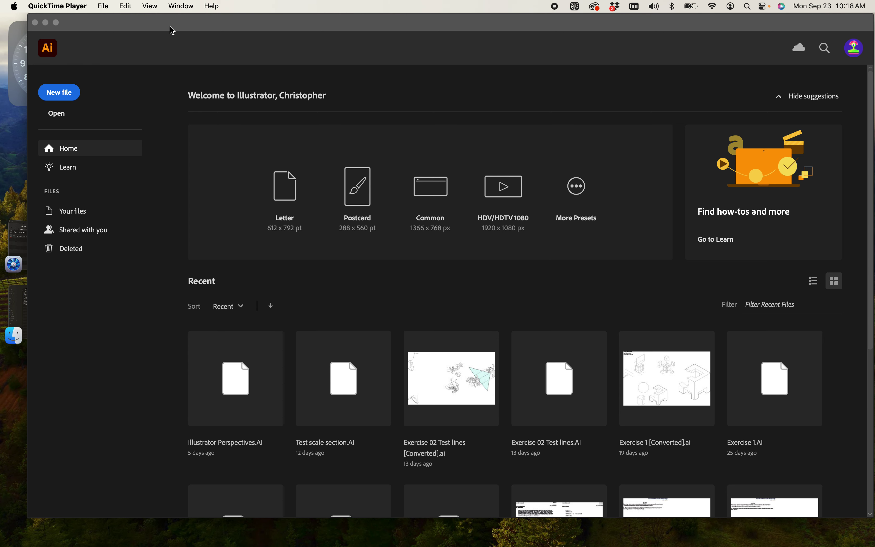
Open Base elevation File.AI from Documents > SAC > ARCH 2603 GRAPHICS 3 > Exercises 2024 Fall.
left_click(55, 116)
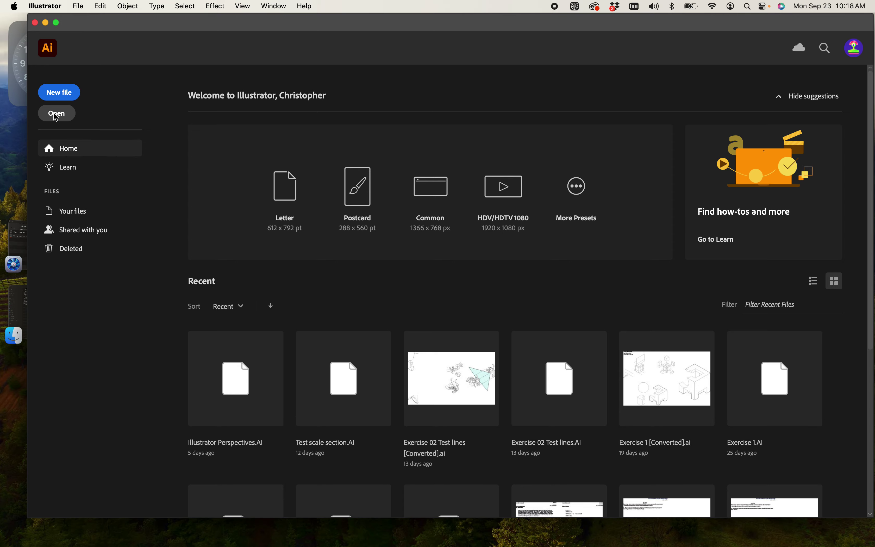
left_click(56, 115)
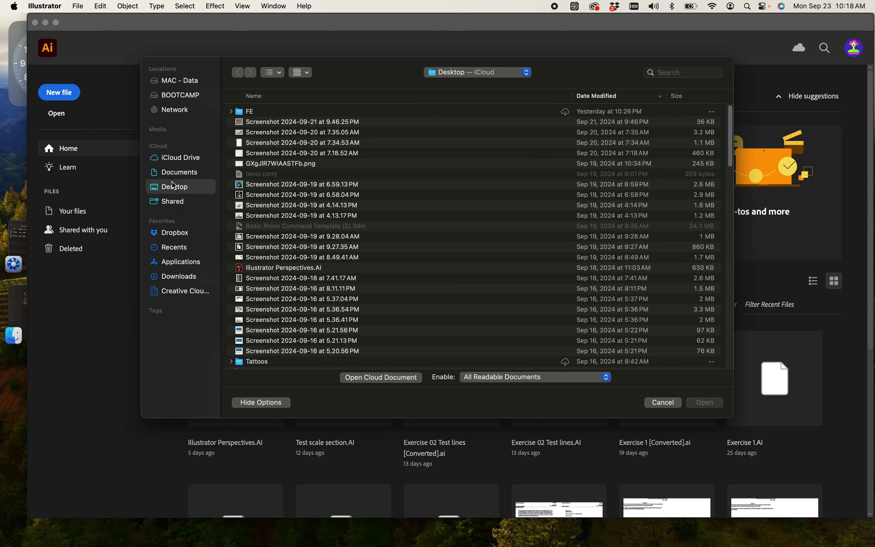
left_click(172, 172)
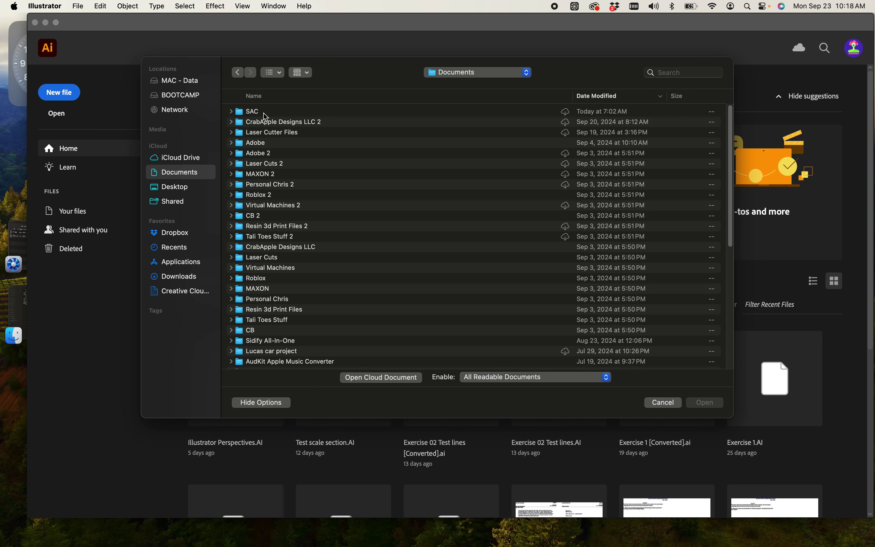
left_click(265, 112)
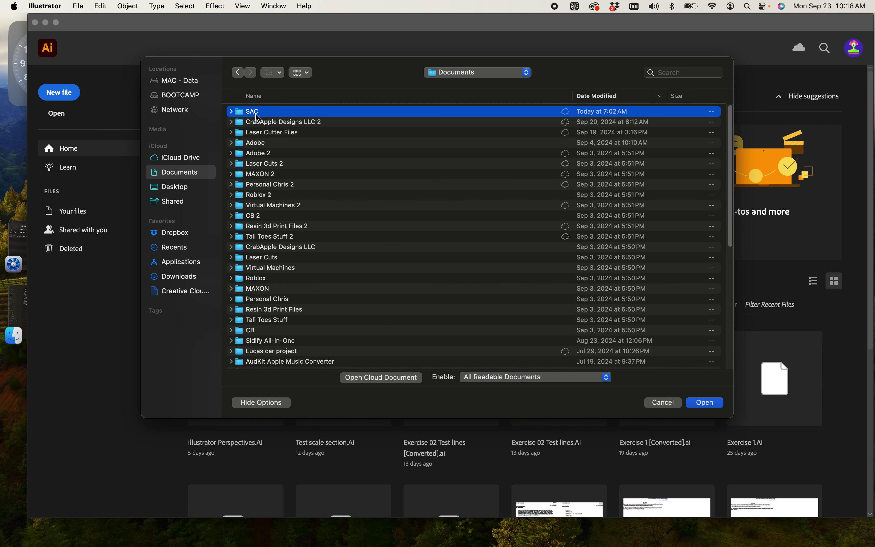
double_click(257, 115)
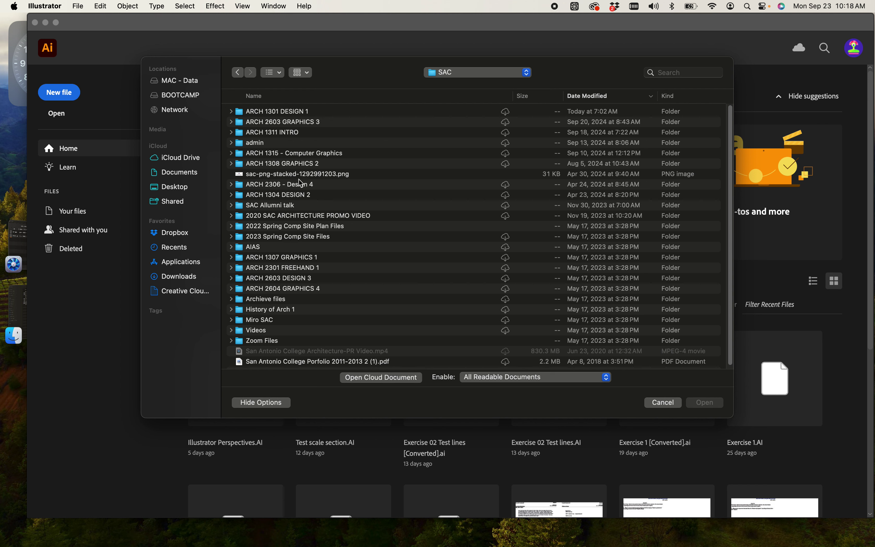
left_click(291, 97)
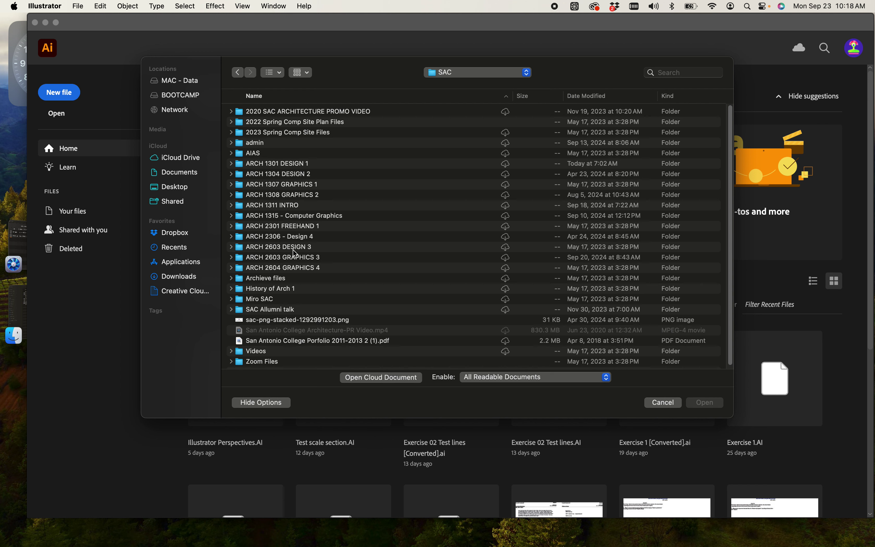
double_click(295, 258)
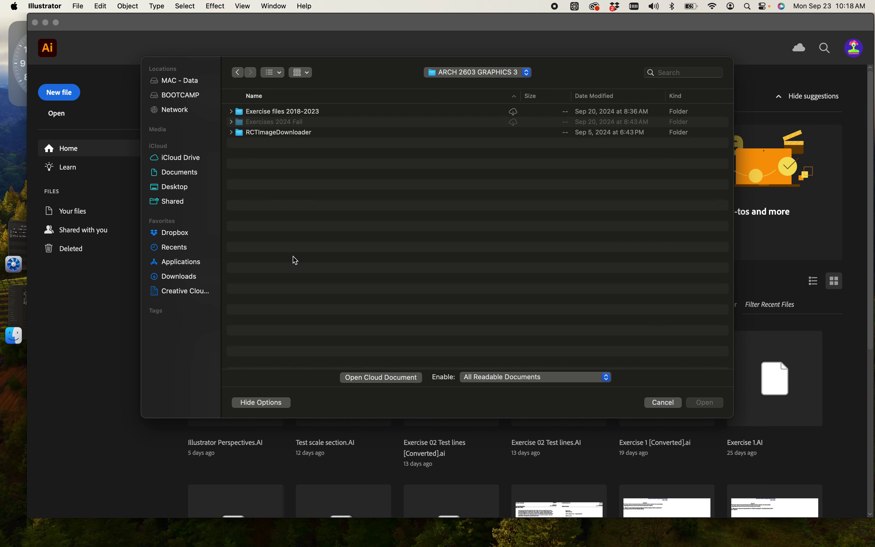
double_click(276, 123)
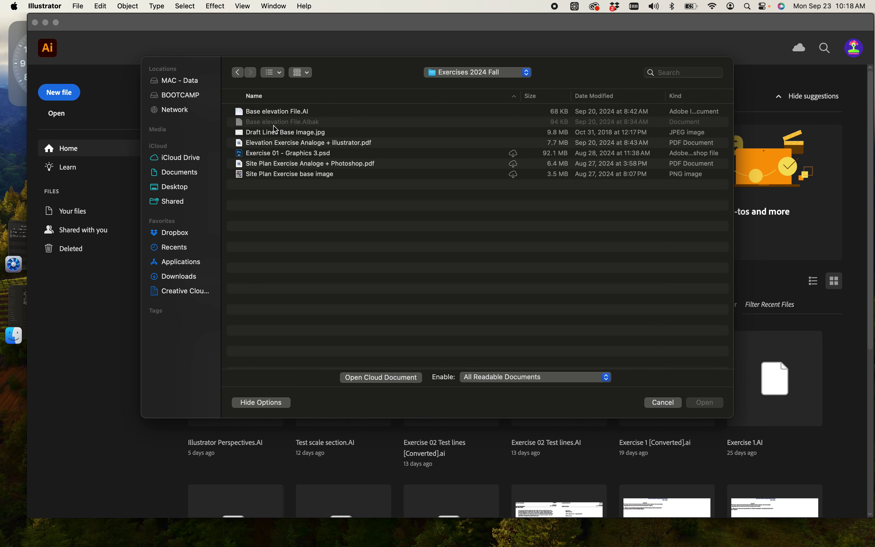
double_click(274, 112)
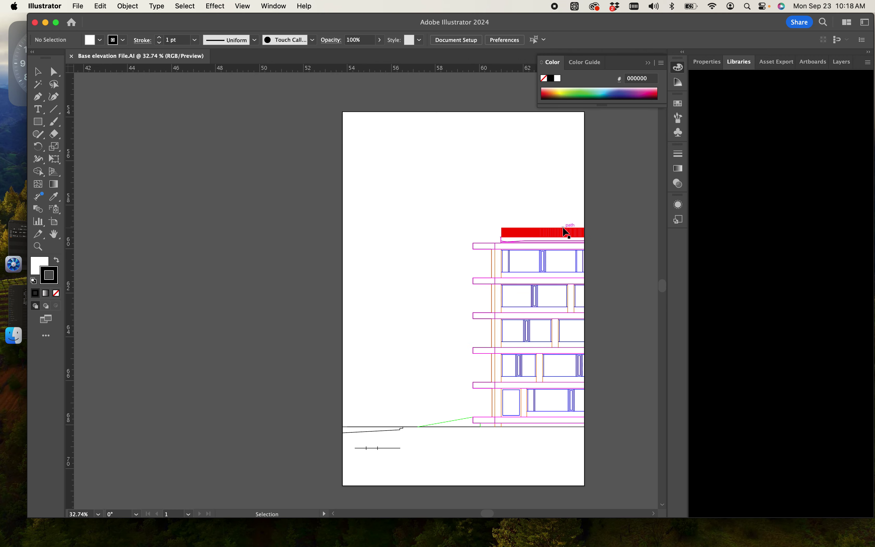
Reset the Essentials Classic workspace to its default layout.
double_click(523, 22)
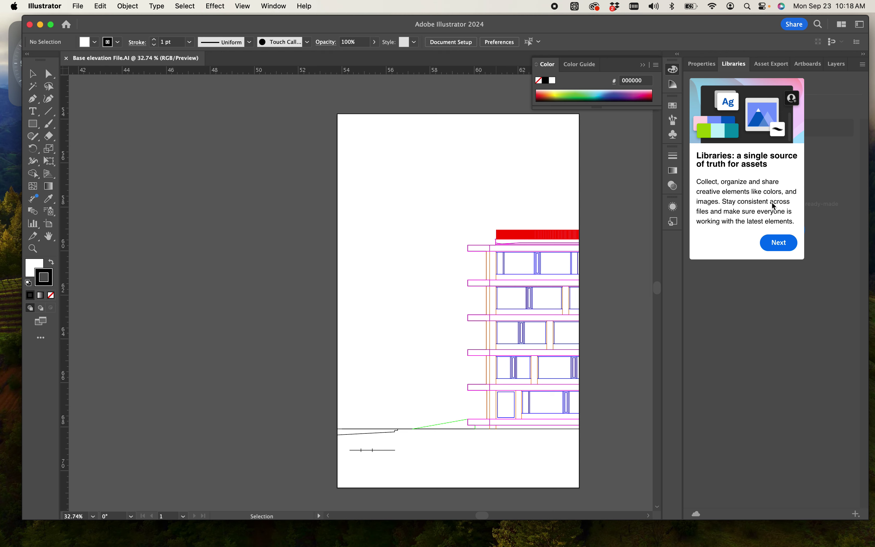
left_click(779, 246)
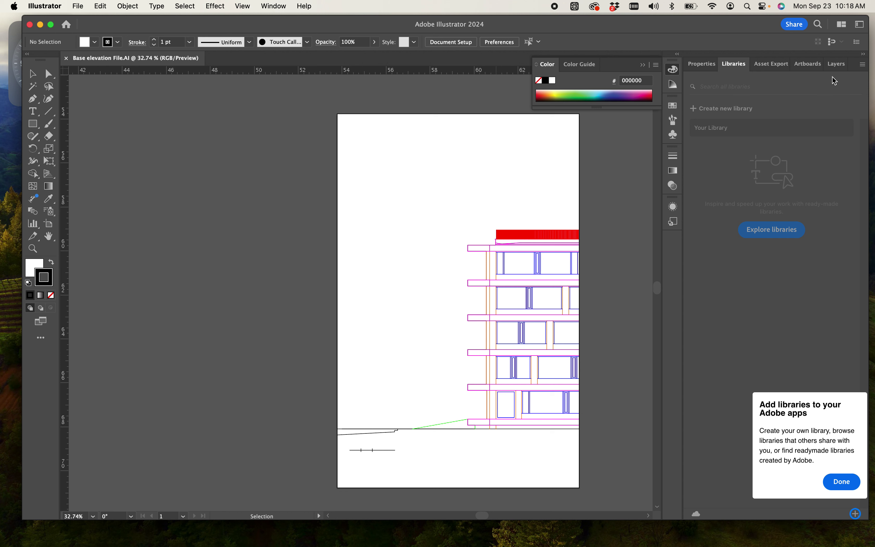
left_click(860, 24)
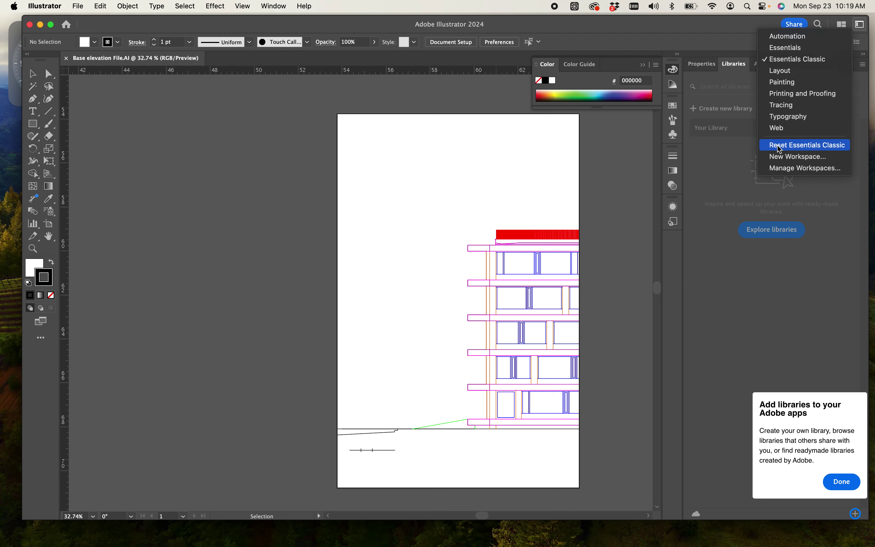
left_click(799, 147)
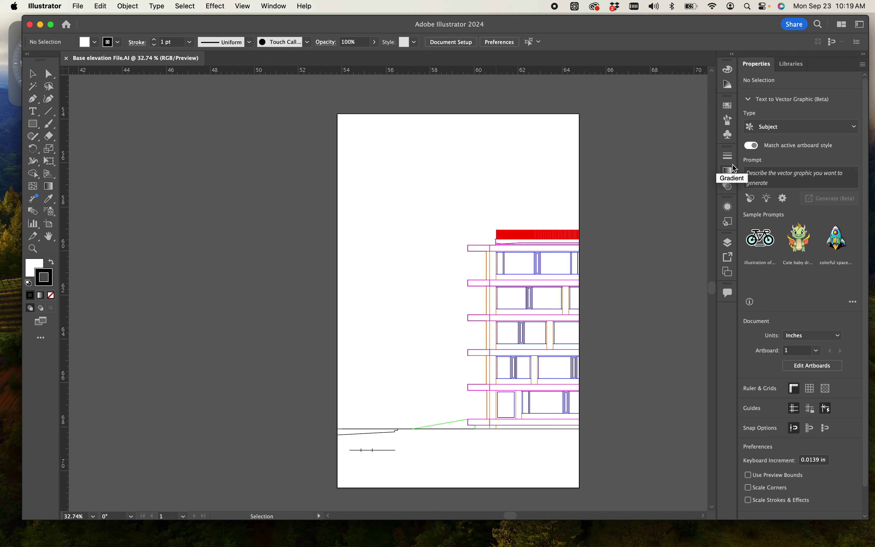
left_click(861, 24)
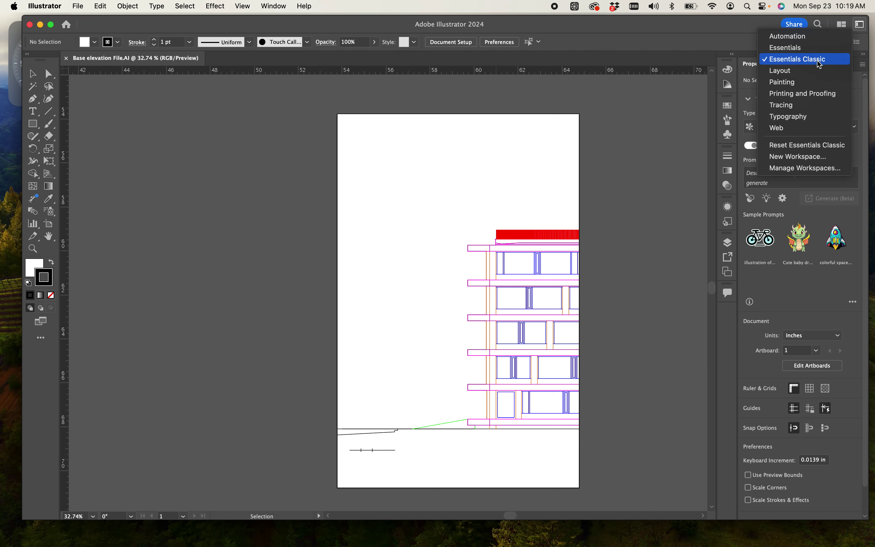
left_click(806, 147)
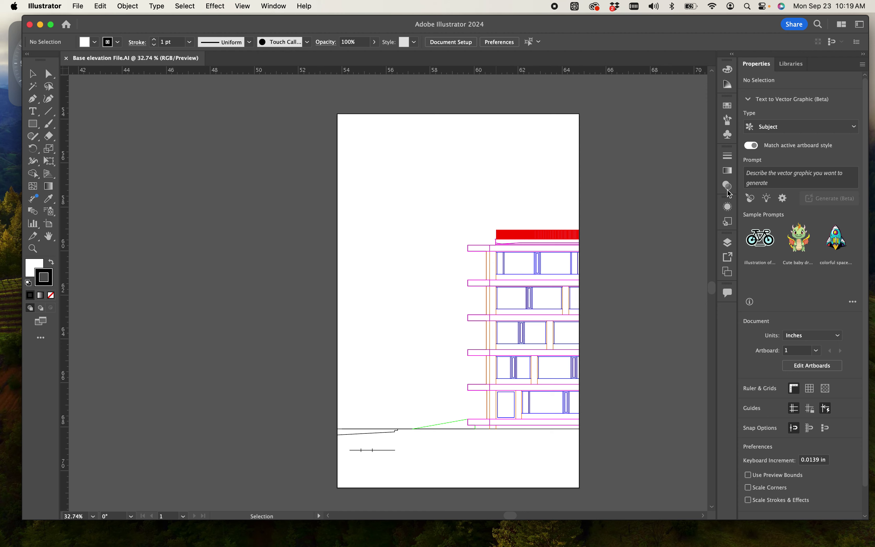
Dock the Layers panel above Properties and collapse the remaining Artboards flyout.
left_click(729, 243)
left_click_drag(605, 237, 760, 61)
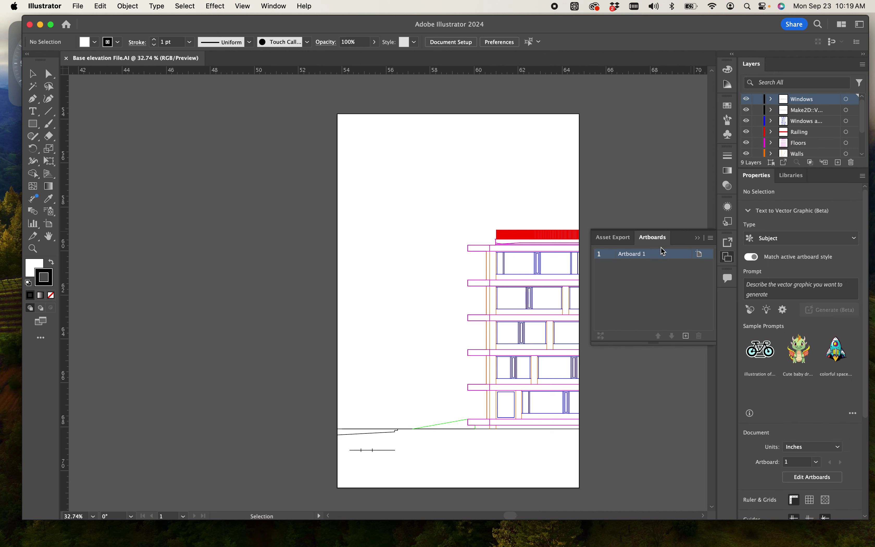
left_click(698, 237)
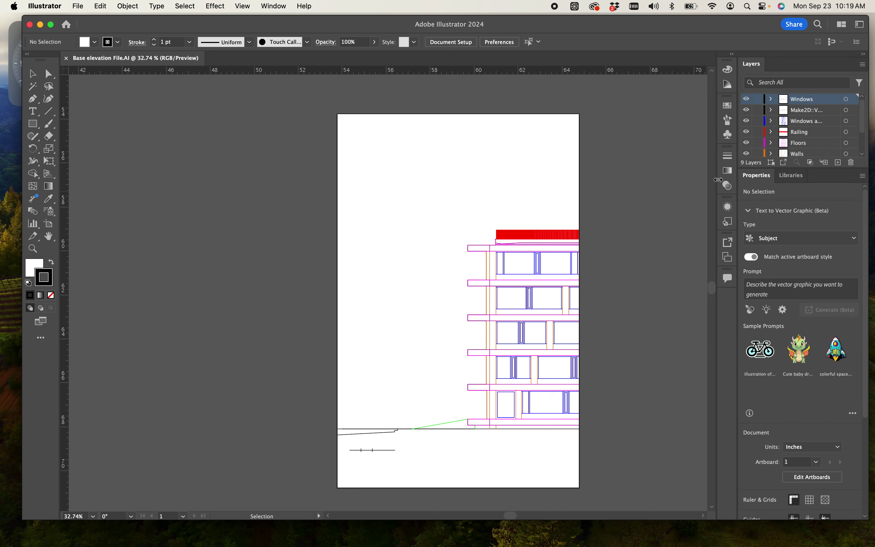
Dock the Stroke panel between Layers and Properties, and make the Layers panel taller to fit all layers.
left_click(729, 158)
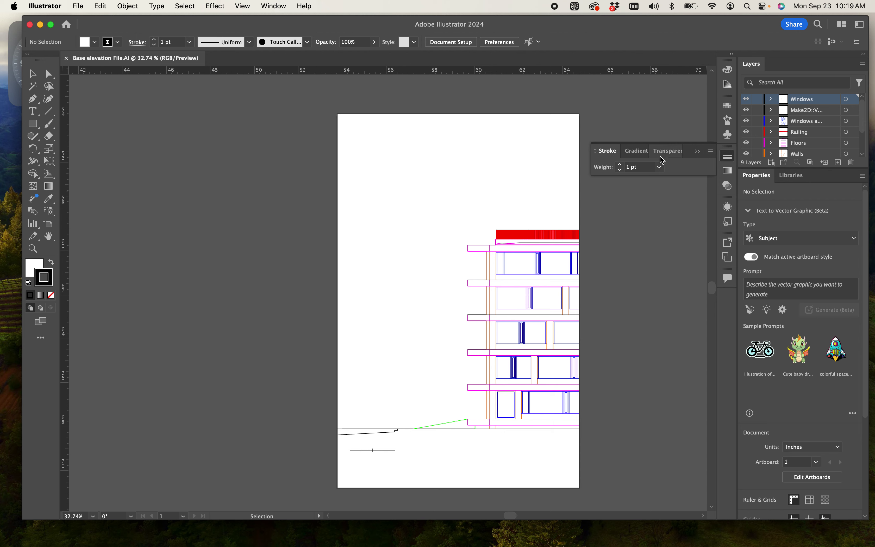
mouse_move(614, 156)
left_mouse_down()
mouse_move(657, 162)
mouse_move(672, 153)
mouse_move(750, 162)
mouse_move(752, 172)
left_mouse_up()
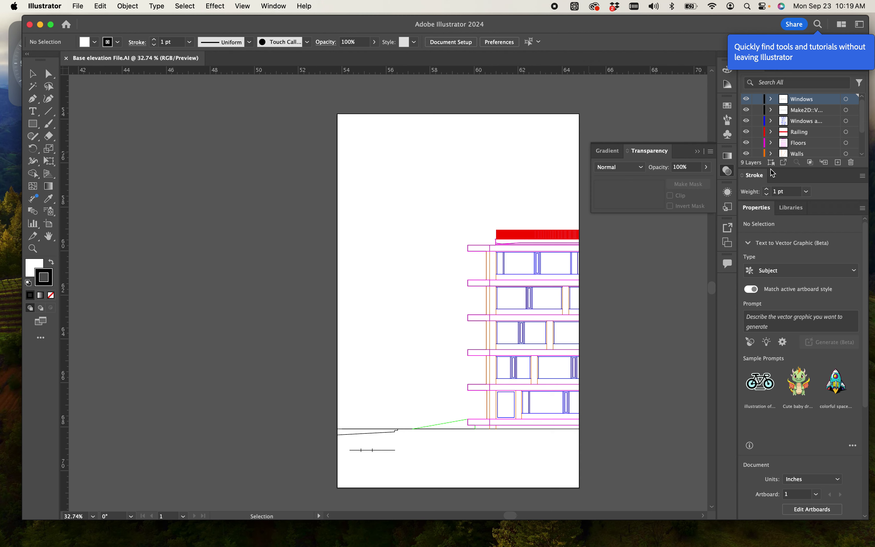
left_click(698, 151)
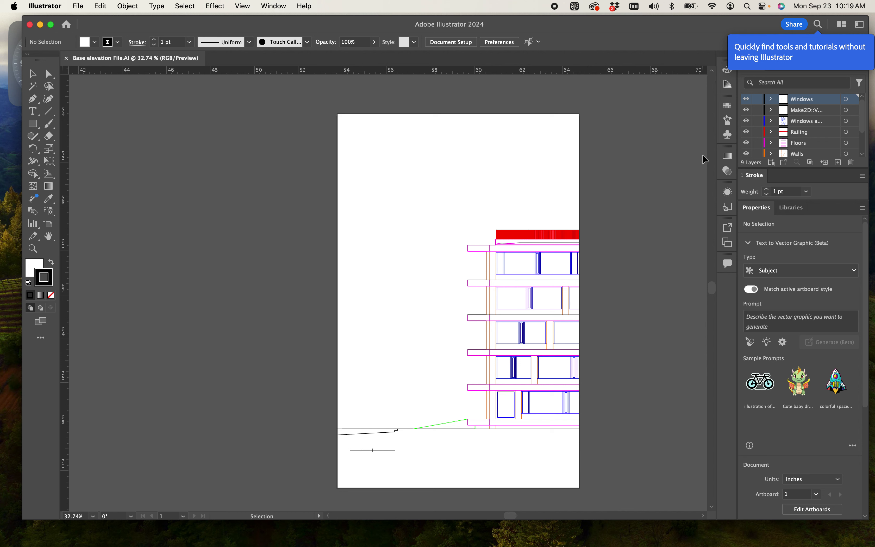
left_click_drag(799, 202, 800, 249)
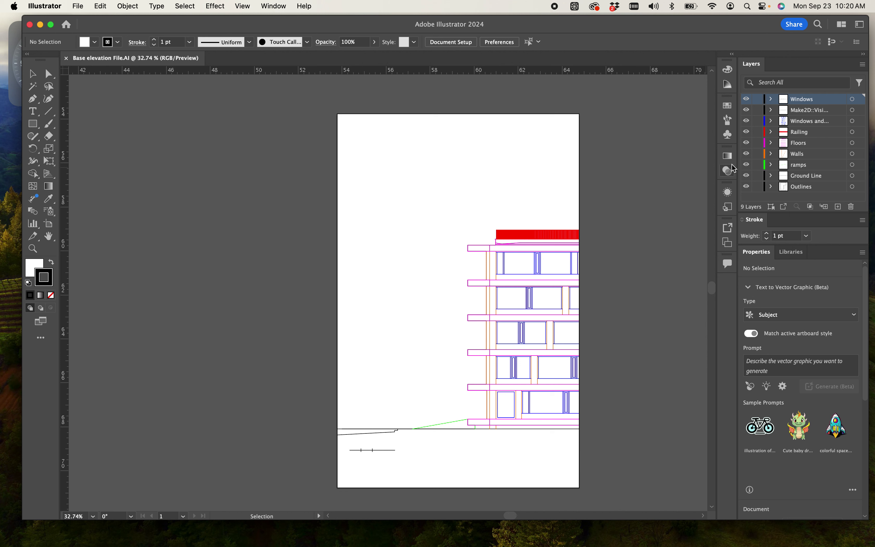
Dock the Swatches panel between Layers and Stroke.
left_click(730, 72)
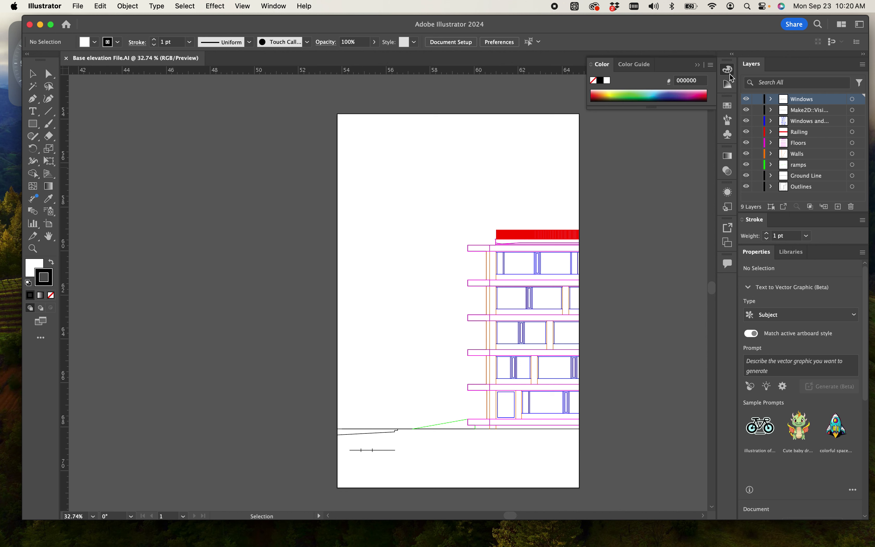
left_click(730, 92)
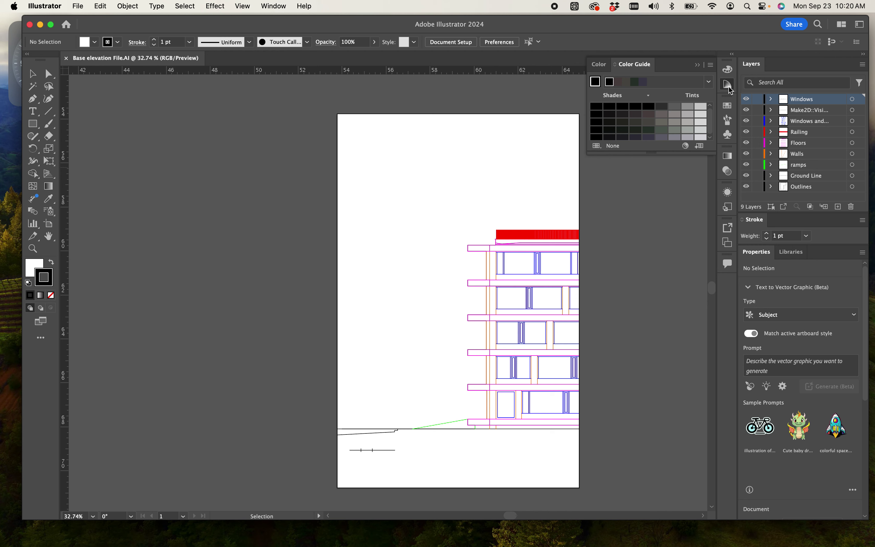
left_click(728, 105)
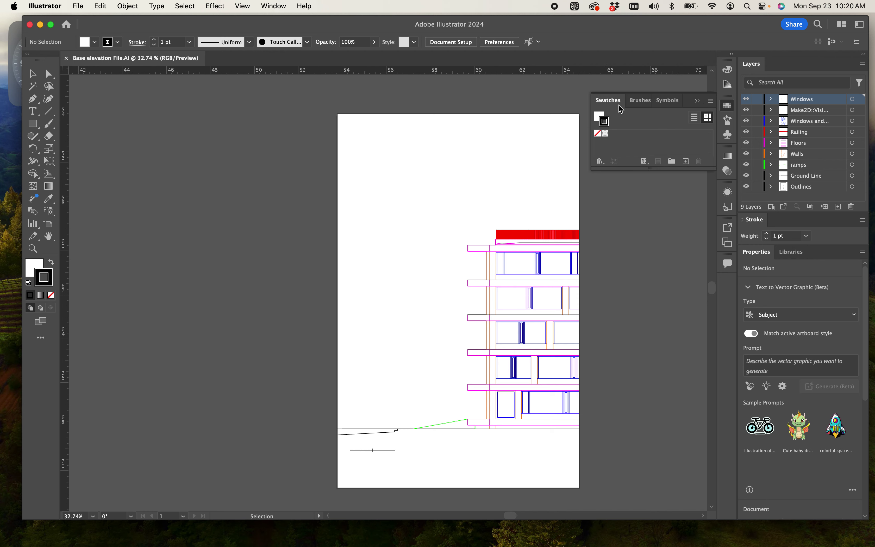
mouse_move(619, 104)
left_mouse_down()
mouse_move(685, 118)
mouse_move(746, 209)
mouse_move(776, 217)
left_mouse_up()
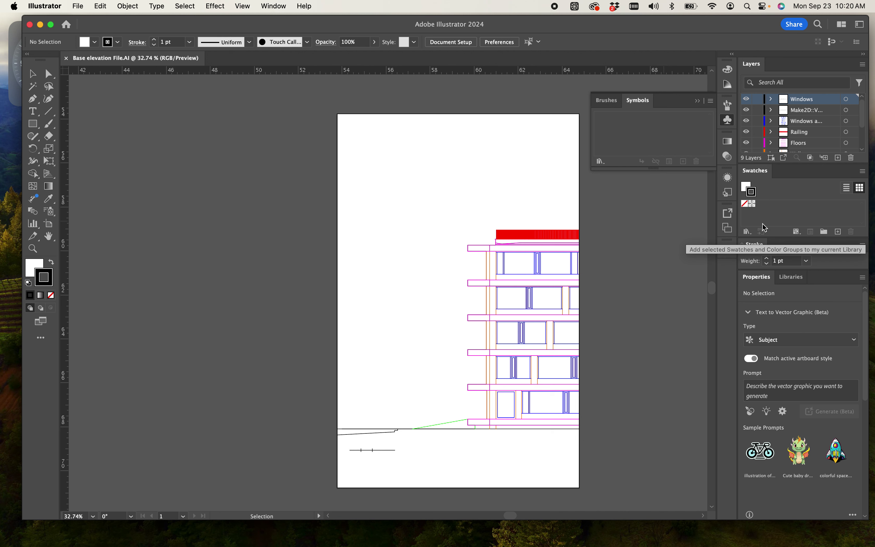
Load the Basic Graphics_Dots pattern swatch library and dock it in the same group as Swatches.
left_click(748, 232)
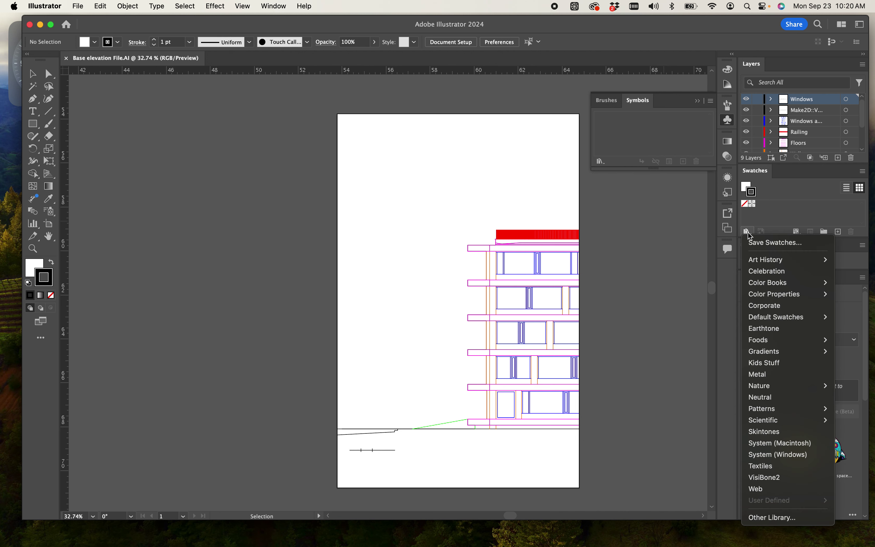
mouse_move(779, 412)
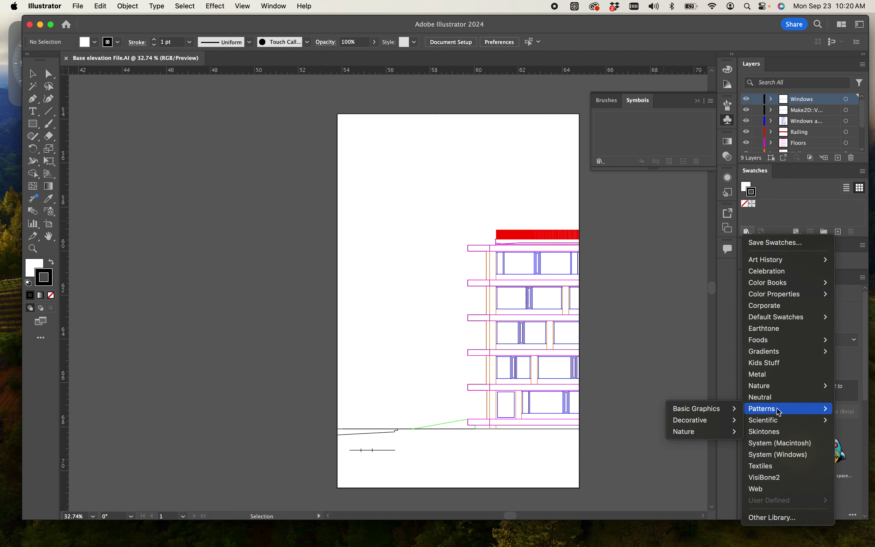
mouse_move(720, 411)
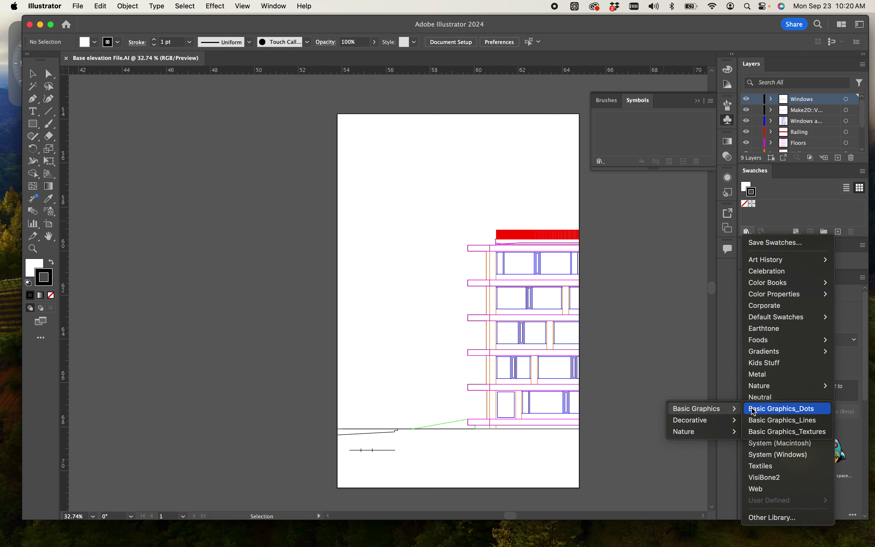
left_click(771, 410)
left_click_drag(431, 256, 798, 184)
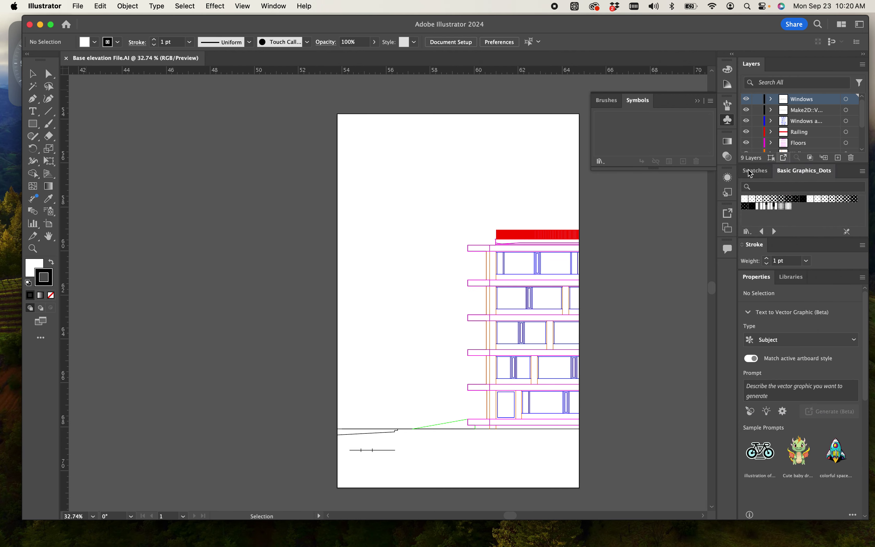
left_click(769, 172)
left_click(781, 173)
Widen the docked Layers and Properties column, keep the adjacent panel column icon-only, and collapse the Symbols flyout.
left_click_drag(717, 261, 629, 274)
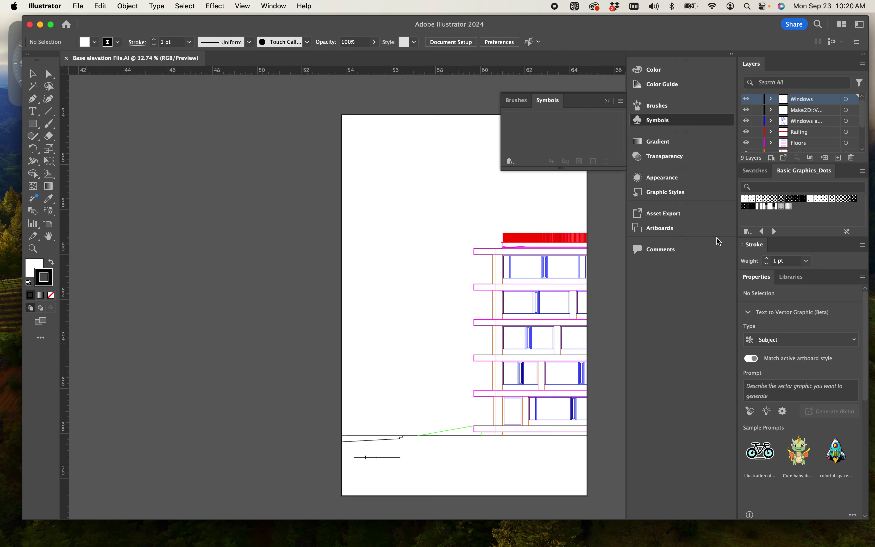
mouse_move(737, 278)
left_mouse_down()
mouse_move(647, 284)
mouse_move(655, 284)
left_mouse_up()
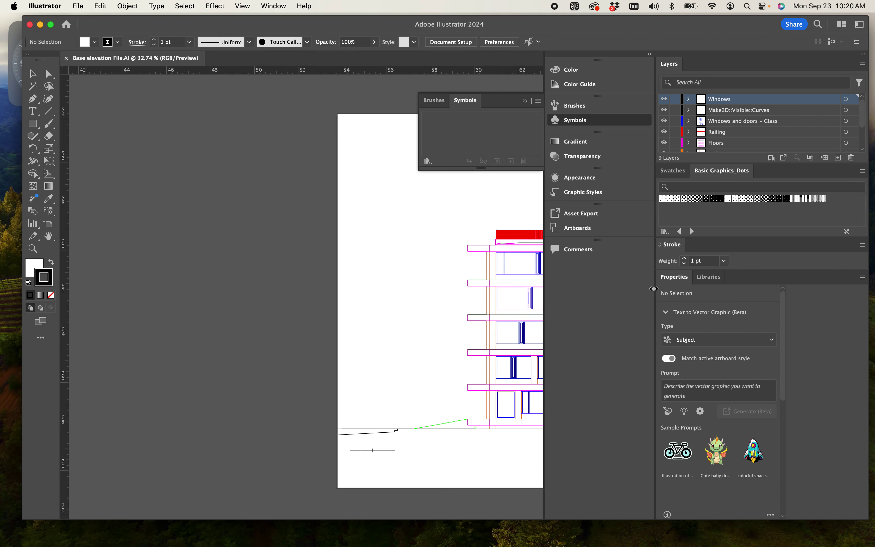
left_click_drag(545, 308, 630, 302)
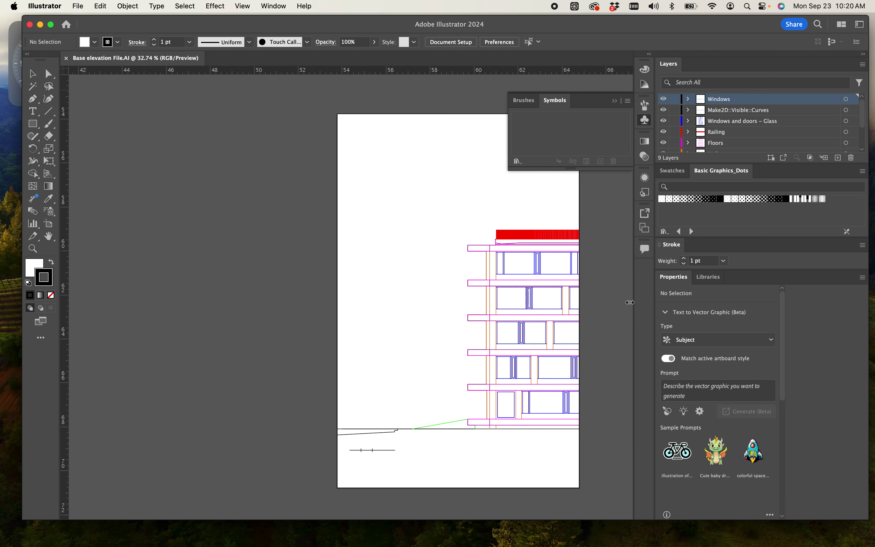
left_click(614, 101)
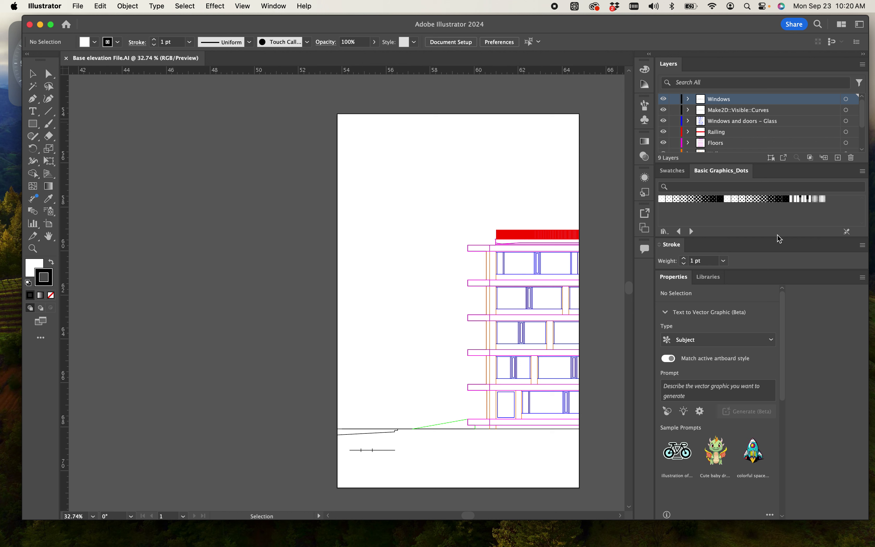
Browse forward from the dots patterns through Basic Graphics_Lines to the Decorative Legacy swatch library.
left_click(692, 232)
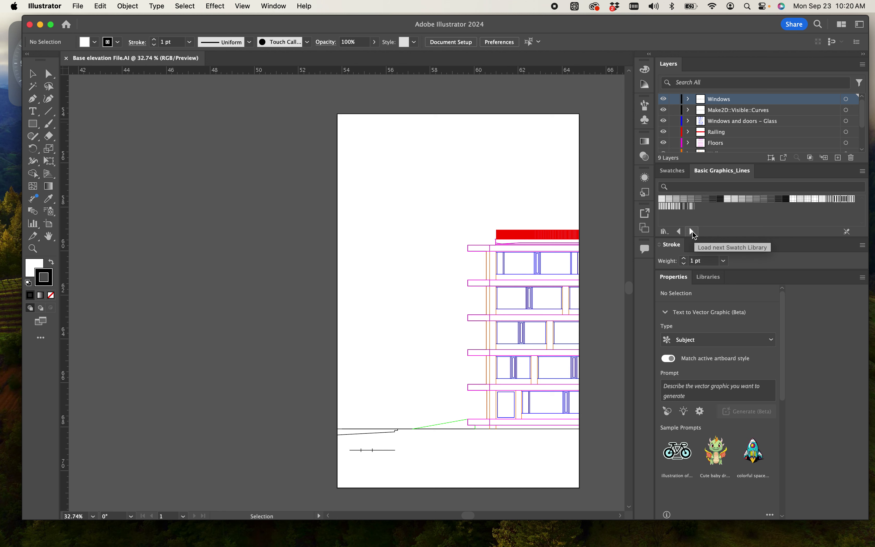
left_click(693, 231)
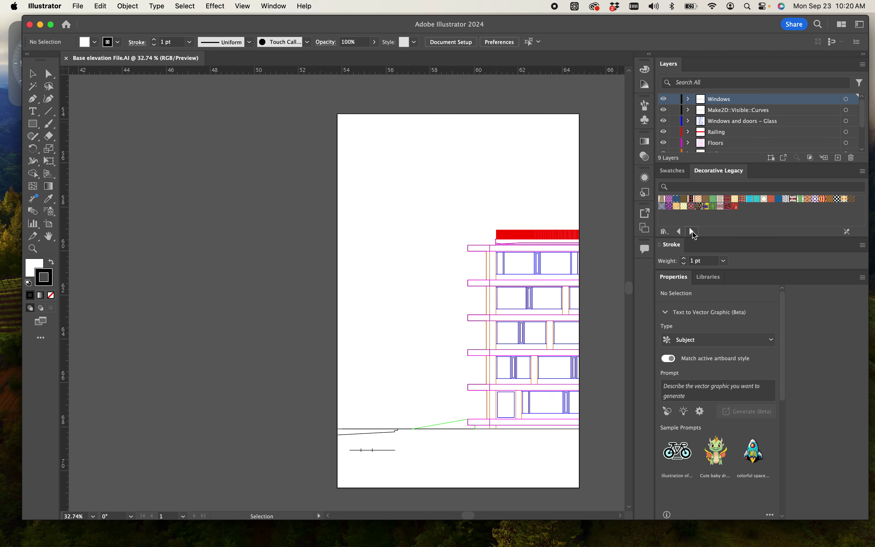
Browse the remaining pattern swatch libraries, return to Basic Graphics_Textures, and slightly enlarge the Layers area above it.
left_click(692, 232)
left_click(692, 232)
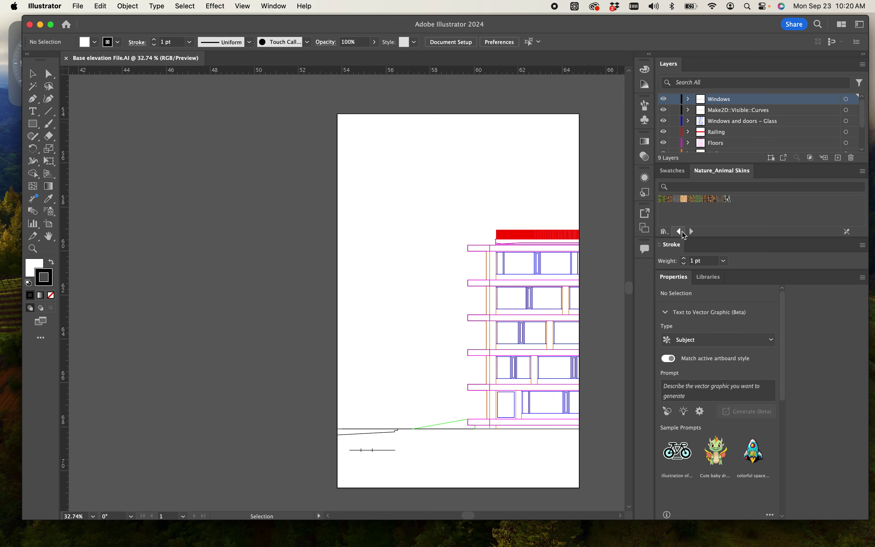
left_click(679, 232)
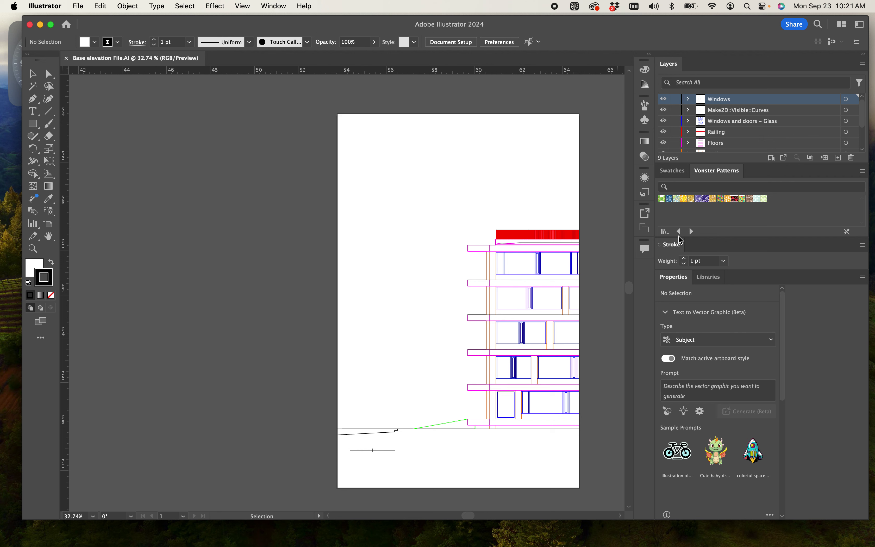
left_click(680, 232)
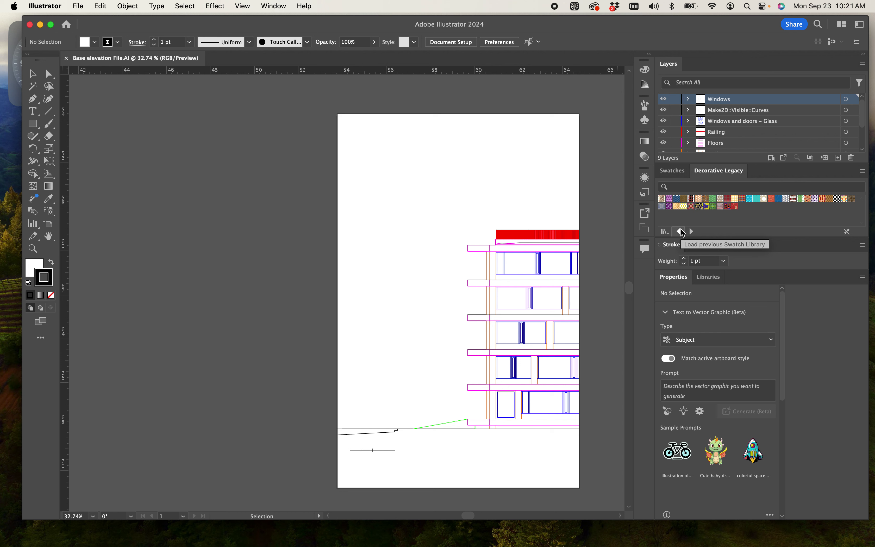
left_click(680, 232)
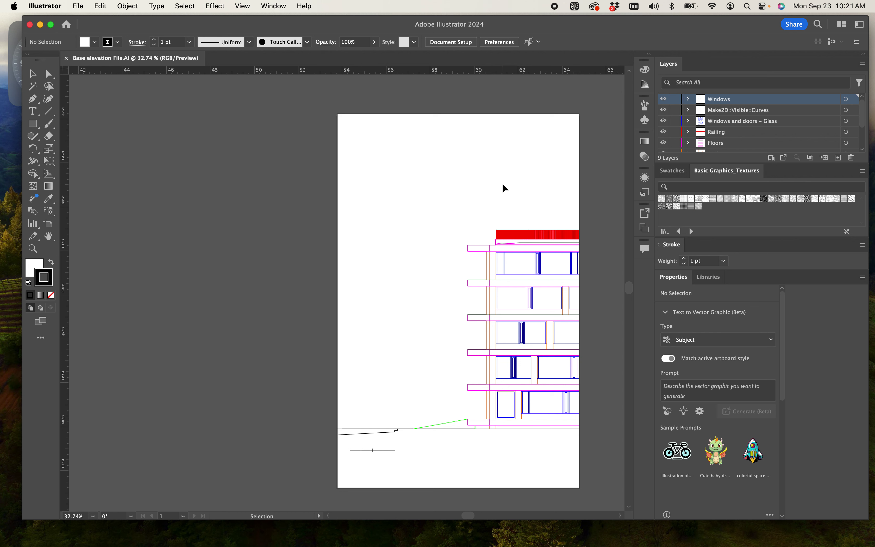
scroll(479, 192, "right", 5)
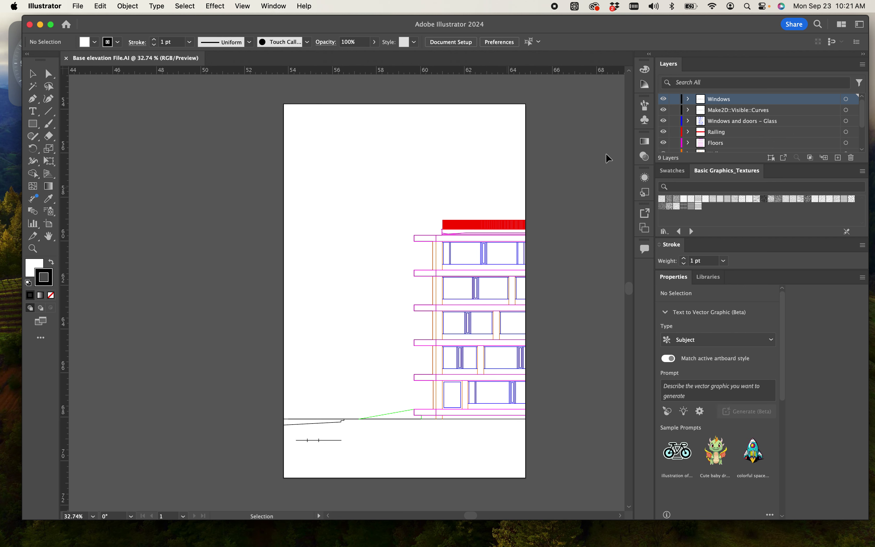
left_click_drag(722, 163, 722, 237)
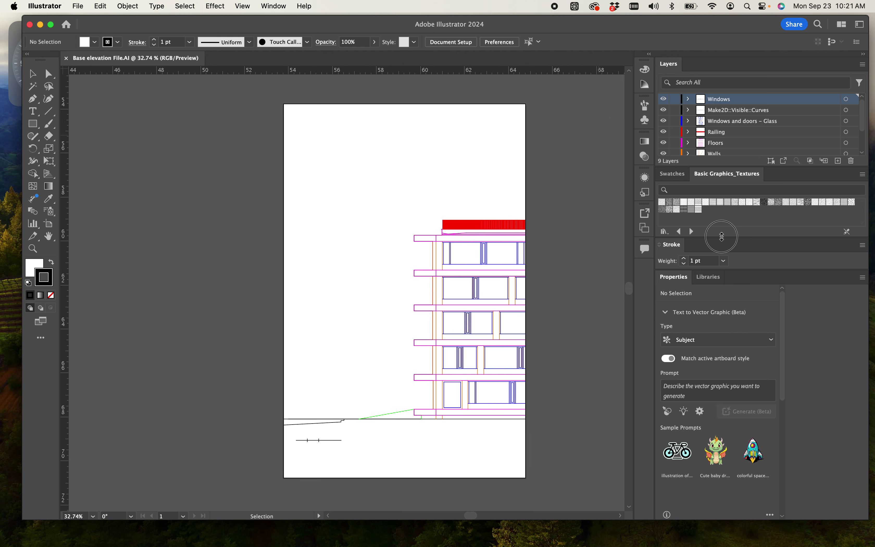
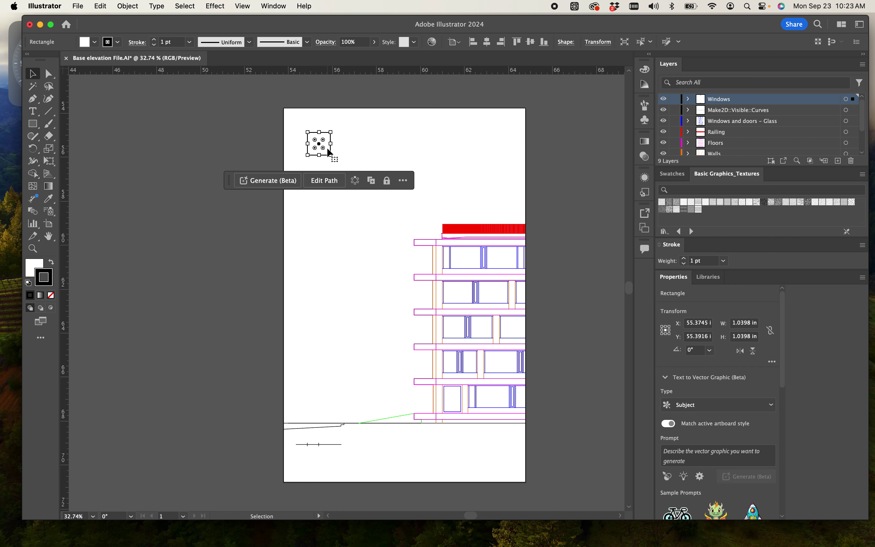
Duplicate the small square straight down four times to form an evenly spaced column of five squares, and deselect.
right_click(319, 144)
left_click(335, 135)
key("super+equal")
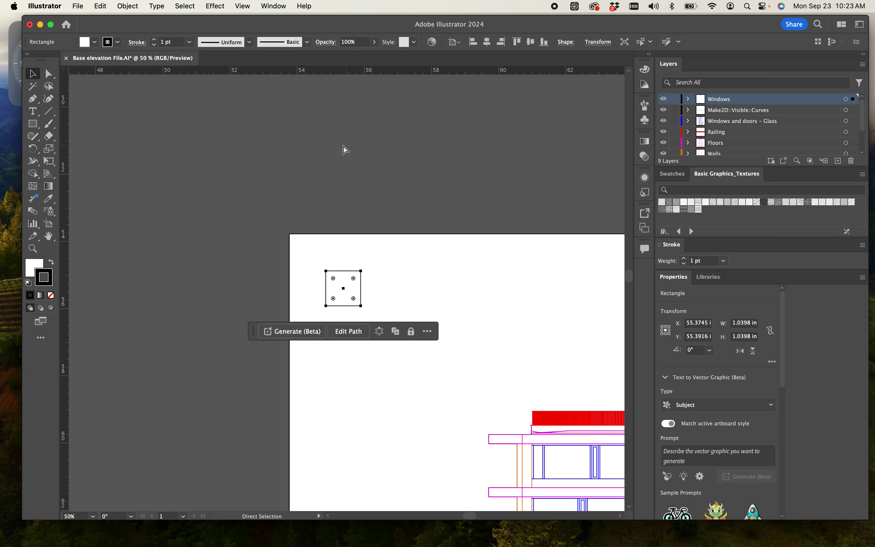
scroll(308, 159, "down", 3)
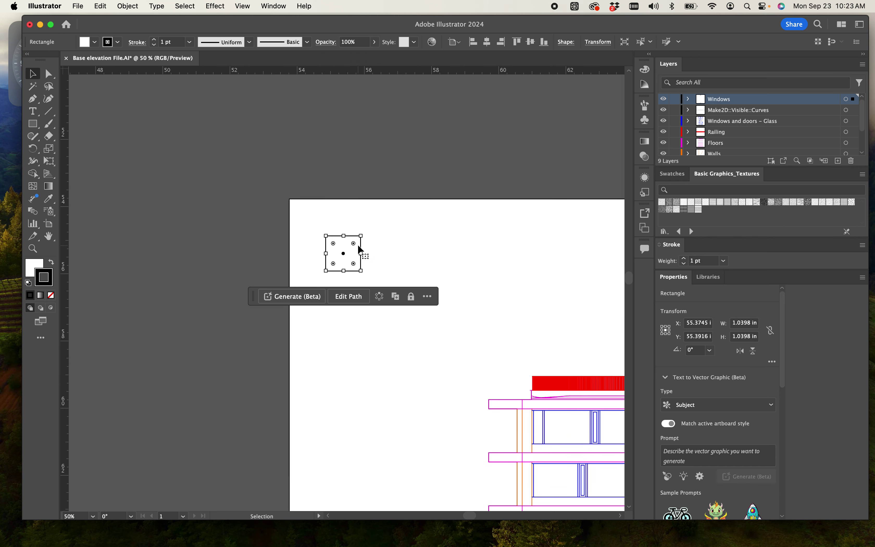
right_click(360, 253)
key("Escape")
left_click(366, 262)
left_click_drag(363, 249, 364, 415)
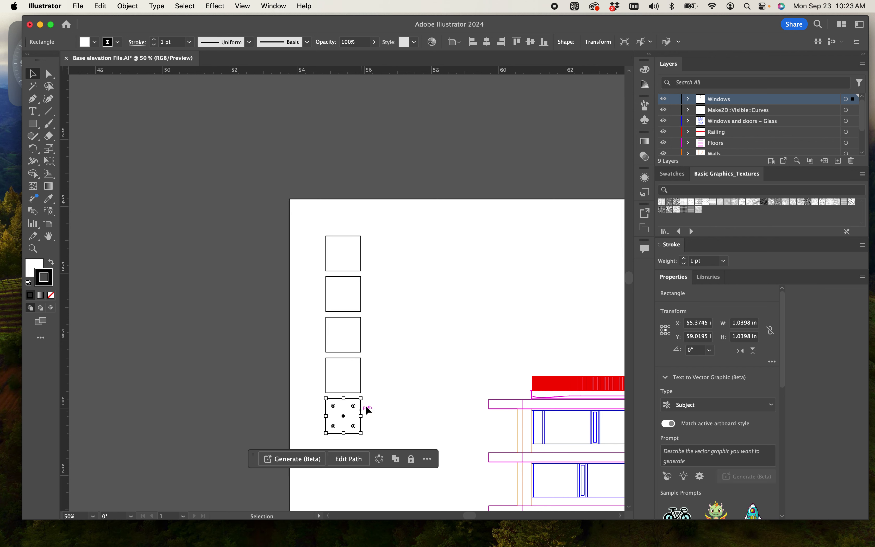
left_click(390, 379)
Make the fill active for the top square and apply the fine grid texture from Basic Graphics_Textures.
scroll(391, 365, "down", 5)
scroll(389, 347, "up", 1)
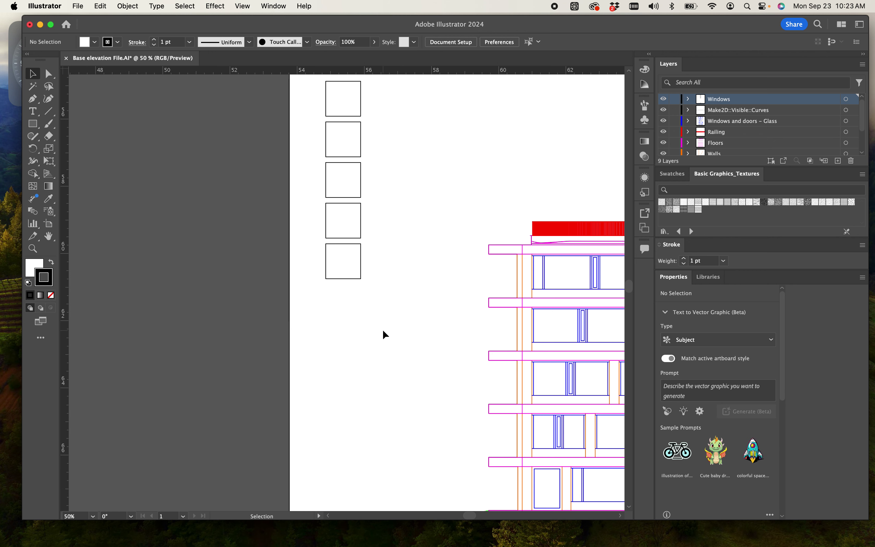
left_click_drag(376, 348, 266, 386)
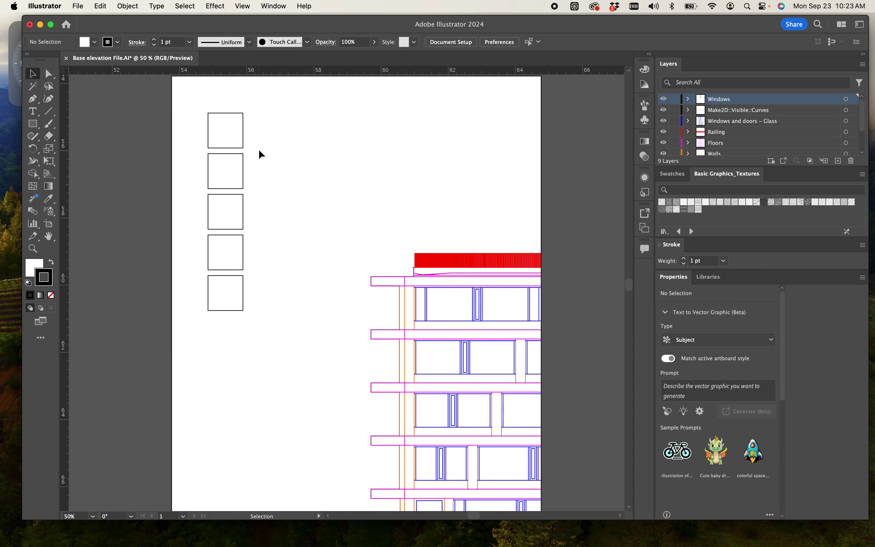
left_click(219, 136)
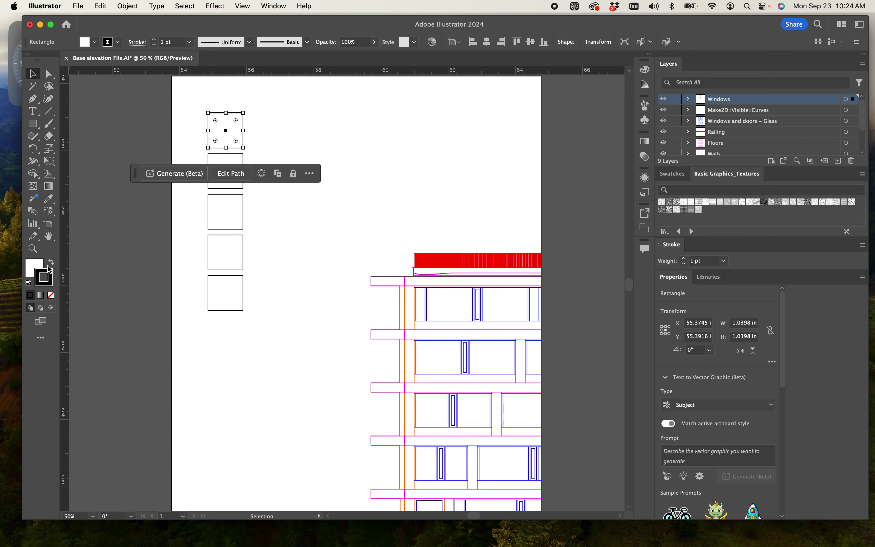
left_click(28, 272)
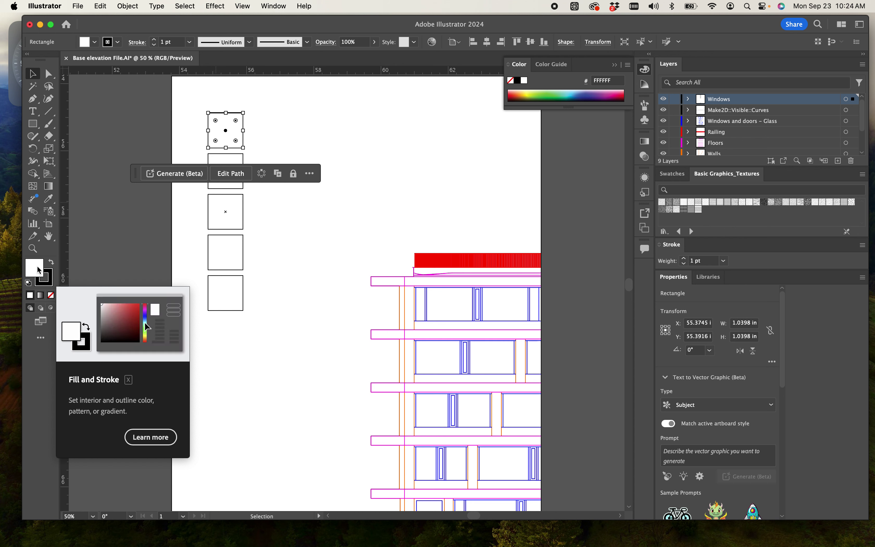
left_click(53, 266)
left_click(53, 266)
left_click(53, 266)
left_click(53, 266)
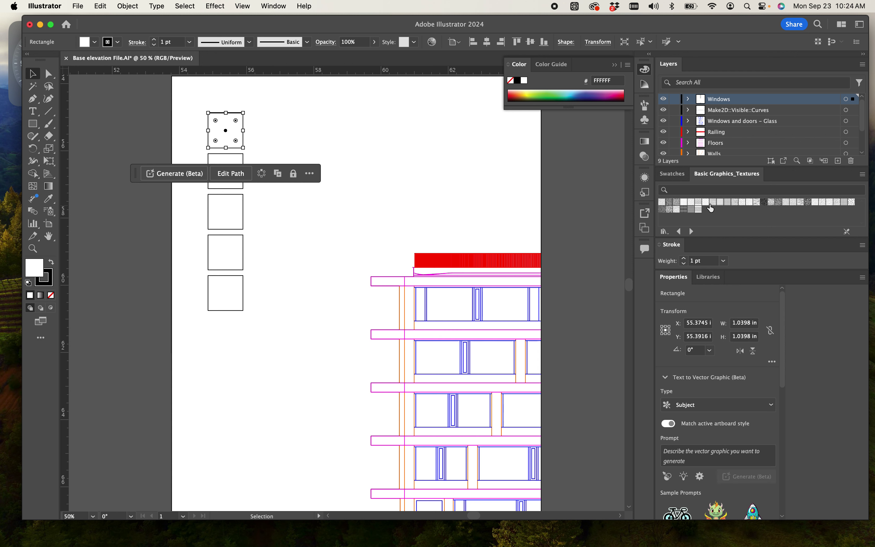
left_click(684, 209)
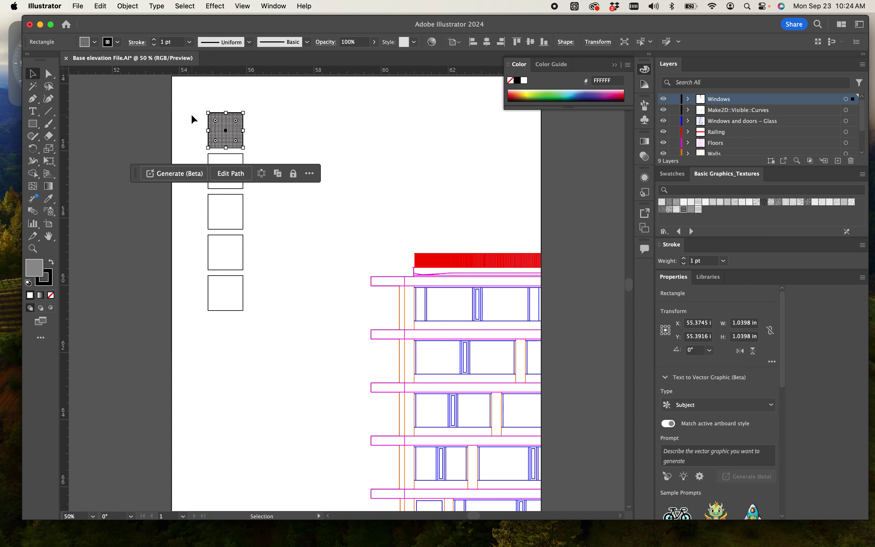
Try the overlapping irregular dots texture from Basic Graphics_Textures as the top square's fill.
key("super+equal")
key("super+equal")
key("super+equal")
key("super+equal")
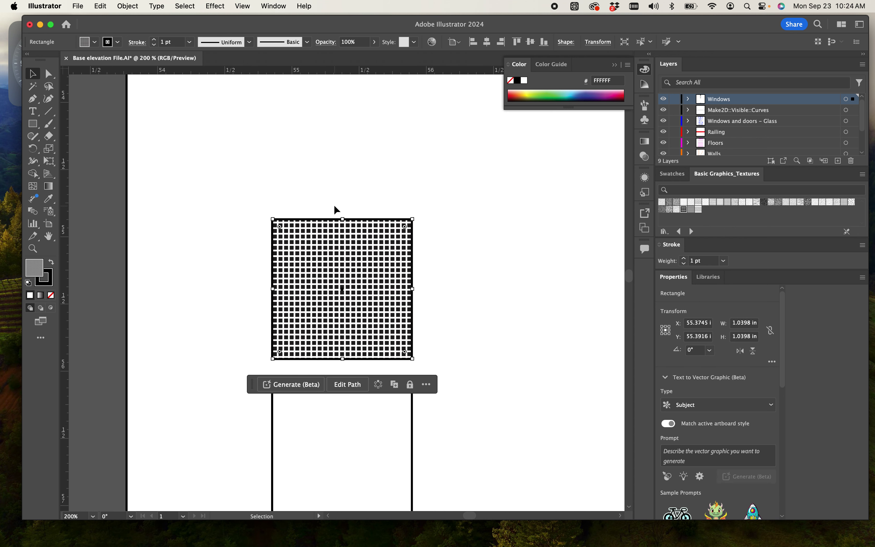
left_click_drag(465, 256, 388, 220)
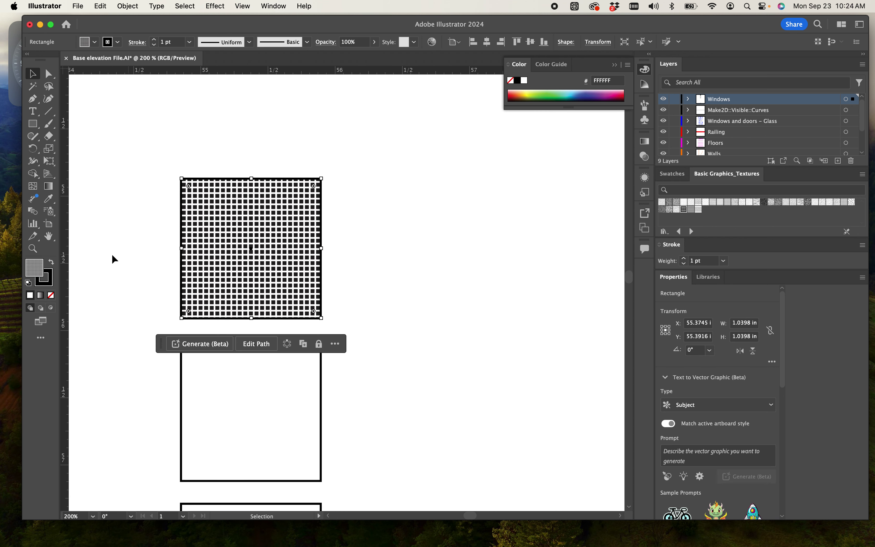
left_click(693, 232)
left_click(679, 231)
left_click(764, 202)
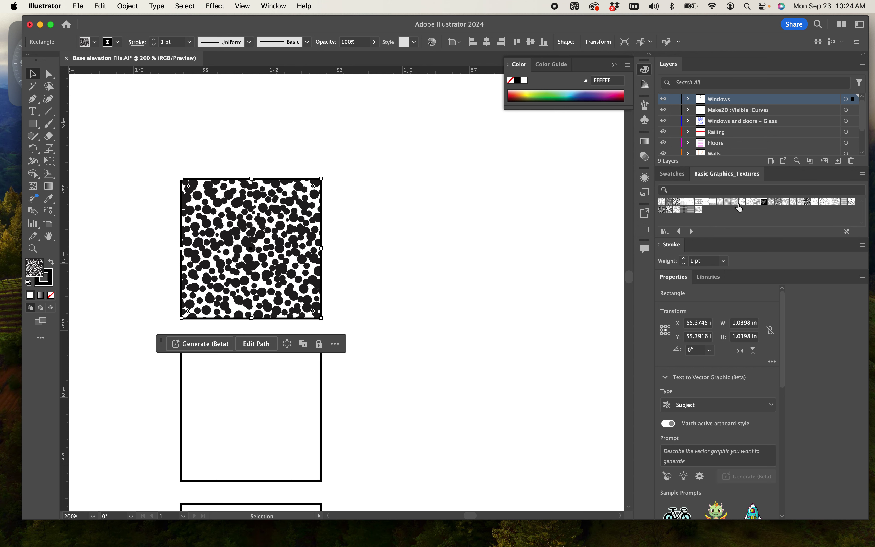
Fill the top square with the thick black horizontal line pattern from Basic Graphics_Lines, and deselect it.
left_click(693, 232)
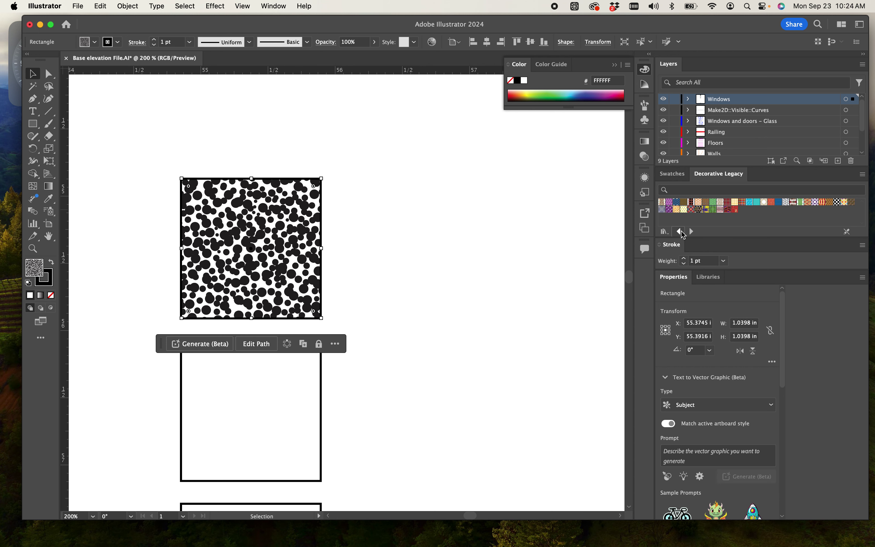
left_click(682, 232)
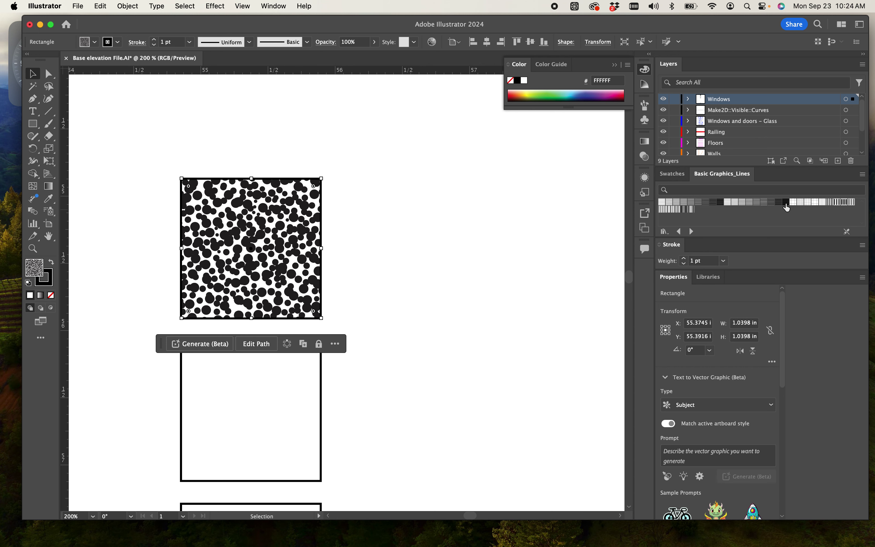
left_click(786, 203)
scroll(539, 240, "down", 3)
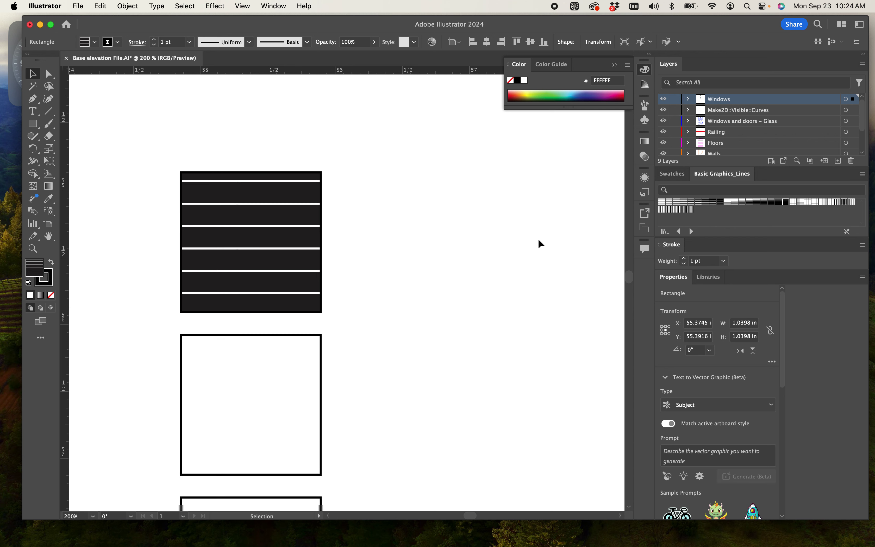
left_click(478, 266)
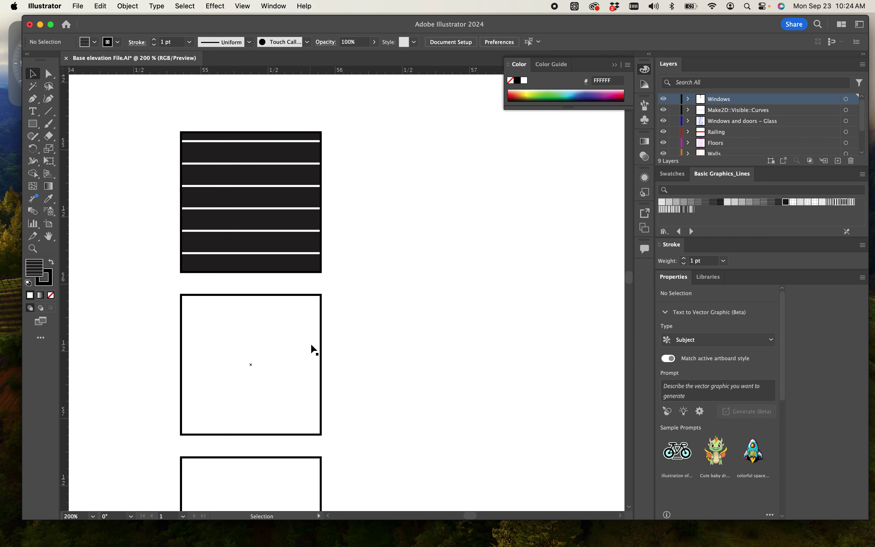
Select the second square, switch to Basic Graphics_Textures, and try fills including Crosses, Circle Lines and Hatching.
left_click(320, 345)
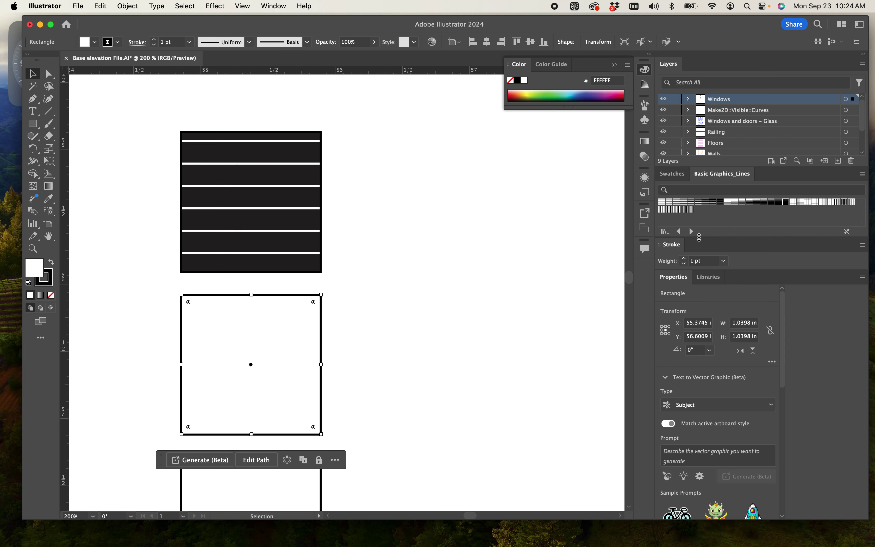
left_click(693, 232)
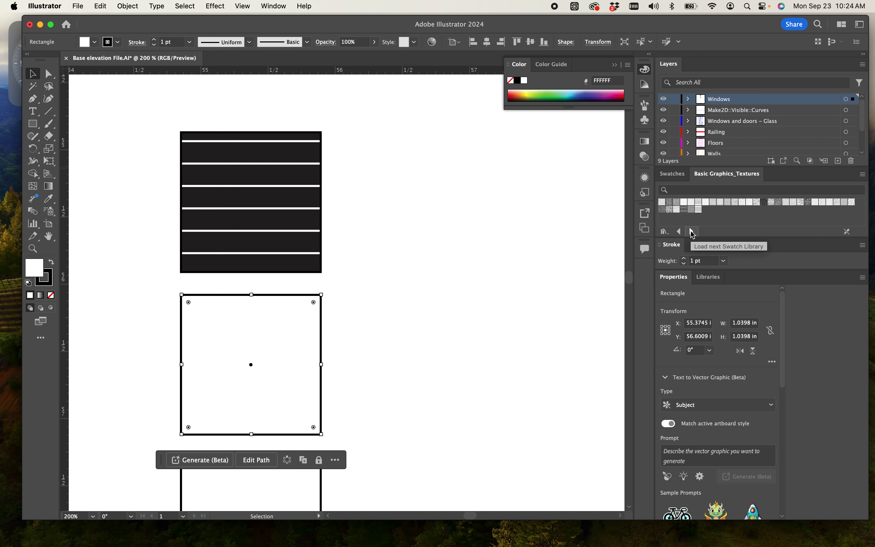
left_click(706, 205)
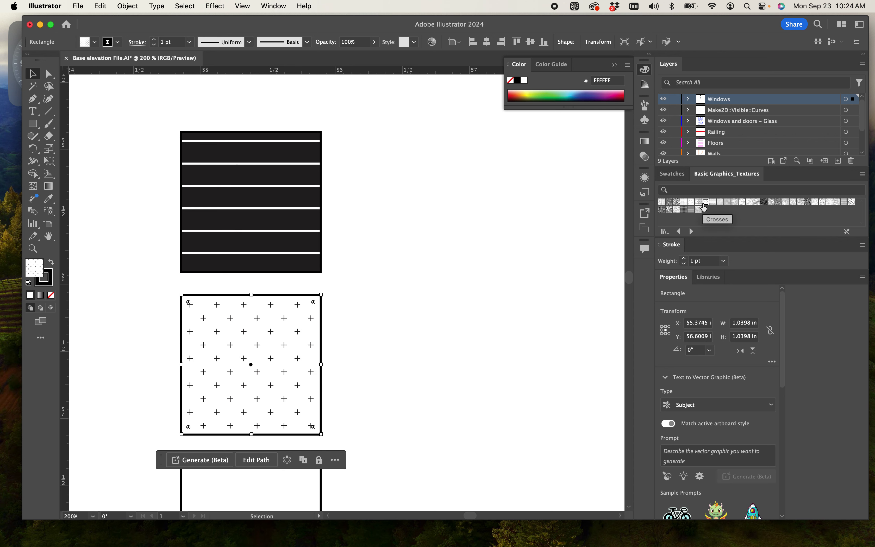
left_click(692, 208)
left_click(682, 205)
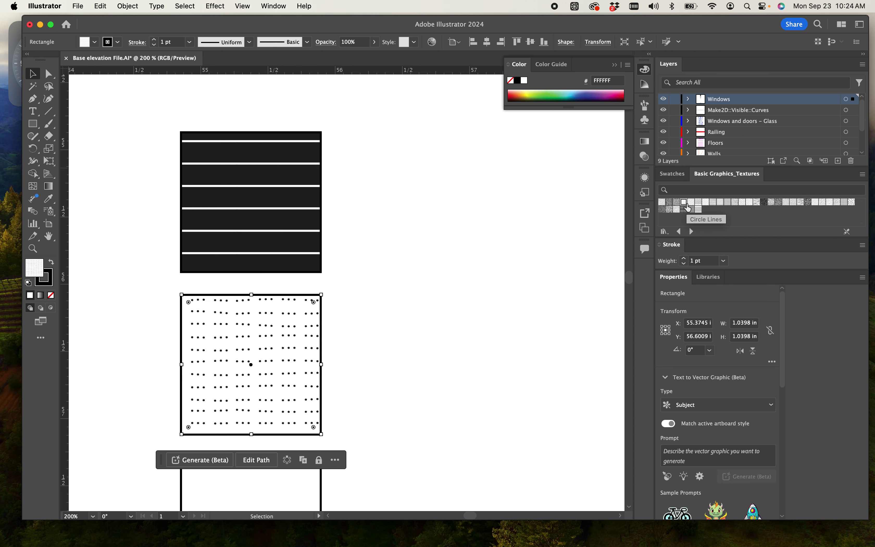
left_click(678, 202)
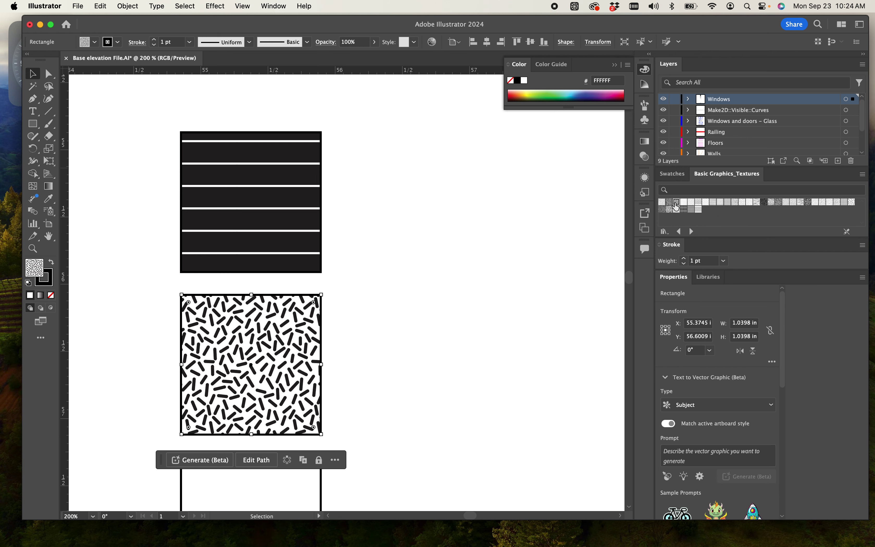
left_click(699, 209)
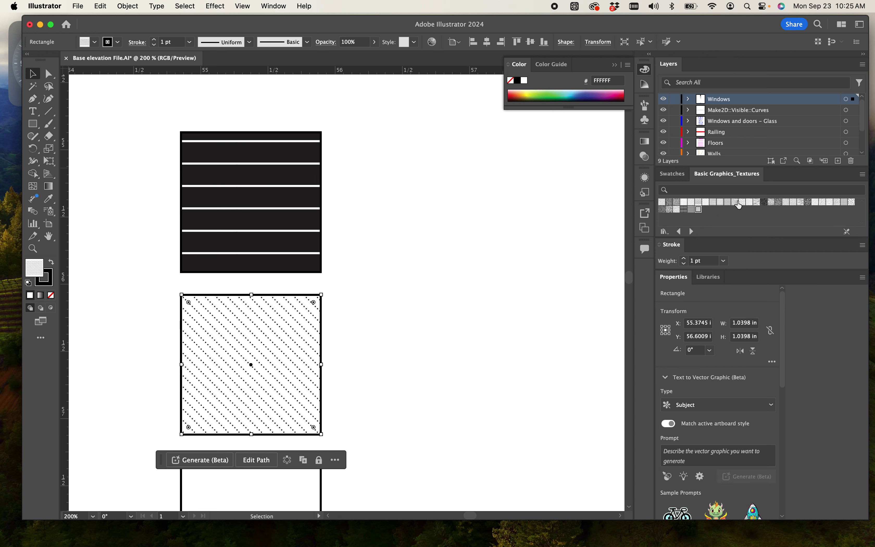
left_click(751, 202)
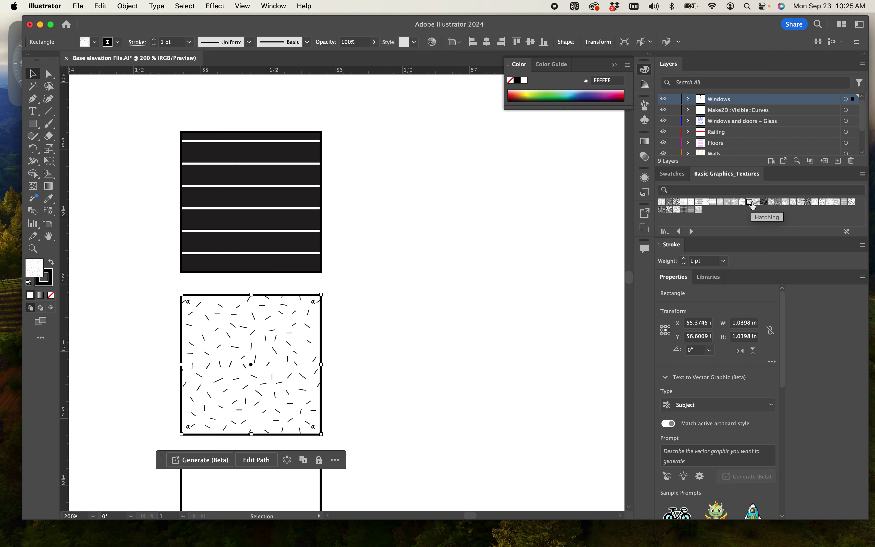
Fill the second square with the broken horizontal line texture resembling wood grain, and deselect it.
left_click(765, 202)
left_click(758, 202)
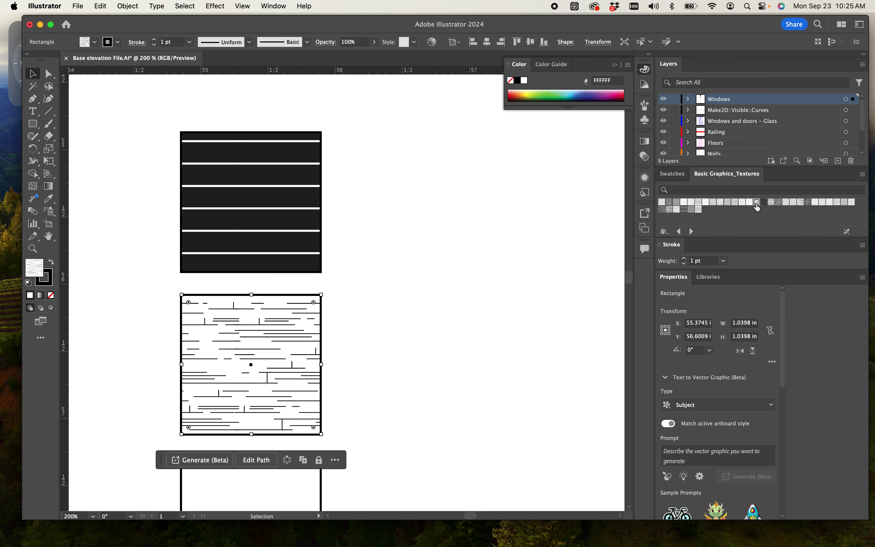
scroll(348, 328, "down", 10)
left_click(349, 327)
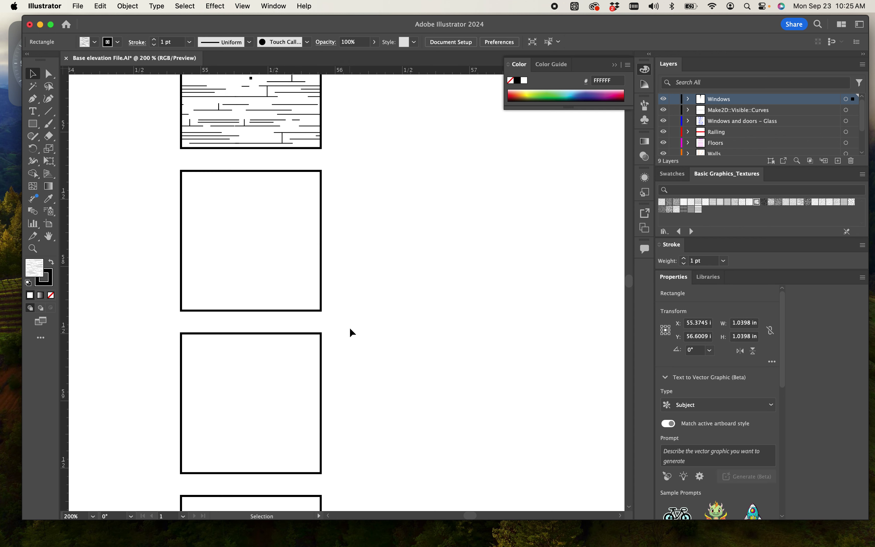
Fill the third square with the brown basket-weave pattern from the Decorative Legacy library.
left_click(321, 278)
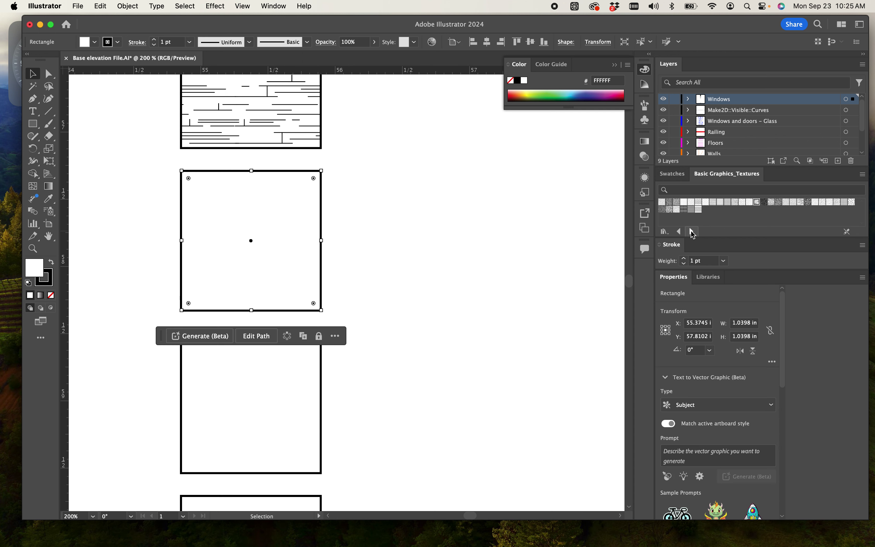
left_click(692, 232)
left_click(719, 202)
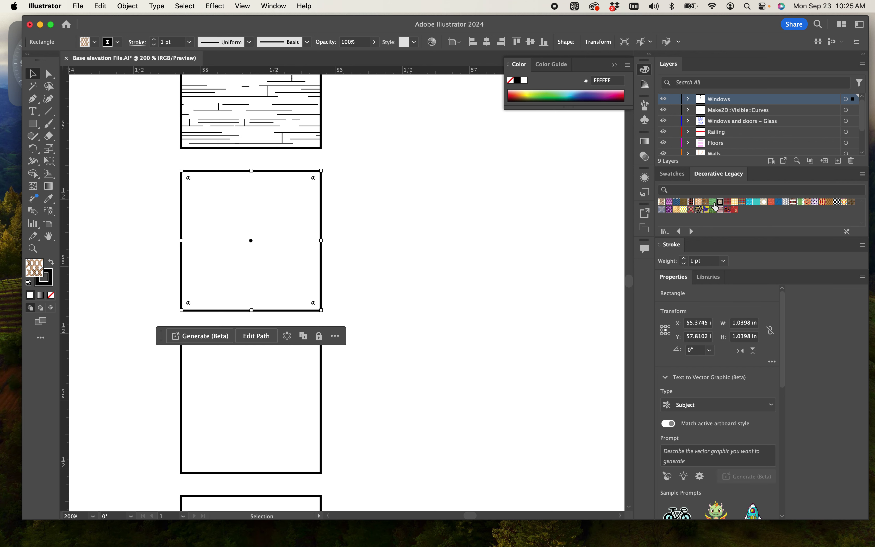
left_click(707, 206)
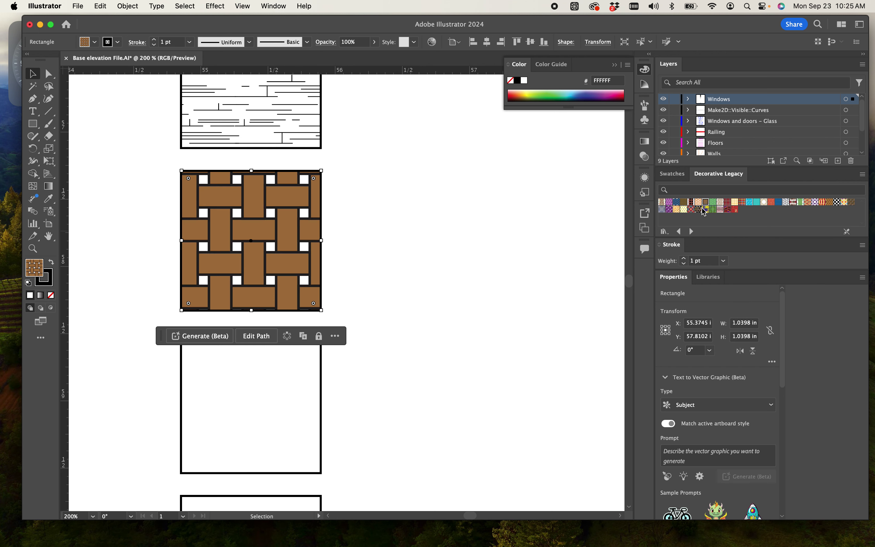
Switch to the Basic Graphics_Textures library, try the scattered short double-dash texture on the third square, and fill it with the dense black speckled texture.
left_click(681, 231)
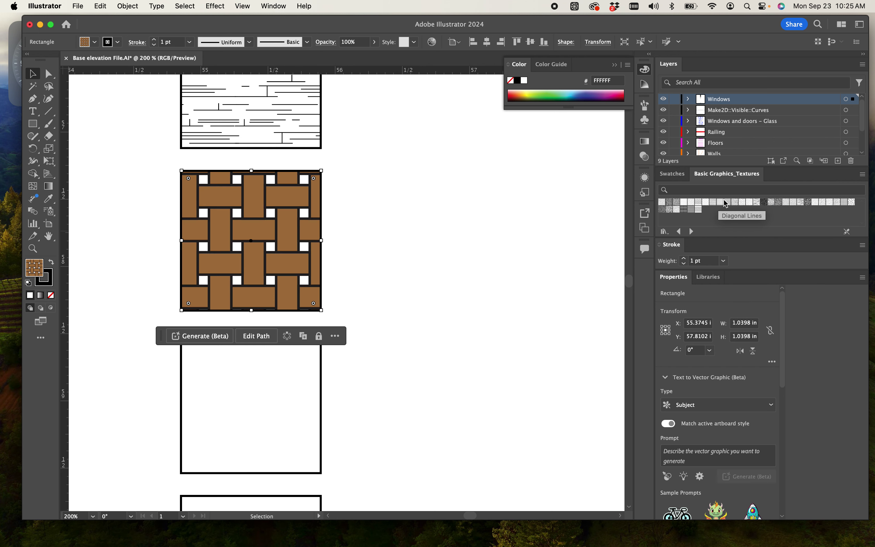
left_click(743, 204)
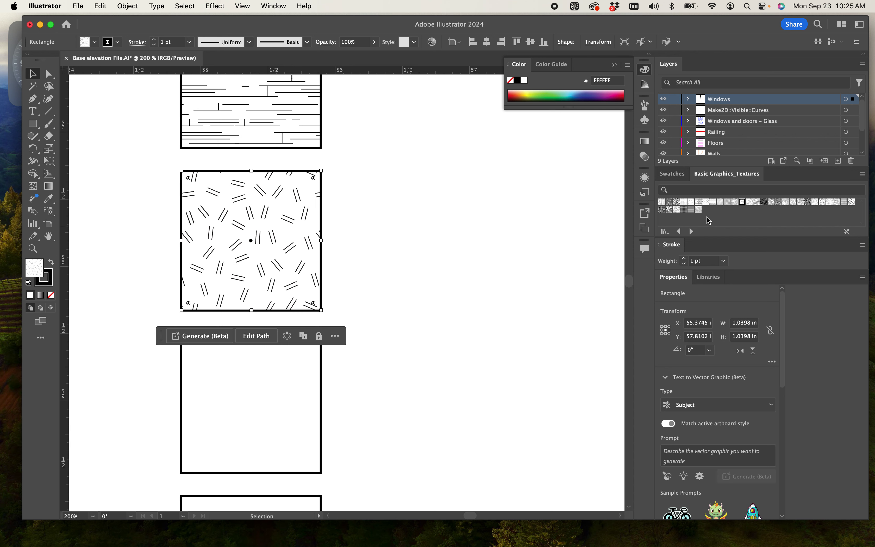
left_click(776, 205)
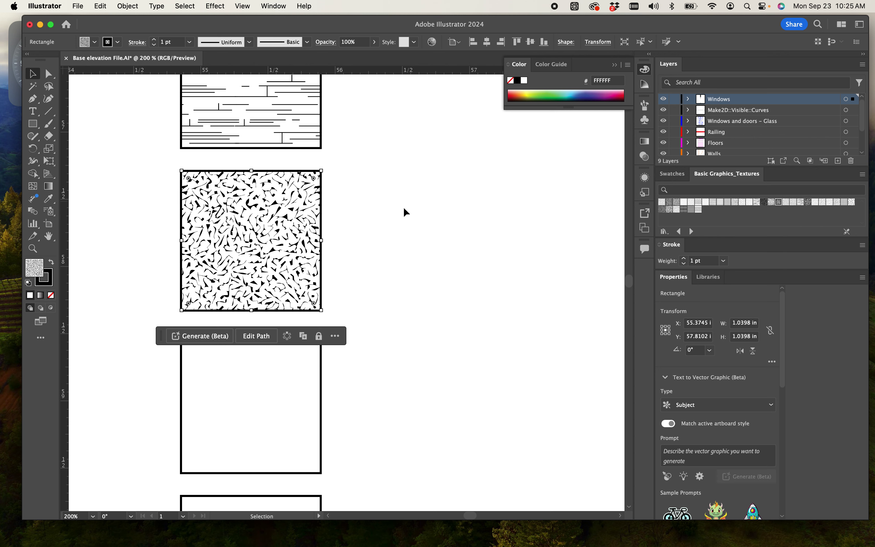
scroll(416, 258, "up", 5)
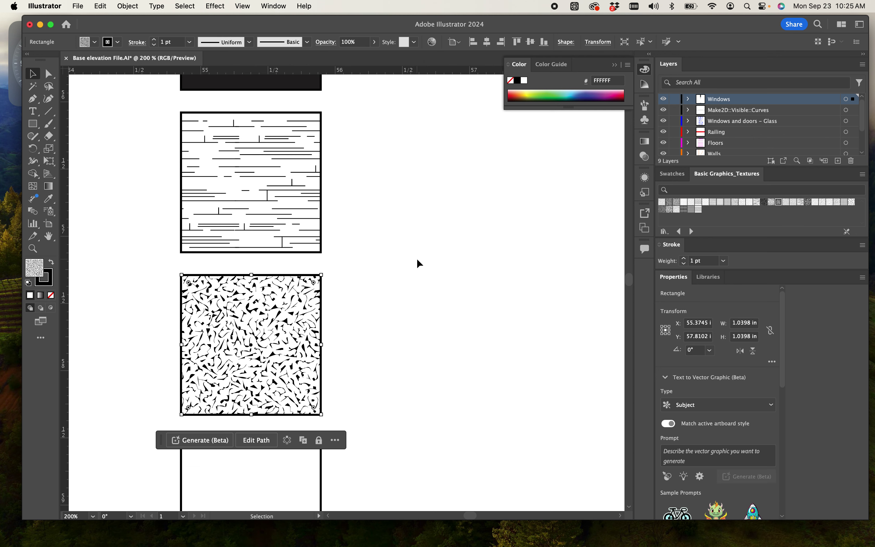
scroll(266, 343, "down", 3)
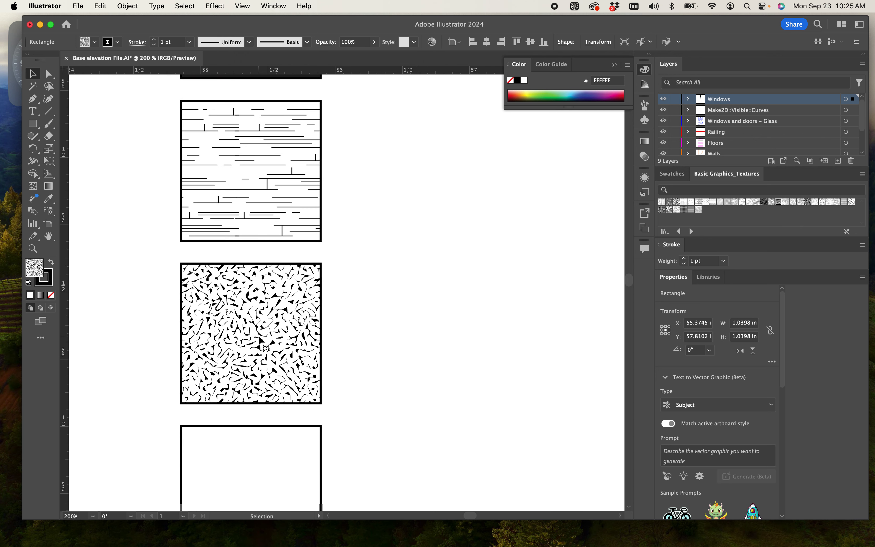
scroll(266, 340, "down", 2)
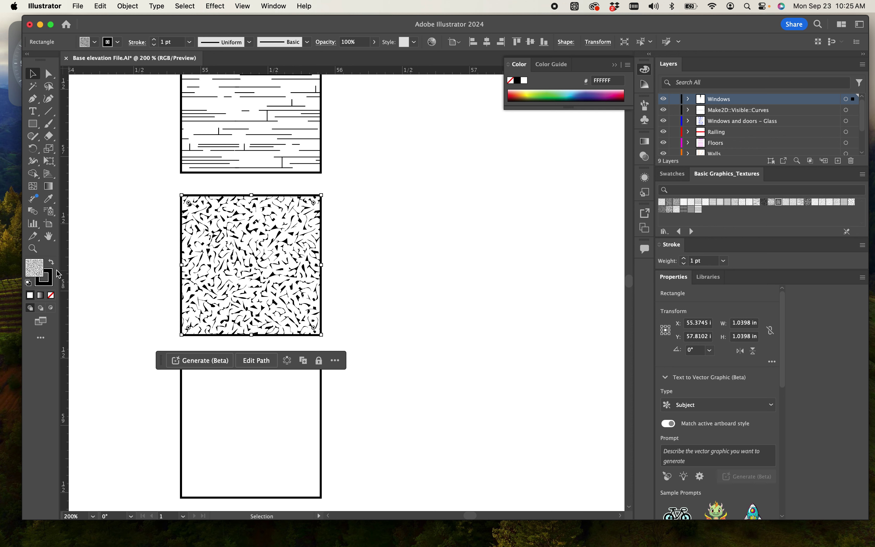
double_click(38, 276)
left_click_drag(514, 342, 520, 310)
left_click(629, 247)
left_click_drag(448, 363, 448, 364)
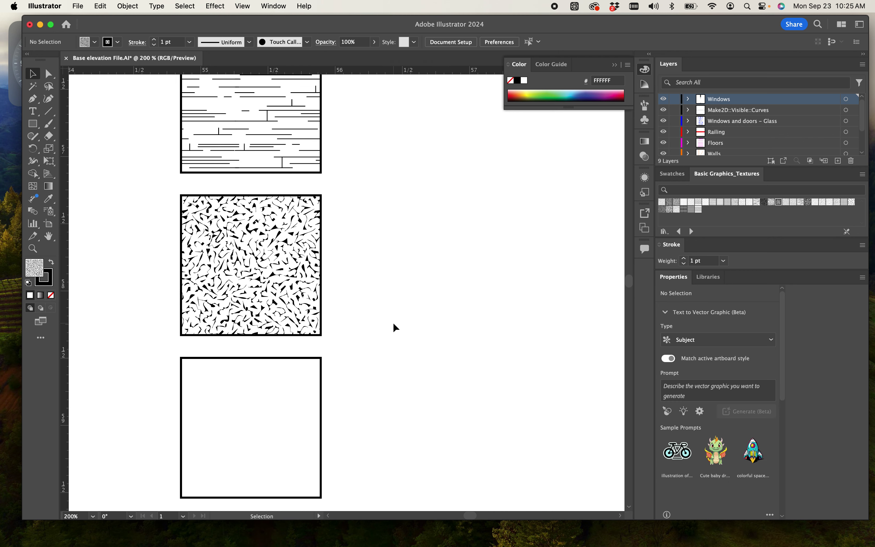
Fill the fourth square with the pale aqua colour D0EFEF.
left_click(313, 360)
scroll(391, 245, "up", 5)
scroll(392, 245, "down", 10)
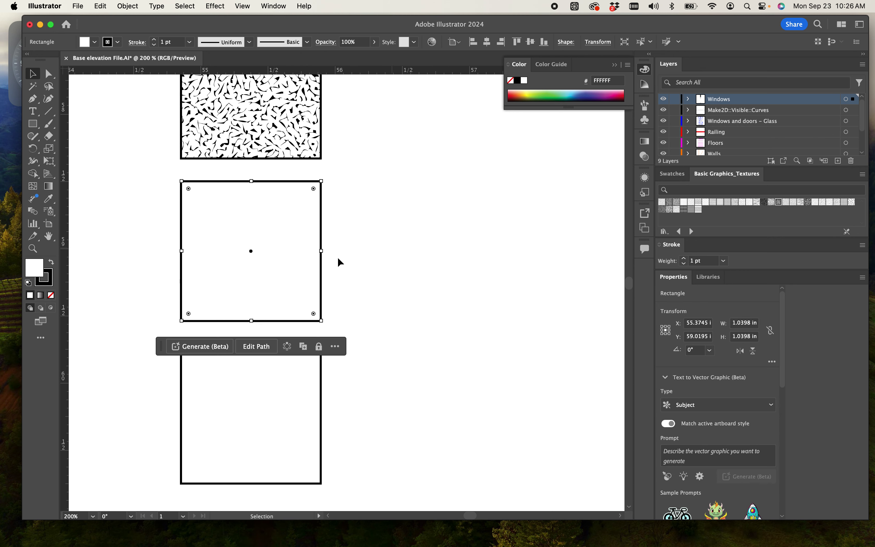
double_click(35, 268)
left_click_drag(470, 272, 386, 278)
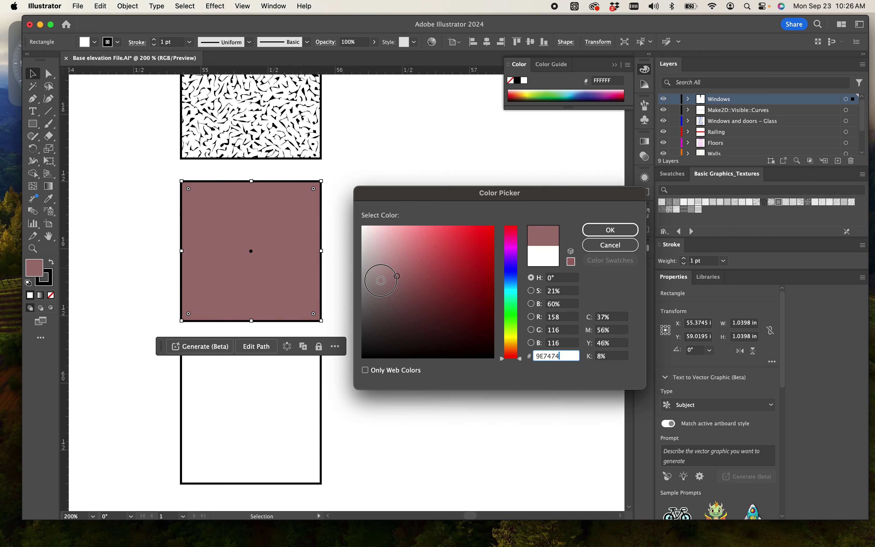
left_click(511, 292)
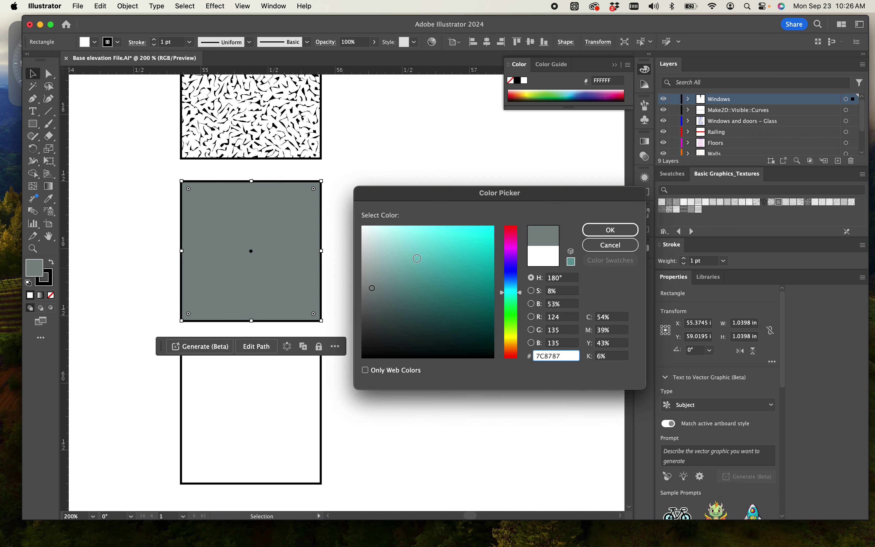
left_click(385, 235)
left_click_drag(383, 236, 385, 237)
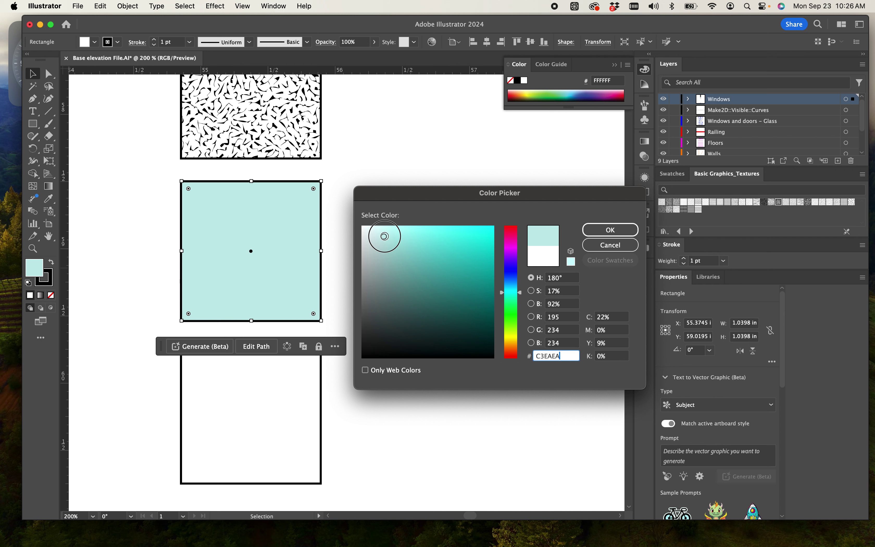
mouse_move(384, 236)
left_mouse_down()
mouse_move(428, 260)
mouse_move(378, 234)
left_mouse_up()
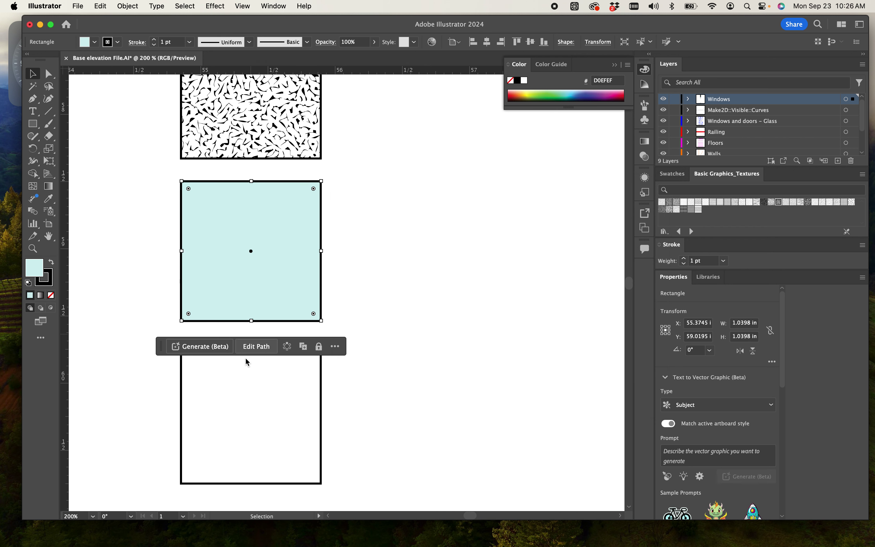
Fill the fifth square with the light blue colour B1CEE0.
left_click(257, 396)
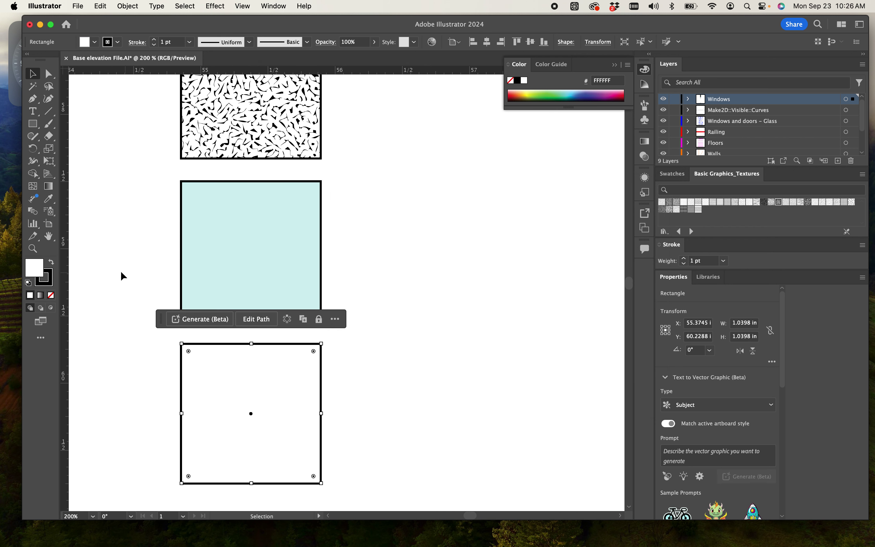
double_click(35, 268)
left_click_drag(515, 295, 513, 283)
left_click_drag(425, 267, 391, 241)
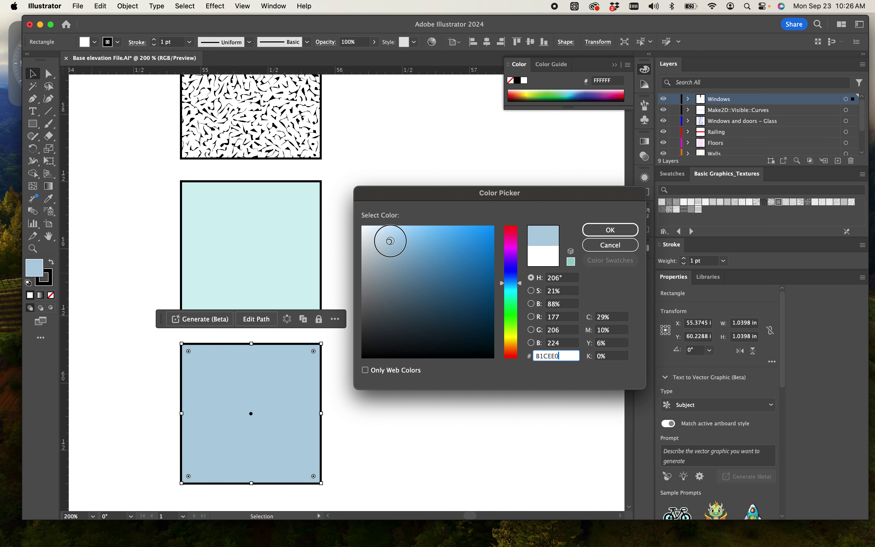
left_click(610, 229)
scroll(421, 304, "down", 5)
scroll(422, 306, "up", 5)
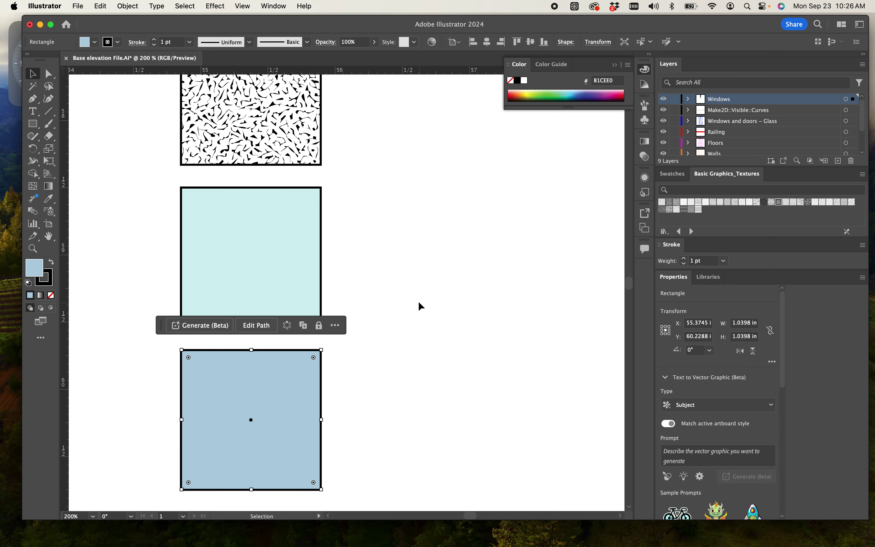
Select all the linework of the building elevation, leaving the column of sample squares unselected.
key("super+minus")
key("super+minus")
scroll(421, 305, "right", 5)
scroll(416, 306, "down", 2)
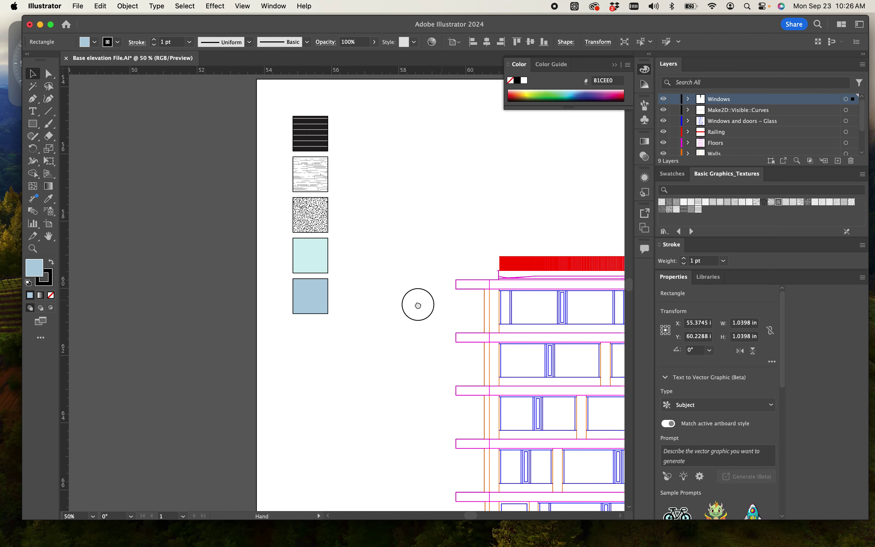
scroll(272, 237, "up", 3)
scroll(272, 238, "left", 3)
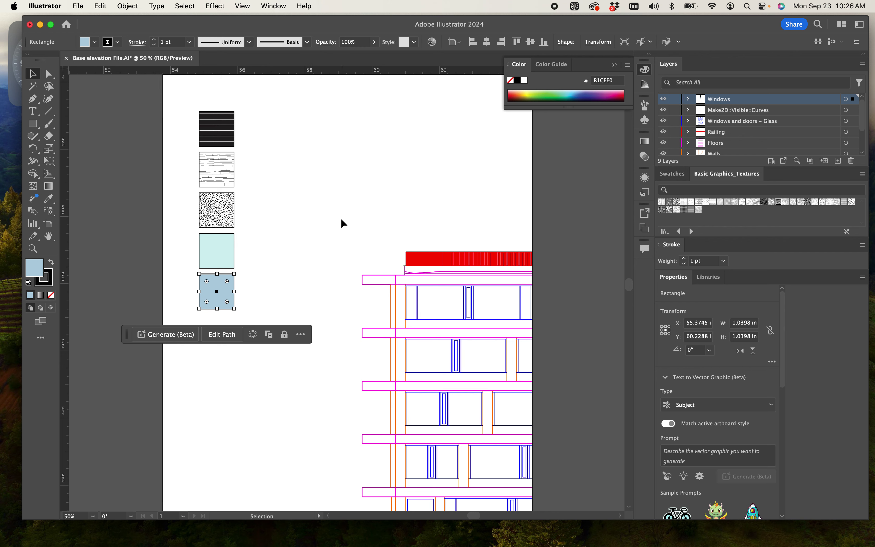
left_click_drag(338, 287, 304, 192)
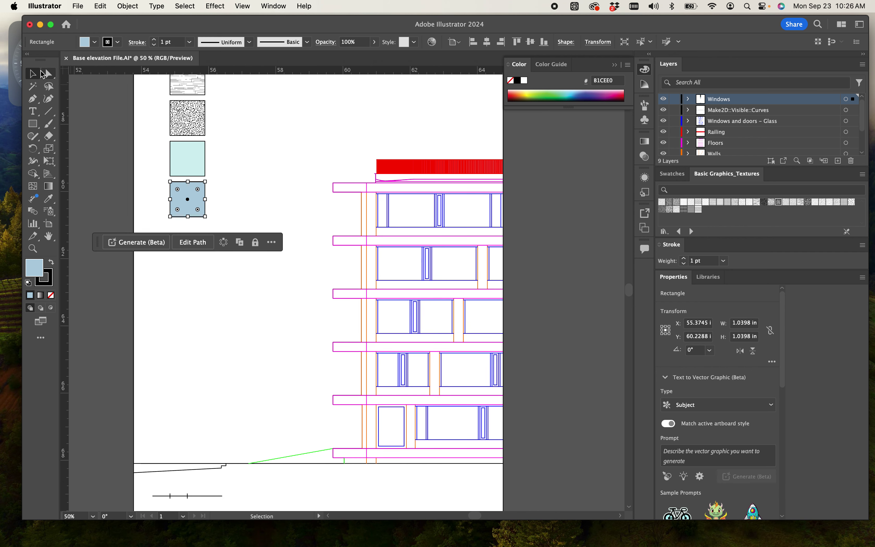
left_click_drag(531, 484, 293, 133)
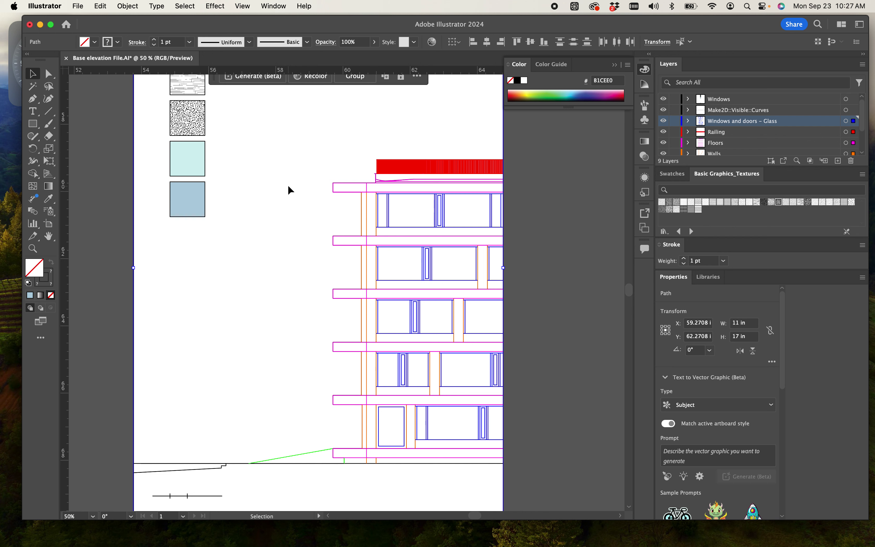
left_click(261, 249)
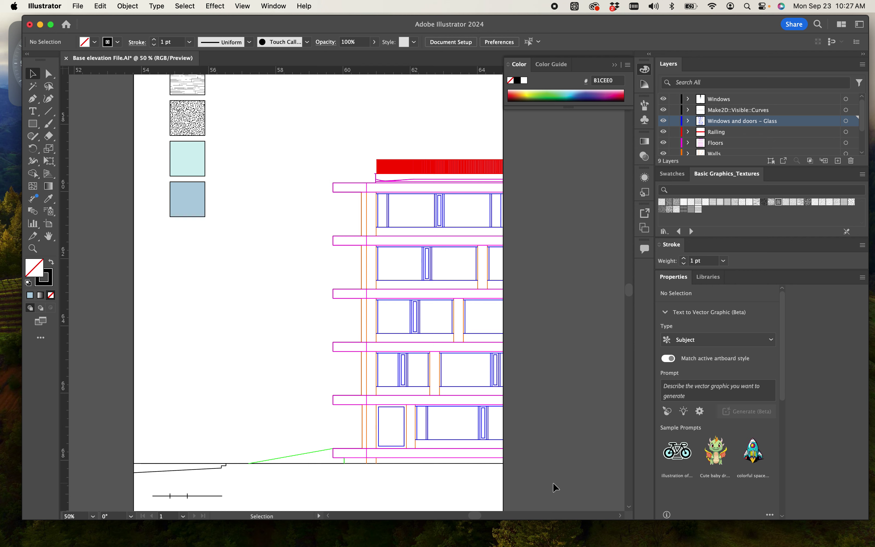
left_click(287, 152)
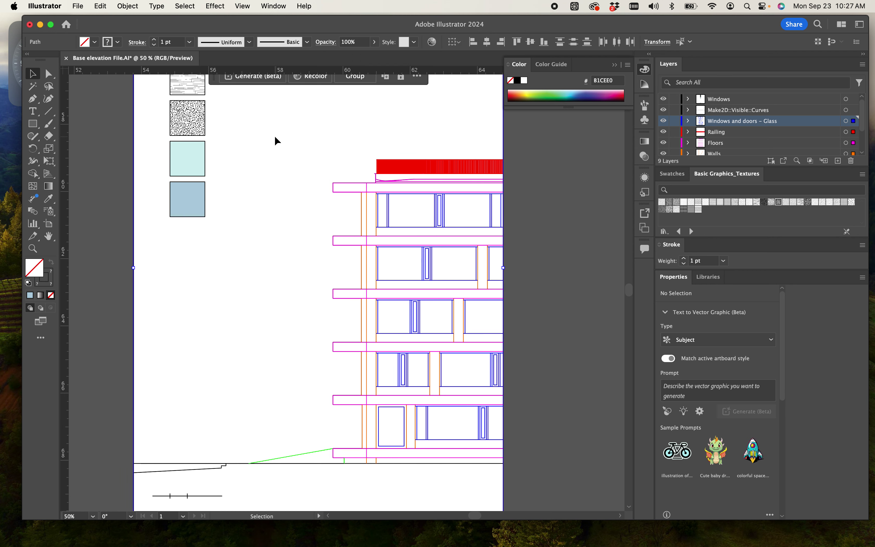
scroll(848, 123, "down", 3)
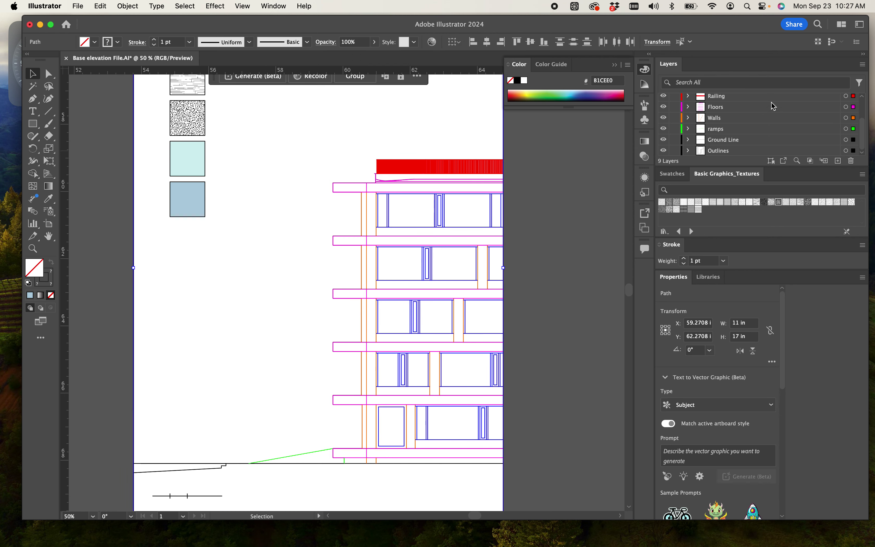
scroll(723, 138, "up", 3)
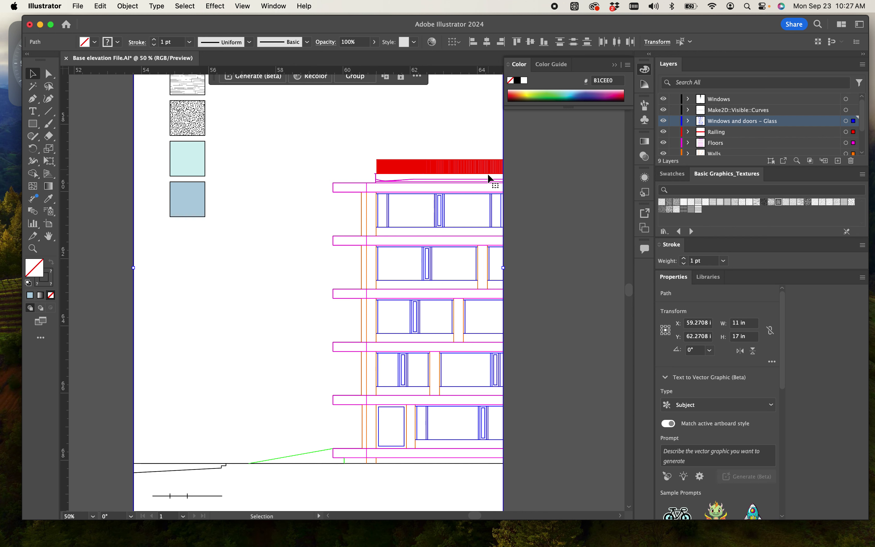
Activate the Live Paint Bucket with the elevation linework selected.
key("k")
key("super+a")
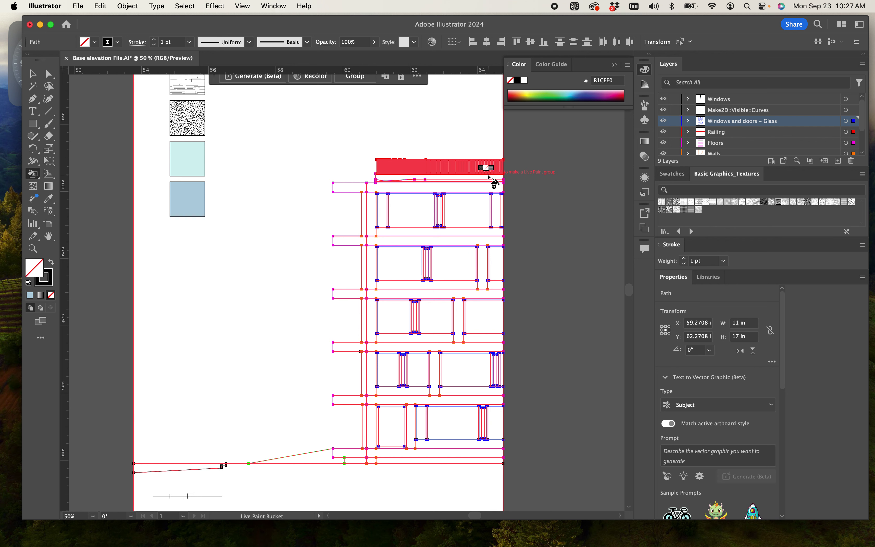
key("super+shift+a")
key("v")
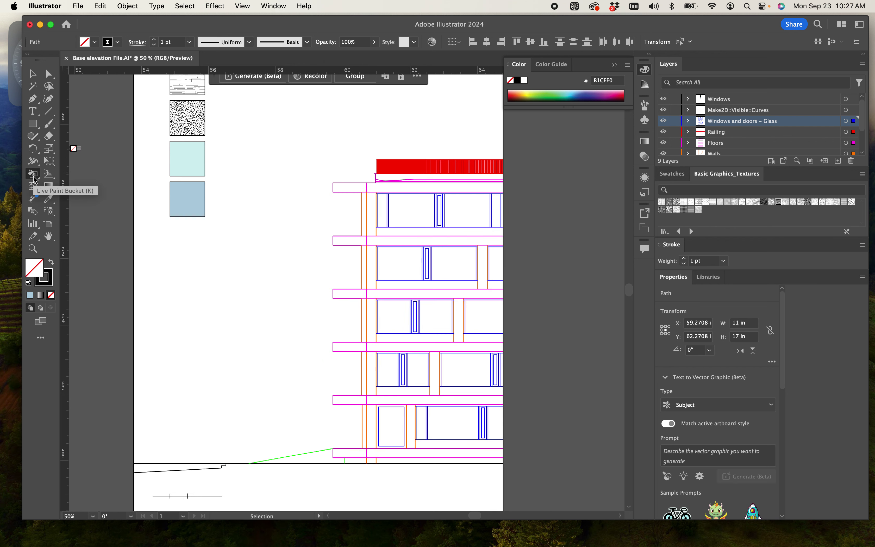
left_click(35, 180)
key("super+a")
scroll(248, 196, "up", 5)
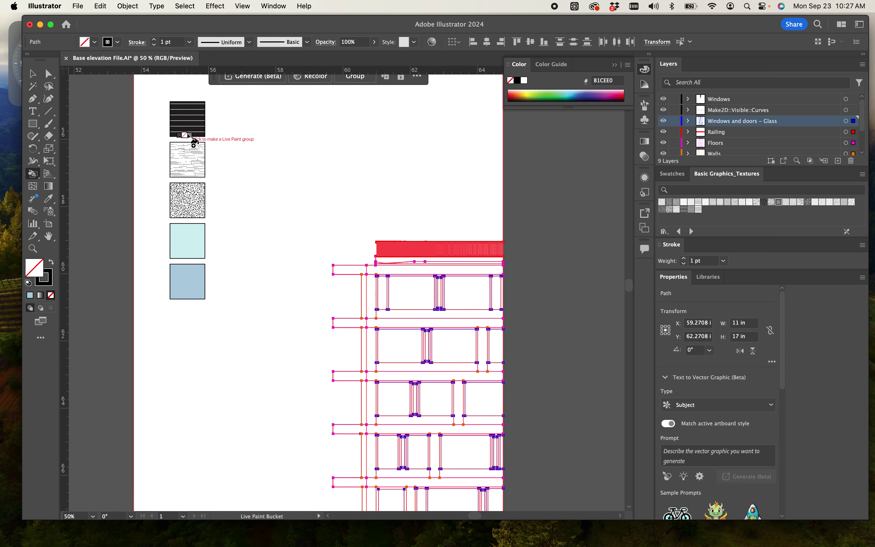
Try to sample the top square's line pattern with the Eyedropper, then try a dark texture swatch, undoing both fills.
key("i")
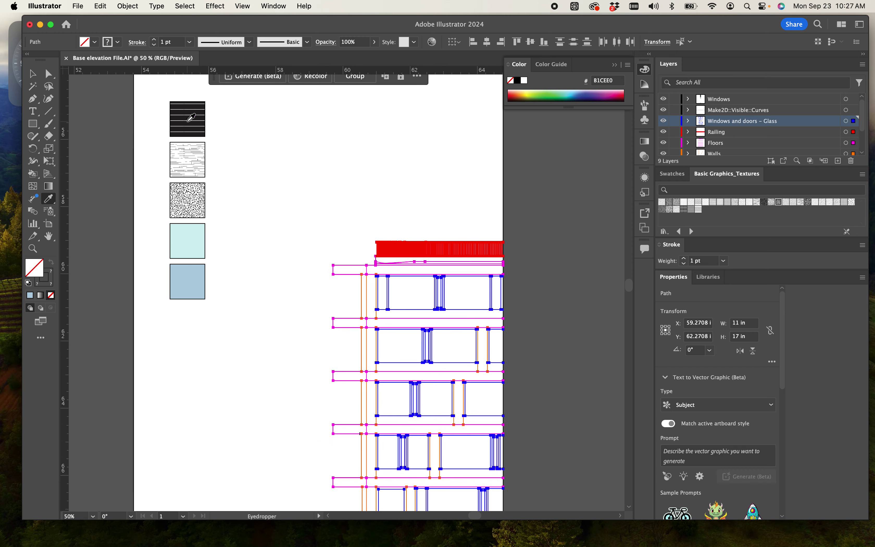
left_click(191, 116)
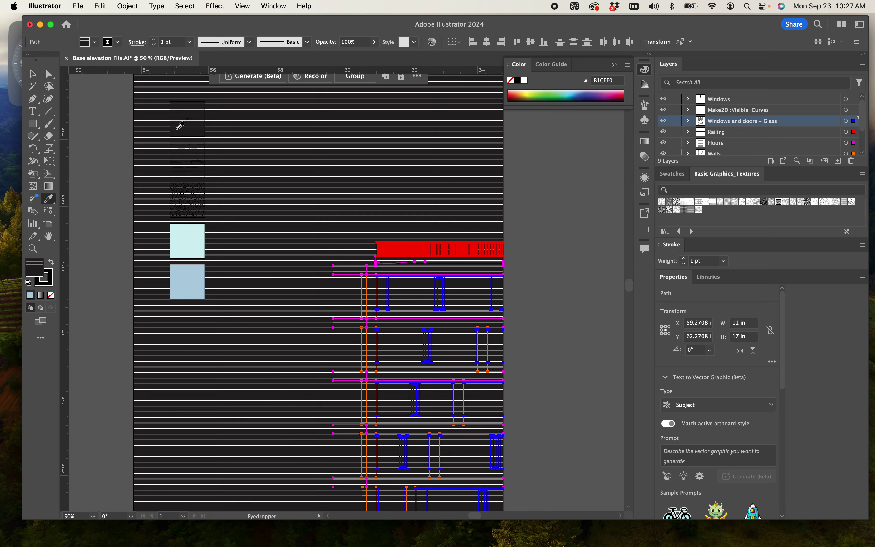
key("super+z")
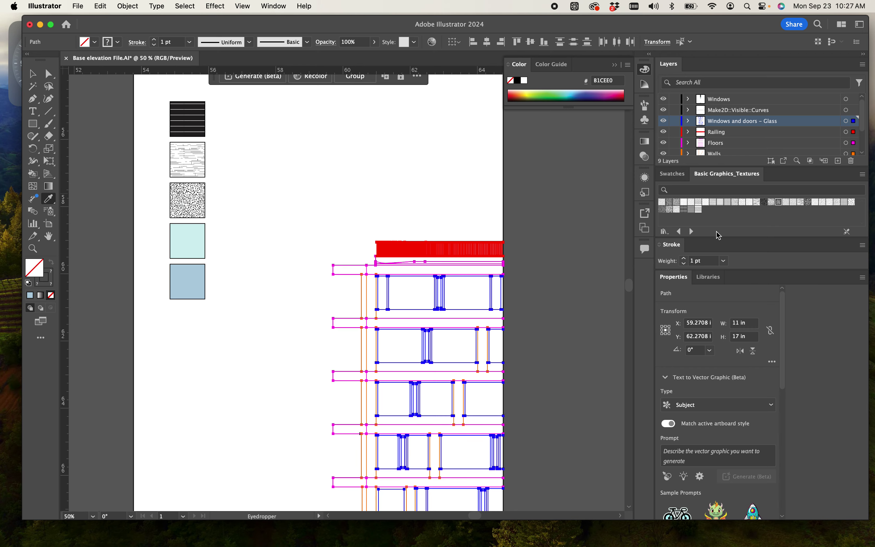
left_click(764, 203)
key("super+z")
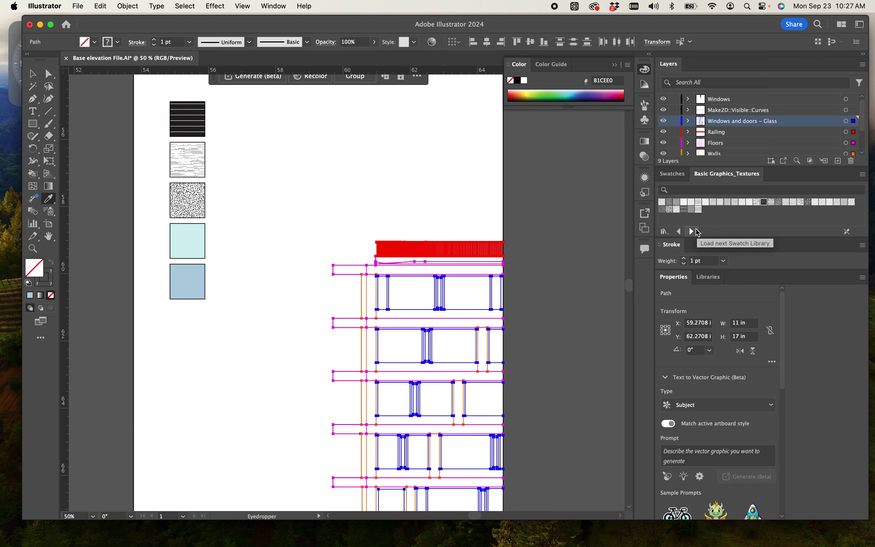
Switch to the Basic Graphics_Lines library, try the thick black horizontal line pattern on the selected linework, and undo it.
left_click(683, 234)
left_click(786, 203)
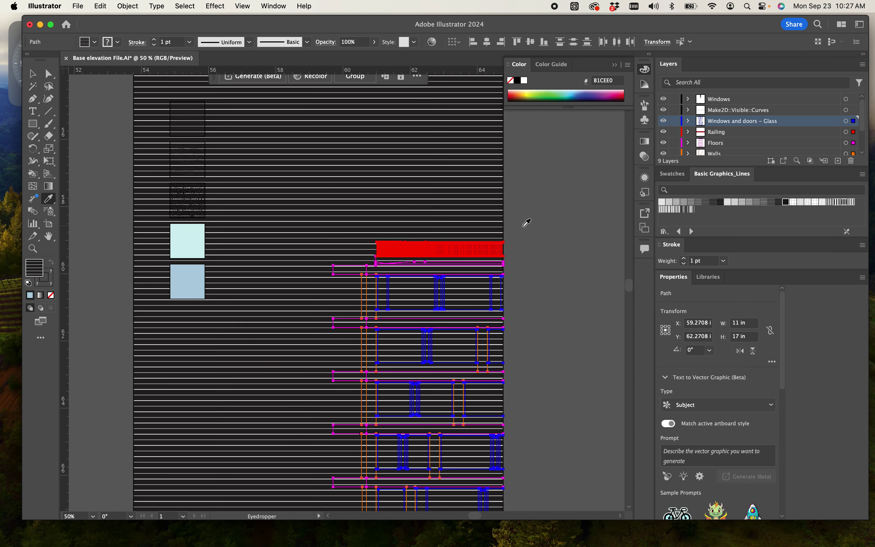
key("super+z")
Make the selected elevation a Live Paint group, filling the top floor's narrow leftmost window pane with the thick black horizontal line pattern.
scroll(422, 273, "down", 2)
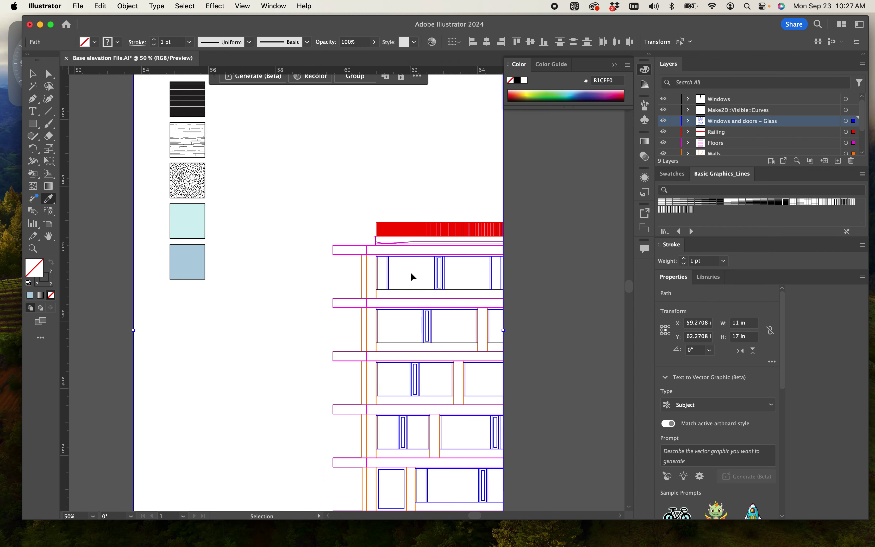
key("super+equal")
key("super+equal")
left_click_drag(481, 262, 303, 356)
key("super+a")
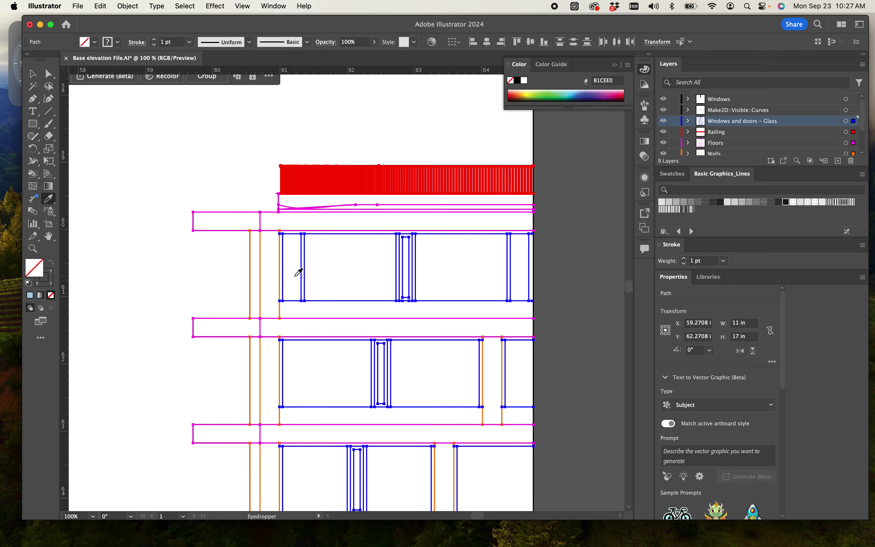
key("k")
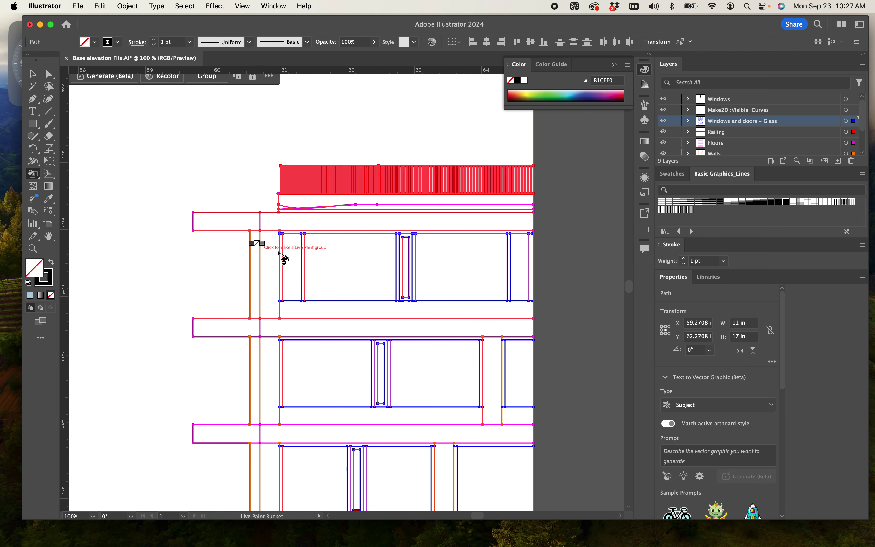
left_click(787, 204)
left_click(296, 270)
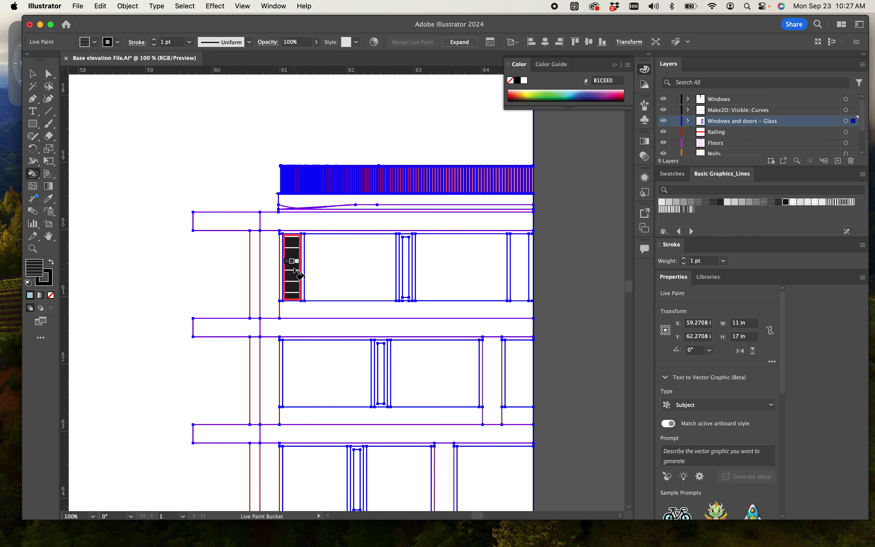
Fill the remaining window panes on the top two floors with the thick black horizontal line pattern.
left_click(348, 274)
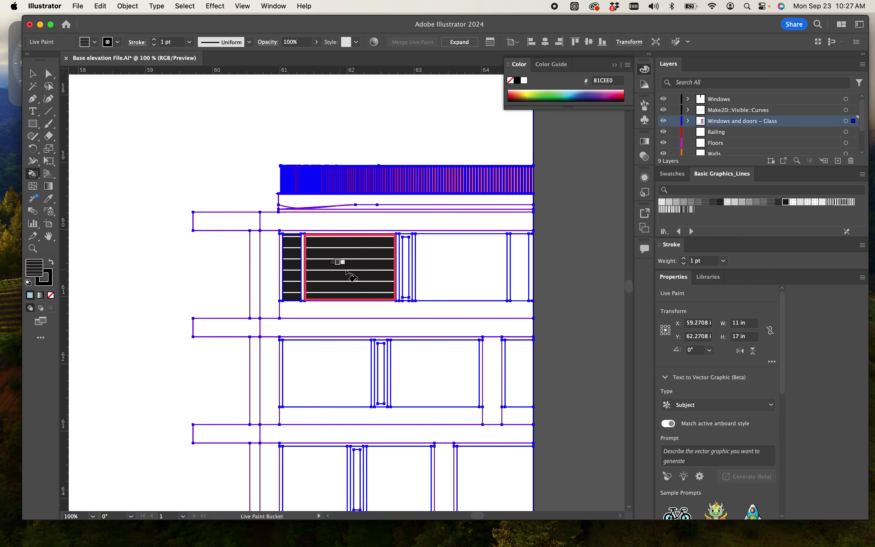
left_click(420, 275)
left_click(516, 275)
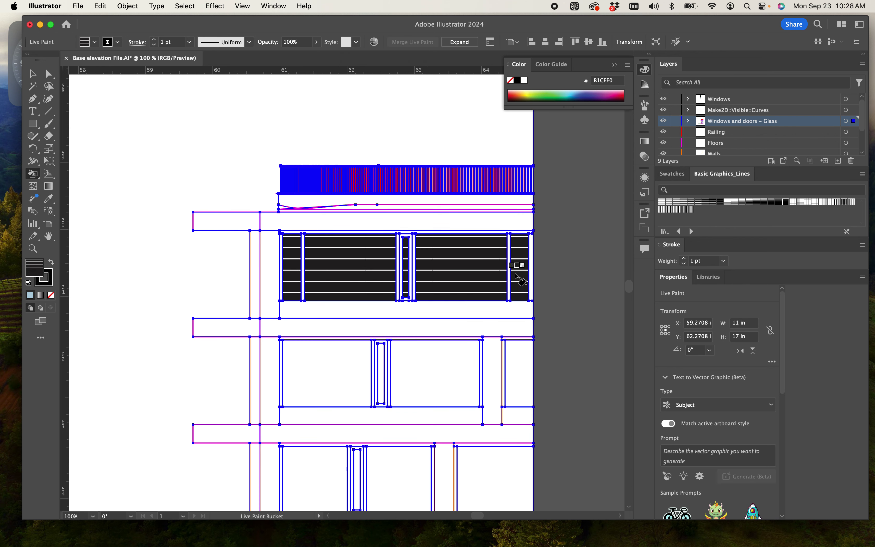
left_click(320, 361)
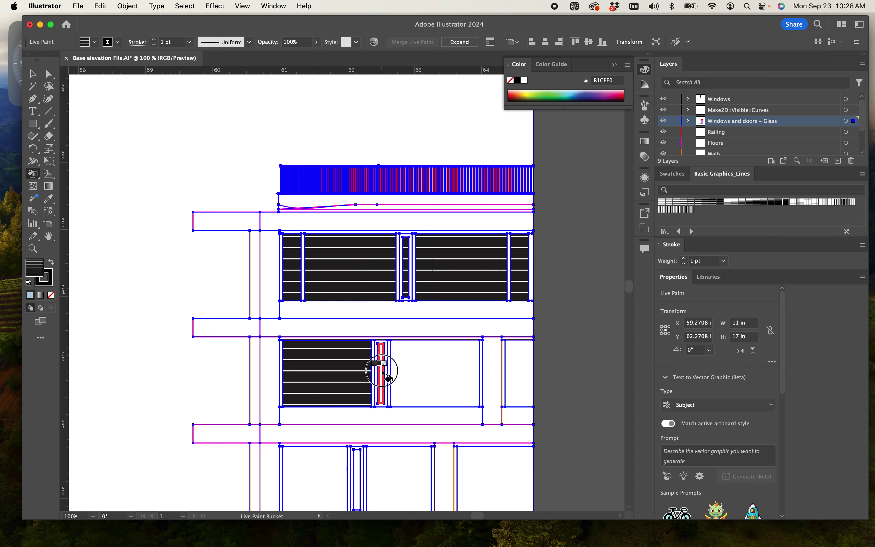
left_click(431, 372)
left_click(510, 372)
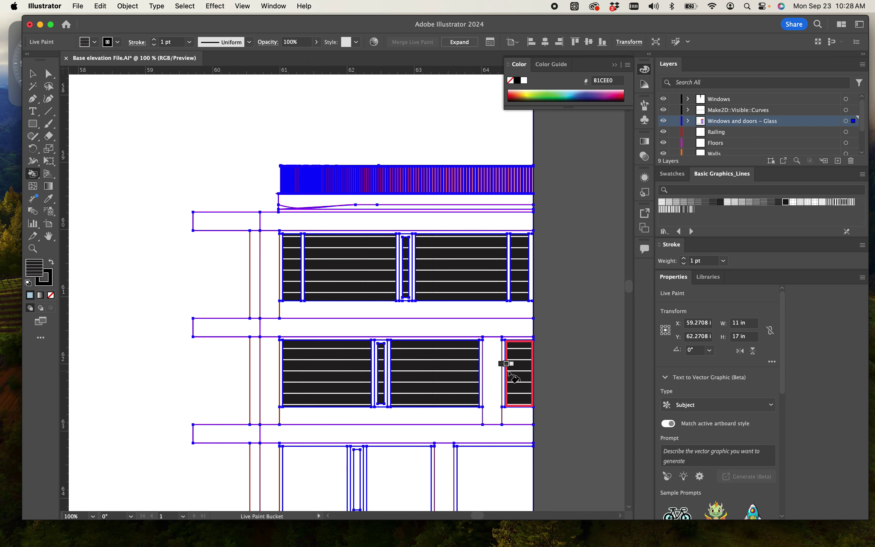
Fill all window panes on the third floor from the top with the thick black horizontal line pattern.
scroll(508, 376, "down", 5)
left_click(316, 369)
left_click(363, 376)
left_click(405, 364)
left_click(479, 367)
Fill all window panes on the fourth floor from the top with the thick black horizontal line pattern.
scroll(459, 378, "down", 7)
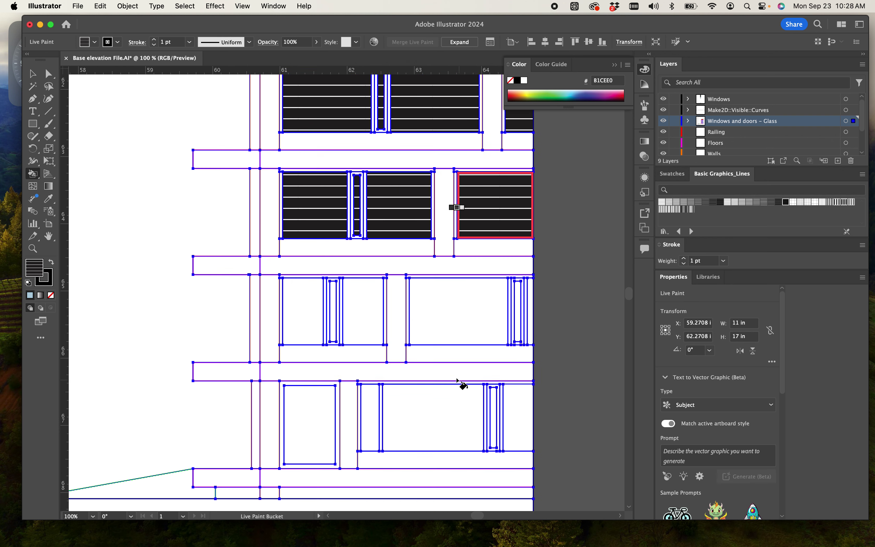
left_click(295, 320)
left_click(333, 312)
left_click(356, 313)
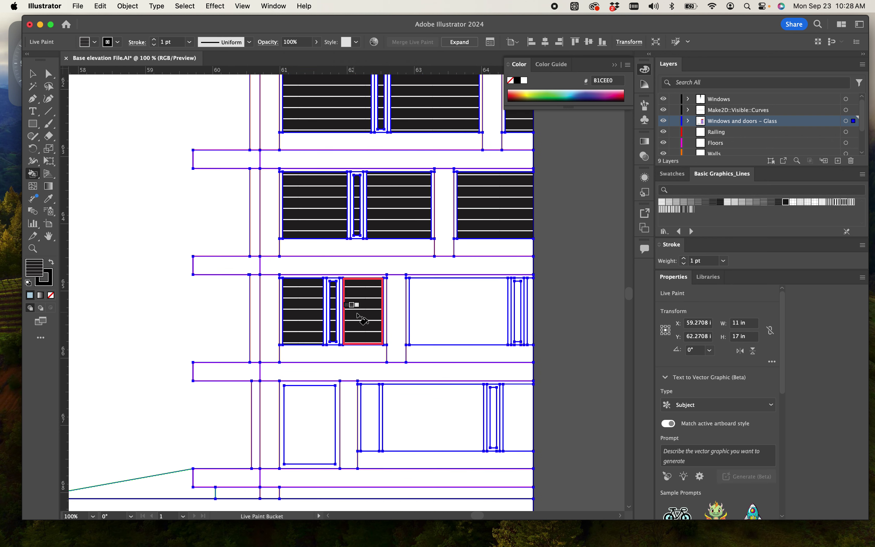
left_click(426, 317)
left_click(519, 306)
left_click(530, 307)
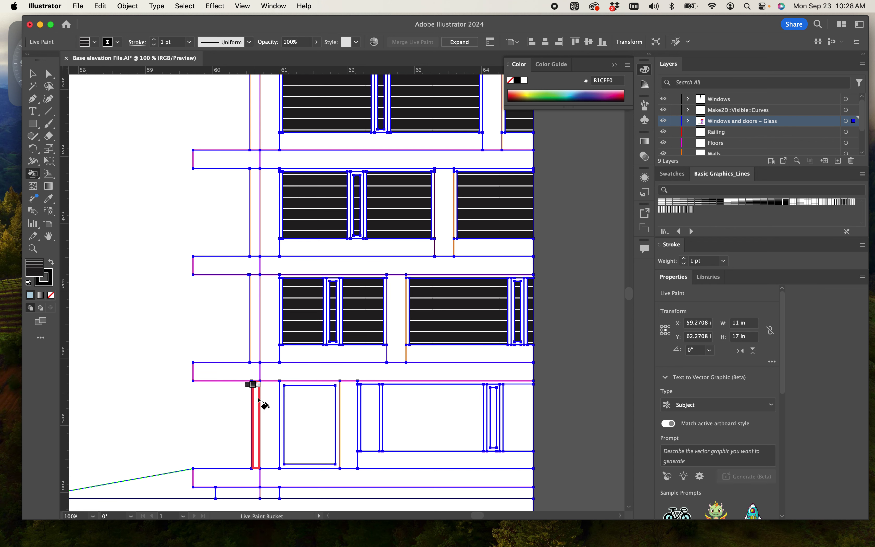
Fill the door panel and window panes on the lowest floor with the thick black horizontal line pattern.
left_click(320, 412)
left_click(373, 414)
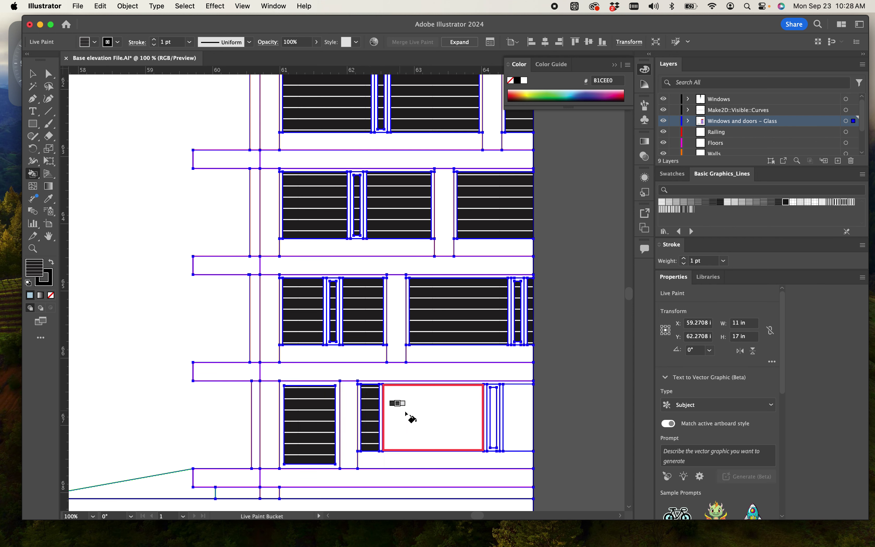
left_click(401, 412)
left_click(495, 429)
left_click(519, 415)
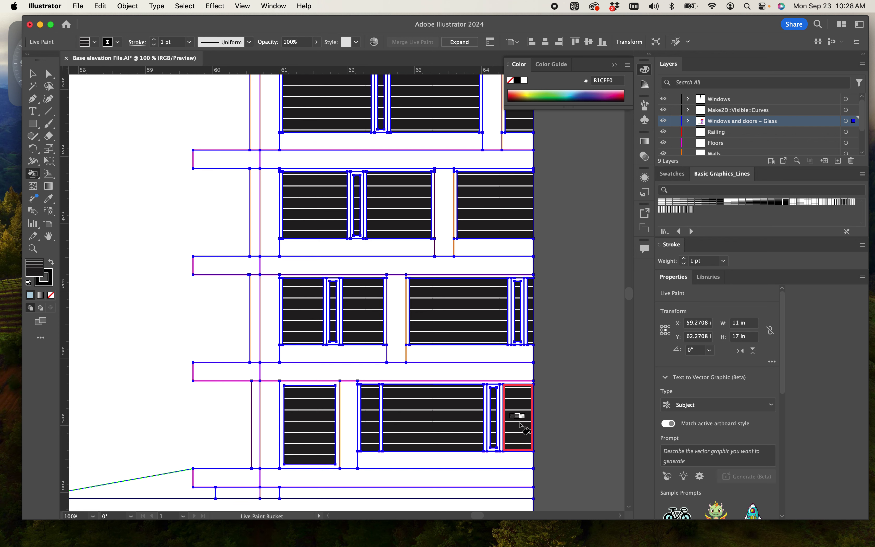
scroll(467, 375, "down", 2)
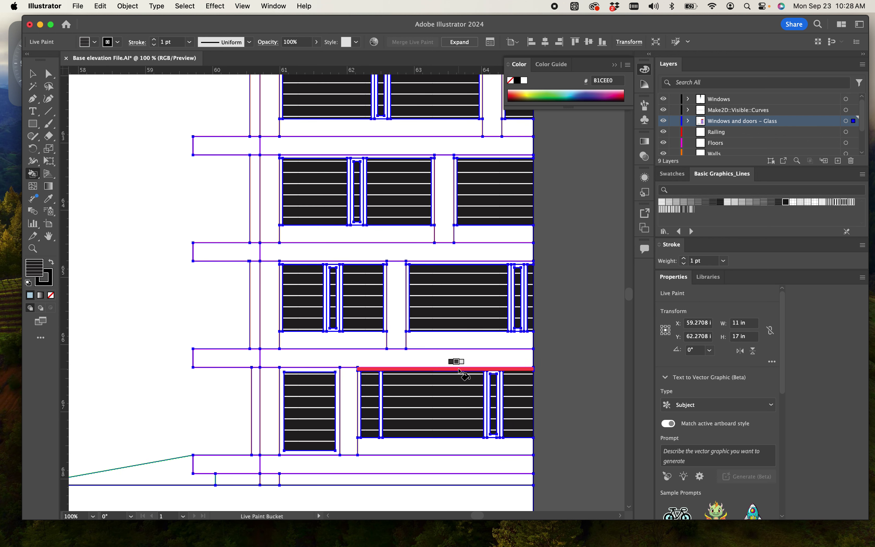
scroll(445, 420, "up", 15)
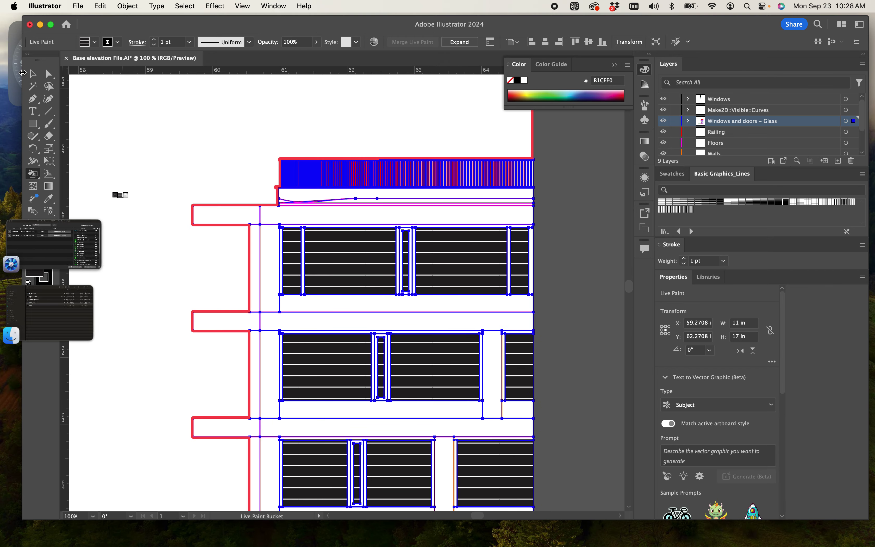
Deselect the elevation and sample the broken horizontal line pattern from the second sample square with the Eyedropper.
left_click_drag(482, 516, 468, 524)
scroll(465, 424, "up", 10)
scroll(465, 432, "down", 1)
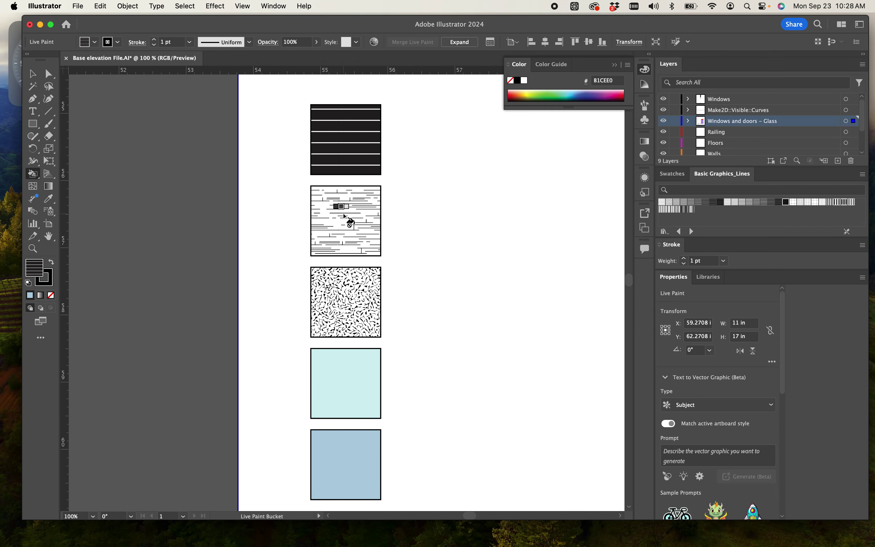
mouse_move(481, 521)
left_mouse_down()
mouse_move(491, 520)
mouse_move(482, 520)
left_mouse_up()
key("v")
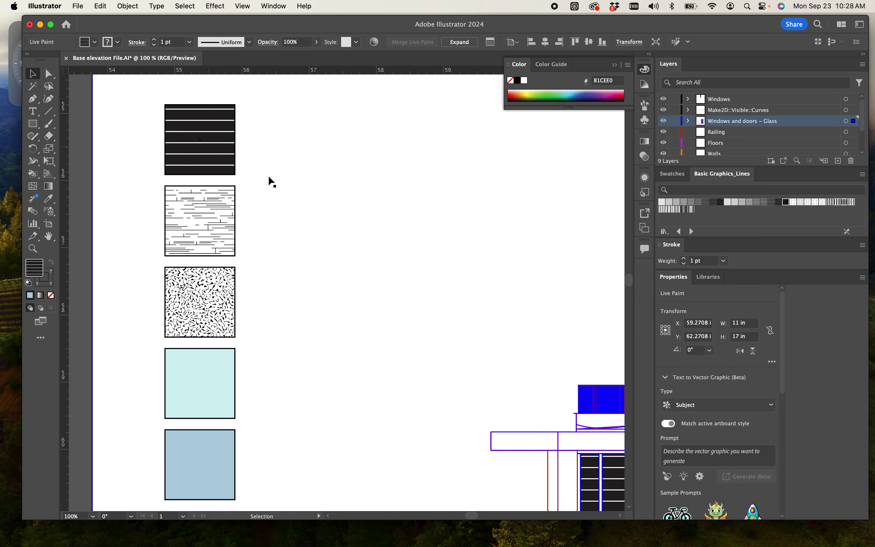
left_click(325, 271)
key("i")
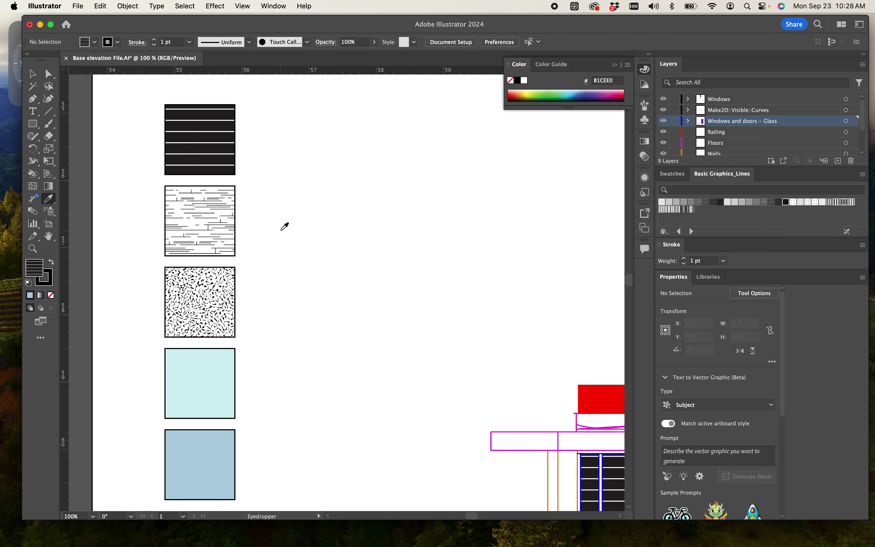
left_click(215, 223)
Select the elevation's Live Paint group and activate the Live Paint Bucket.
scroll(263, 273, "down", 5)
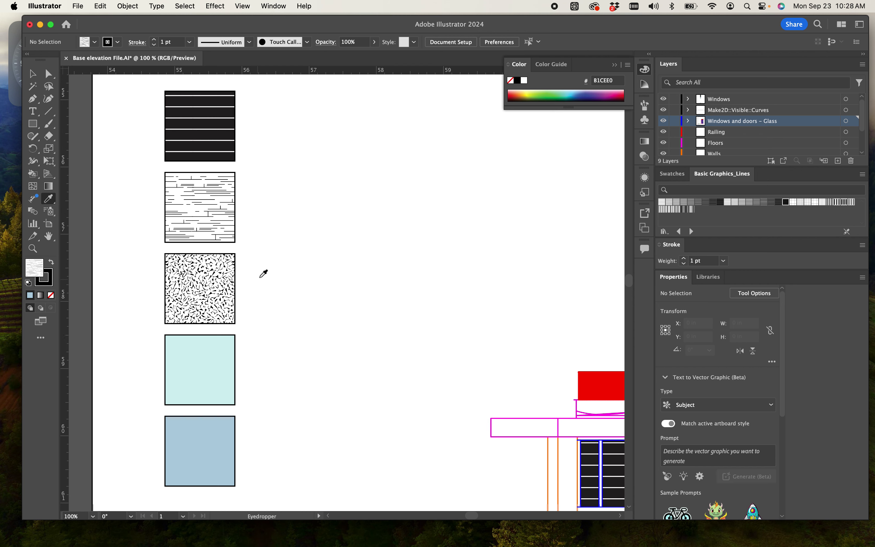
left_click_drag(298, 269, 205, 236)
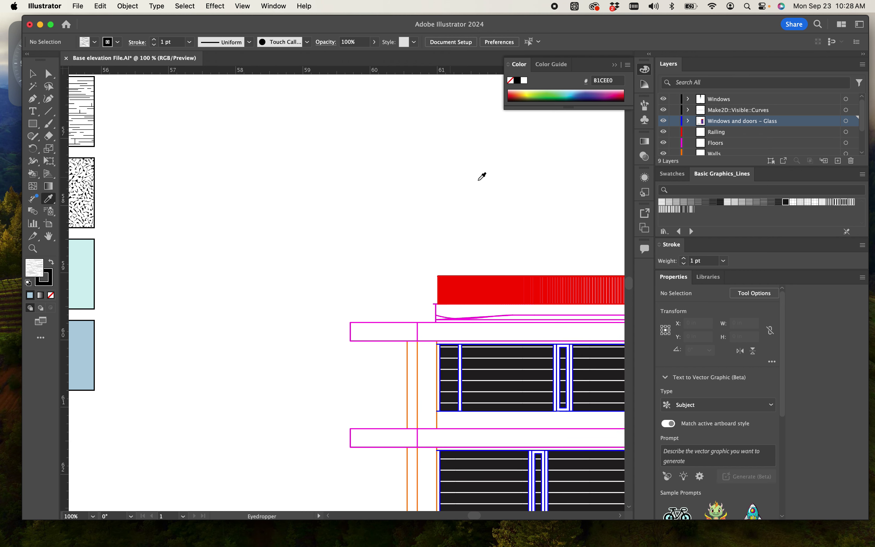
scroll(495, 205, "down", 5)
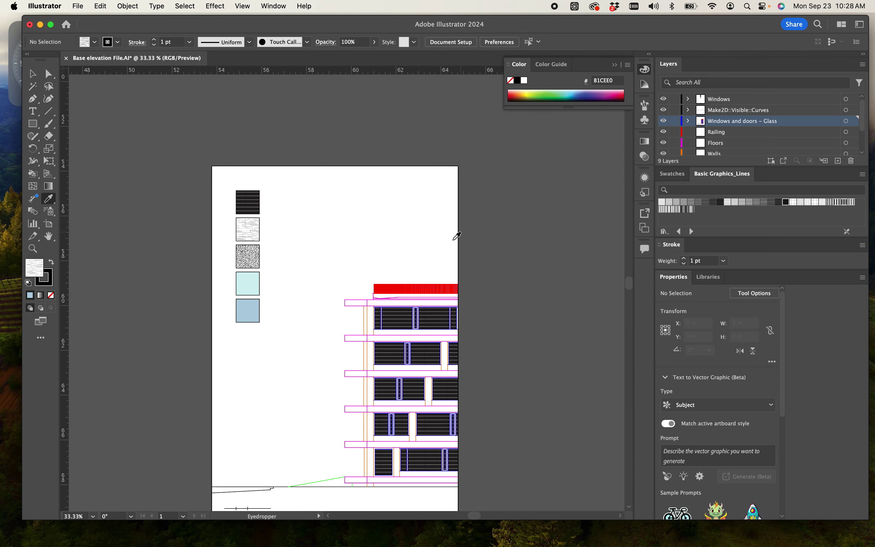
scroll(455, 234, "up", 3)
left_click(32, 73)
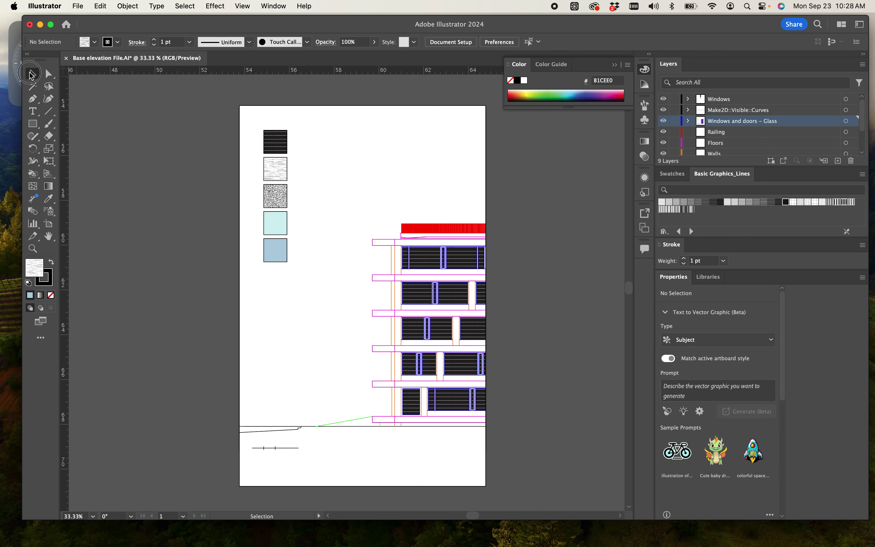
mouse_move(531, 473)
left_mouse_down()
mouse_move(416, 351)
mouse_move(305, 180)
mouse_move(268, 204)
mouse_move(311, 171)
left_mouse_up()
key("k")
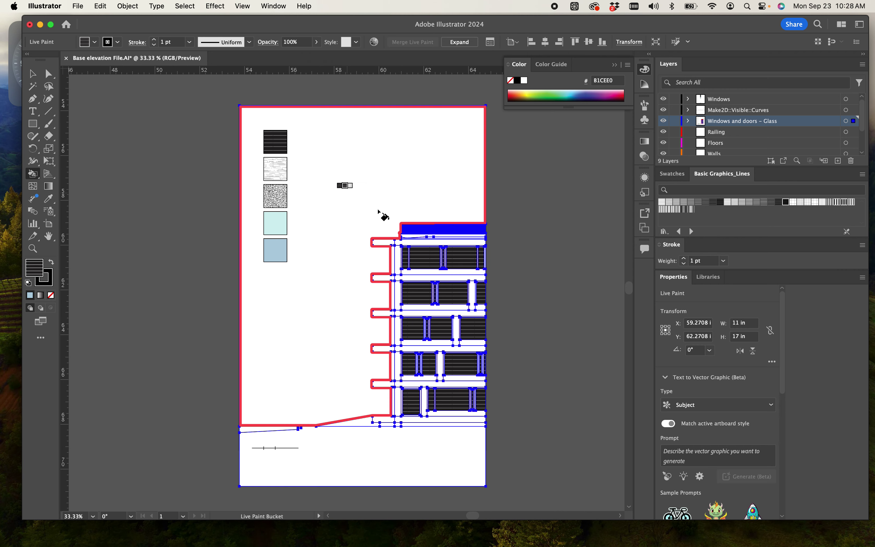
Try filling the protruding end of the topmost slab with the current line pattern, and undo the fill.
scroll(377, 217, "up", 3)
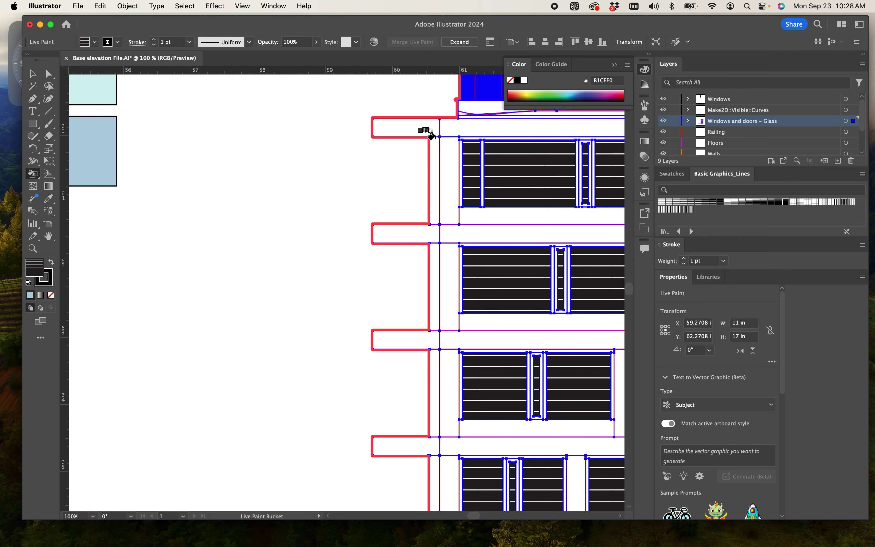
left_click(423, 131)
key("super+z")
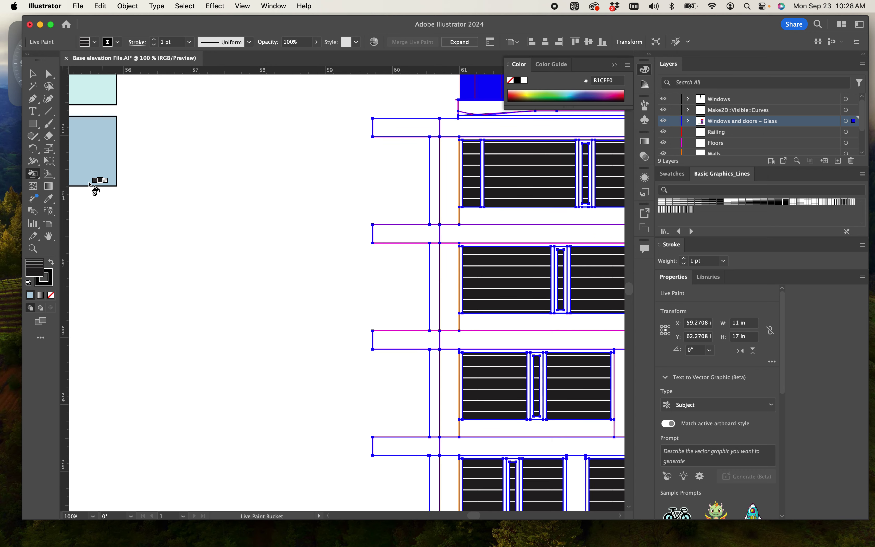
Clear the selection and resample the second sample square's broken line pattern with the Eyedropper.
scroll(248, 229, "up", 4)
mouse_move(236, 219)
left_mouse_down()
mouse_move(363, 272)
mouse_move(352, 265)
left_mouse_up()
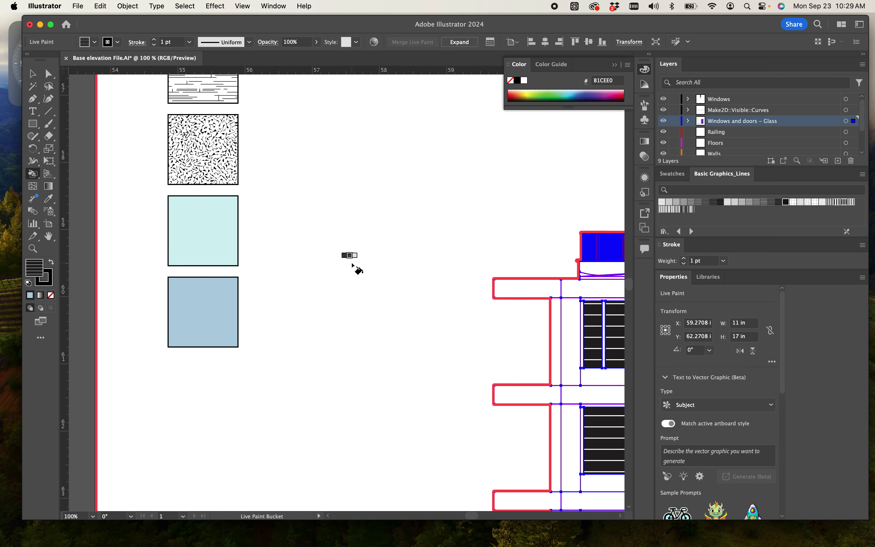
left_click_drag(284, 201, 311, 263)
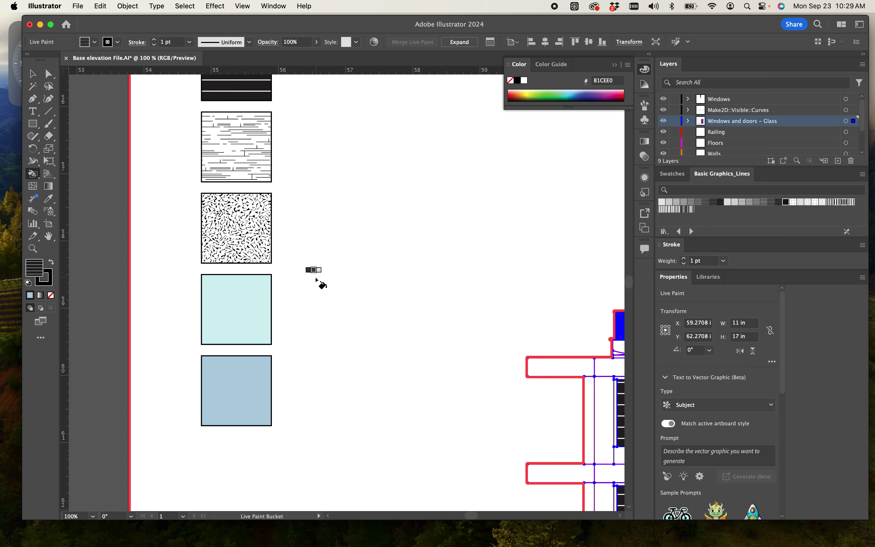
scroll(311, 204, "up", 2)
left_click(43, 73)
left_click(324, 200)
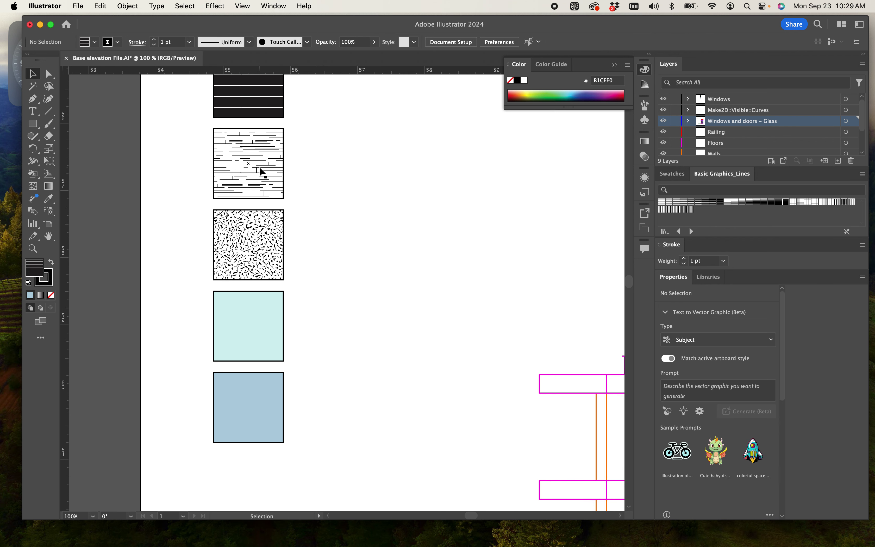
key("i")
left_click(243, 168)
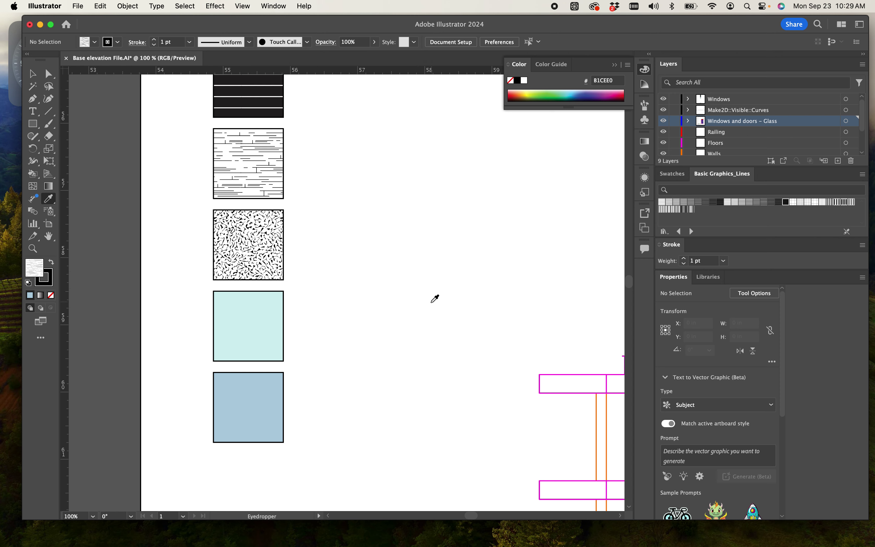
Enlarge the application window to make more of the drawing area visible.
left_click_drag(435, 298, 322, 227)
scroll(319, 235, "down", 4)
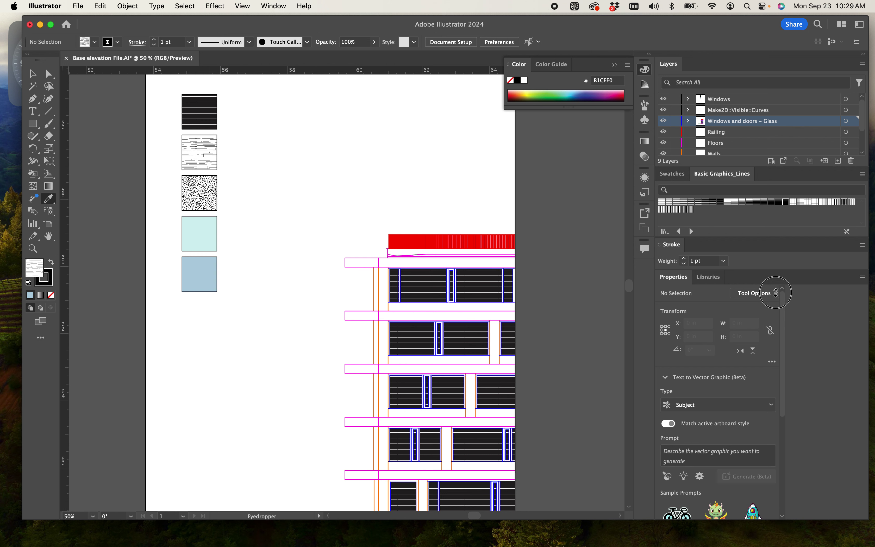
left_click_drag(867, 519, 870, 542)
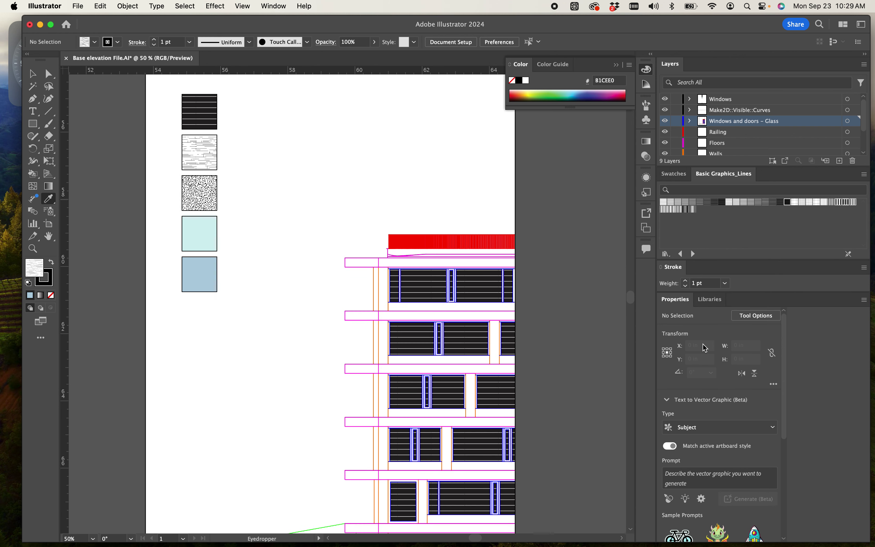
scroll(415, 164, "down", 2)
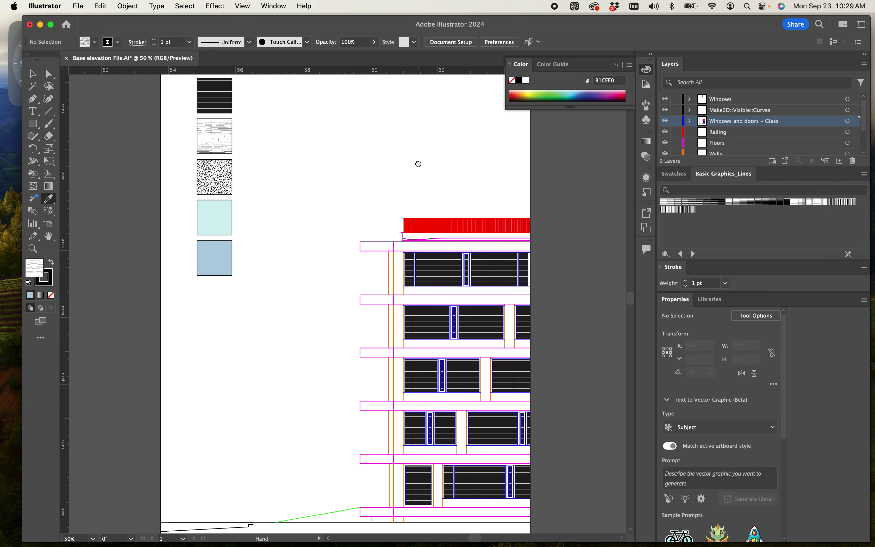
key("cmd+equal")
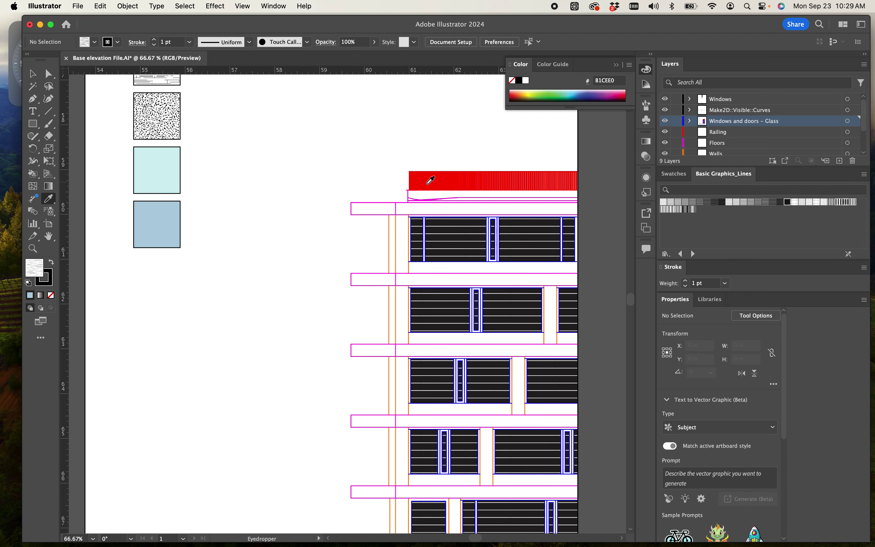
scroll(254, 163, "down", 2)
scroll(170, 141, "up", 10)
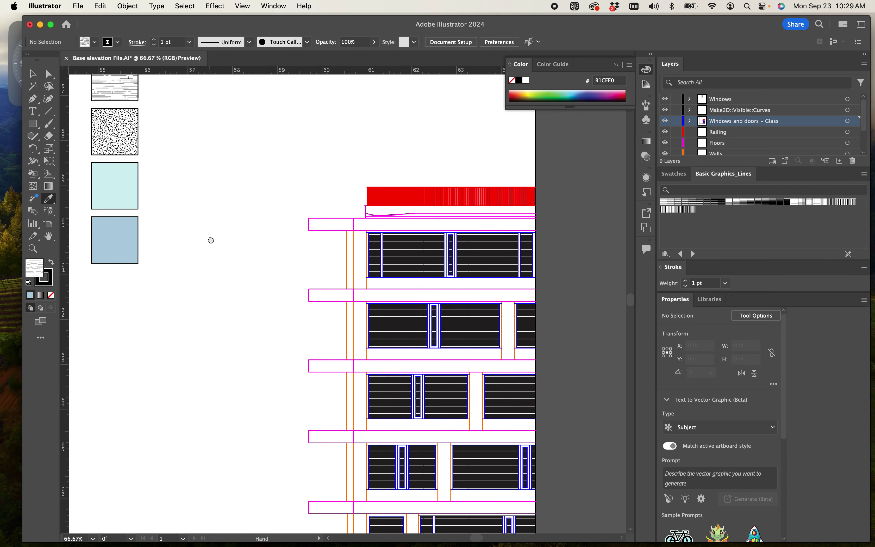
scroll(188, 206, "left", 4)
Reselect the elevation's Live Paint group and activate the Live Paint Bucket for the upper floor slabs.
left_click(32, 73)
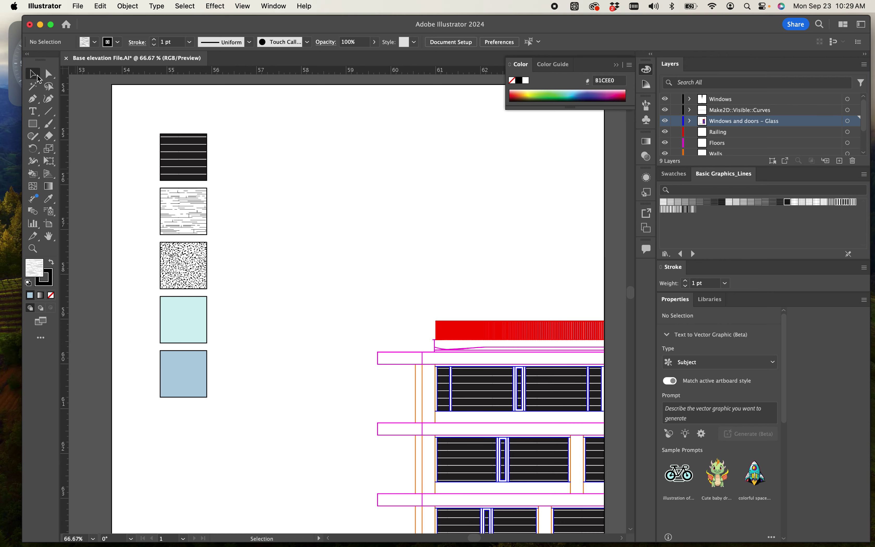
scroll(250, 195, "down", 8)
scroll(262, 160, "down", 2)
scroll(262, 159, "right", 3)
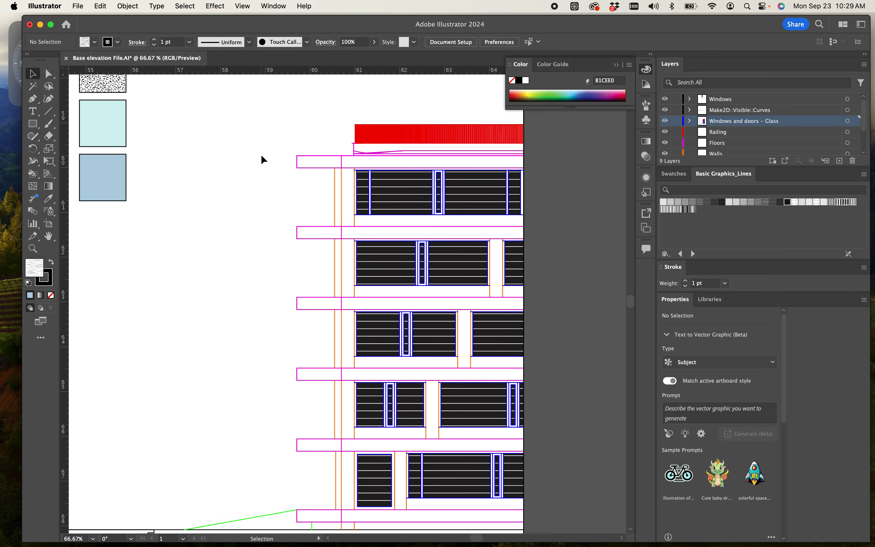
key("cmd+minus")
key("cmd+minus")
mouse_move(437, 454)
left_mouse_down()
mouse_move(268, 197)
mouse_move(307, 223)
mouse_move(308, 211)
left_mouse_up()
key("k")
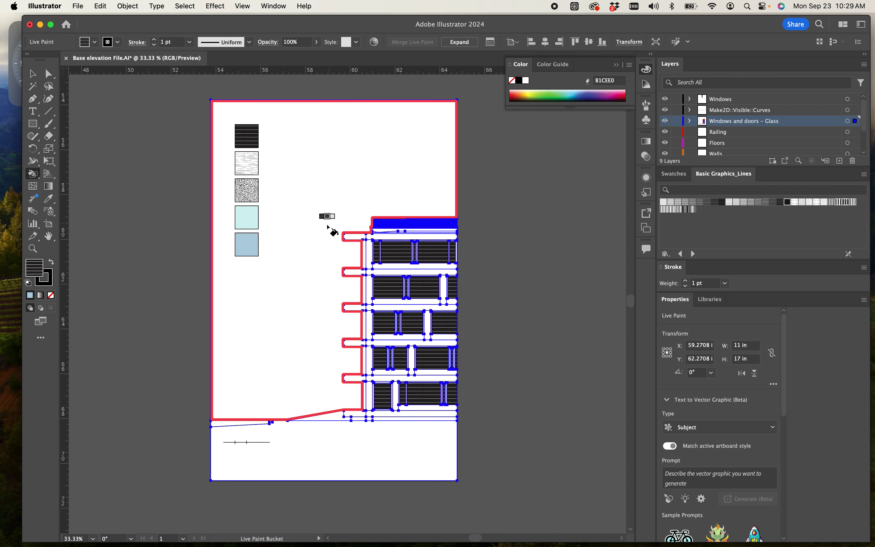
scroll(331, 229, "down", 1)
scroll(331, 229, "right", 1)
scroll(294, 314, "up", 5)
scroll(326, 340, "down", 3)
scroll(326, 332, "up", 4)
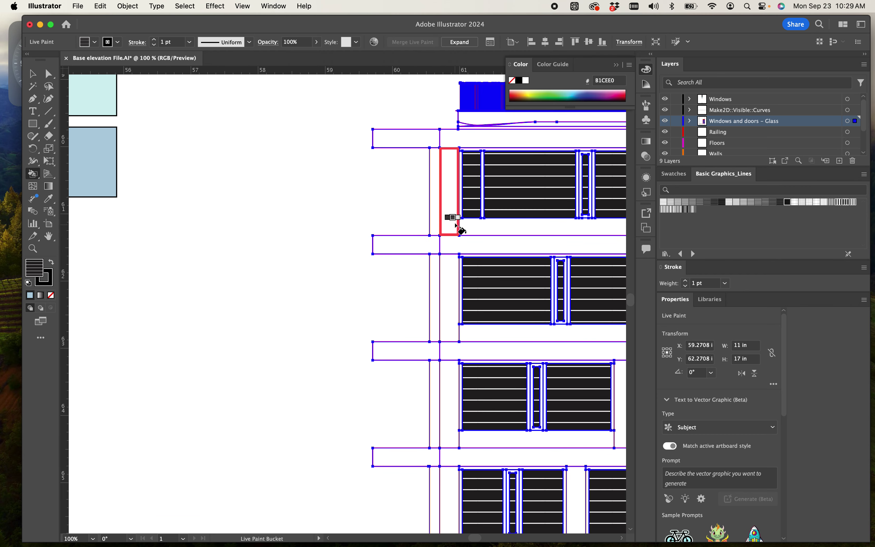
left_click_drag(447, 221, 423, 249)
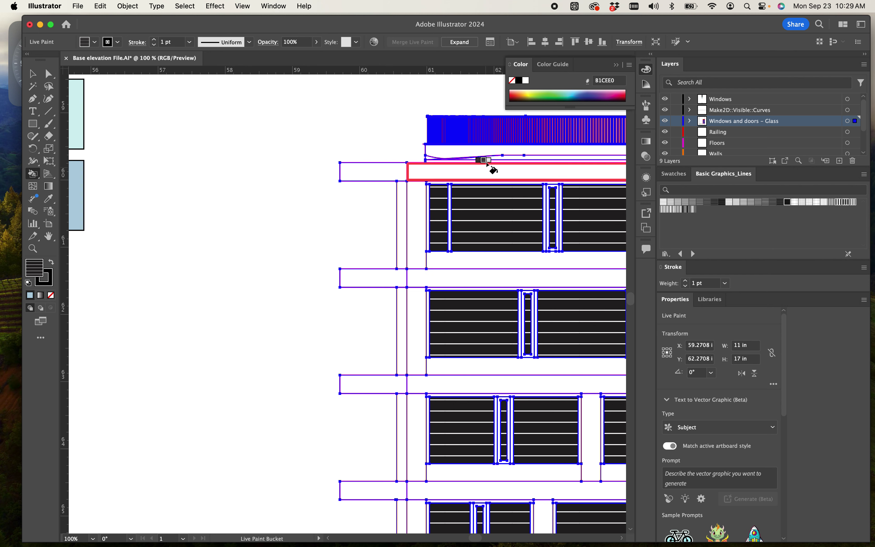
Compare several Basic Graphics_Lines patterns and choose the light horizontal line pattern just before 10 lpi 30% as the fill.
scroll(486, 145, "up", 1)
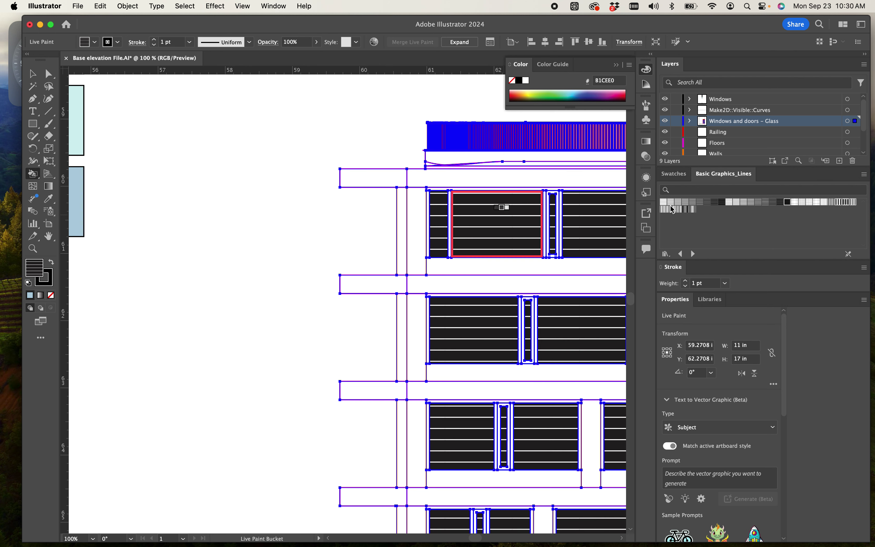
left_click(809, 202)
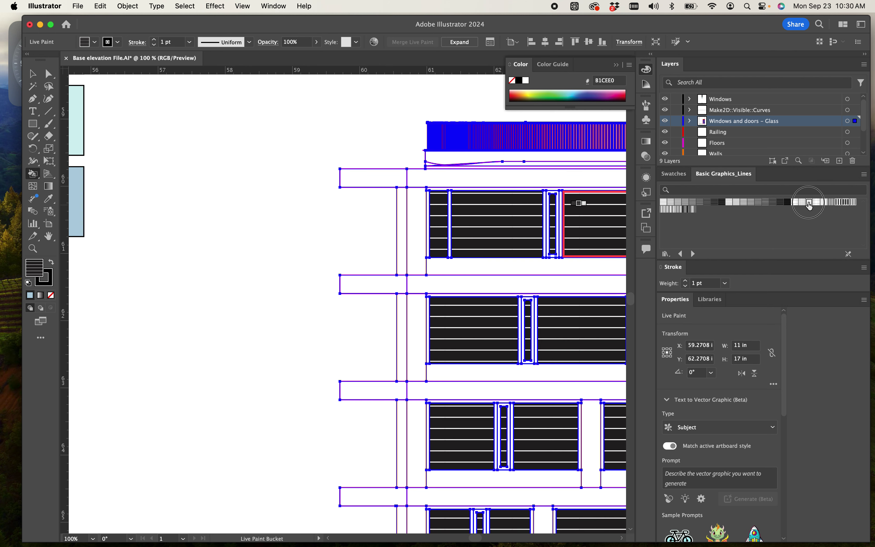
left_click(803, 202)
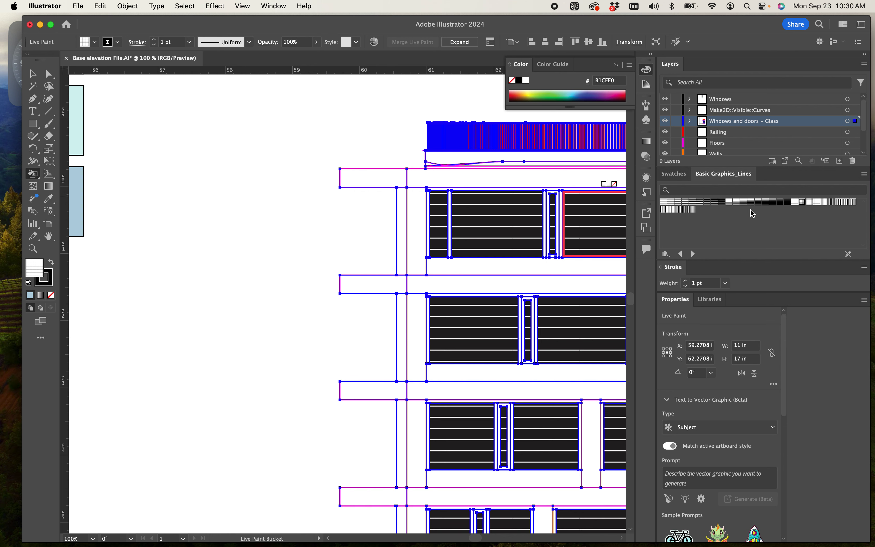
left_click(839, 202)
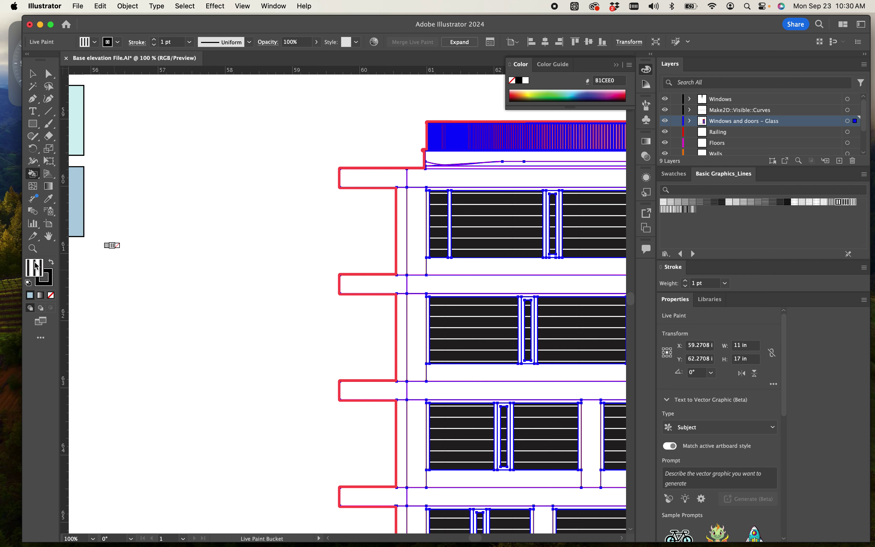
left_click(759, 203)
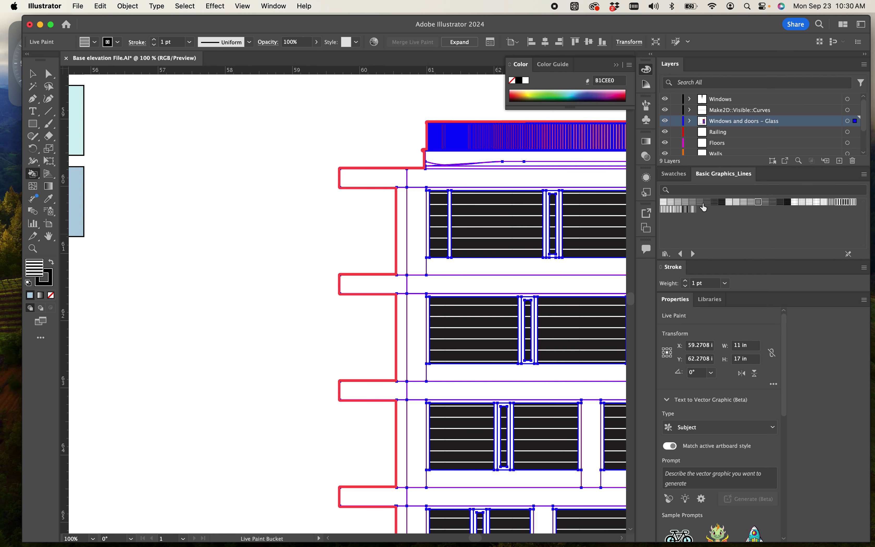
left_click(684, 203)
left_click(677, 203)
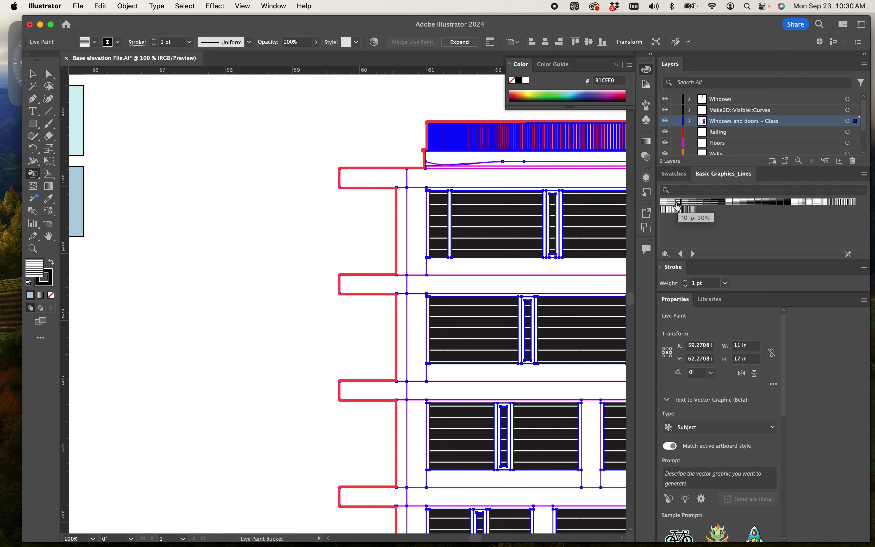
left_click(673, 205)
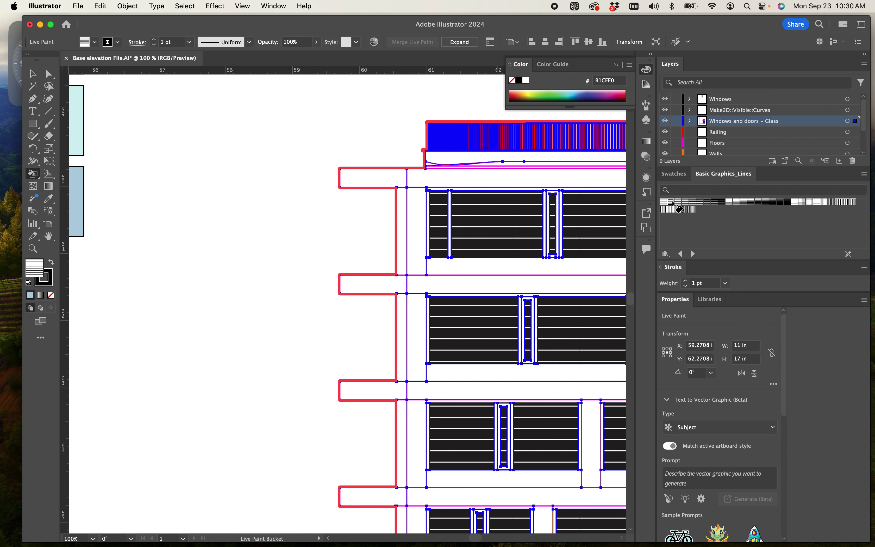
Fill the protruding ends and main spans of the upper floor slabs with the light horizontal line pattern.
left_click(399, 179)
left_click(421, 179)
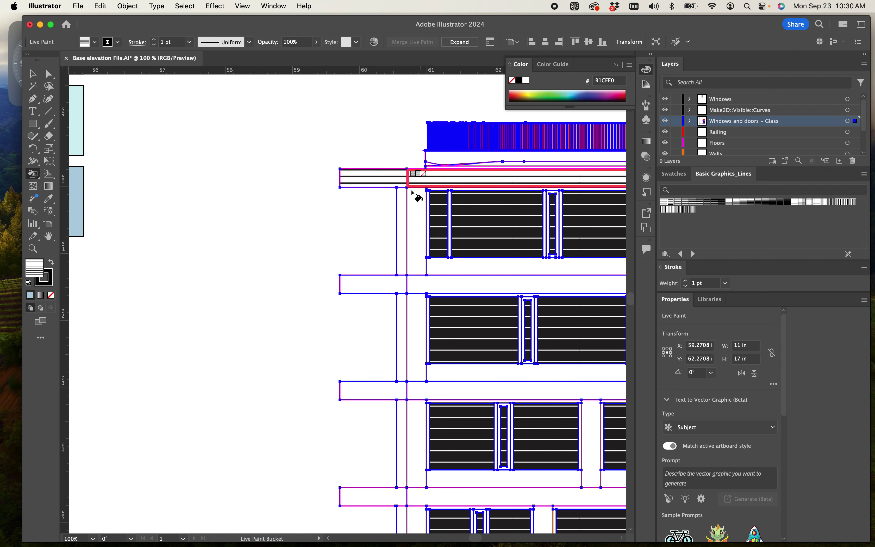
left_click(403, 284)
left_click(414, 284)
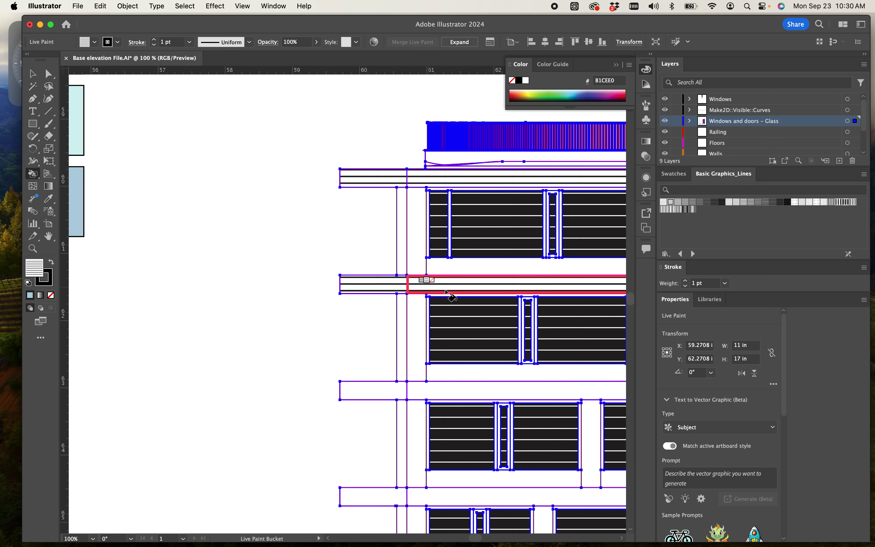
scroll(408, 307, "down", 4)
scroll(409, 308, "right", 2)
left_click(405, 325)
scroll(406, 325, "up", 2)
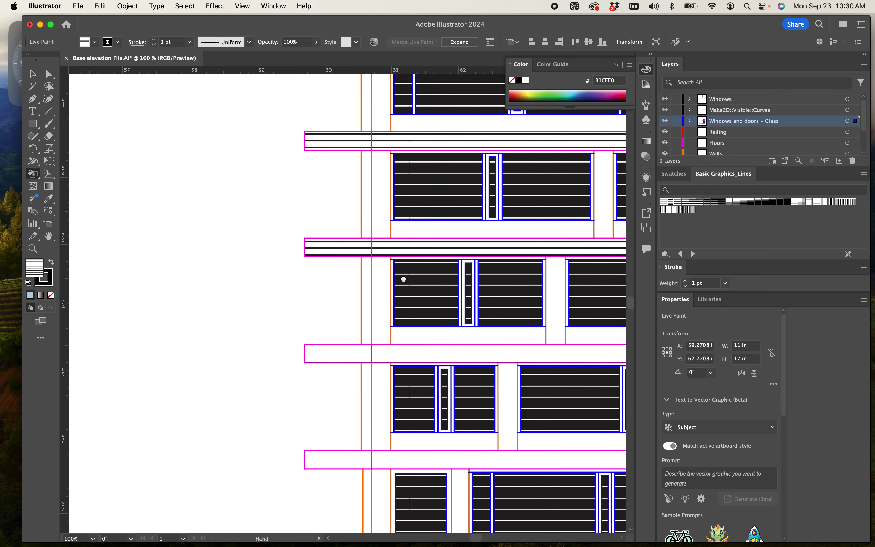
Fill both parts of the remaining lower slabs, down to the base slab, with the light line pattern.
scroll(399, 363, "down", 5)
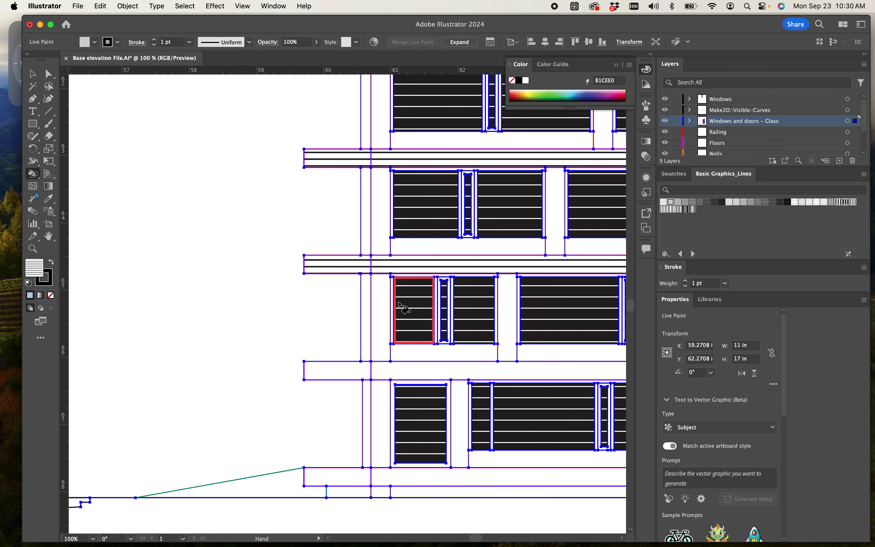
left_click(357, 369)
left_click(420, 370)
scroll(430, 369, "down", 7)
left_click(345, 368)
left_click(429, 366)
Try a dark and a light line pattern on the wall strip beneath the middle storey's window nearest the artboard edge.
scroll(470, 323, "up", 7)
scroll(470, 323, "right", 2)
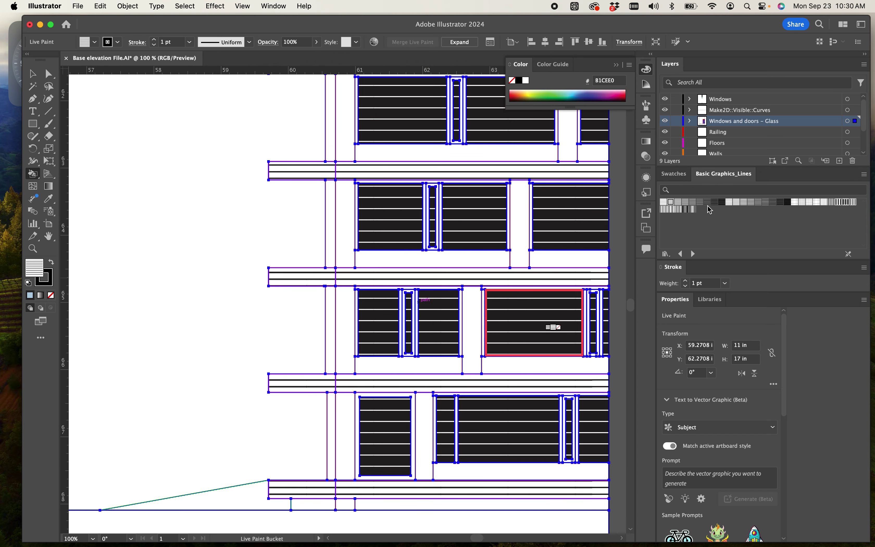
left_click(722, 202)
left_click(551, 258)
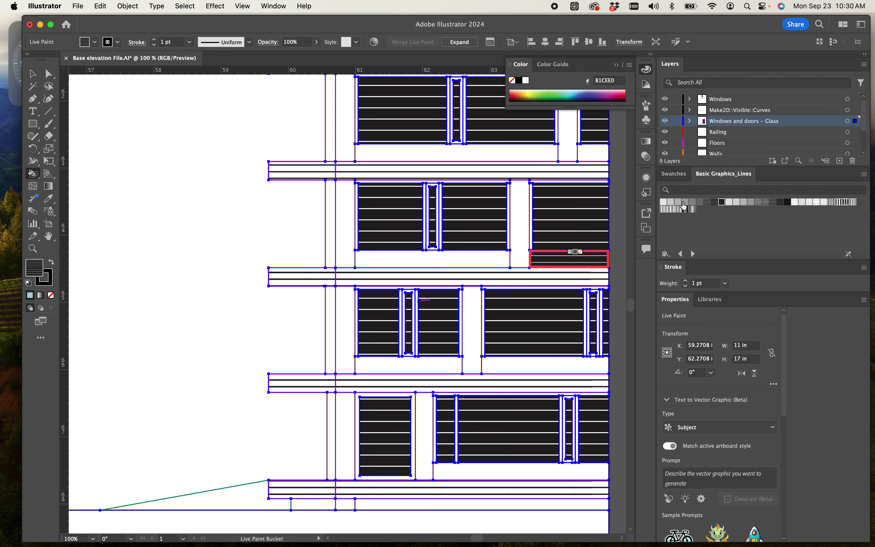
left_click(671, 204)
left_click(580, 261)
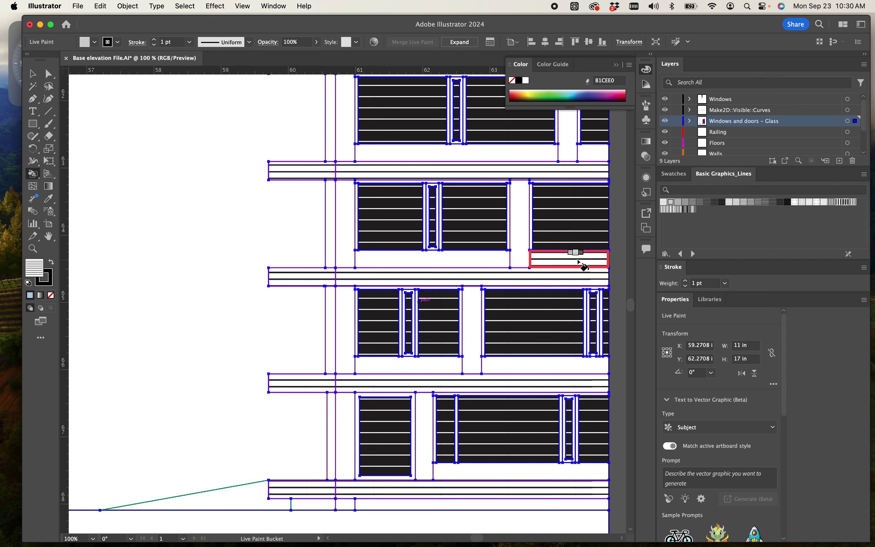
Switch to the Basic Graphics_Textures library, try diagonal hatching, and fill the middle storey's wall strips and piers with the short-dash texture.
left_click(694, 253)
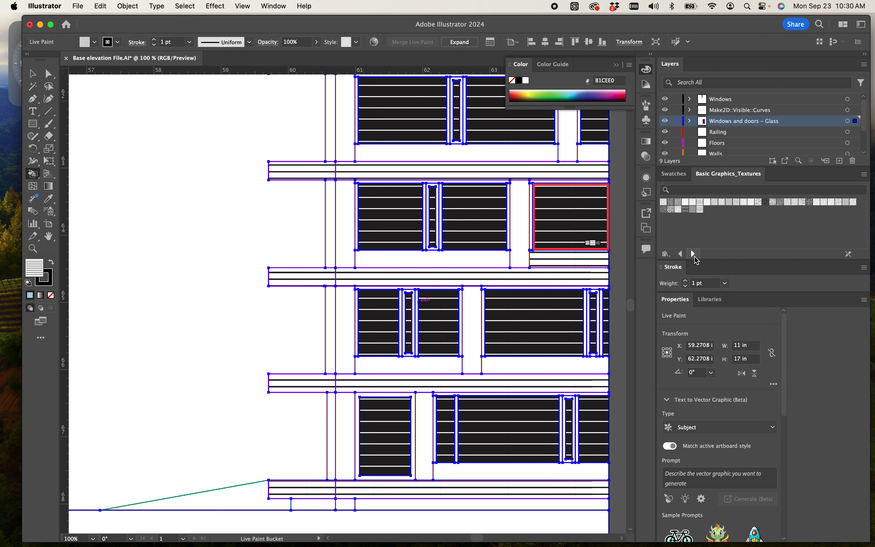
left_click(724, 203)
left_click(581, 258)
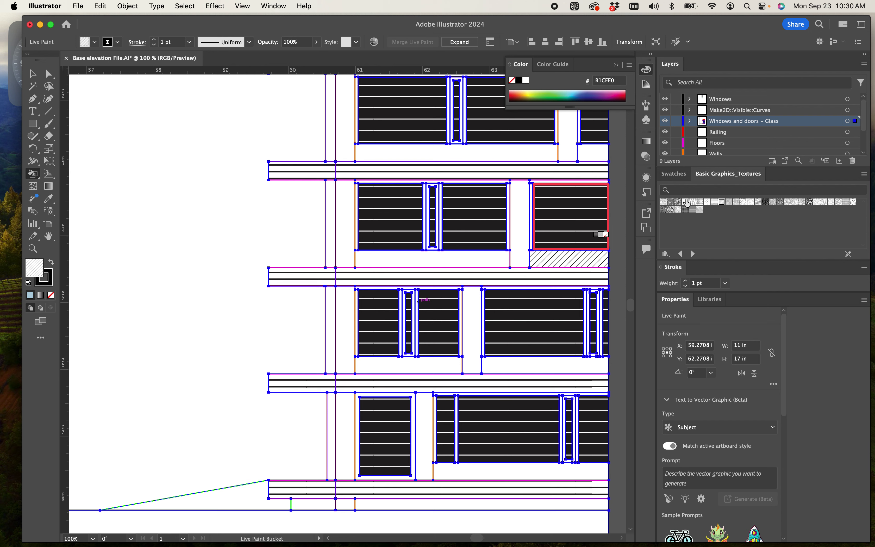
left_click(678, 206)
left_click(581, 258)
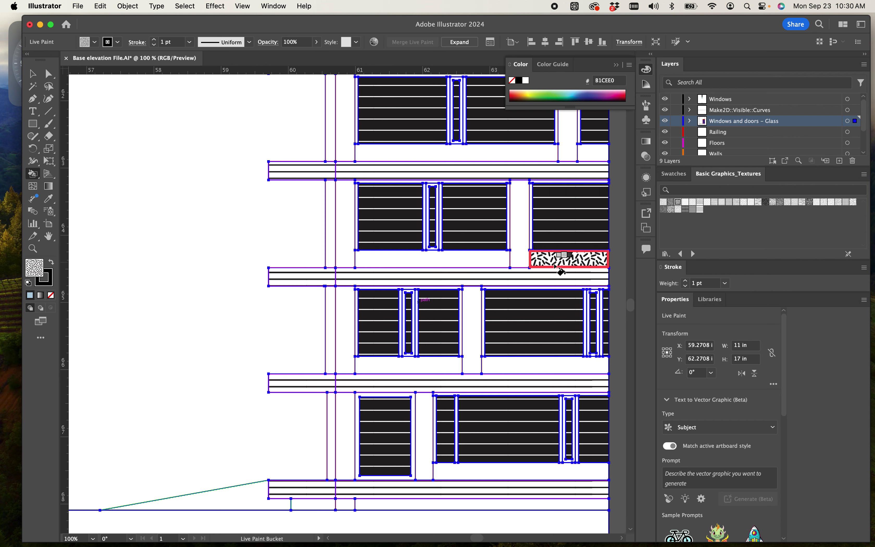
left_click(485, 260)
left_click(521, 237)
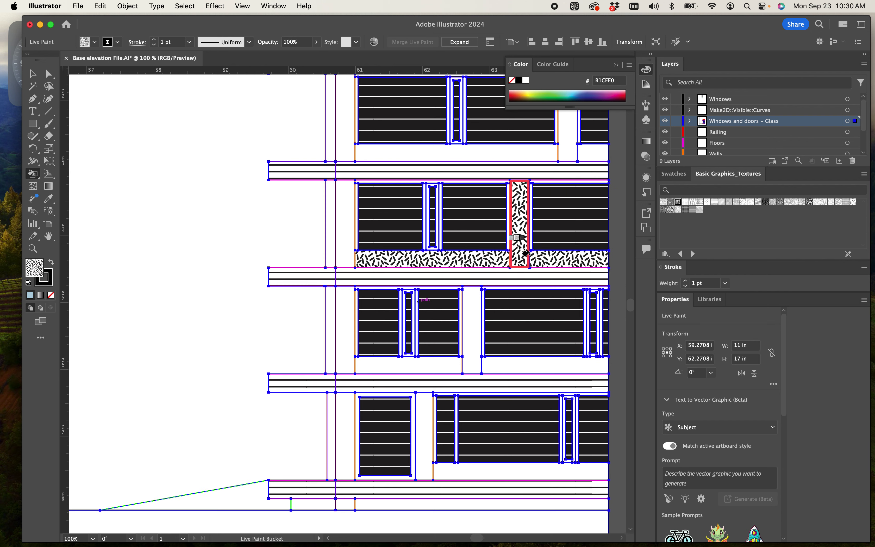
left_click(356, 248)
Fill the piers and the wall strips beneath the windows of the two lower storeys with the short-dash texture.
left_click(344, 318)
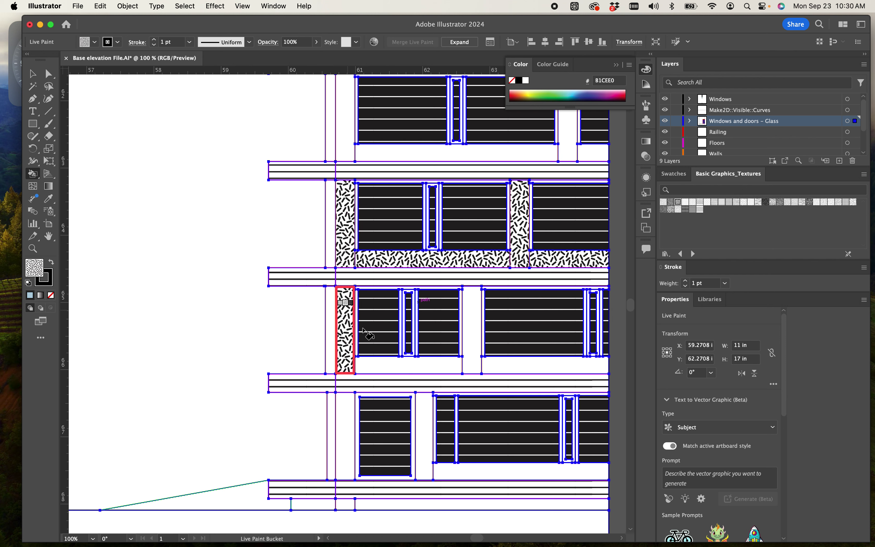
left_click(384, 360)
left_click(476, 343)
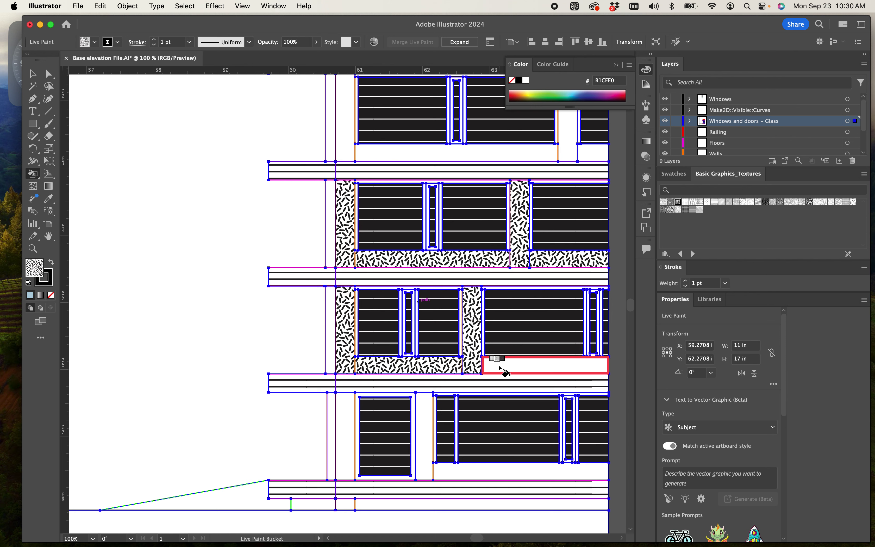
left_click(499, 365)
left_click(343, 422)
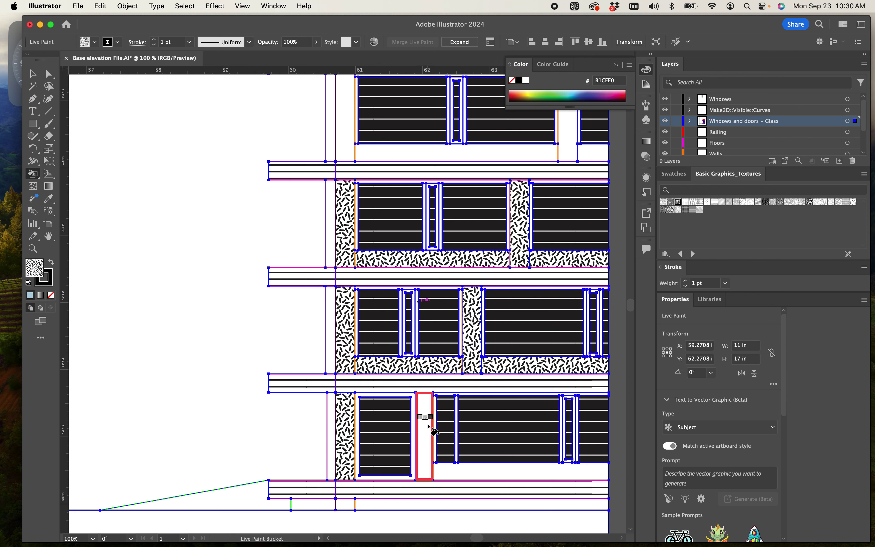
left_click(423, 416)
left_click(456, 475)
Fill the piers and the wall strips beneath the windows of the two upper storeys with the short-dash texture.
scroll(469, 332, "up", 5)
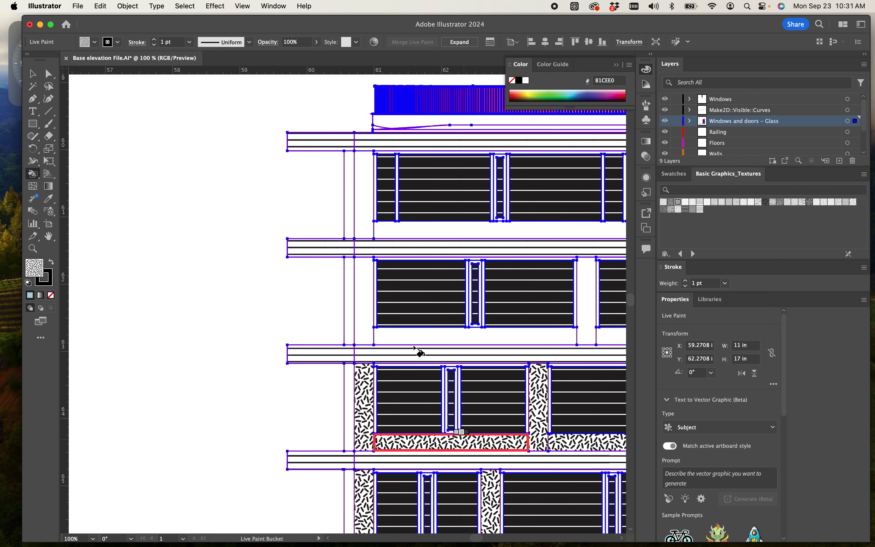
left_click(404, 337)
left_click(363, 312)
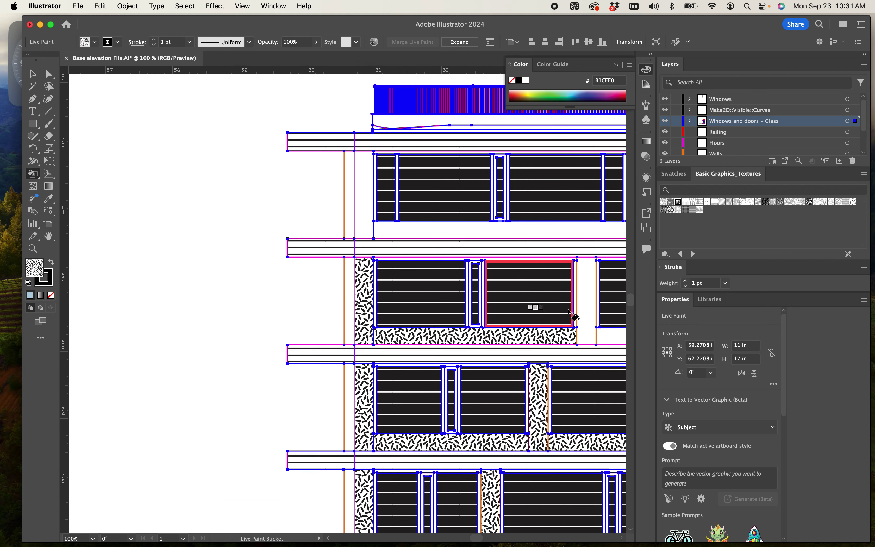
left_click(586, 304)
left_click(615, 339)
left_click(510, 230)
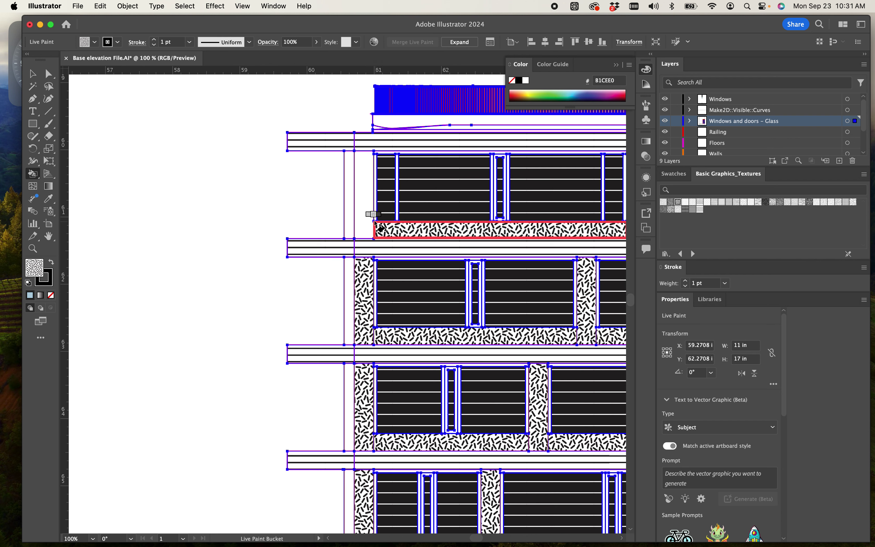
left_click(372, 217)
Fill the narrow wall strips along the building's outer edge on every storey with the short-dash texture.
scroll(376, 222, "down", 2)
left_click(348, 159)
left_click(349, 228)
left_click(348, 324)
left_click(358, 454)
scroll(358, 362, "down", 5)
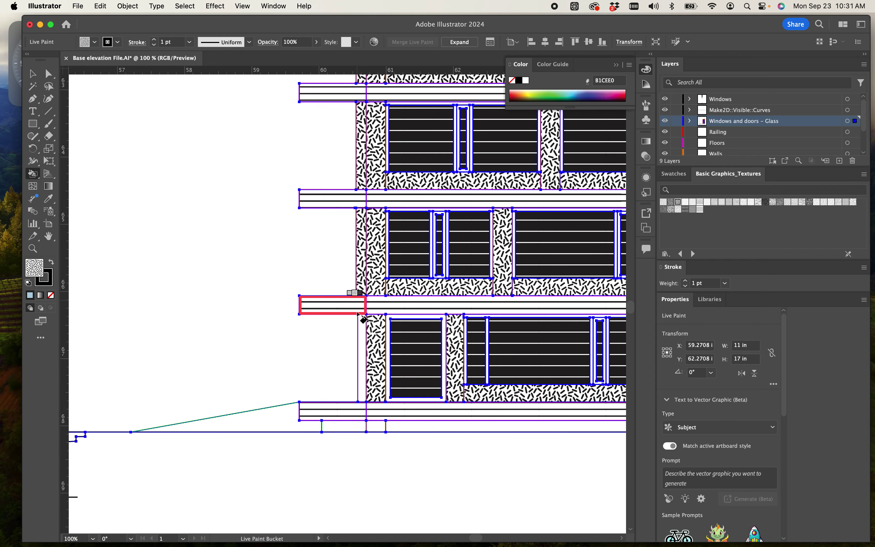
left_click(358, 345)
scroll(359, 346, "down", 2)
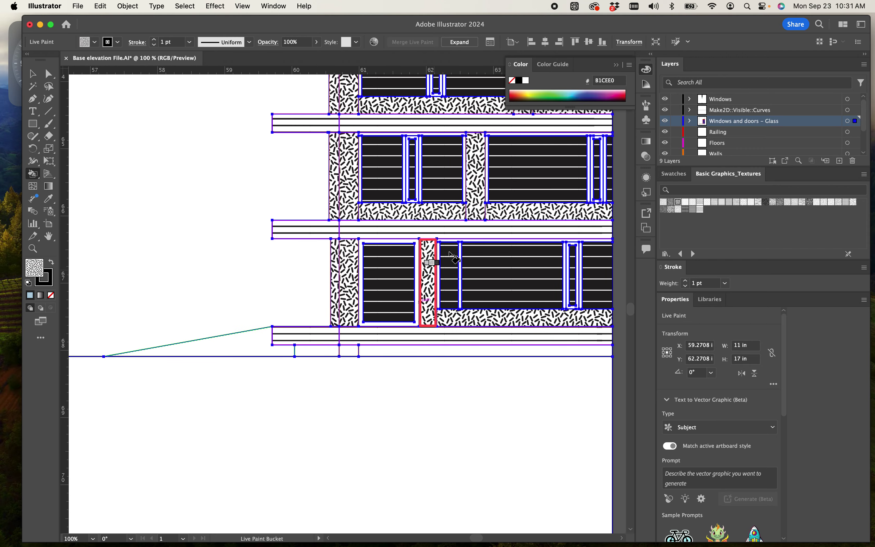
Activate the Selection tool and examine the filled facade up close and as a whole at 50% zoom.
scroll(383, 445, "up", 5)
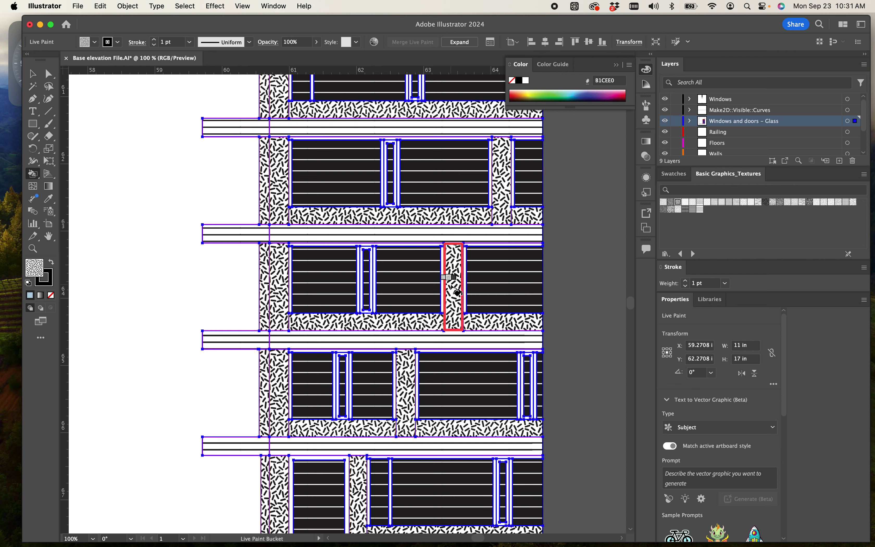
scroll(449, 297, "down", 5)
scroll(449, 297, "left", 4)
left_click_drag(463, 272, 440, 345)
left_click(33, 74)
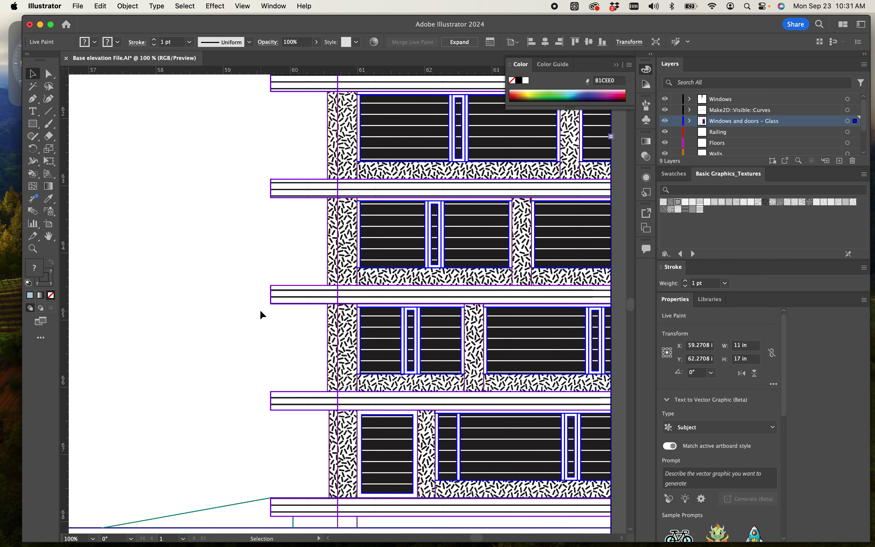
scroll(260, 311, "down", 1)
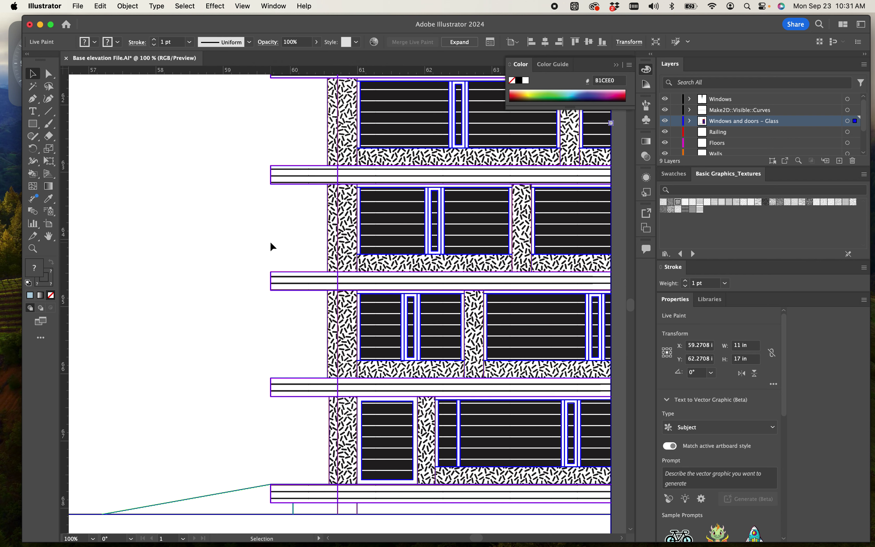
key("super+minus")
key("super+minus")
mouse_move(270, 245)
left_mouse_down()
mouse_move(260, 264)
mouse_move(234, 273)
left_mouse_up()
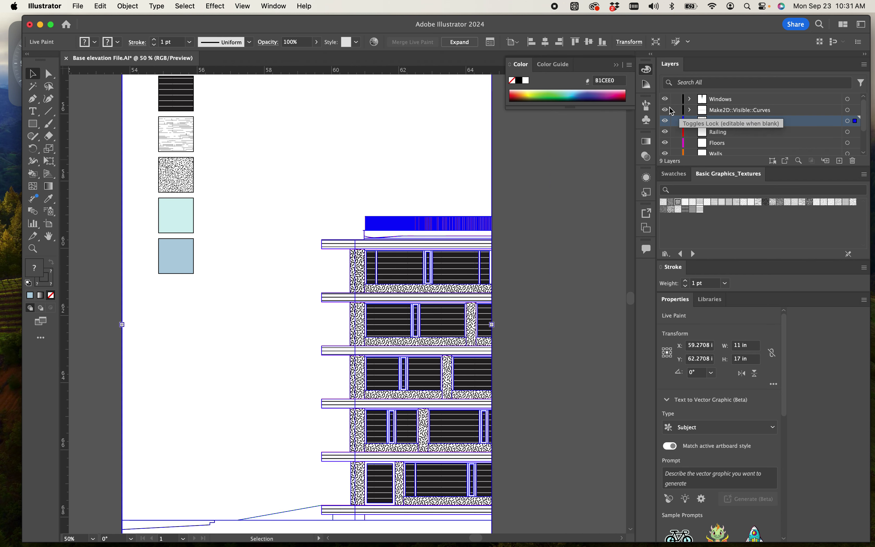
Hide and reshow the Windows and doors - Glass layer to check its contents, and inspect the upper storeys up close.
left_click(665, 122)
left_click(665, 123)
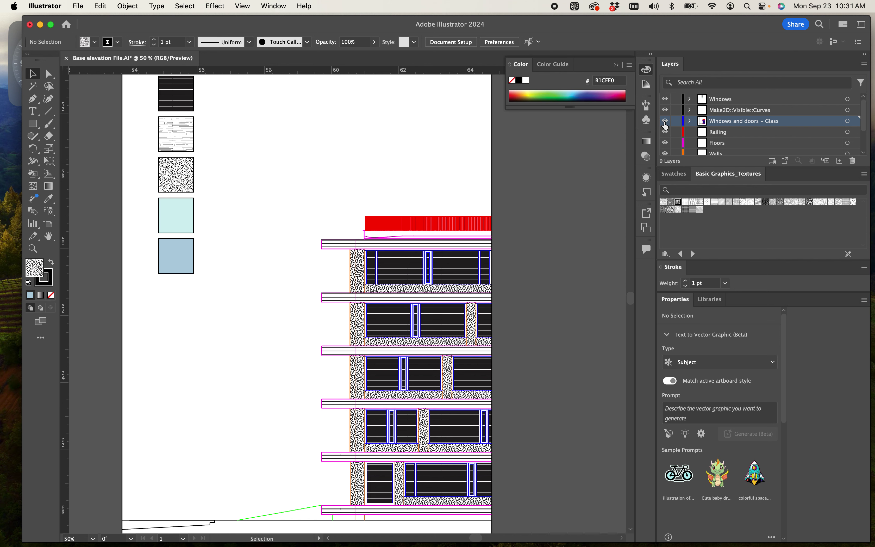
left_click(665, 125)
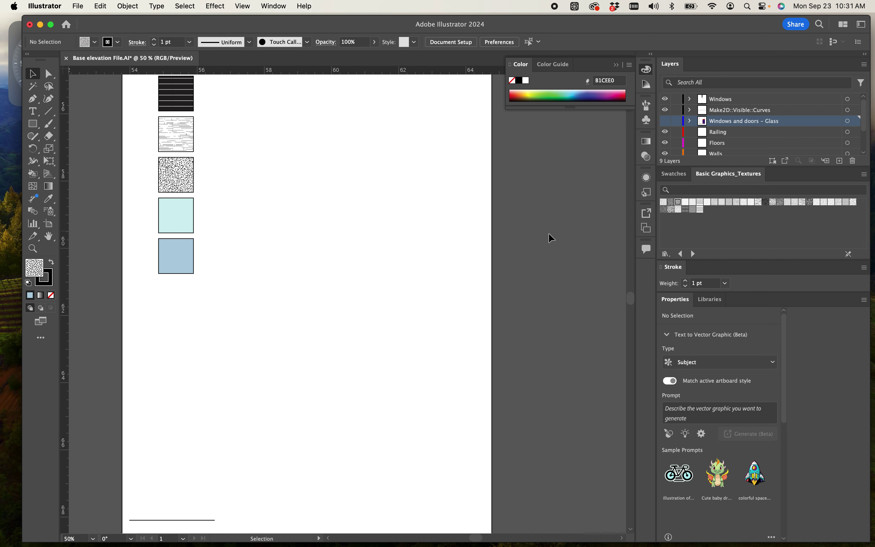
left_click(665, 124)
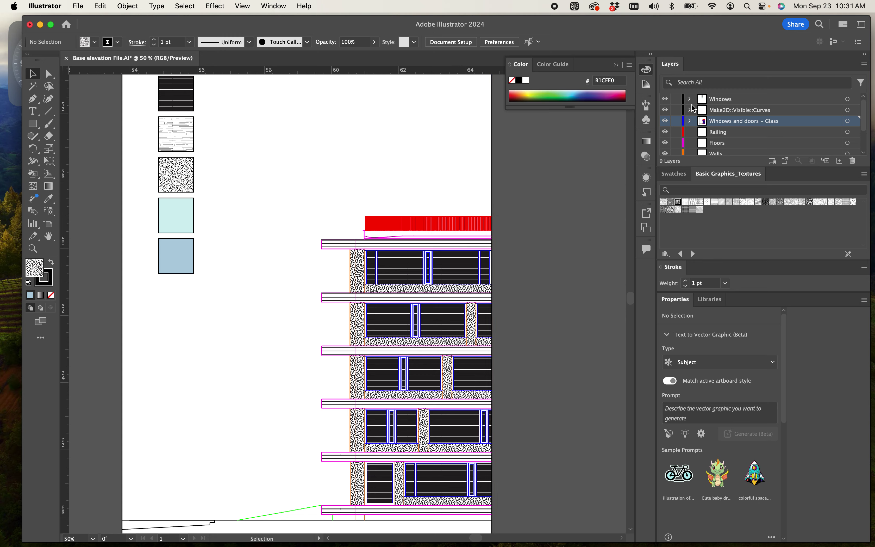
scroll(354, 293, "up", 3)
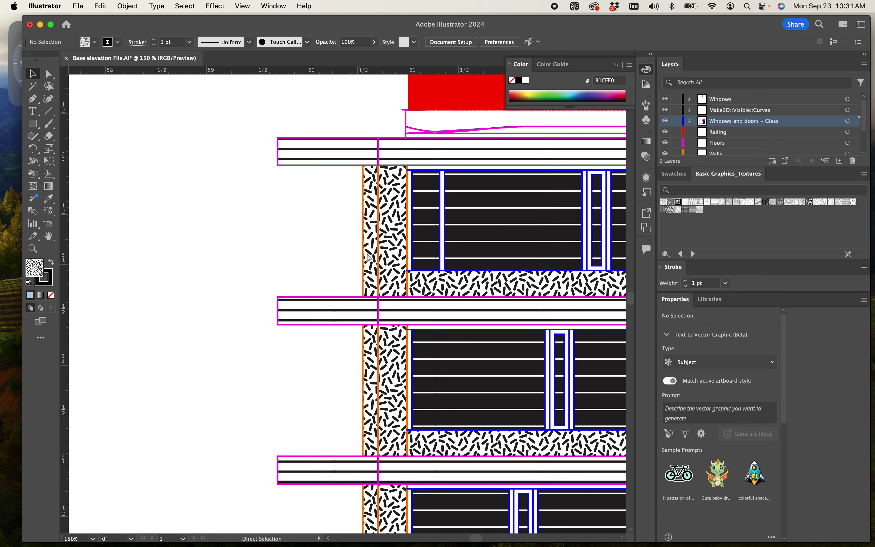
scroll(366, 258, "up", 2)
scroll(367, 262, "down", 3)
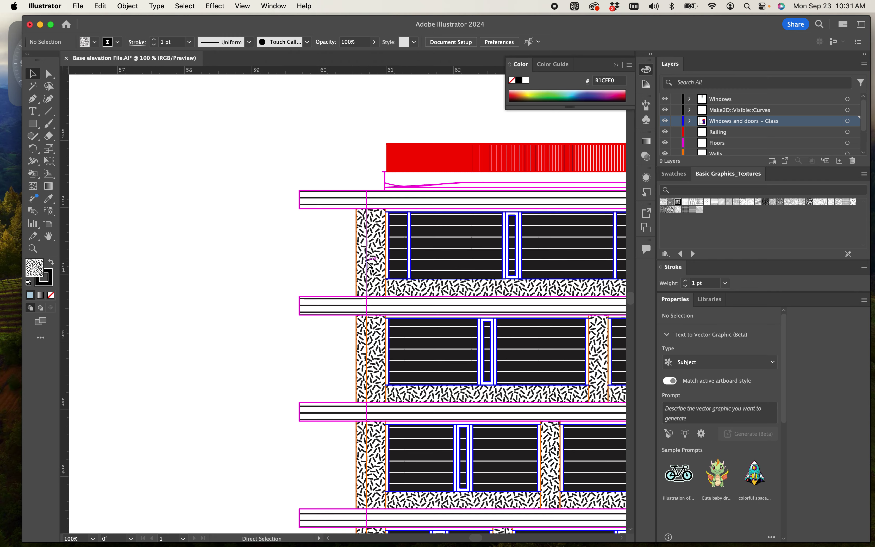
Examine the short-dash wall texture at the facade's outer edge, both across all storeys and up close at 400% zoom.
scroll(367, 262, "down", 3)
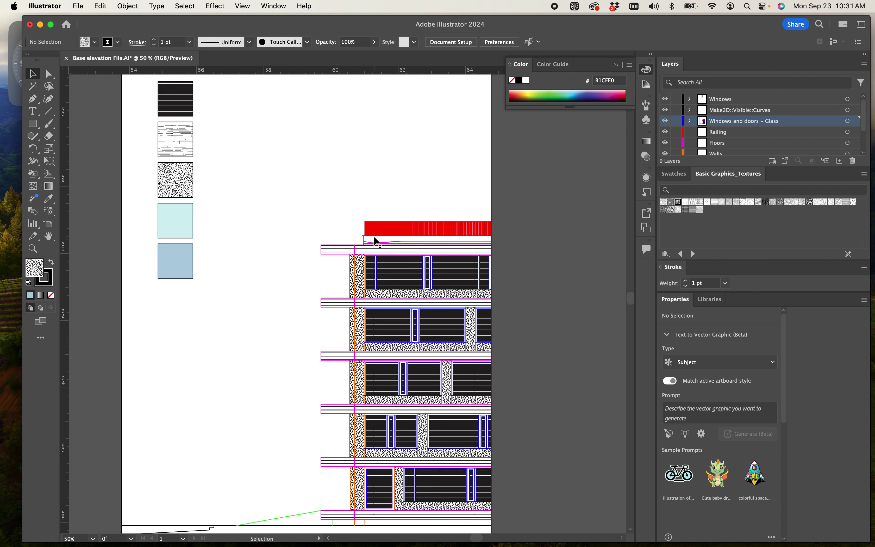
scroll(373, 237, "down", 1)
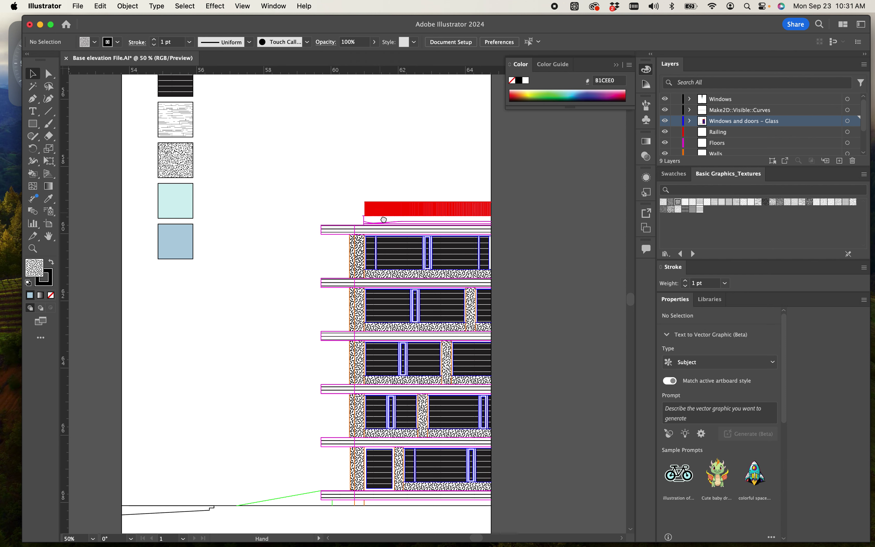
scroll(400, 252, "up", 2)
scroll(454, 322, "up", 3)
scroll(415, 340, "down", 3)
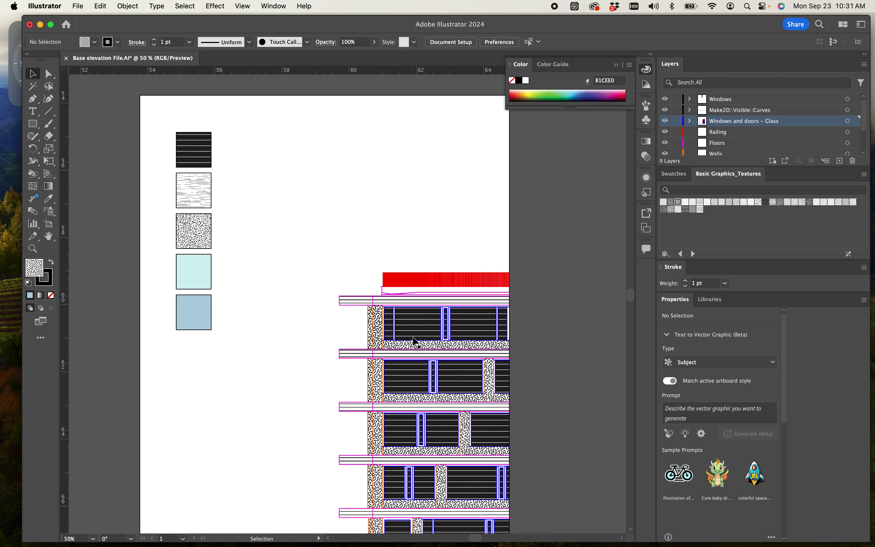
scroll(416, 341, "up", 3)
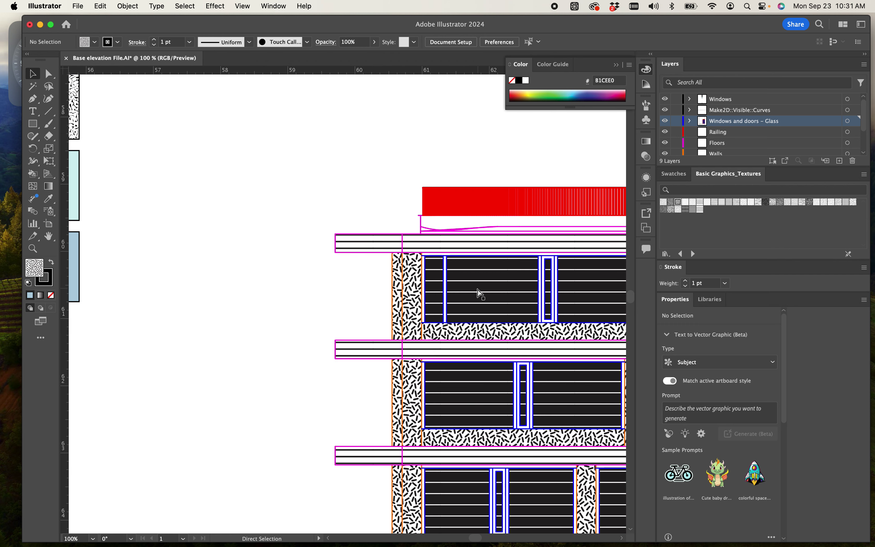
scroll(479, 293, "down", 2)
left_click_drag(468, 289, 464, 222)
scroll(463, 223, "up", 4)
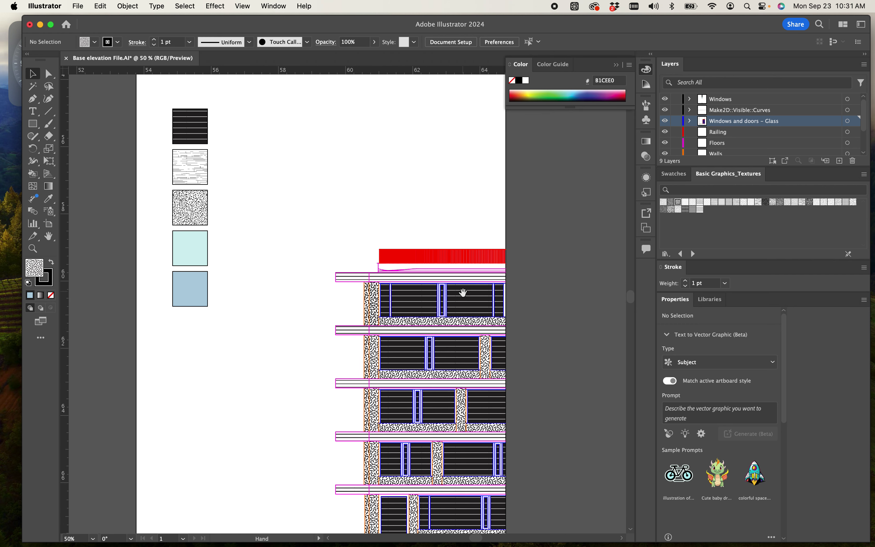
scroll(342, 295, "up", 1)
scroll(342, 296, "up", 5)
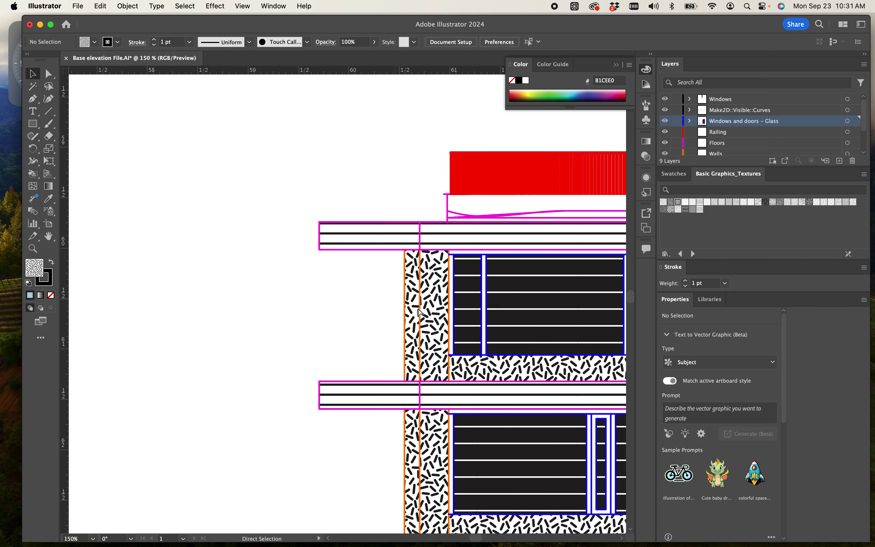
left_click_drag(485, 315, 337, 280)
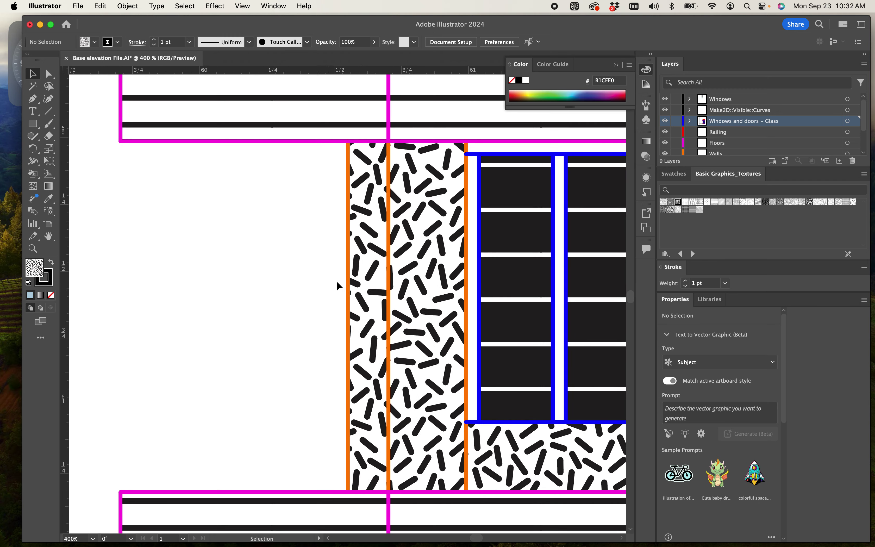
scroll(337, 280, "down", 5)
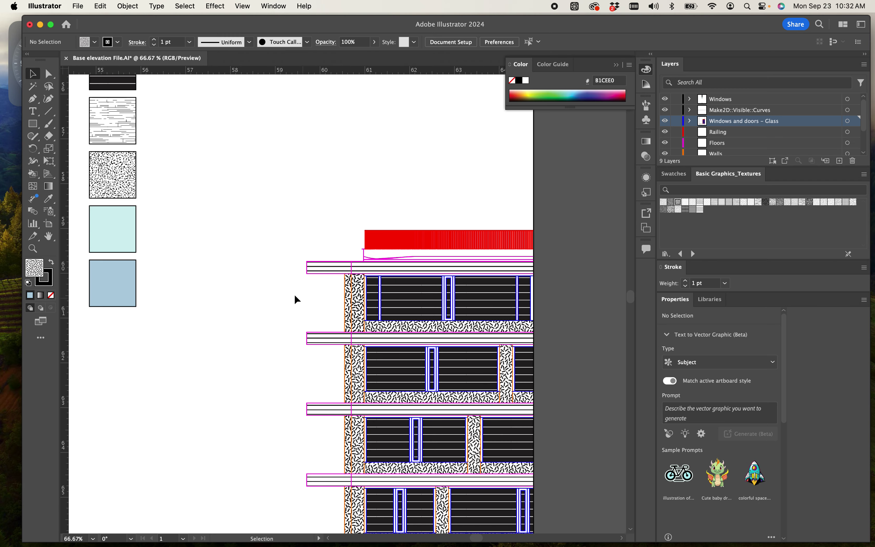
left_click_drag(295, 296, 318, 296)
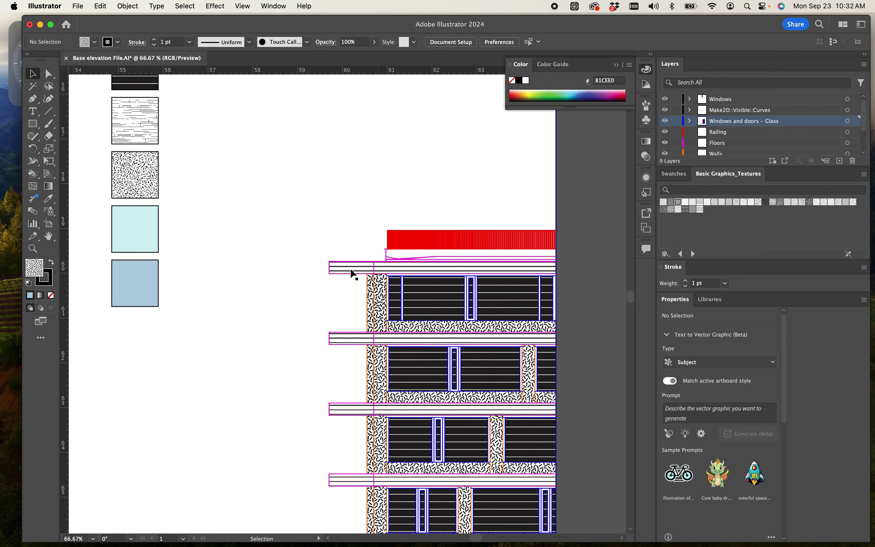
Expand the elevation's Live Paint object and ungroup the expanded result.
left_click(431, 324)
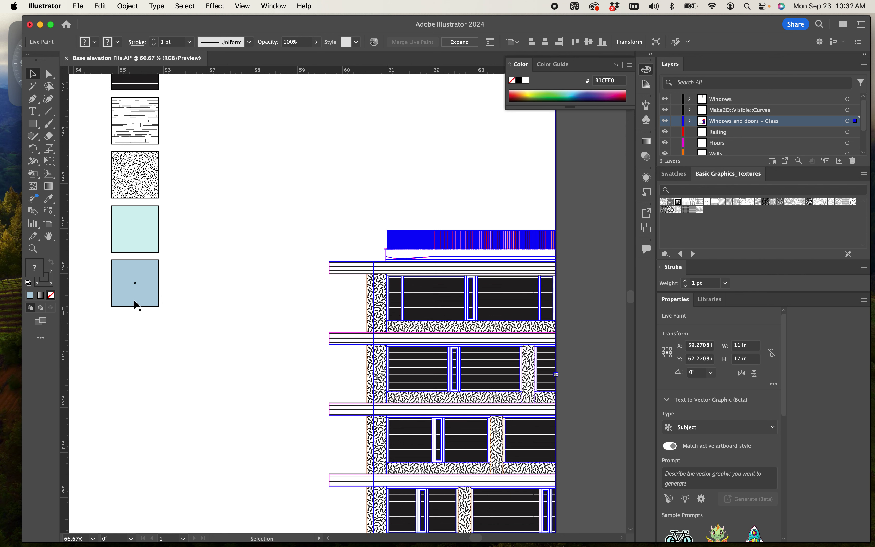
scroll(733, 388, "down", 10)
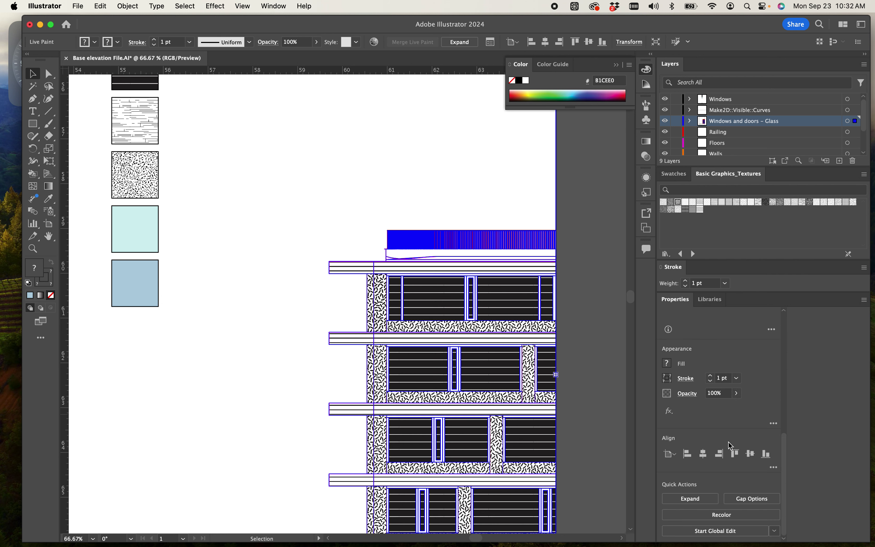
left_click(692, 500)
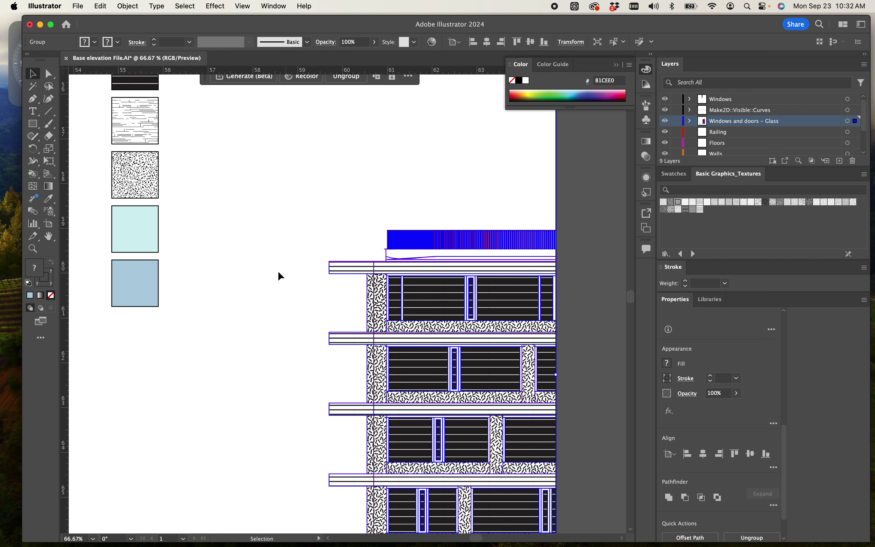
scroll(276, 271, "down", 5)
scroll(733, 435, "down", 2)
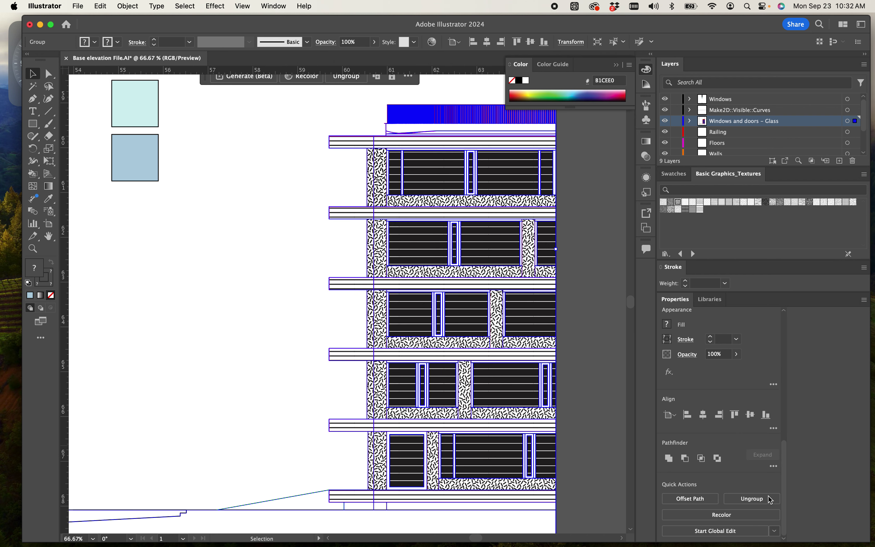
left_click(746, 499)
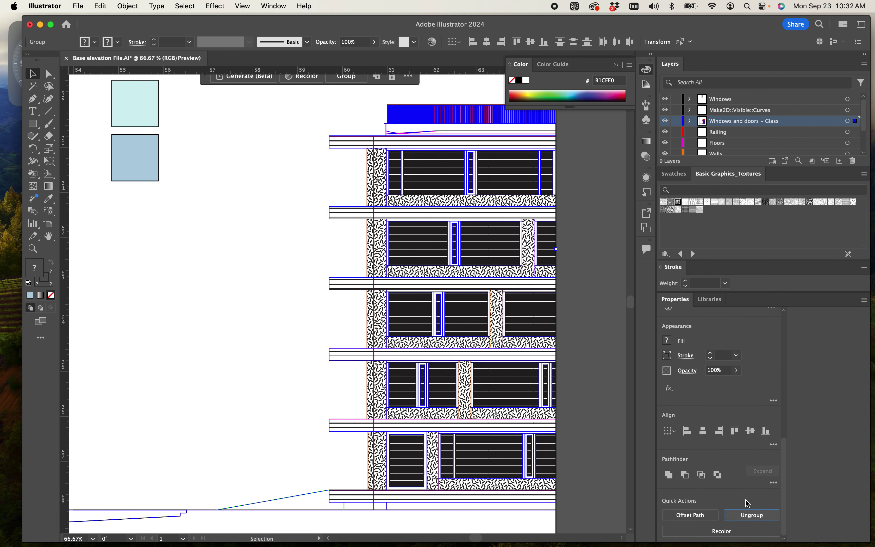
Ungroup the facade's fill group into individual paths and clear the selection.
left_click(303, 344)
left_click(376, 381)
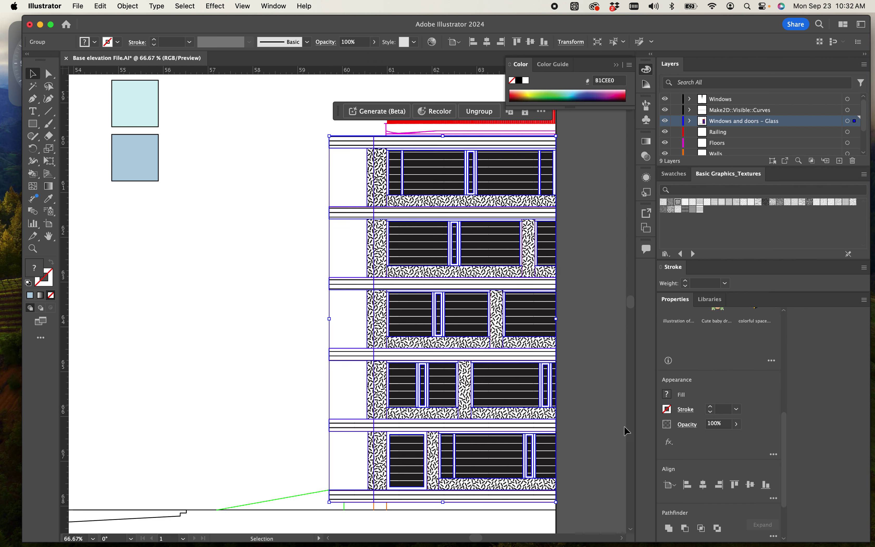
scroll(678, 430, "down", 2)
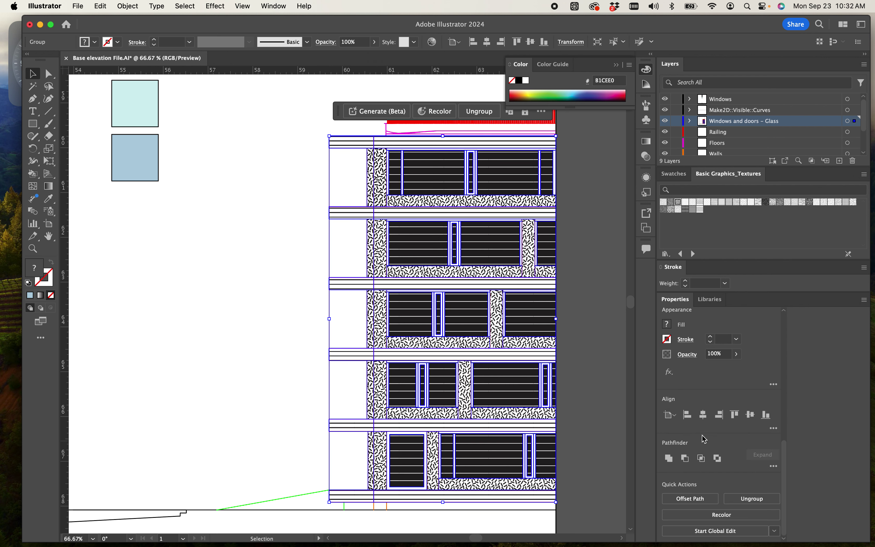
left_click(747, 500)
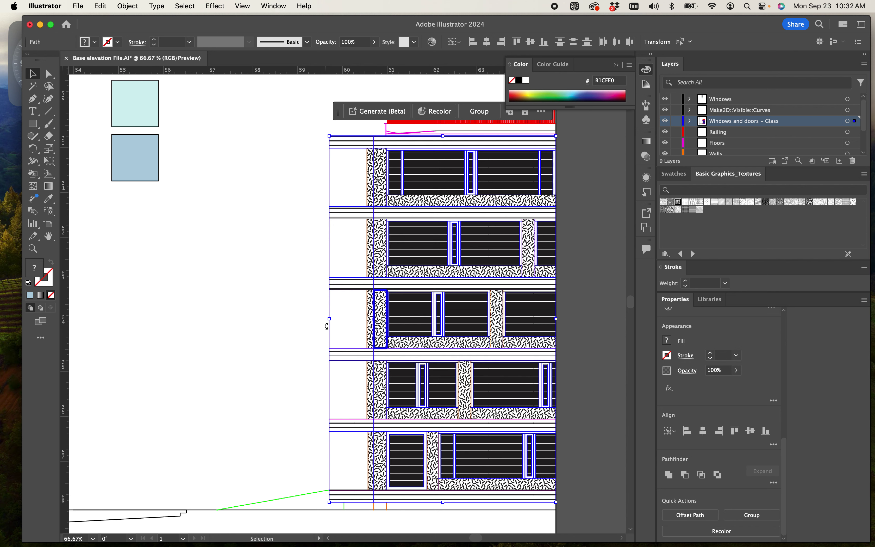
left_click(256, 309)
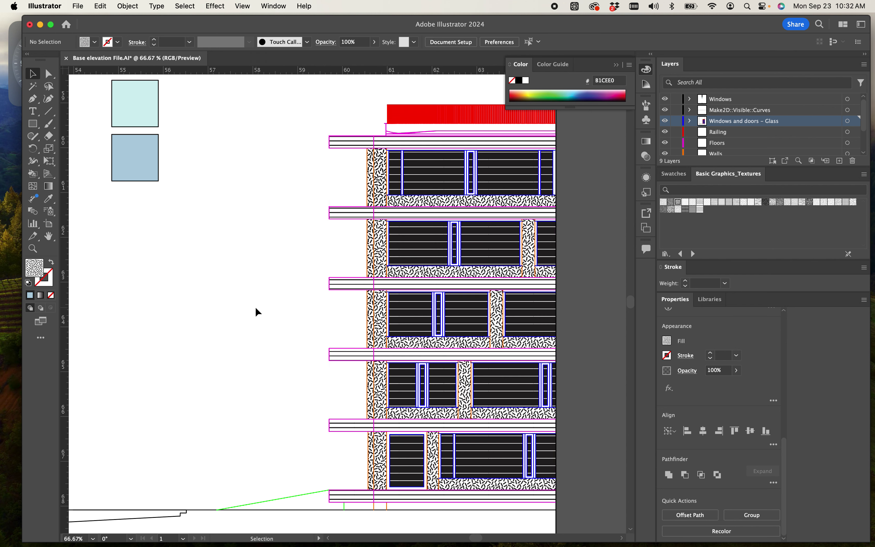
Select one short-dash pier fill and extend the selection to all paths with the same appearance.
scroll(252, 305, "down", 1)
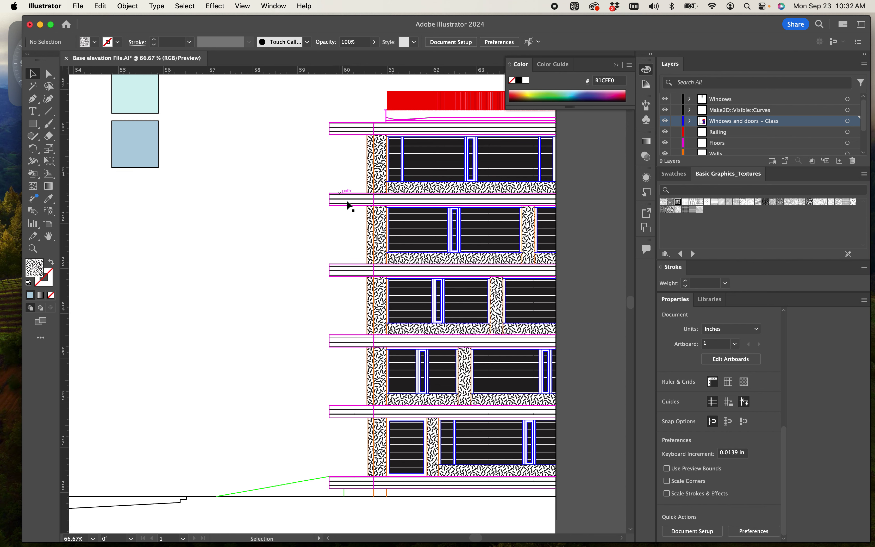
left_click(373, 237)
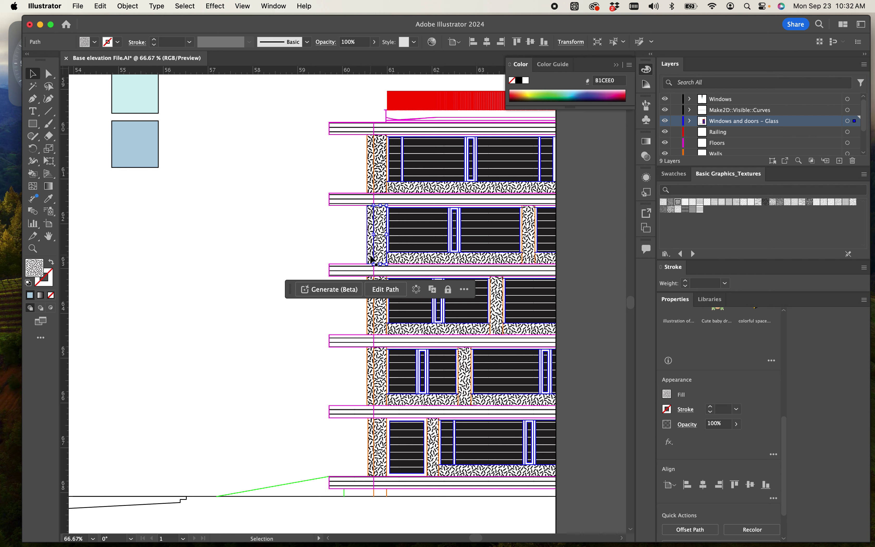
left_click(185, 6)
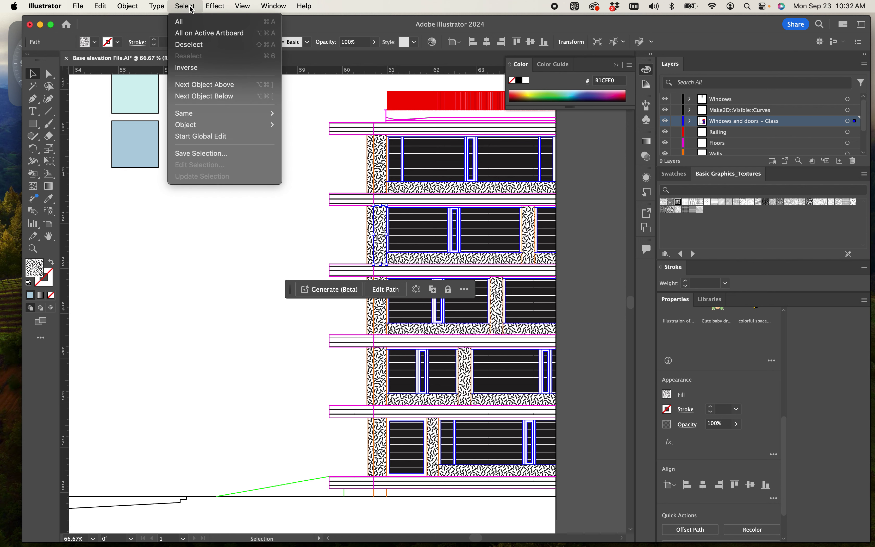
mouse_move(198, 114)
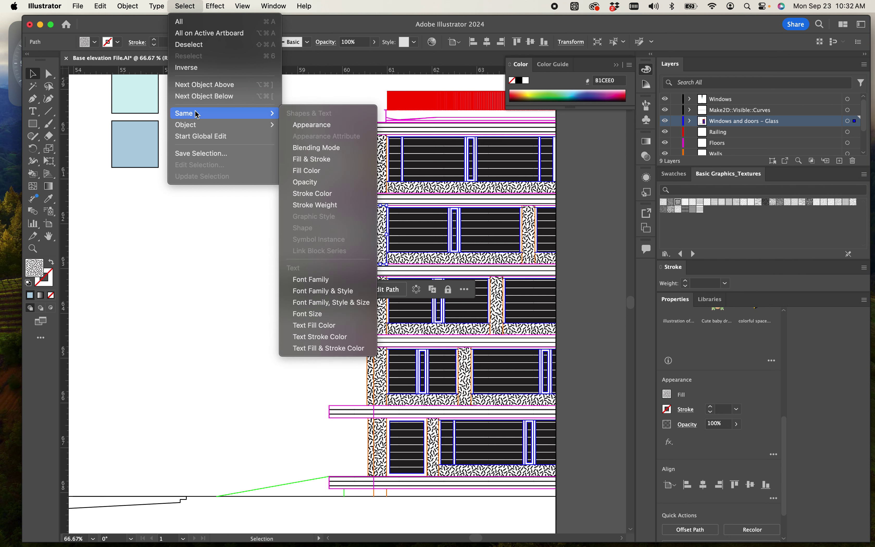
left_click(325, 126)
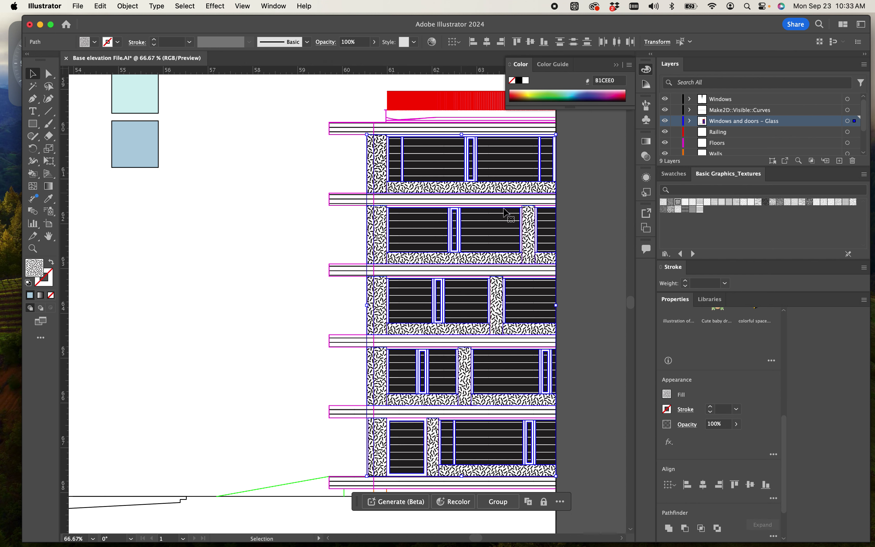
Create a new layer named Concrete above the Windows and doors - Glass layer and move the selected short-dash fills onto it.
scroll(498, 217, "down", 1)
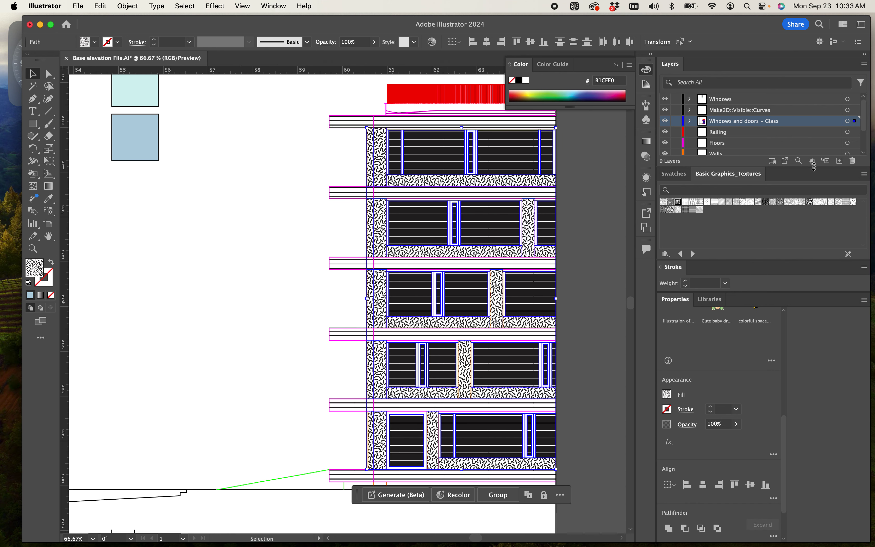
scroll(806, 148, "down", 3)
left_click(841, 162)
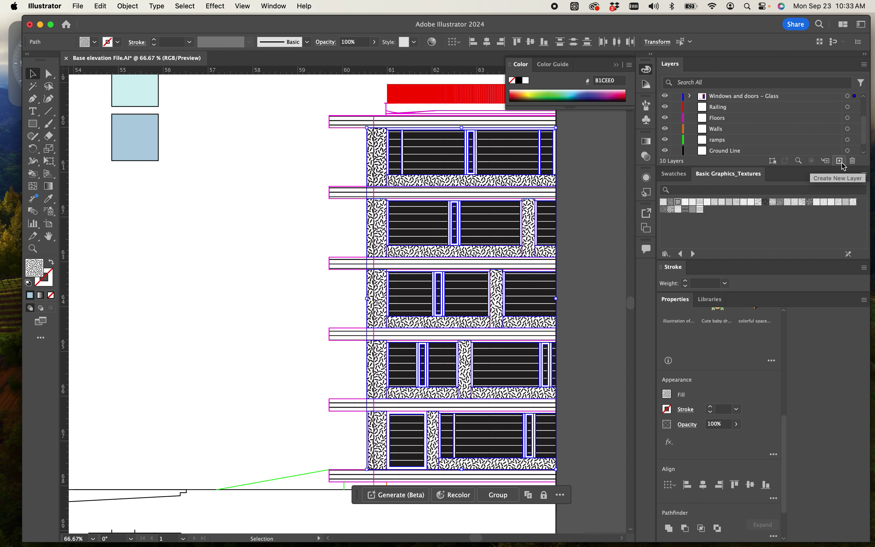
scroll(766, 109, "up", 3)
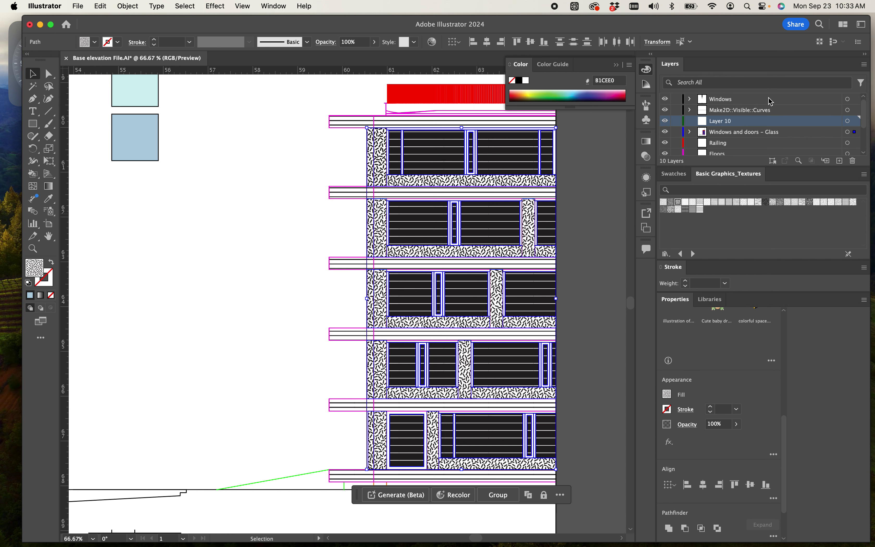
double_click(735, 126)
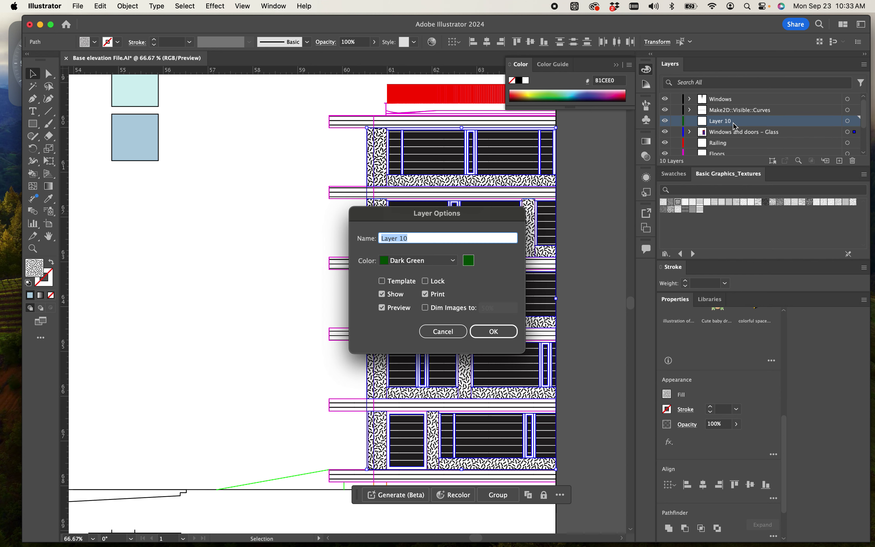
type("Cond")
key("Return")
left_click_drag(859, 133, 856, 120)
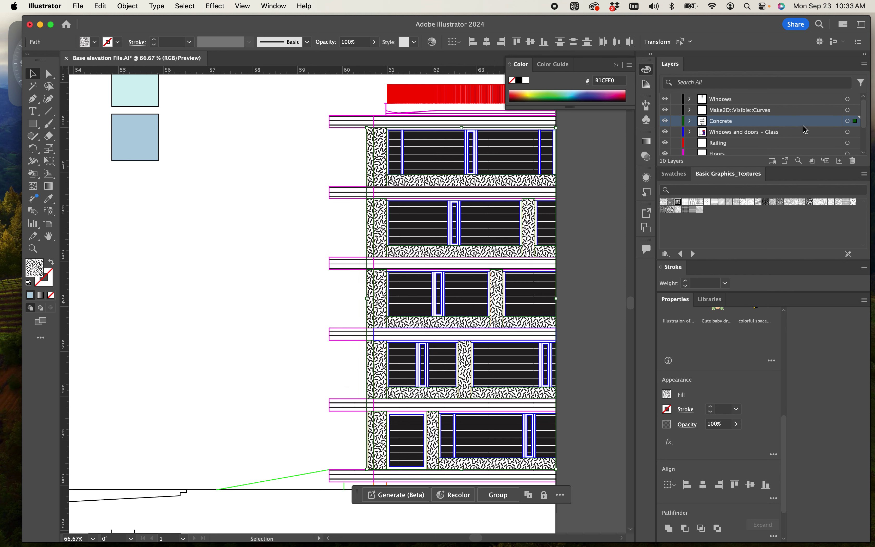
Hide and reshow the Concrete layer to check which fills it contains.
left_click(666, 121)
left_click(666, 125)
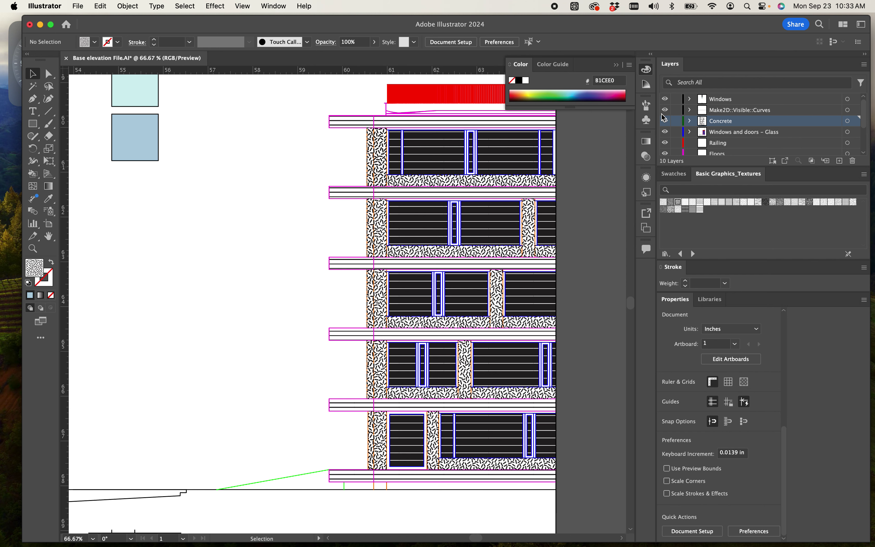
left_click(665, 120)
left_click(665, 121)
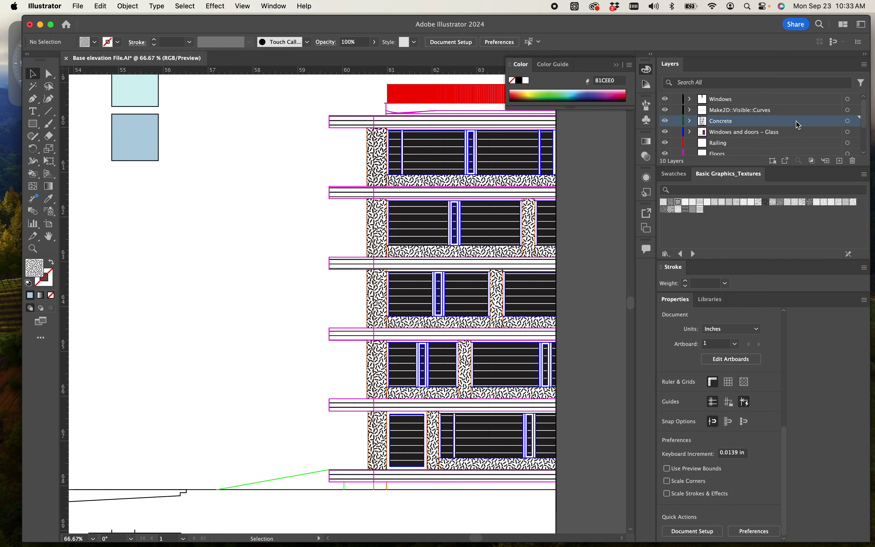
Select everything on the Concrete layer and scale only its pattern uniformly to 50%, with Transform Objects off and Transform Patterns on.
left_click(856, 120)
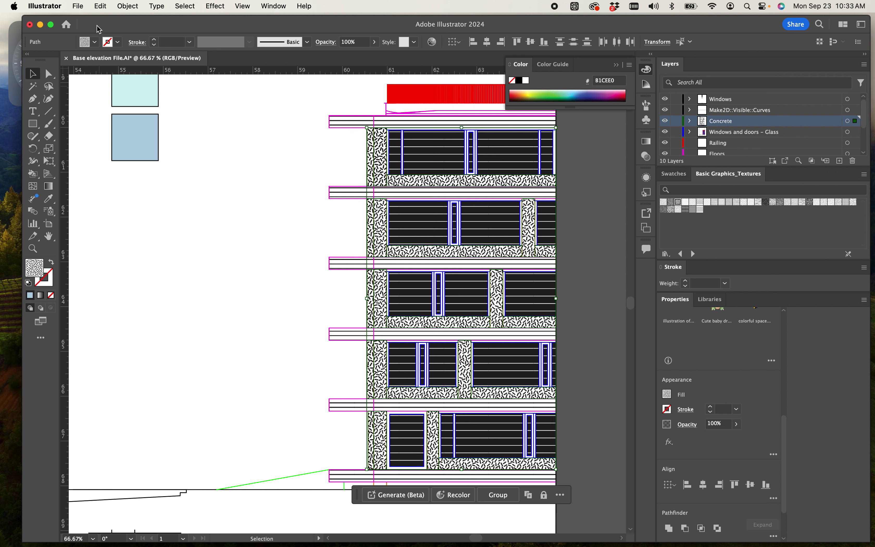
left_click(129, 7)
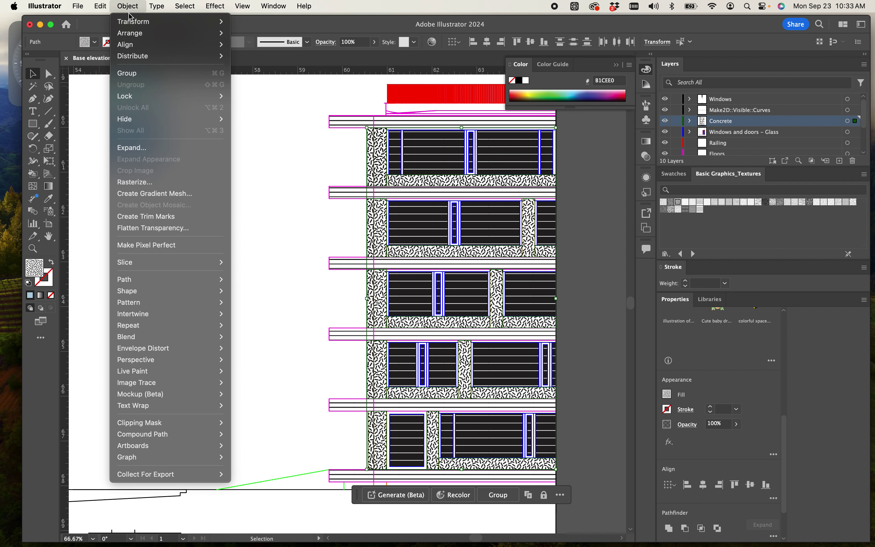
mouse_move(131, 22)
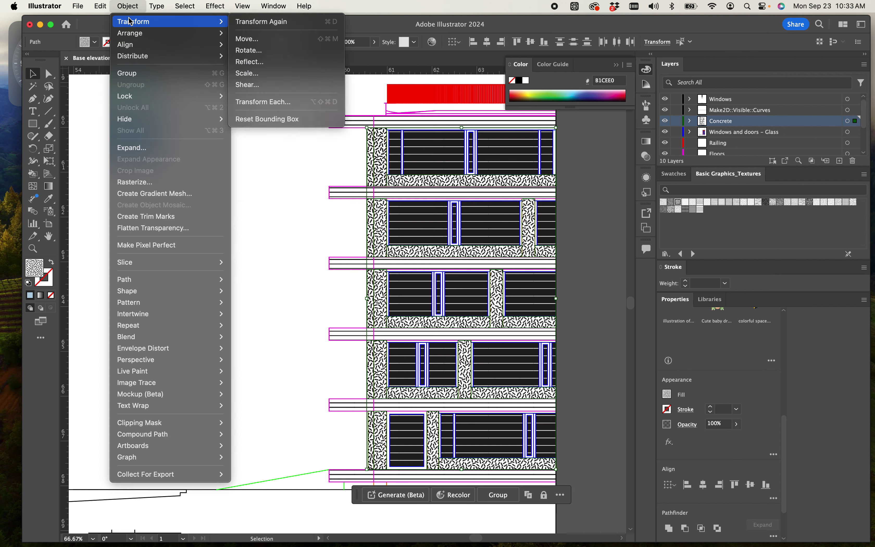
left_click(260, 73)
left_click_drag(393, 175, 635, 193)
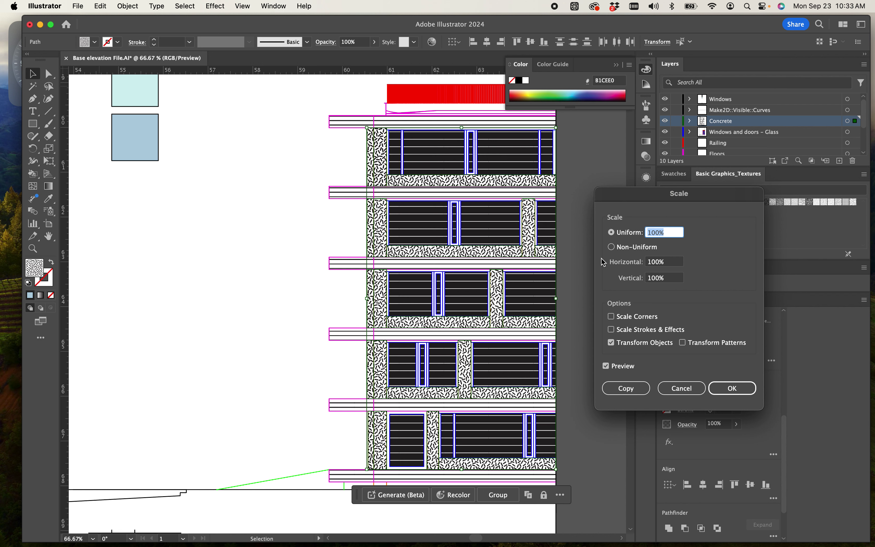
left_click(639, 348)
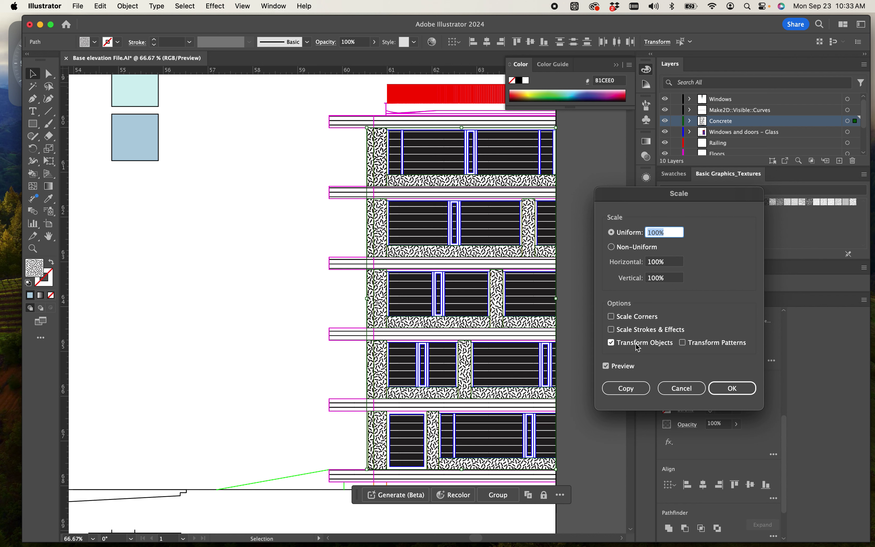
left_click(614, 346)
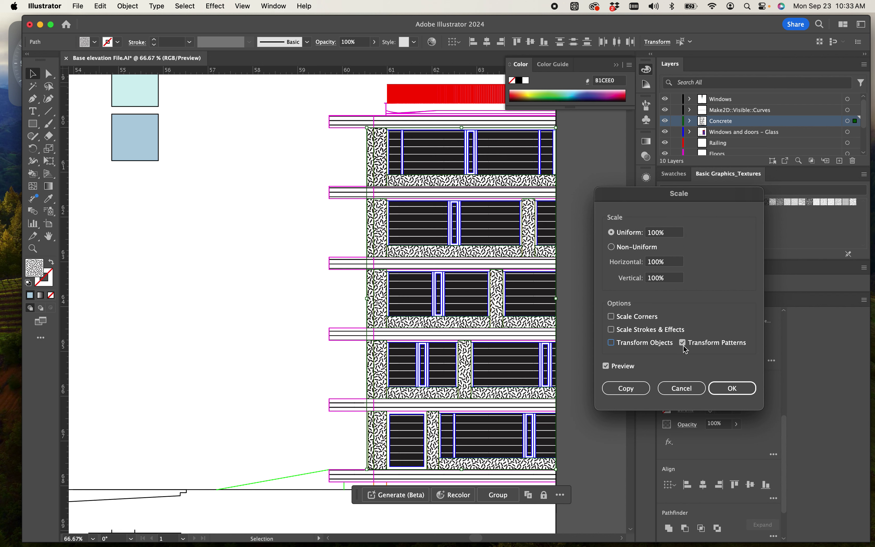
left_click(673, 235)
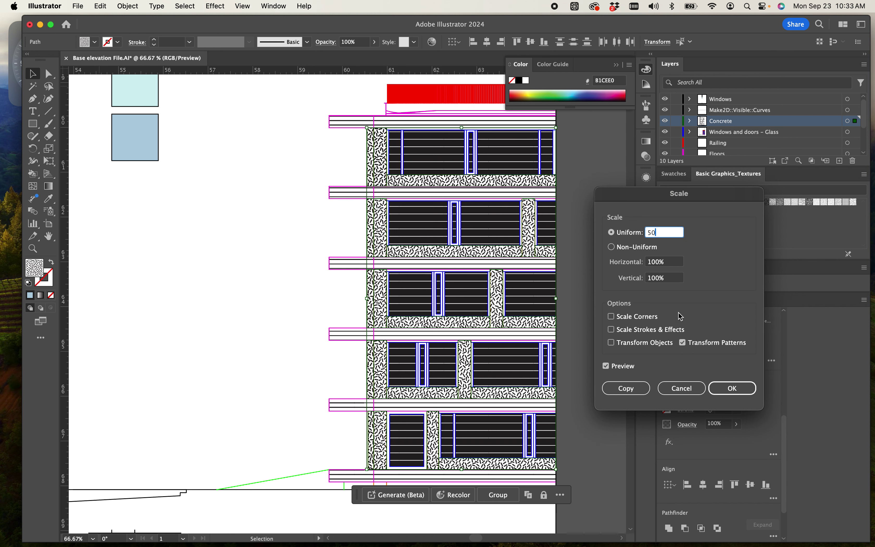
left_click(729, 388)
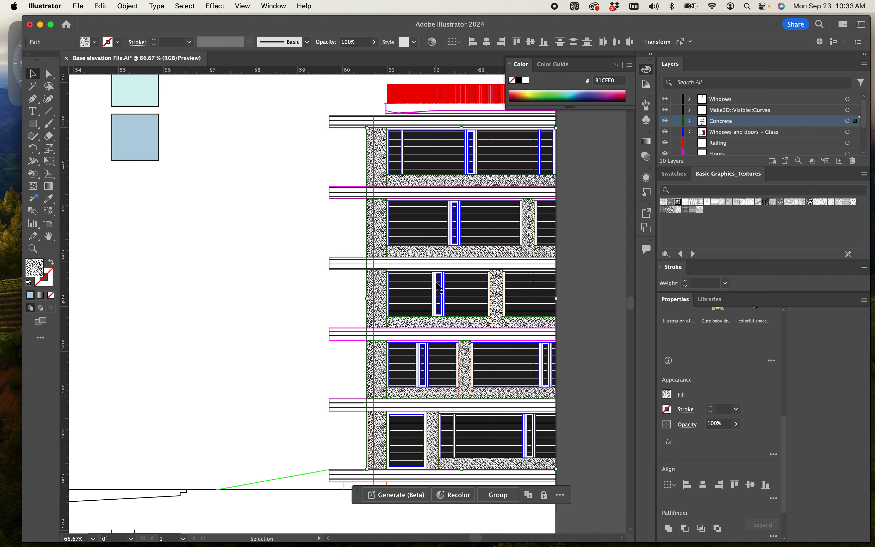
Rotate the pattern of the selected Concrete fills by 30° without rotating the shapes.
key("super+equal")
mouse_move(439, 287)
left_mouse_down()
mouse_move(285, 266)
mouse_move(281, 277)
mouse_move(372, 380)
left_mouse_up()
key("super+equal")
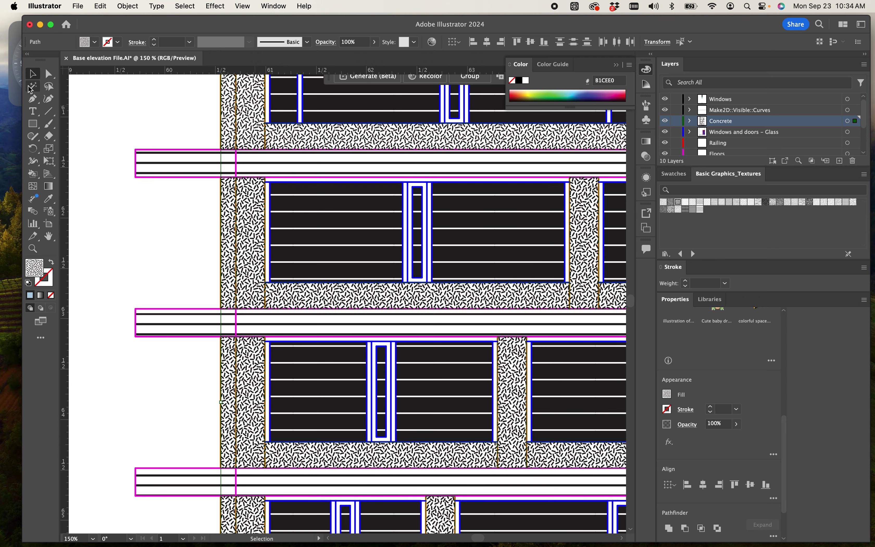
left_click(134, 6)
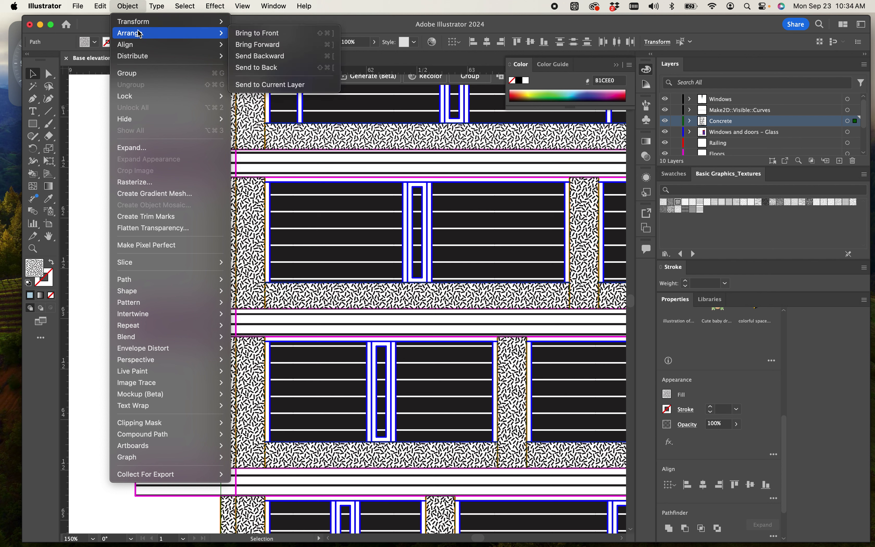
mouse_move(139, 26)
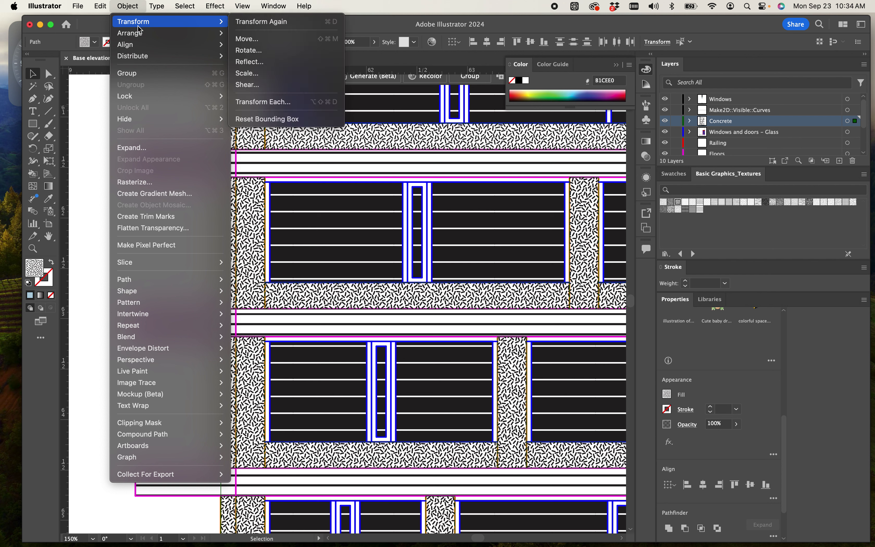
left_click(253, 50)
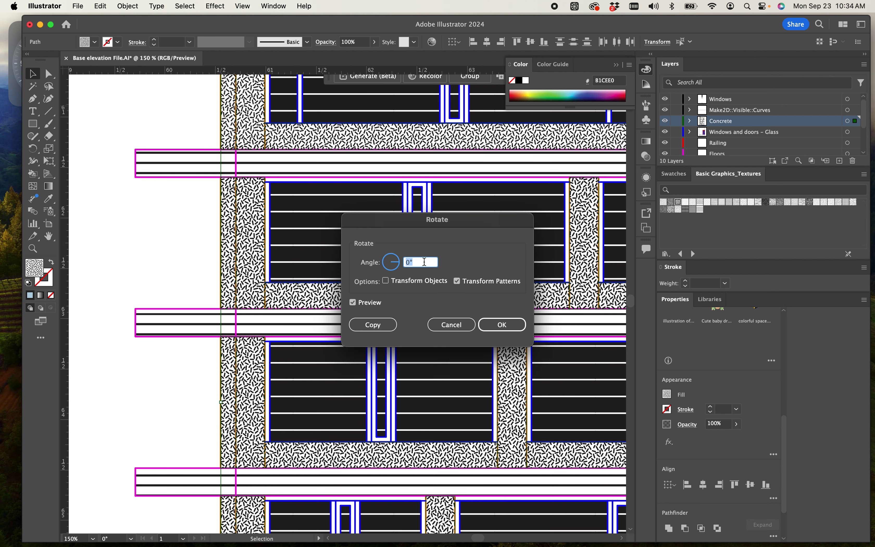
type("30")
left_click(501, 324)
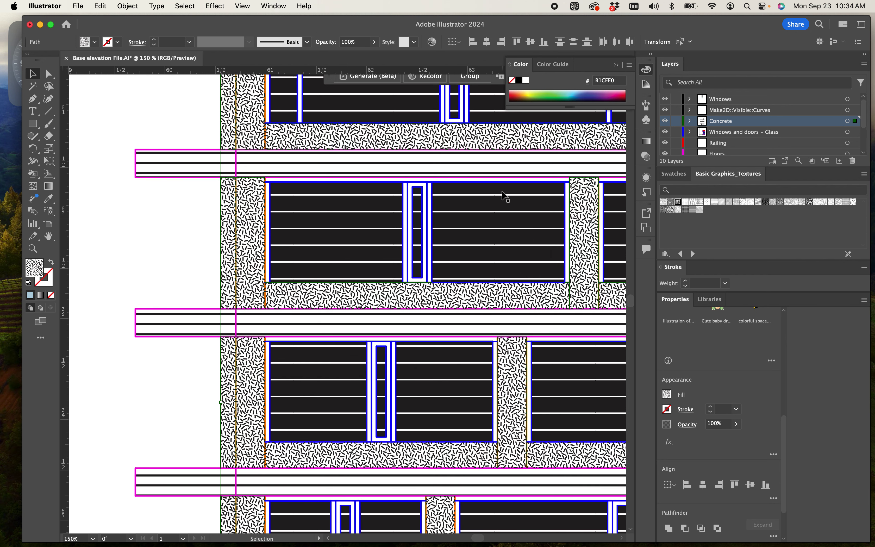
Select the wider inner strip of the outermost pier on every floor and rotate only its pattern by 60°.
left_click(246, 245)
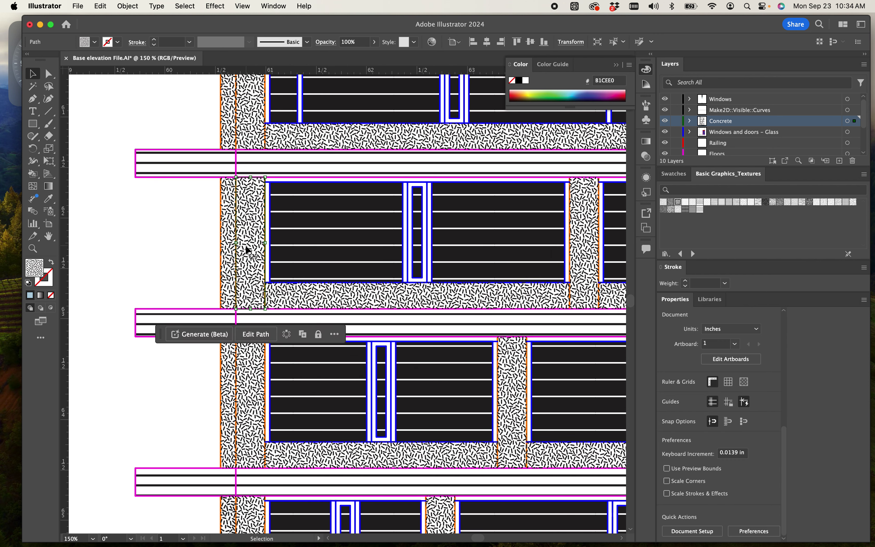
left_click(258, 365, "shift")
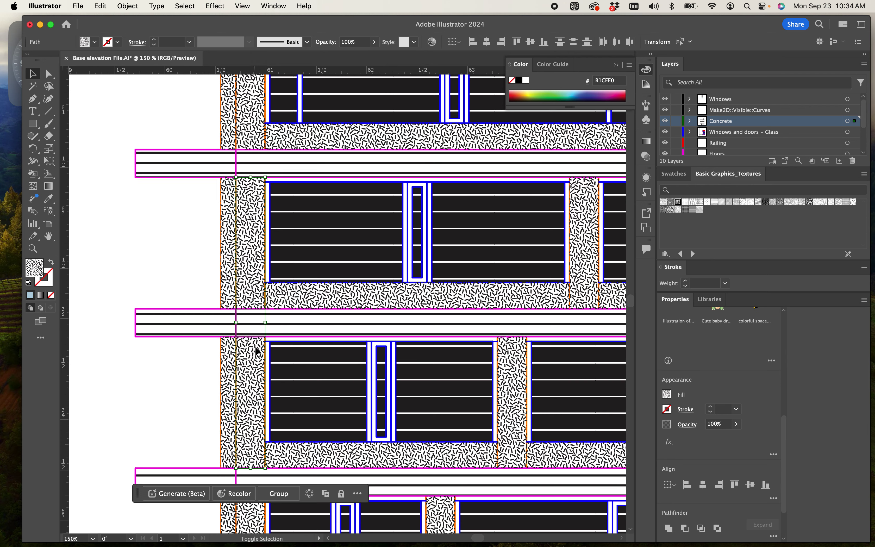
scroll(258, 134, "up", 5)
scroll(257, 152, "down", 10)
scroll(255, 174, "down", 5)
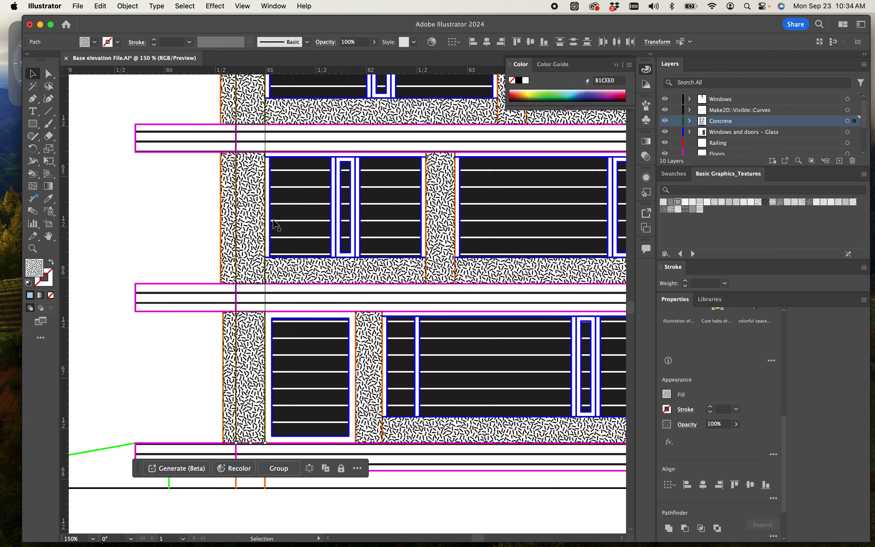
left_click(128, 6)
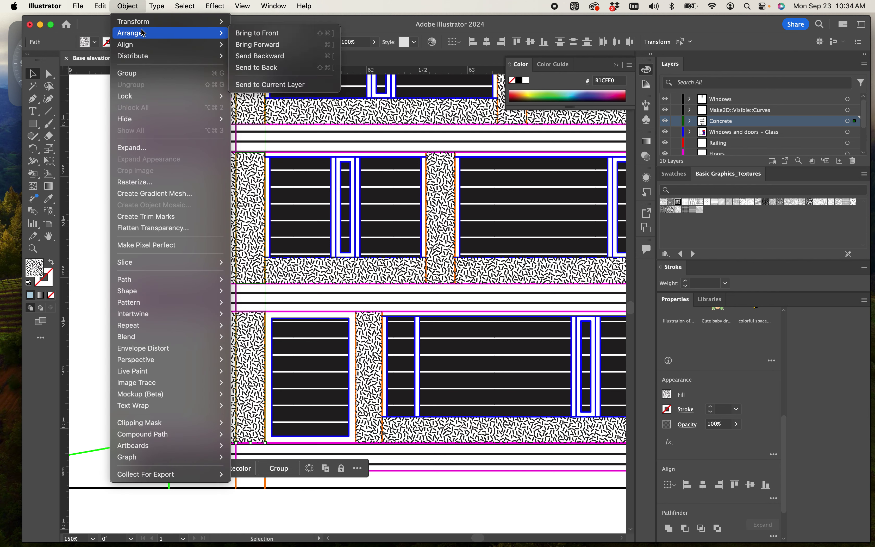
mouse_move(215, 24)
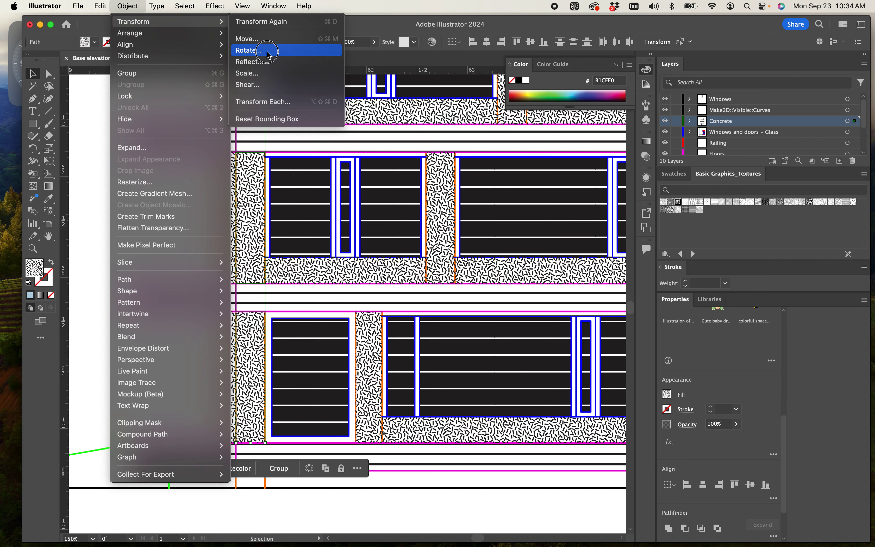
left_click(250, 51)
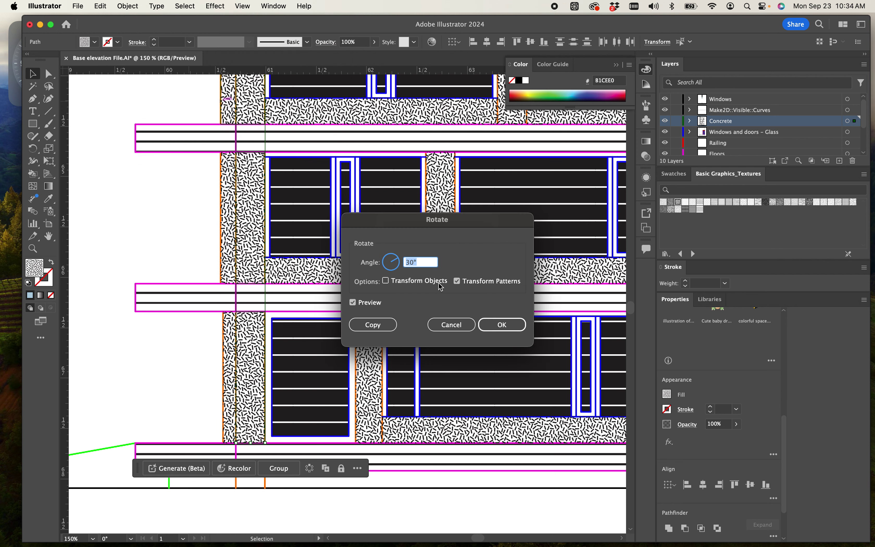
type("45")
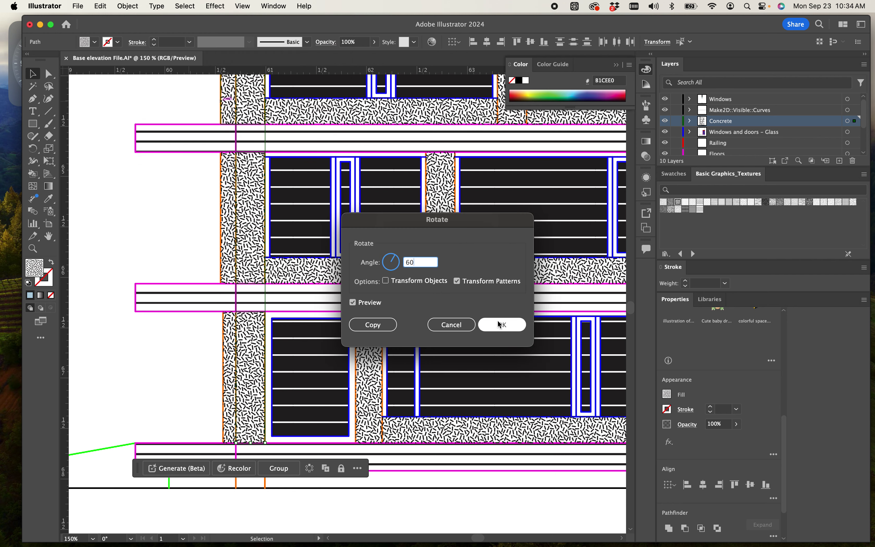
left_click(497, 322)
Lower the opacity of the selected pier strips to 40% and check them along the facade.
scroll(324, 203, "up", 10)
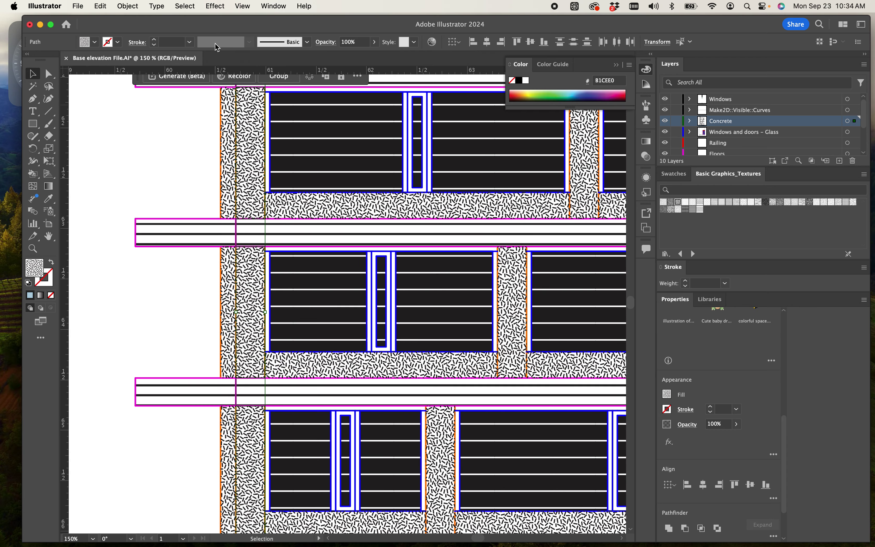
left_click(374, 42)
left_click_drag(374, 54, 352, 66)
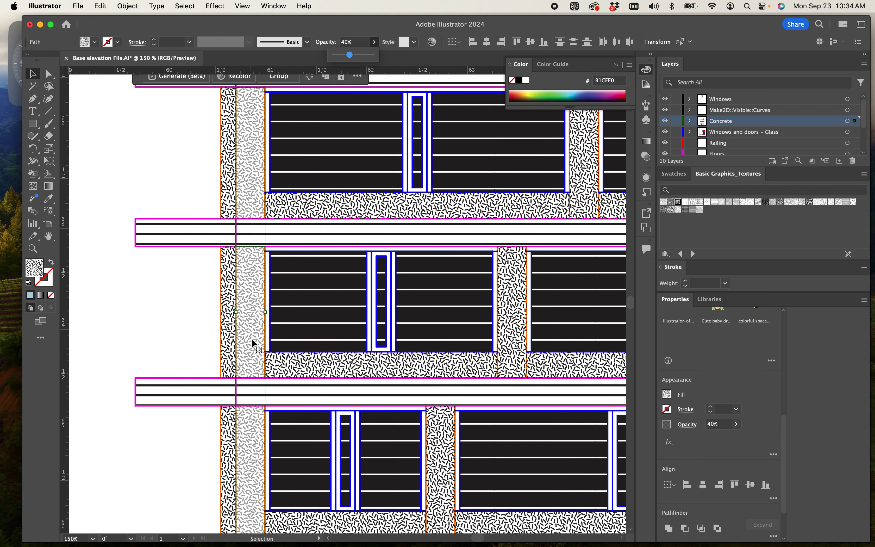
scroll(253, 322, "down", 3)
scroll(252, 322, "up", 2)
scroll(253, 324, "down", 1)
scroll(253, 327, "up", 5)
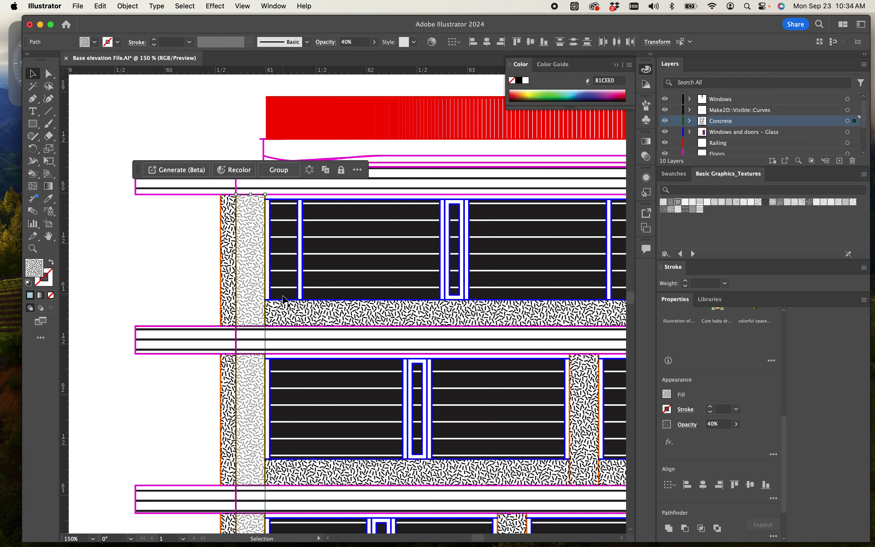
Select one top-floor glass fill and extend the selection to all paths with the same appearance.
left_click(330, 248)
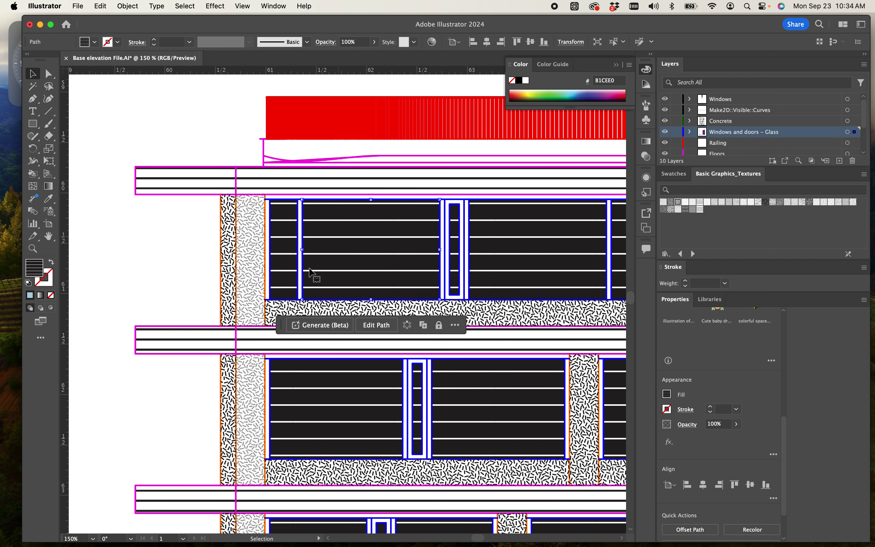
left_click(185, 6)
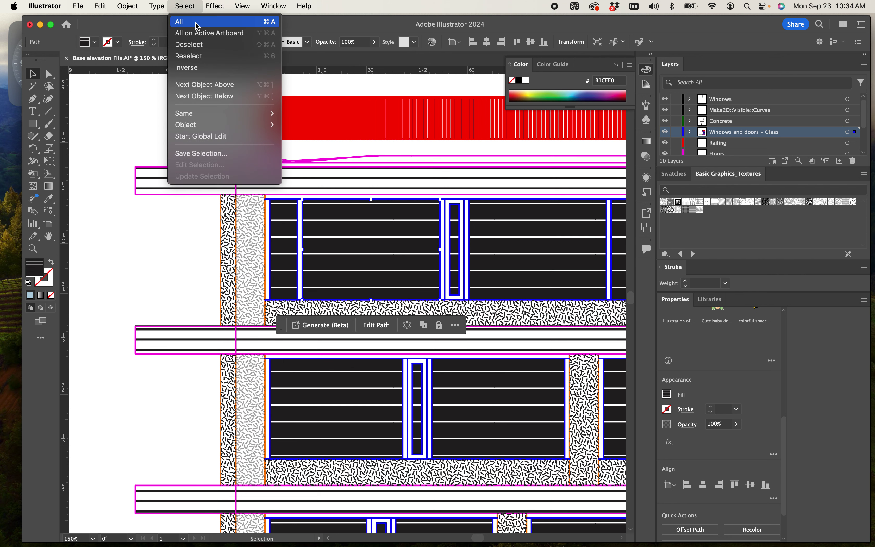
mouse_move(199, 113)
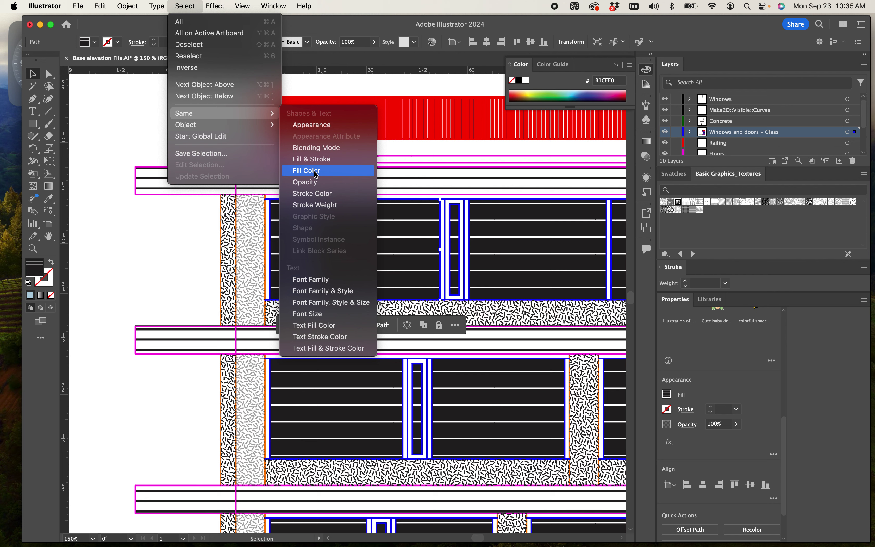
left_click(310, 124)
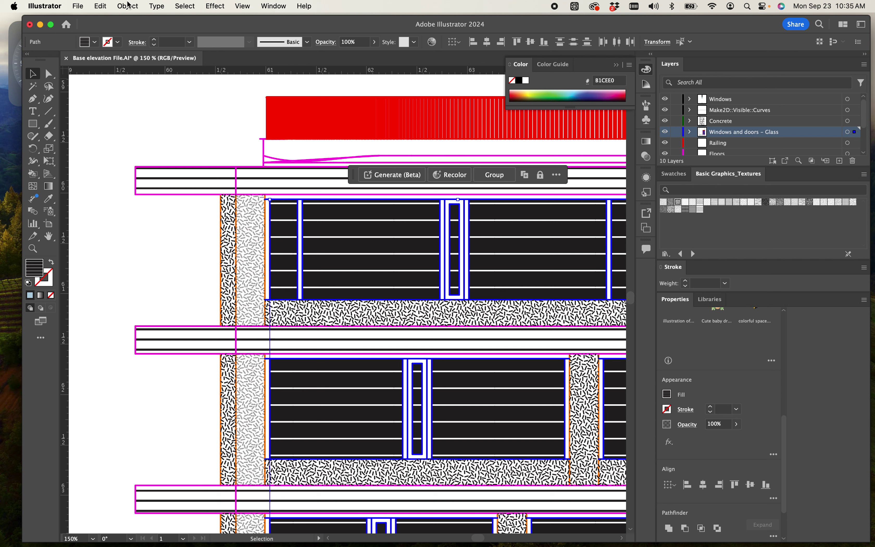
Scale only the pattern of the selected glass fills uniformly to 25%.
left_click(136, 10)
mouse_move(137, 24)
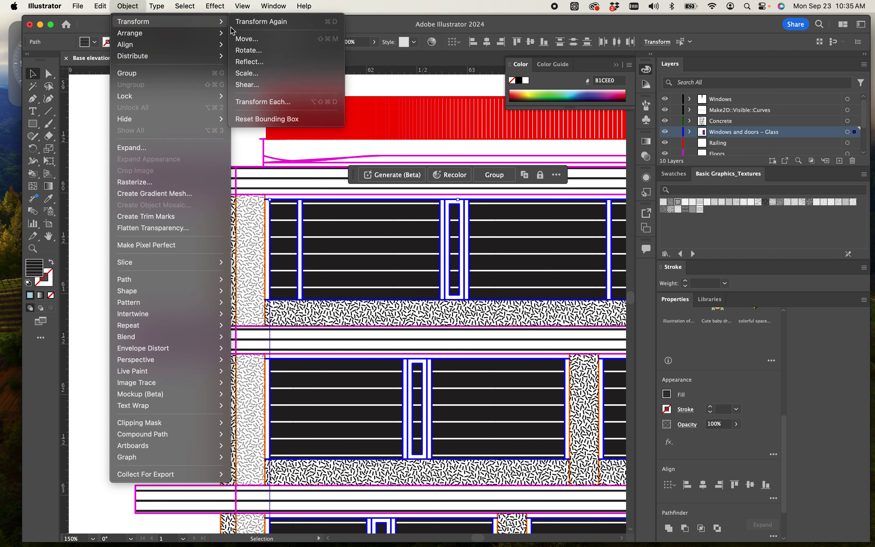
left_click(250, 73)
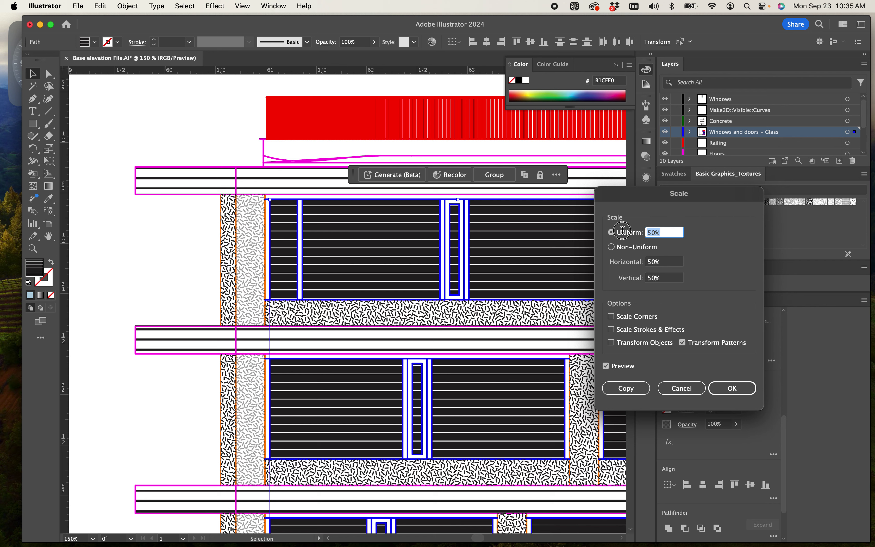
type("25")
left_click(734, 385)
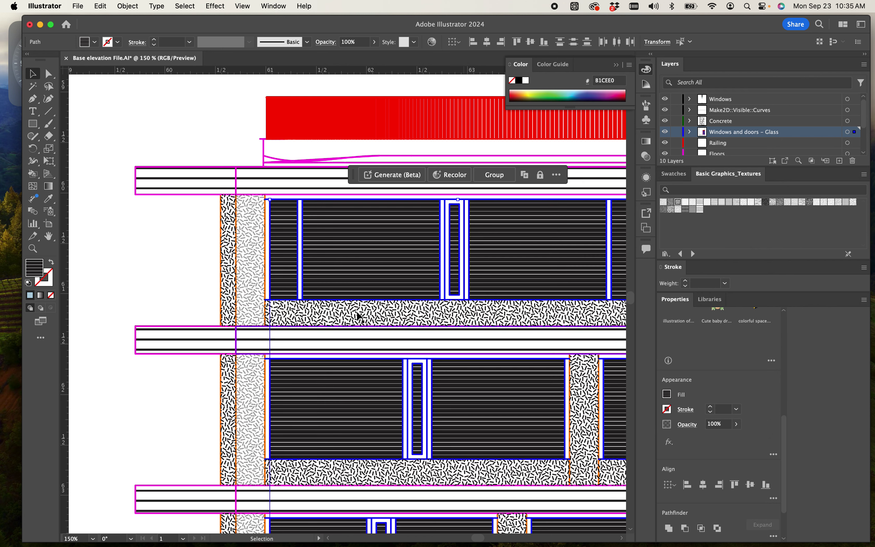
Clear the selection and examine the scaled concrete and glass textures across the whole elevation.
key("super+minus")
key("super+minus")
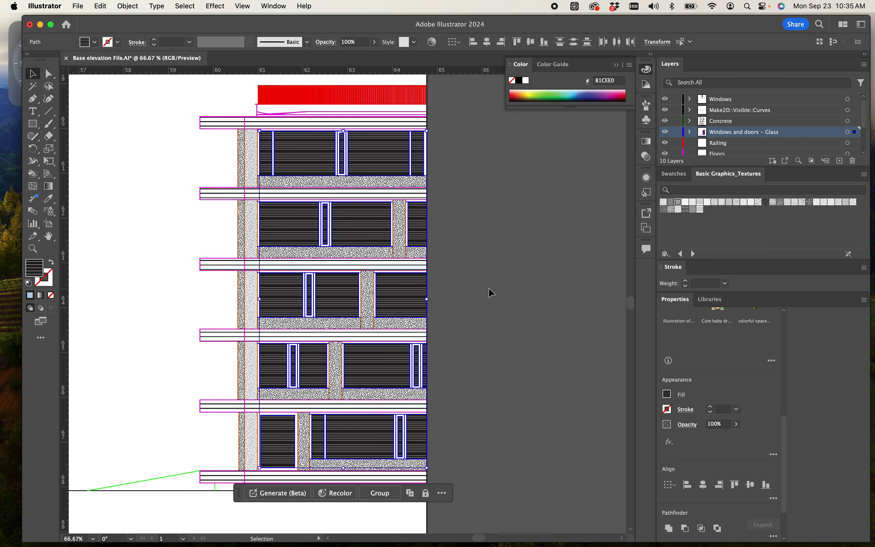
left_click(145, 231)
left_click_drag(160, 255, 260, 301)
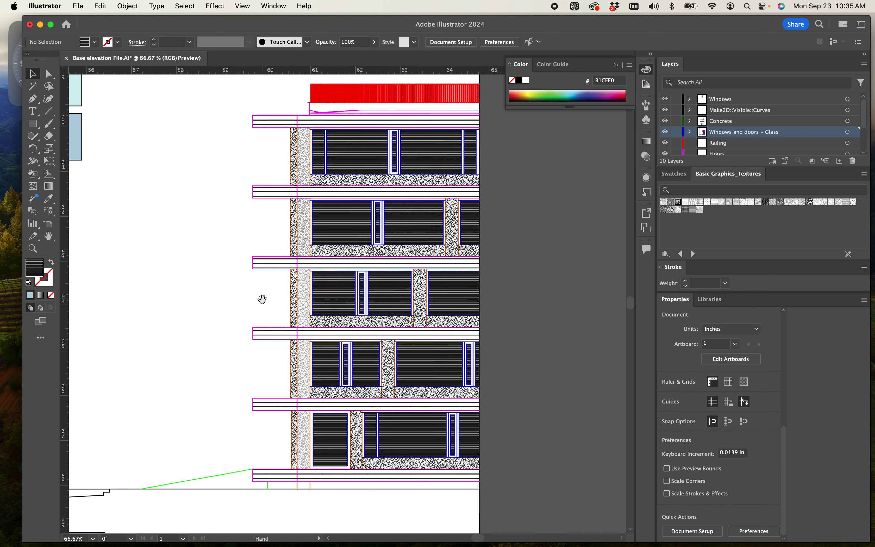
key("super+plus")
key("super+plus")
key("super+minus")
key("super+minus")
key("super+minus")
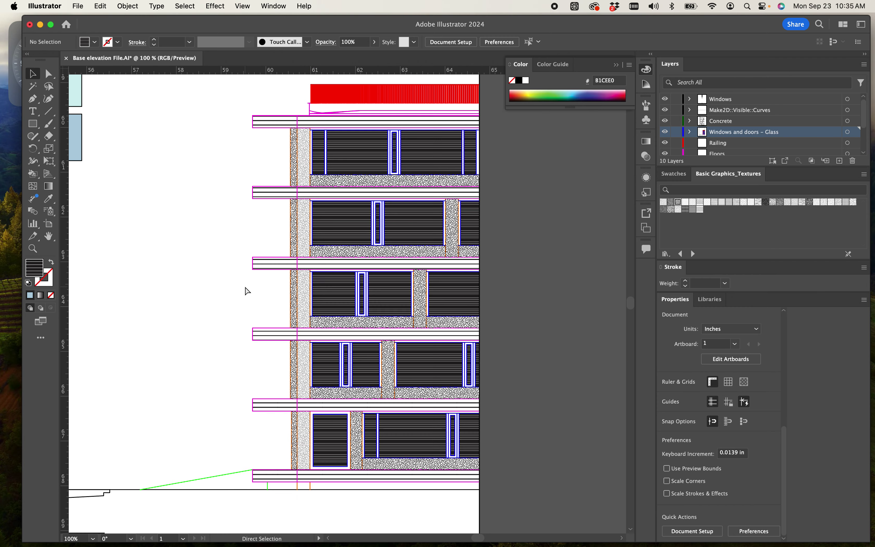
left_click_drag(243, 288, 348, 318)
scroll(424, 309, "down", 2)
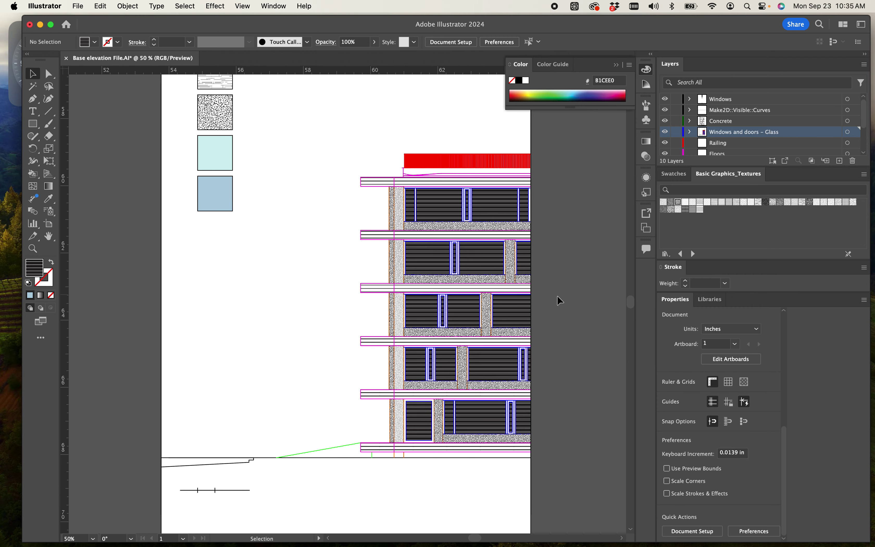
Select all of the building's elevation artwork and set its opacity to 0%.
left_click_drag(559, 299, 517, 287)
left_click_drag(571, 463, 255, 109)
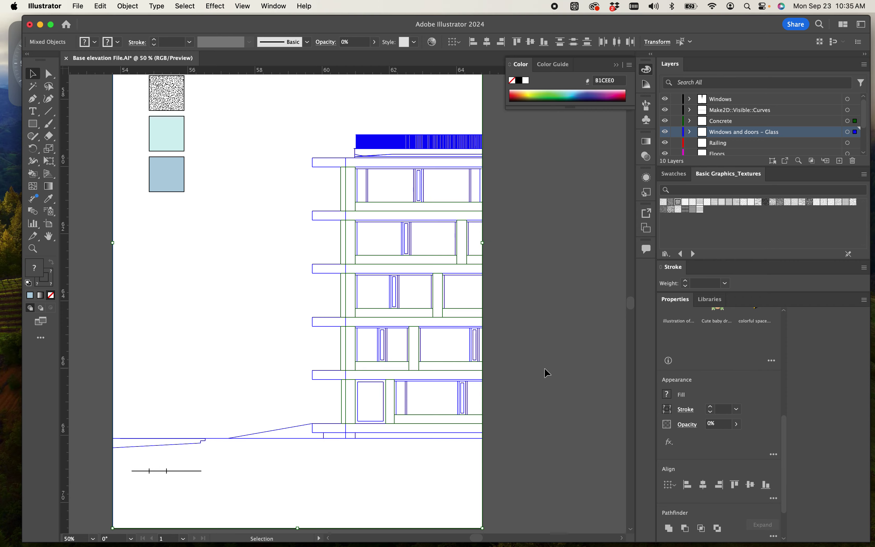
Undo the opacity change on the elevation artwork and clear the selection.
key("Delete")
key("super+z")
left_click(537, 360)
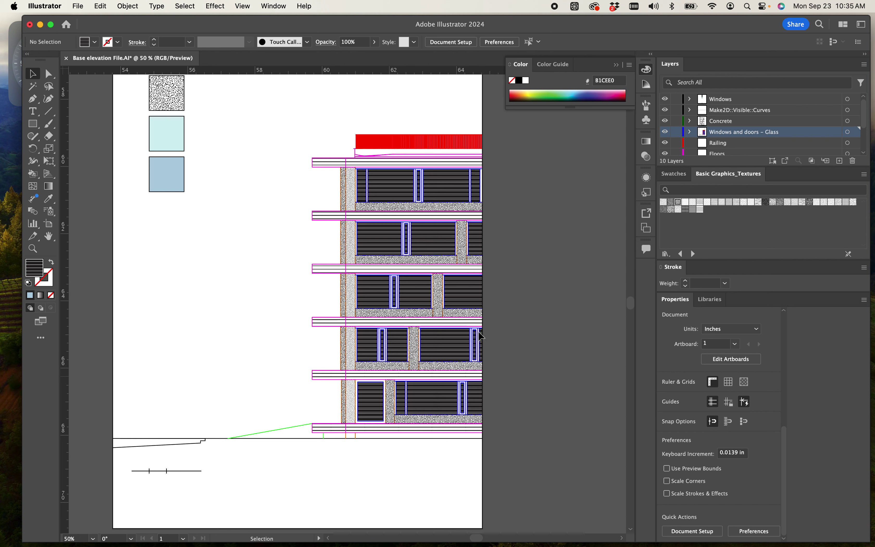
Select all of the elevation artwork and try opacities of 0% and 2% on it.
left_click(282, 320)
left_click_drag(539, 485, 228, 119)
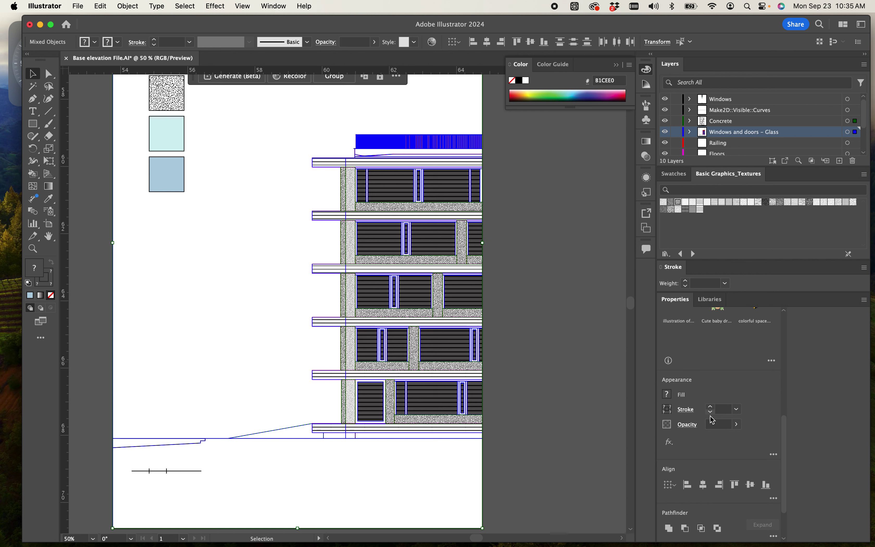
left_click(716, 424)
type("0")
key("Return")
type("2")
key("Return")
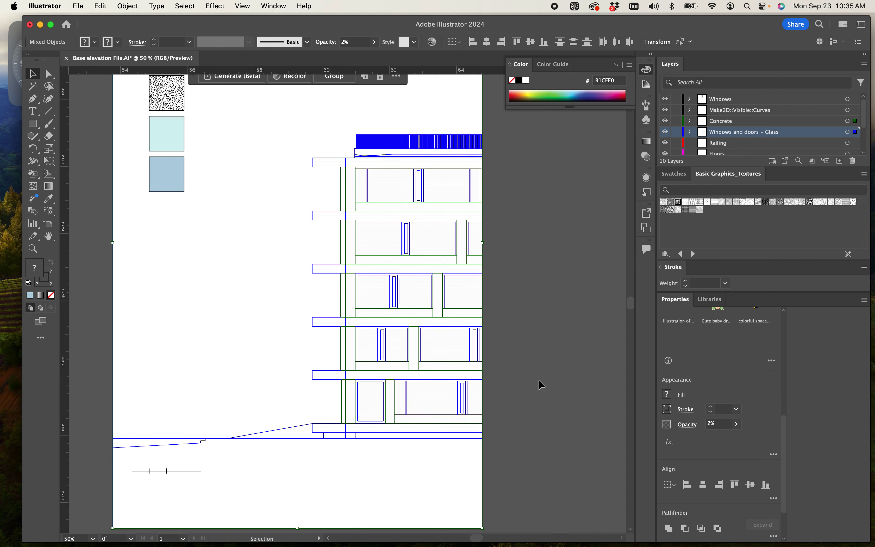
Undo both opacity changes and deselect the elevation artwork.
key("super+z")
key("super+z")
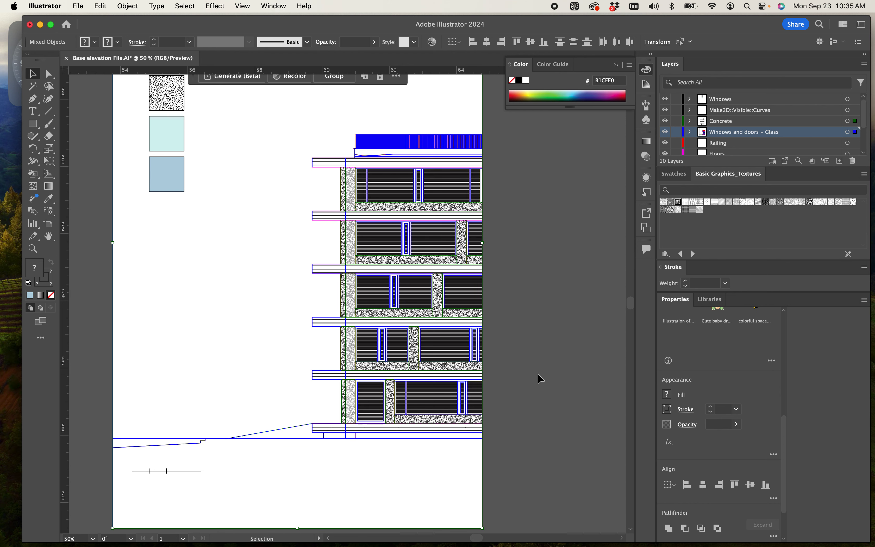
left_click(547, 380)
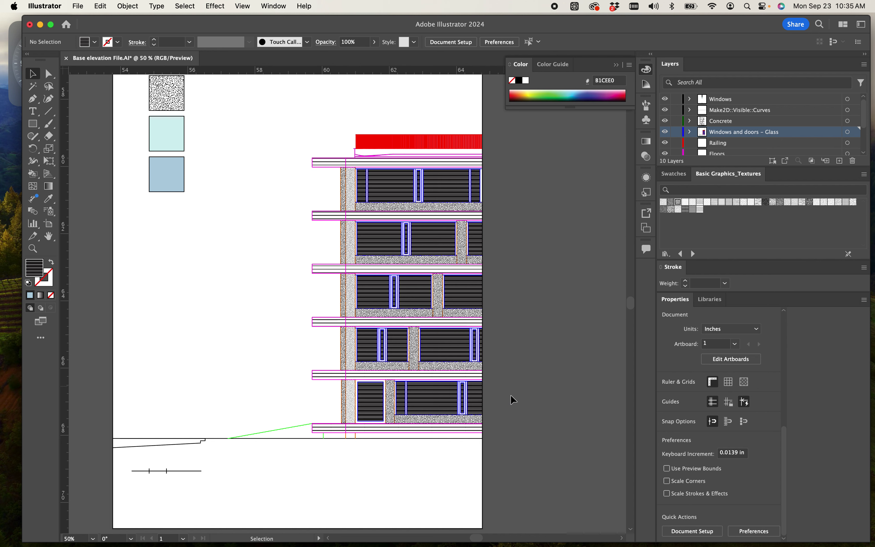
Try to apply the light aqua sample square's appearance to all of the elevation artwork, undo it, and clear the selection.
left_click_drag(484, 468, 246, 119)
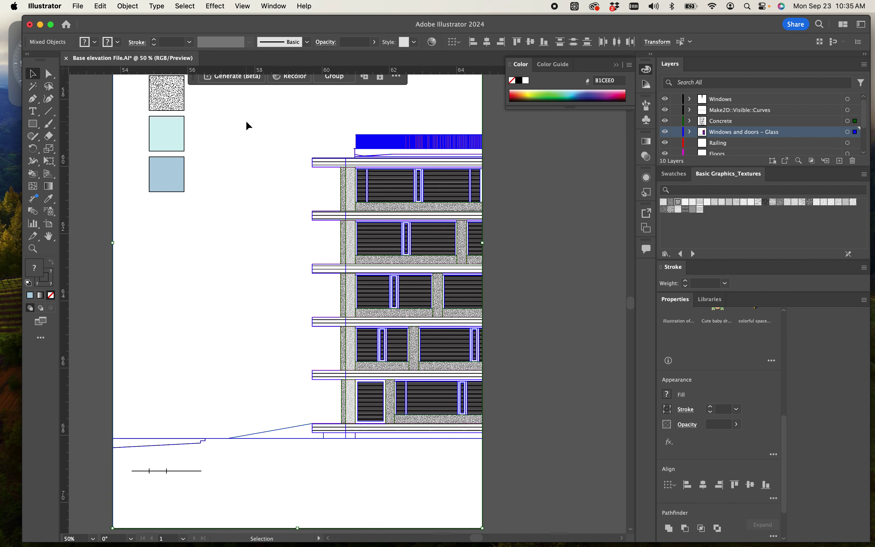
key("k")
key("super+h")
scroll(173, 138, "up", 5)
key("super+h")
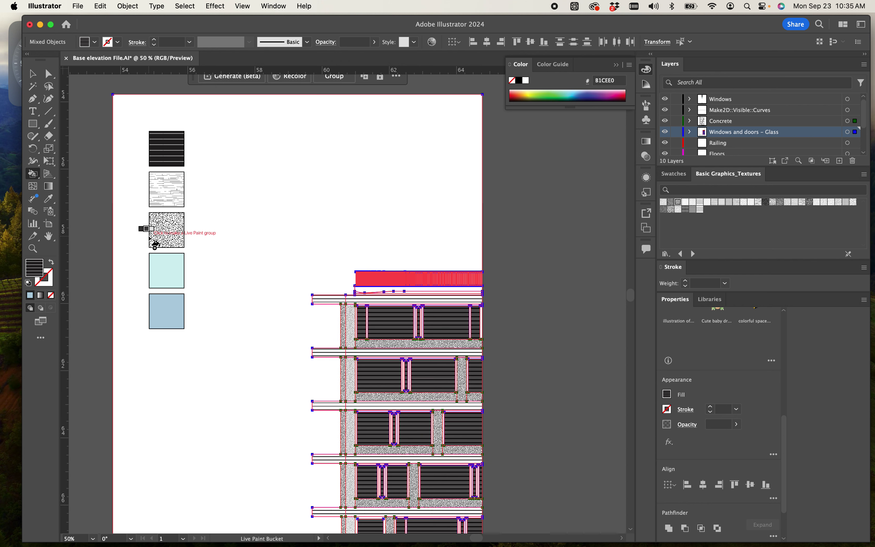
left_click(155, 243)
key("i")
left_click(172, 271)
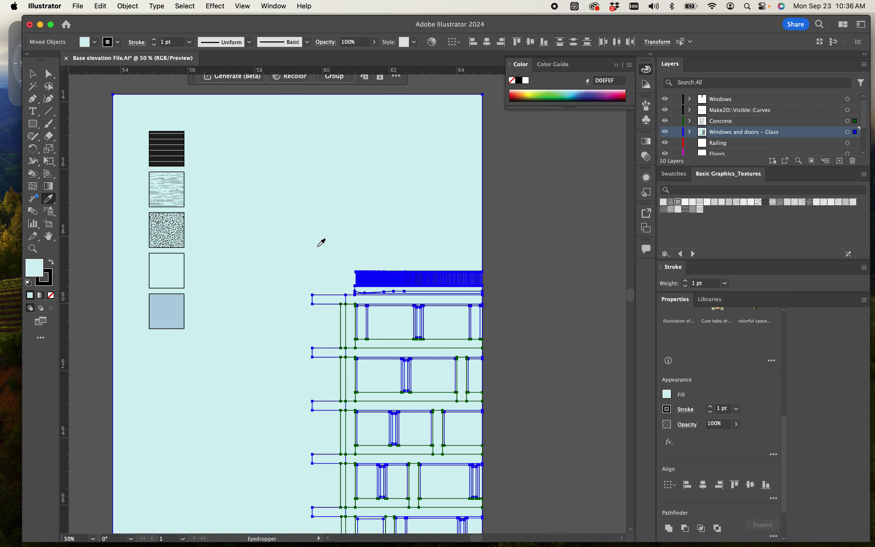
key("super+z")
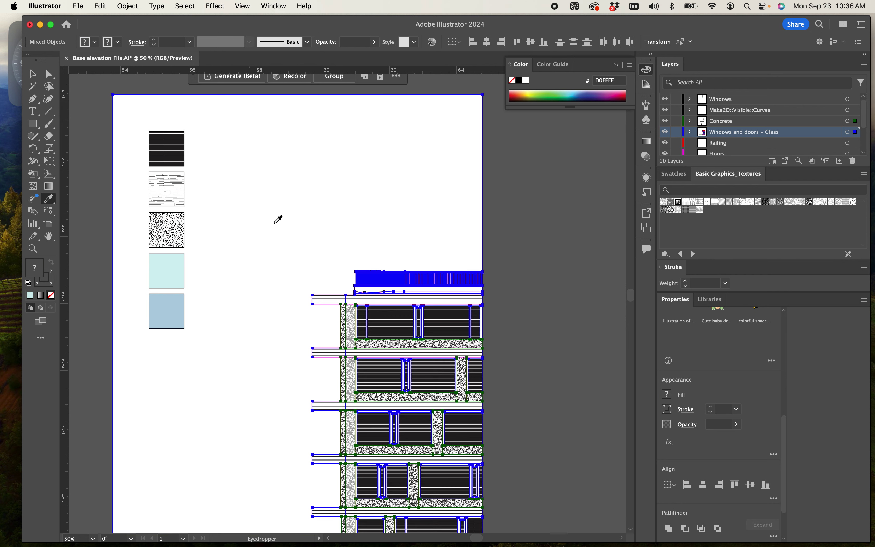
scroll(242, 227, "down", 2)
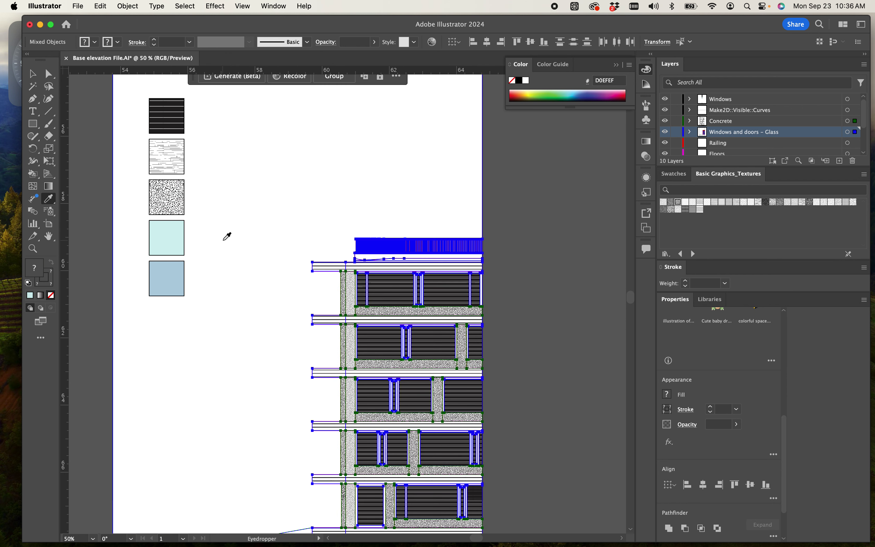
scroll(232, 243, "left", 2)
key("v")
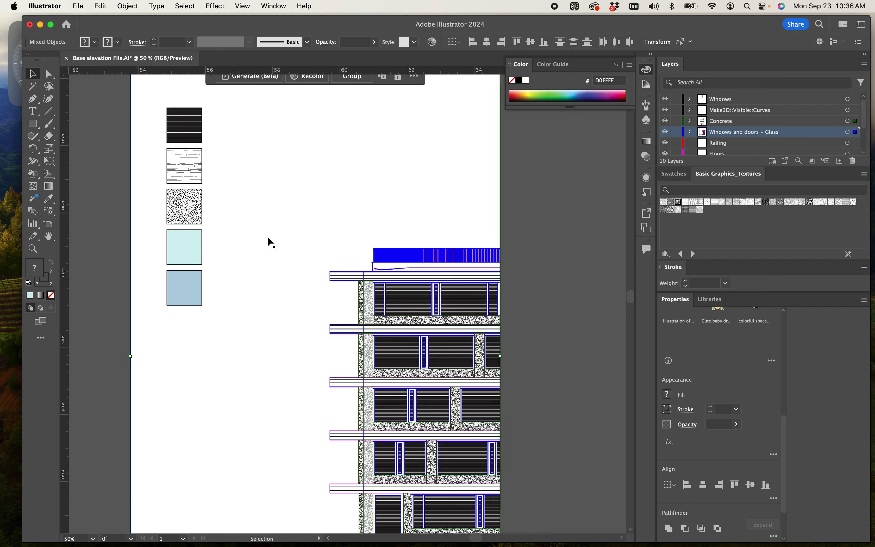
left_click(562, 353)
Sample the light aqua and the blue color squares with nothing selected.
scroll(546, 387, "down", 8)
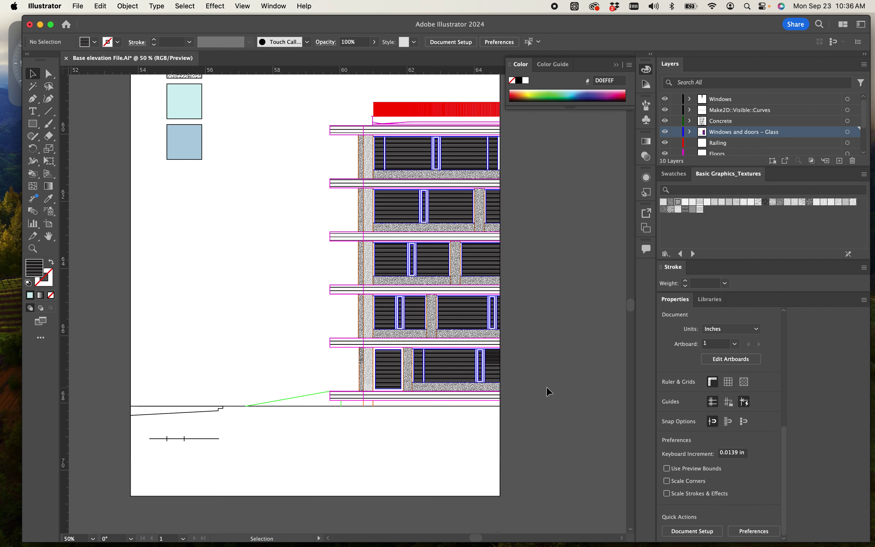
scroll(543, 386, "up", 2)
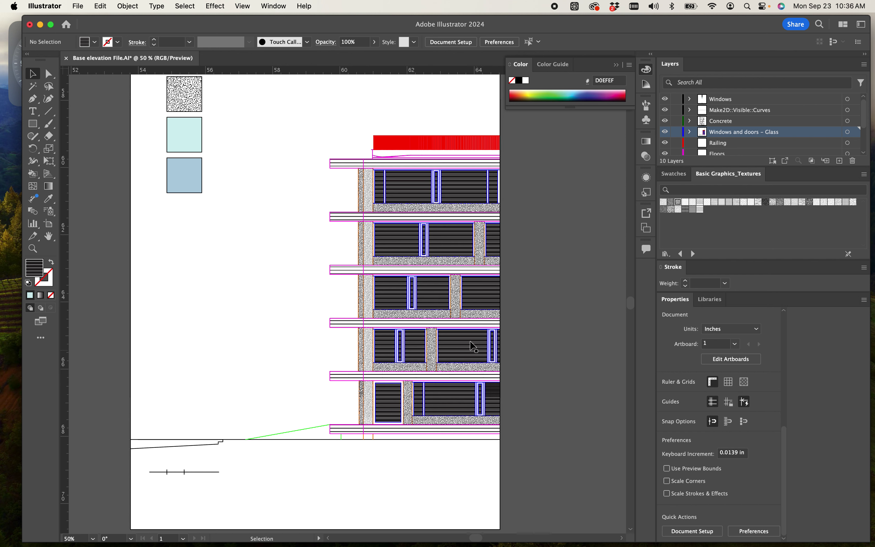
scroll(394, 228, "up", 2)
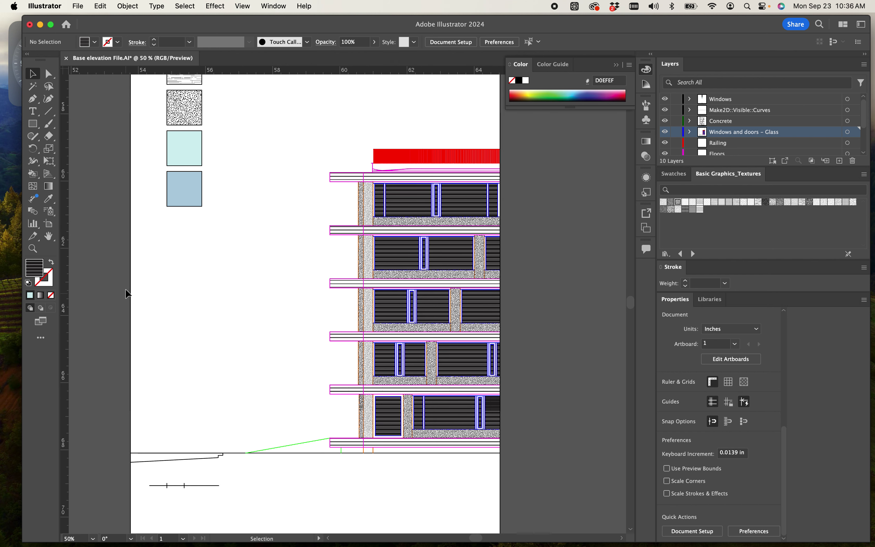
key("i")
left_click(184, 149)
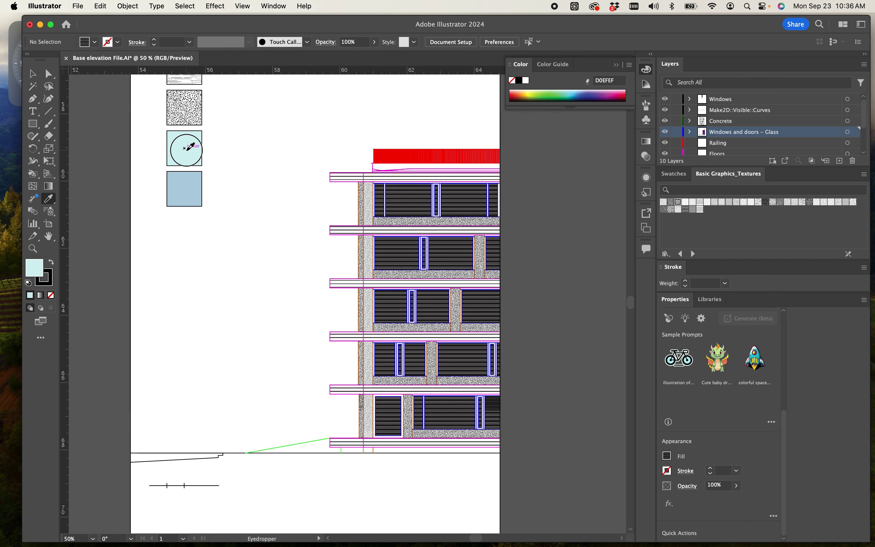
left_click(176, 197)
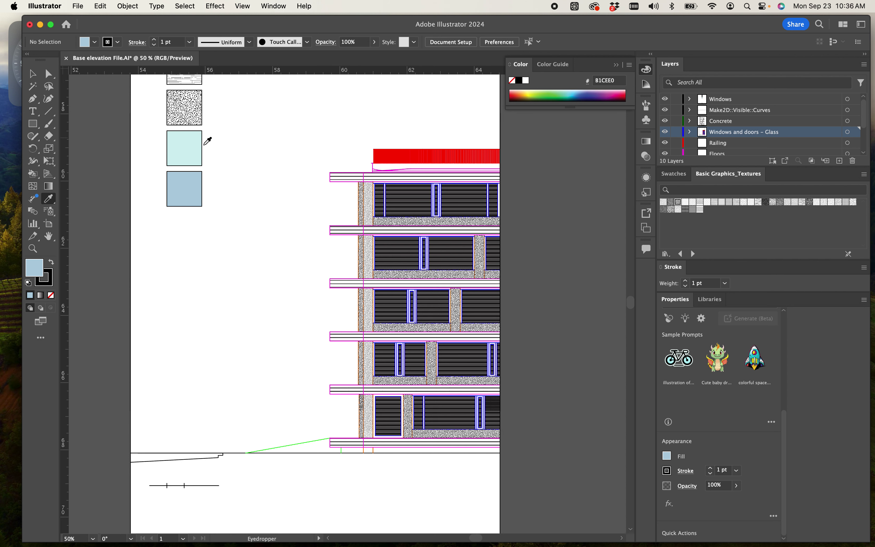
Select only the elevation's linework group and apply the light aqua sample square's fill and stroke to it with the Eyedropper.
left_click(35, 76)
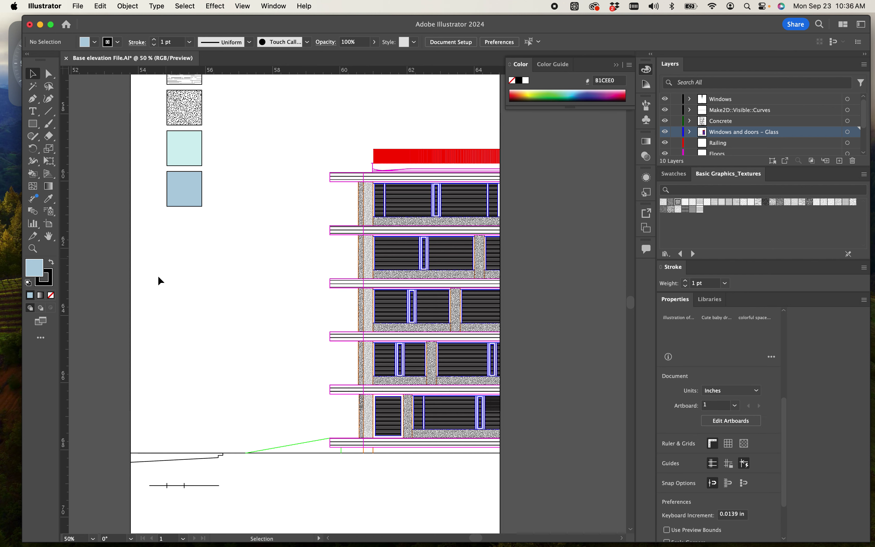
left_click(193, 451)
left_click(209, 421)
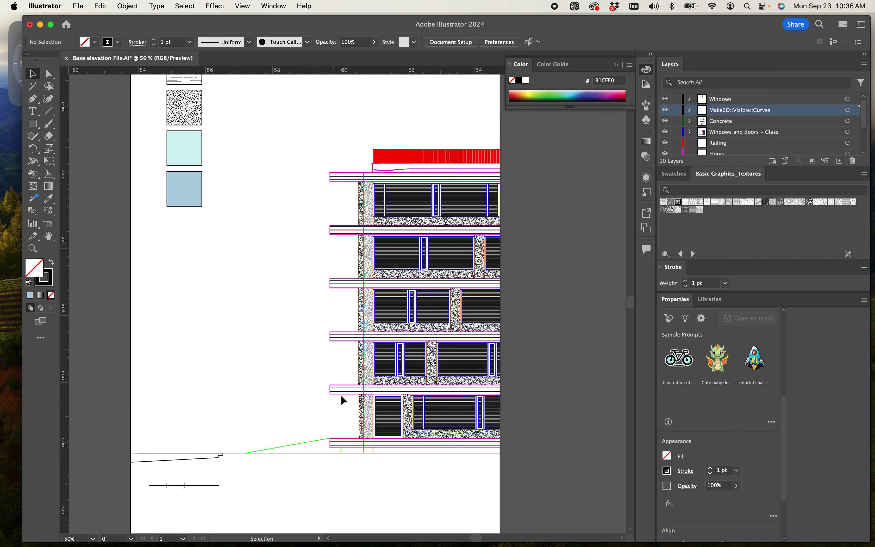
left_click(320, 400)
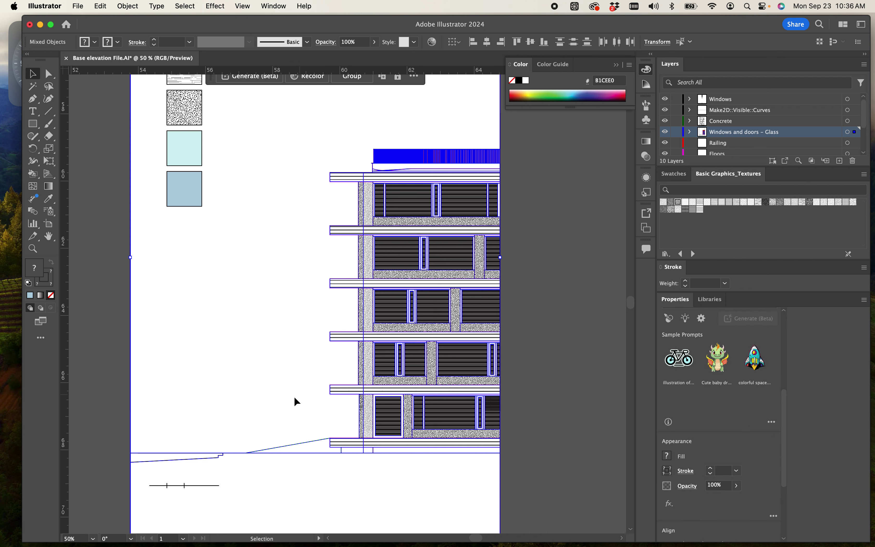
left_click(332, 414)
left_click_drag(136, 347, 109, 328)
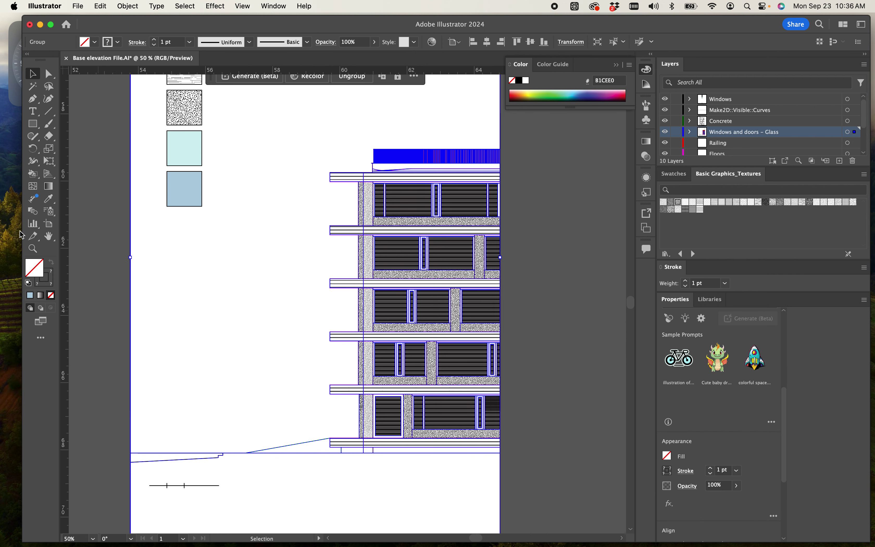
key("i")
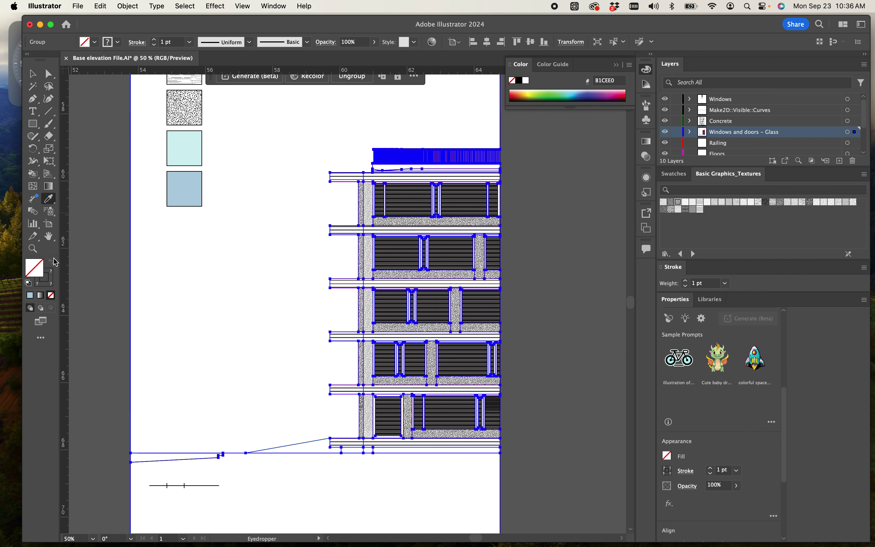
left_click(189, 152)
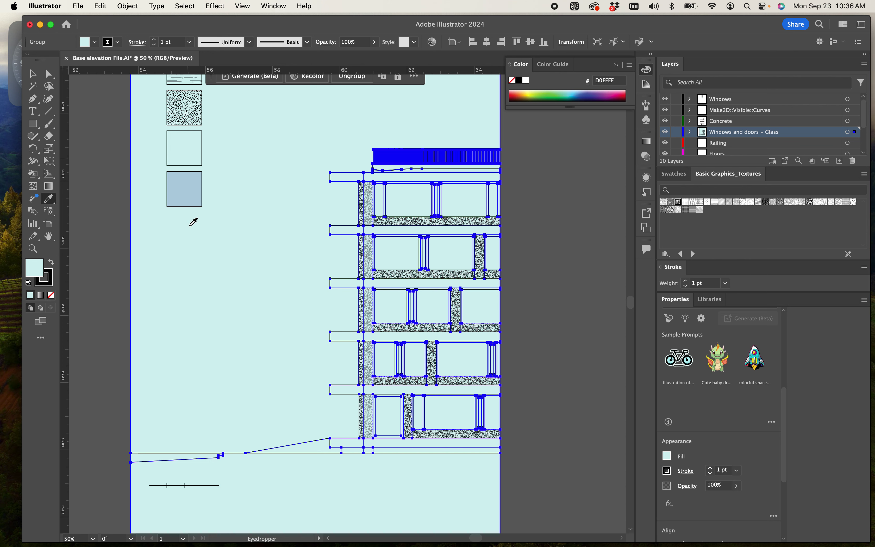
Move the aqua-filled linework group from the Windows and doors - Glass layer to the Outlines layer.
scroll(802, 145, "down", 4)
scroll(832, 134, "up", 4)
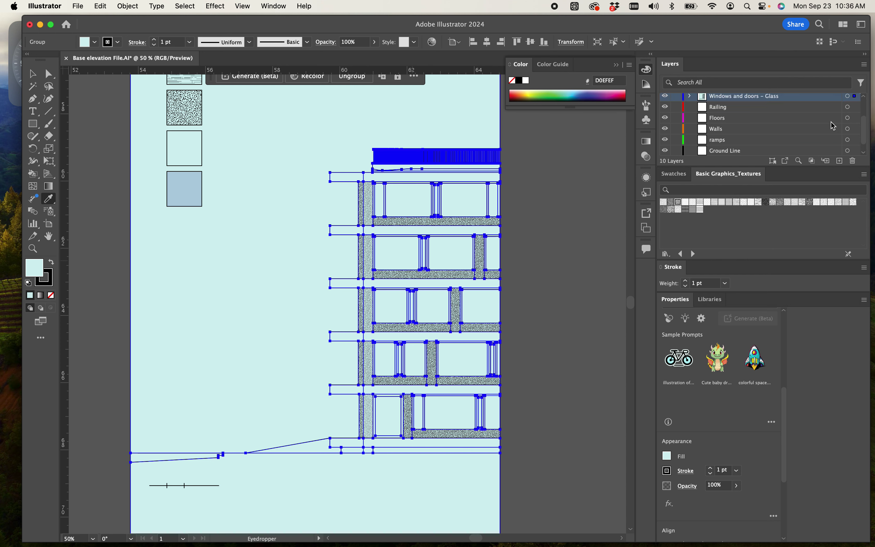
scroll(859, 139, "down", 4)
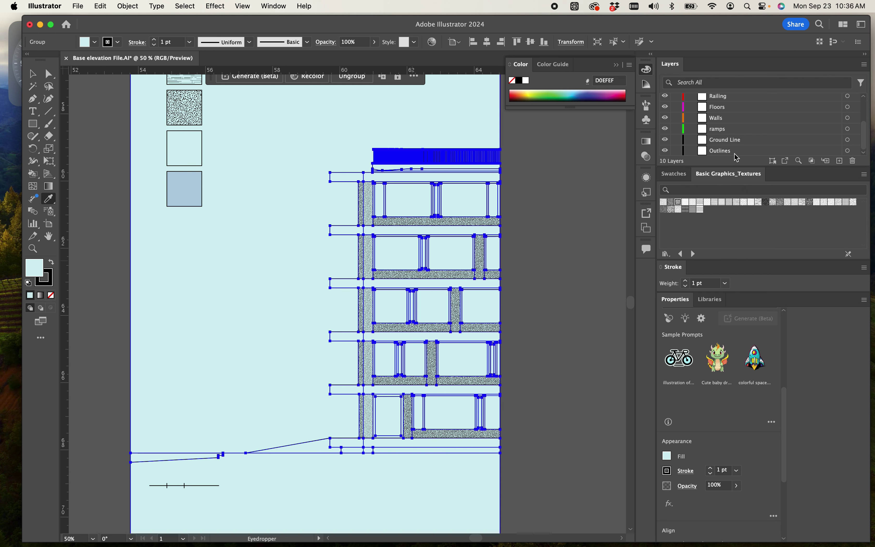
scroll(809, 143, "up", 4)
mouse_move(859, 136)
left_mouse_down()
mouse_move(846, 156)
mouse_move(826, 147)
mouse_move(854, 154)
left_mouse_up()
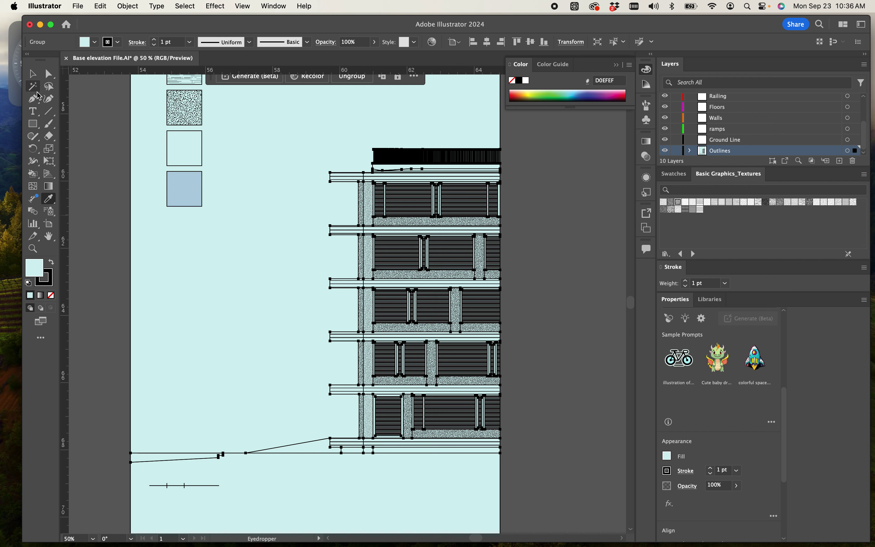
Clear the selection and examine how the textures and linework read against the aqua background across the elevation.
left_click(32, 73)
left_click(104, 172)
scroll(429, 333, "up", 2)
scroll(429, 333, "up", 10)
scroll(427, 330, "down", 5)
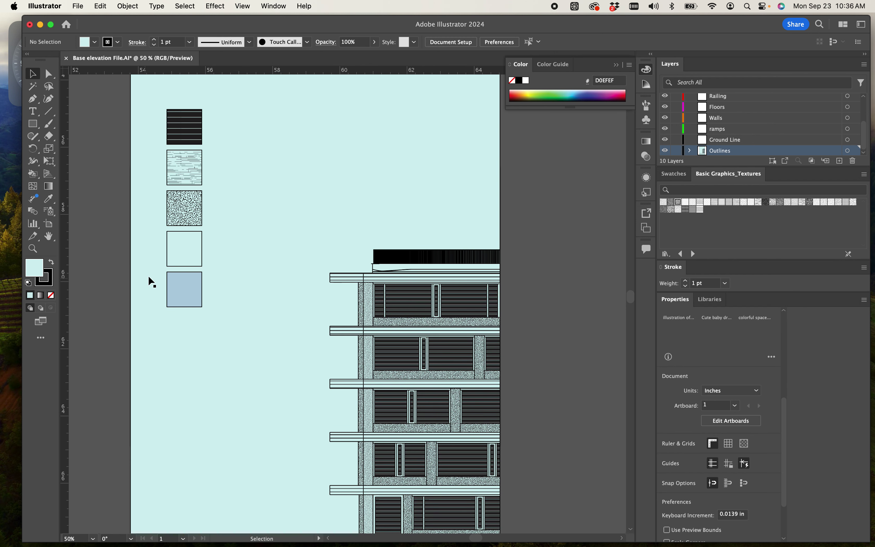
scroll(254, 242, "down", 9)
scroll(256, 245, "up", 1)
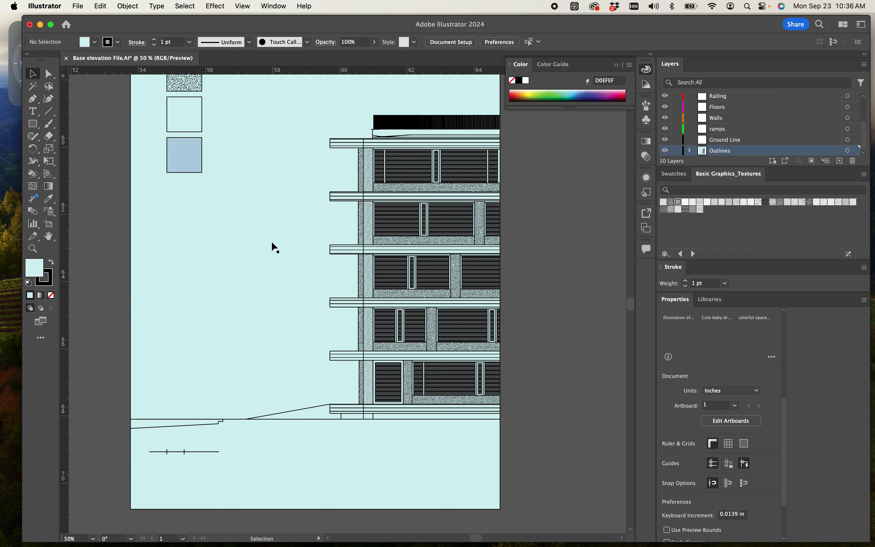
scroll(322, 327, "up", 2)
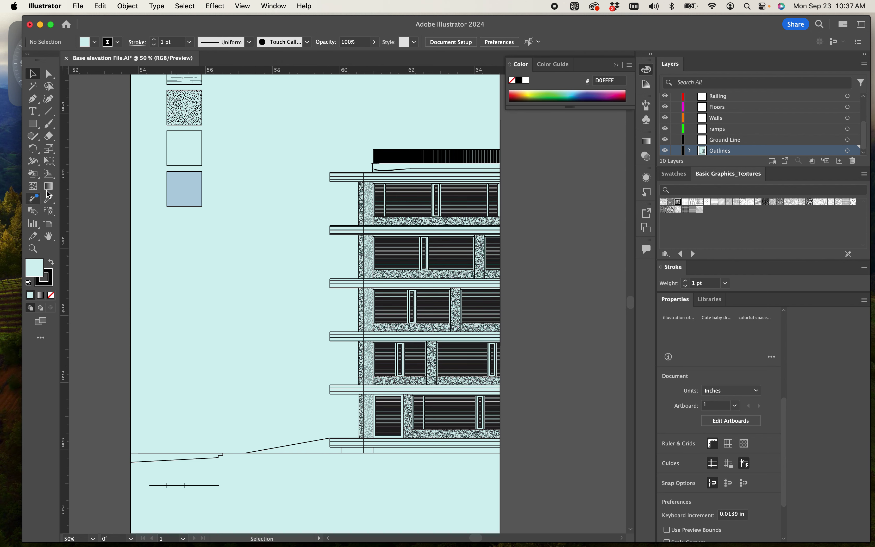
scroll(186, 181, "up", 2)
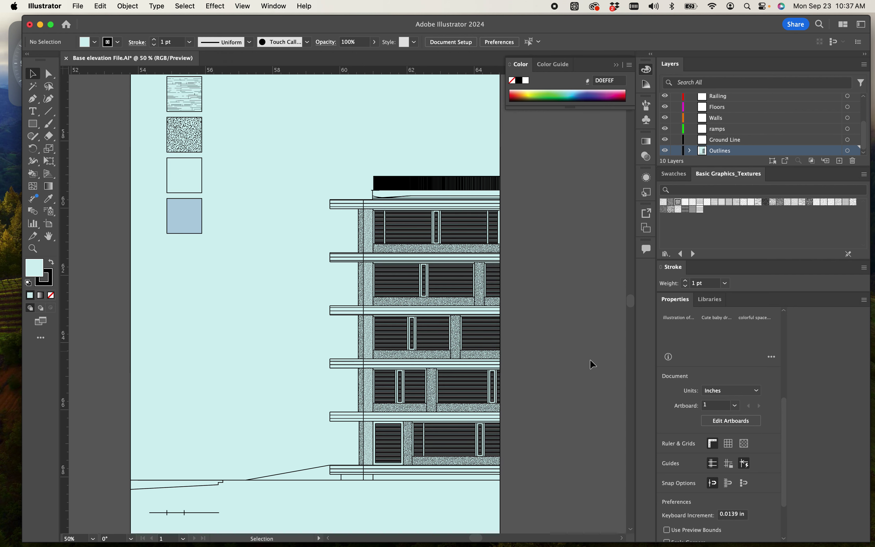
Try a teal fill (00B1BF) on the selected building artwork, undo it, cancel a second color choice, and clear the selection.
left_click_drag(547, 494, 268, 145)
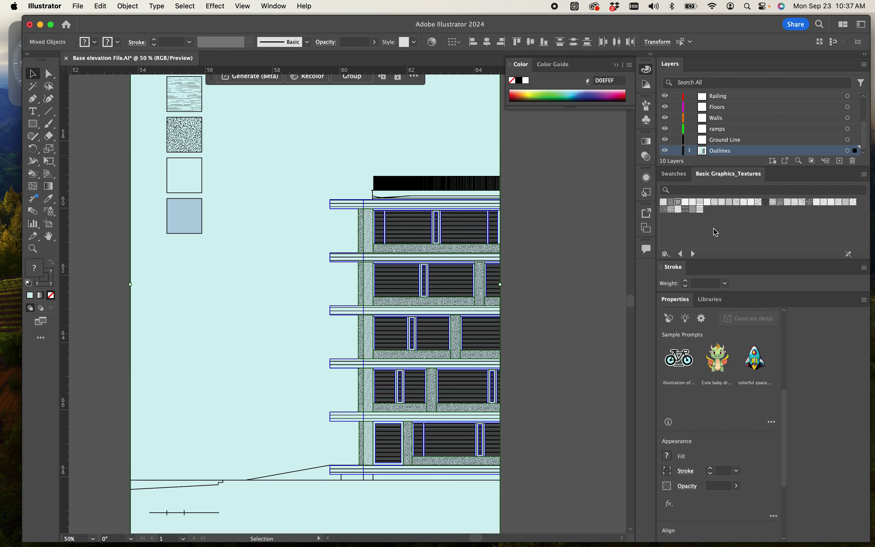
left_click(568, 94)
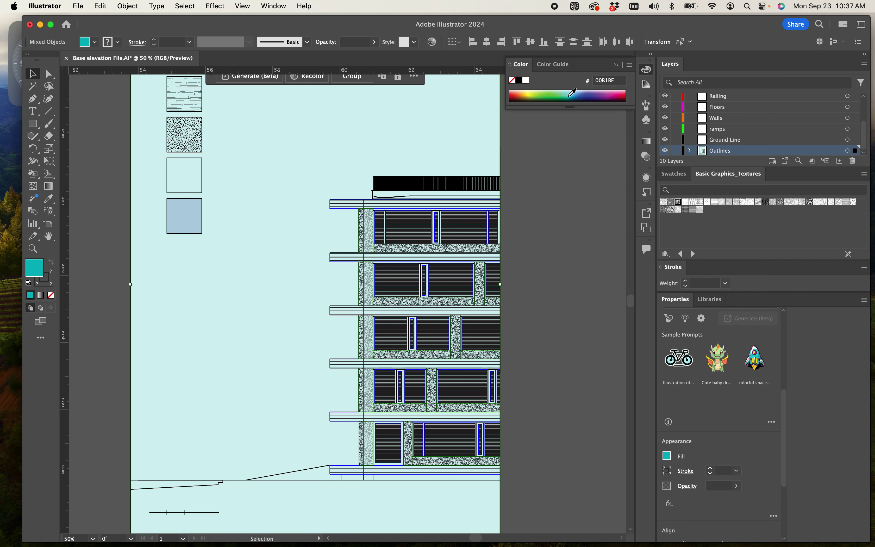
key("super+z")
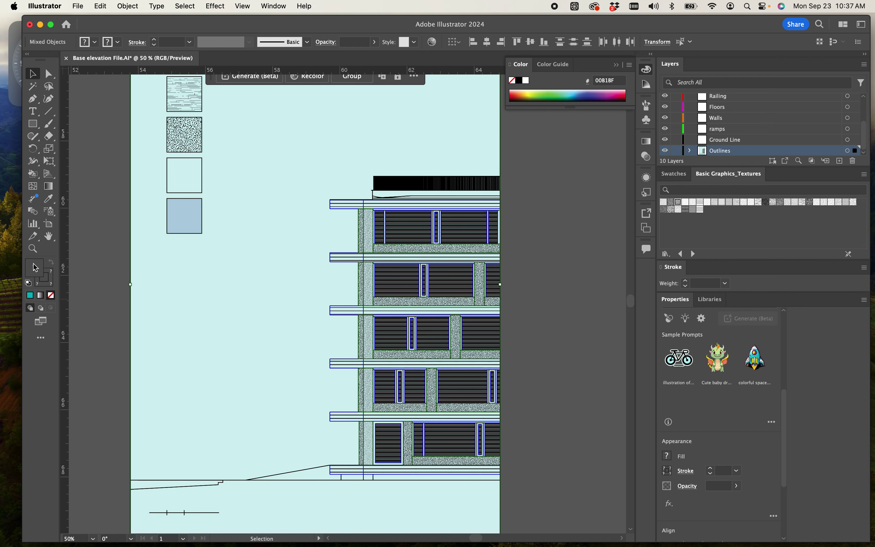
double_click(33, 272)
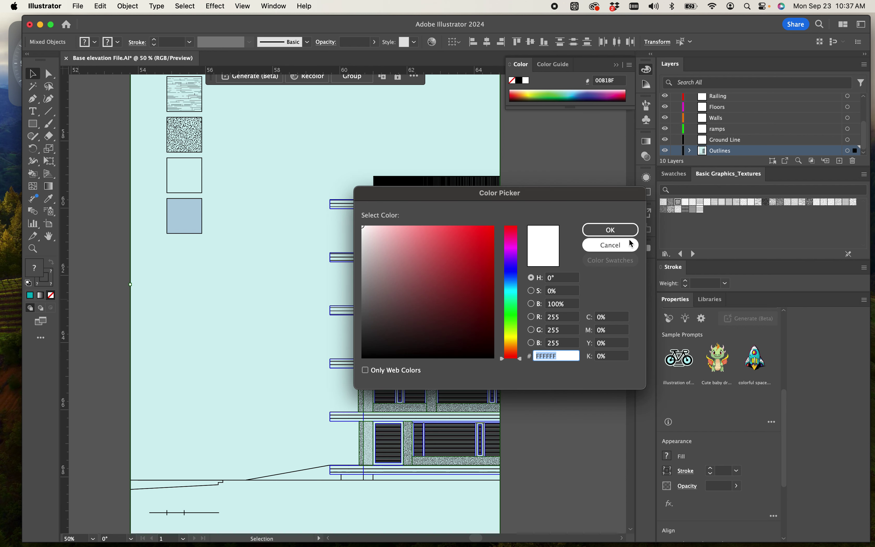
left_click(610, 244)
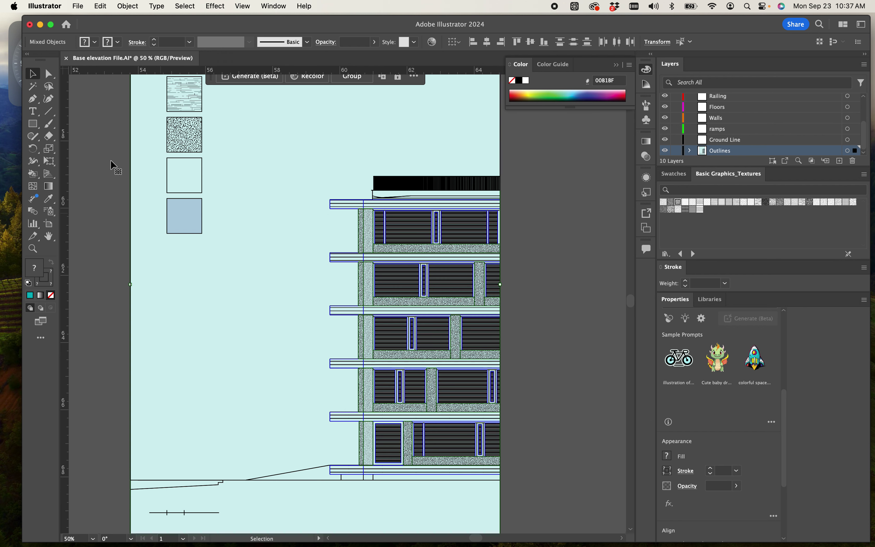
left_click(557, 223)
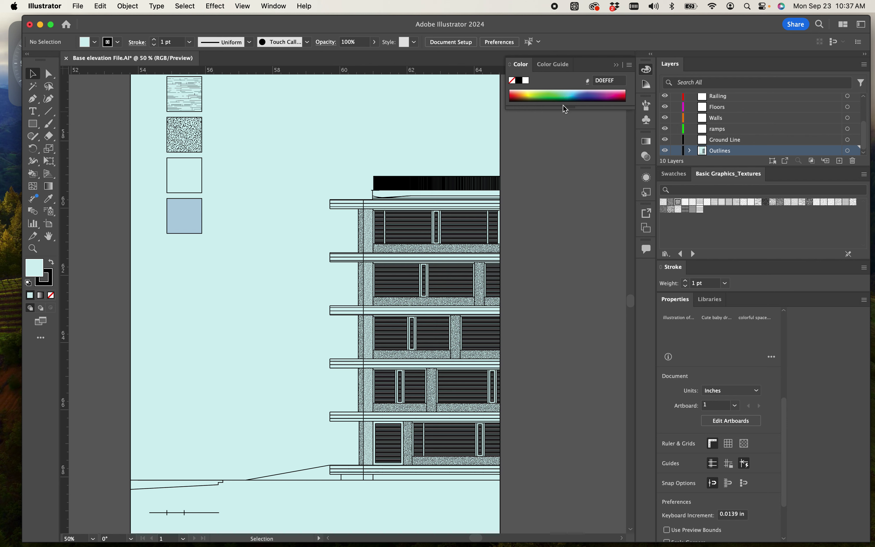
Select the building artwork for the Live Paint Bucket and choose a dark teal fill color.
left_click_drag(503, 496, 298, 155)
key("k")
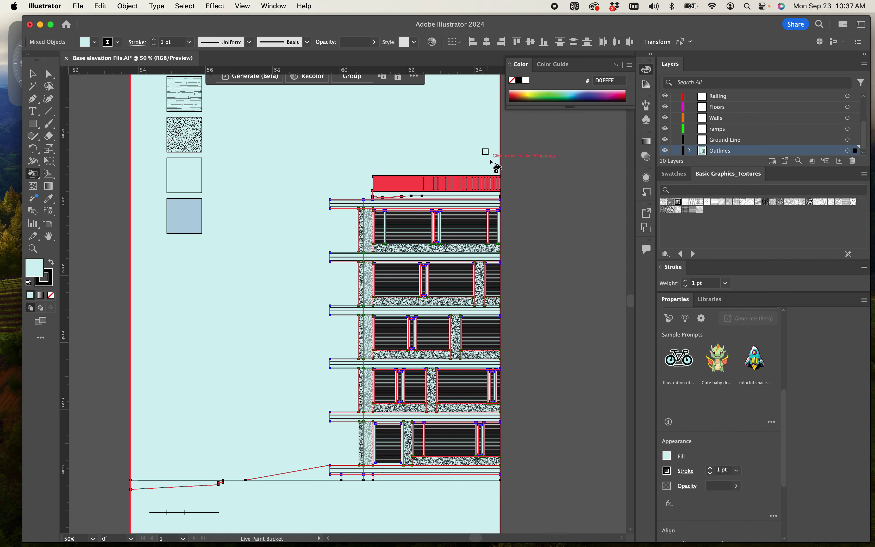
left_click(475, 209)
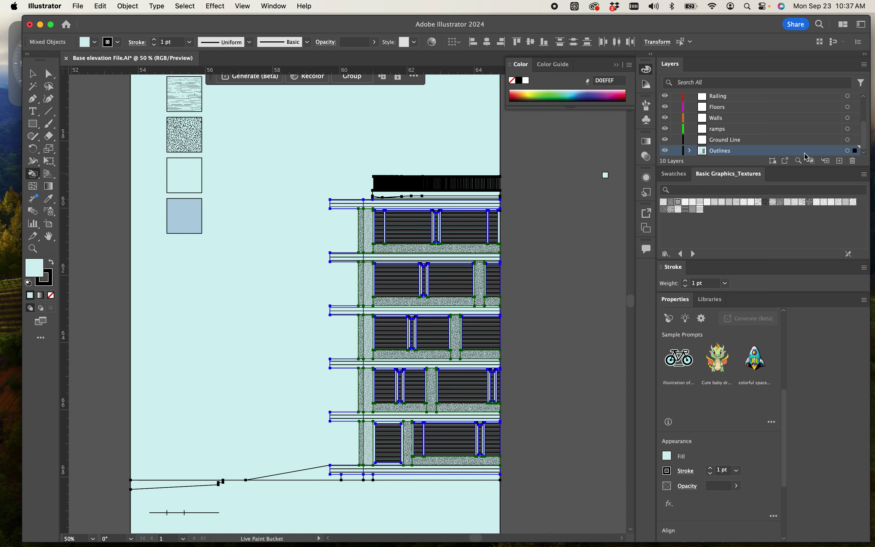
key("v")
key("super+equal")
key("super+equal")
key("super+equal")
key("super+equal")
key("super+equal")
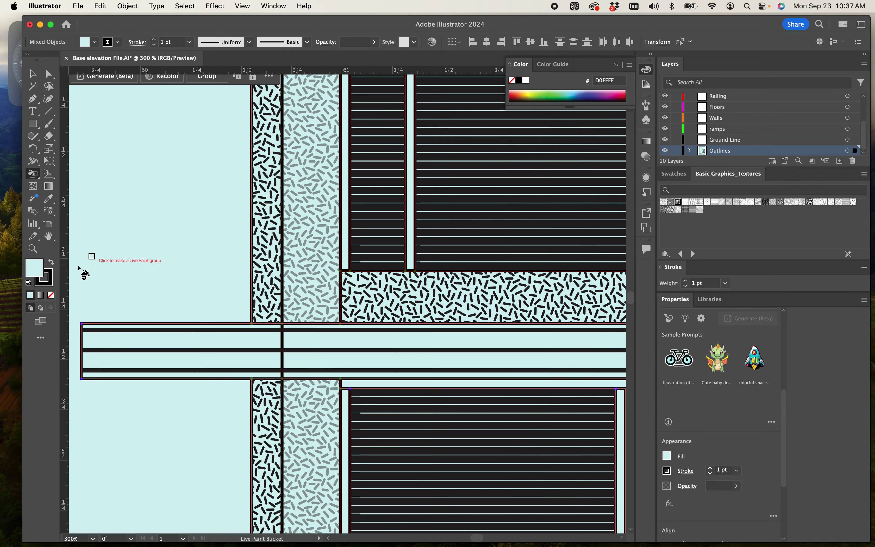
double_click(35, 273)
left_click(419, 302)
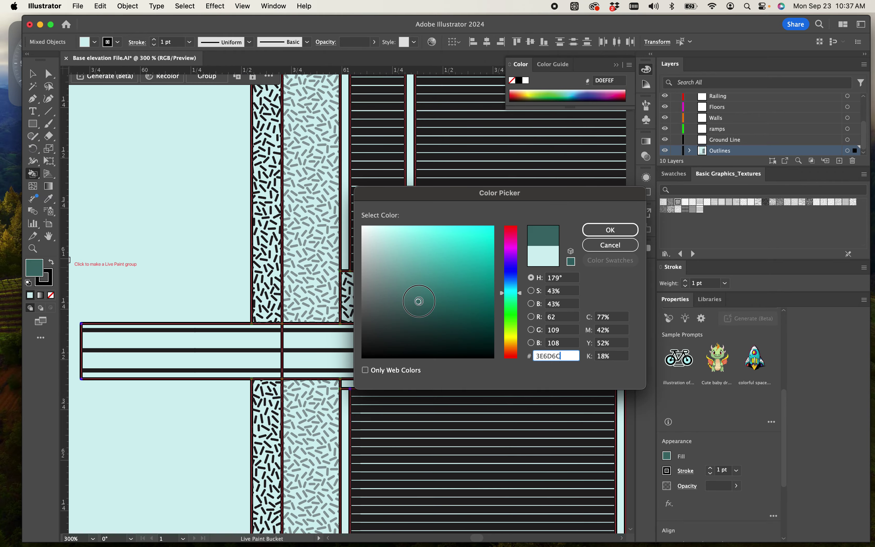
left_click(610, 230)
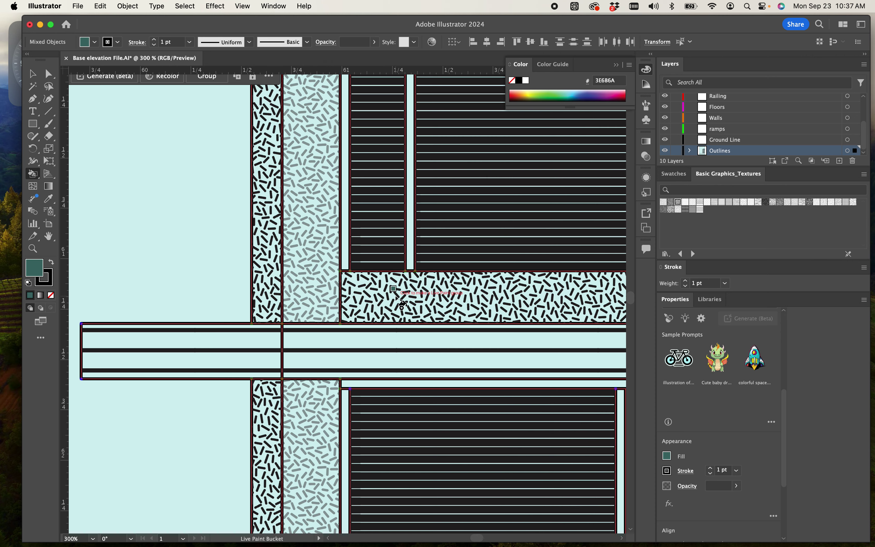
Convert the selected artwork to a Live Paint group and paint the sections of one floor slab band dark teal.
scroll(394, 297, "down", 5)
left_click(363, 221)
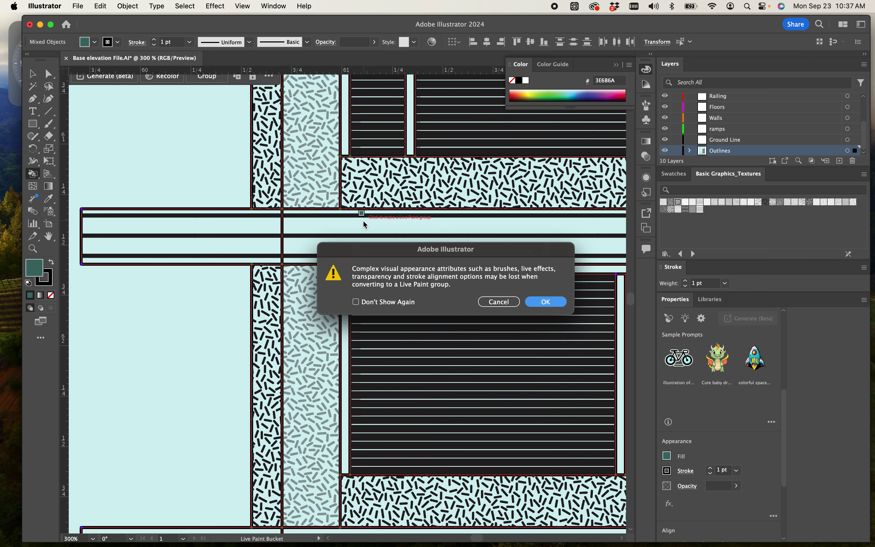
left_click(542, 302)
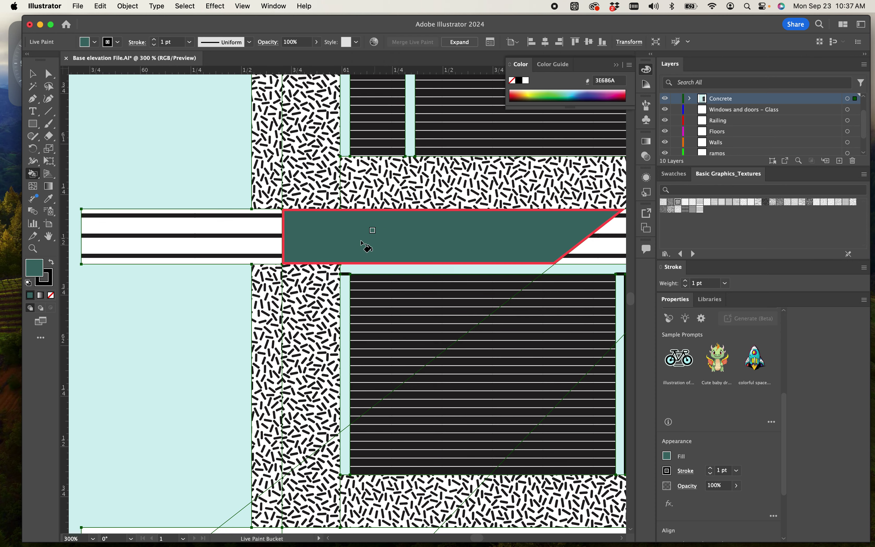
left_click(262, 236)
scroll(452, 239, "down", 5)
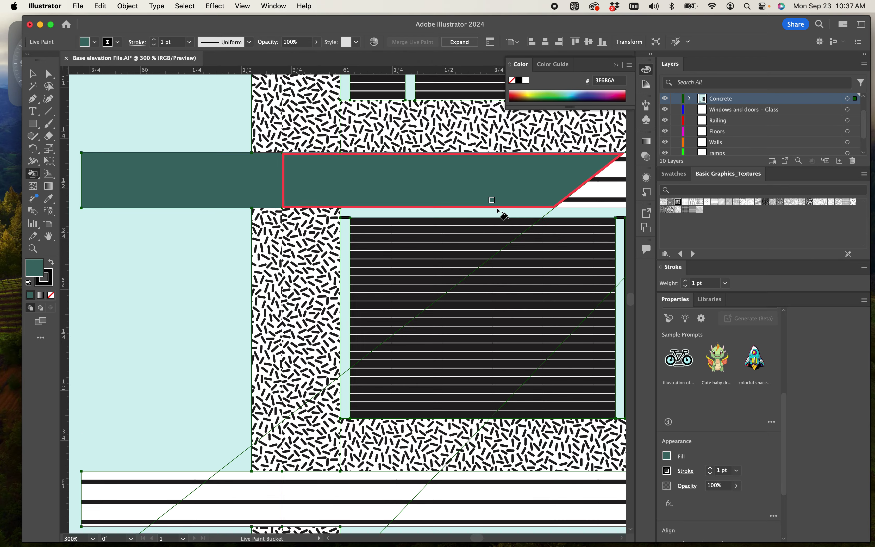
scroll(428, 227, "right", 10)
left_click(430, 227)
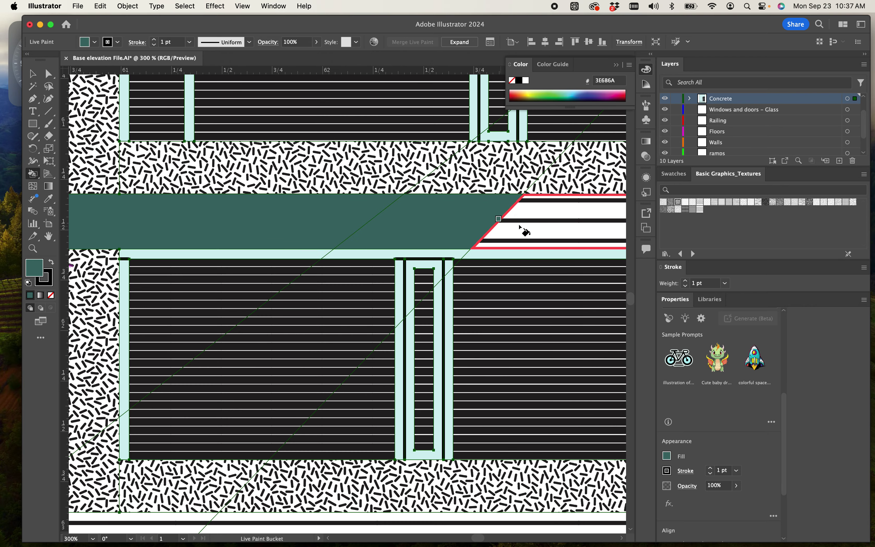
left_click_drag(536, 229, 239, 359)
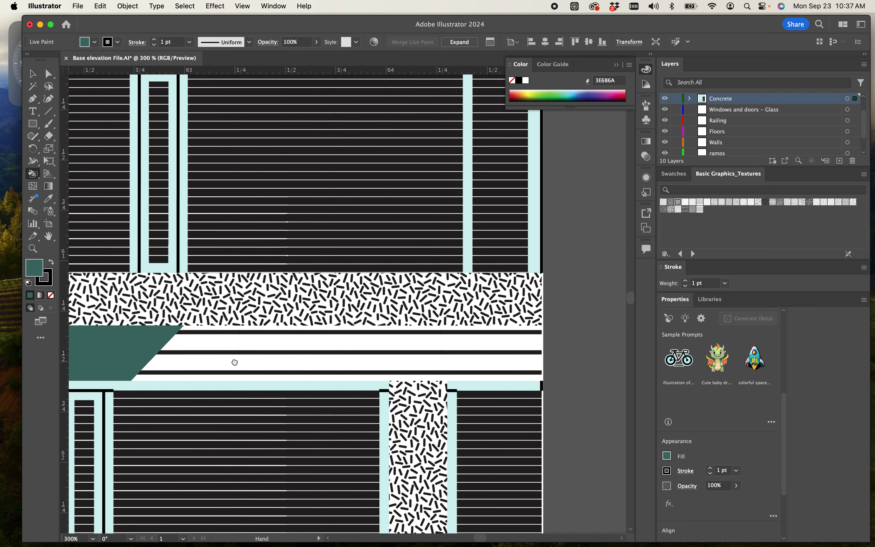
left_click(242, 356)
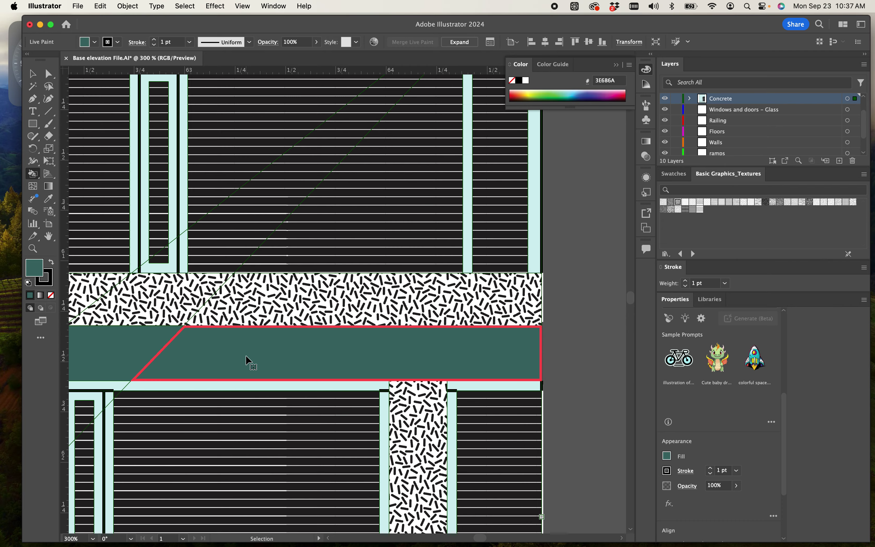
Undo the teal slab fills and the Live Paint conversion, continuing back through the aqua fill on the linework group.
key("super+z")
key("super+z")
scroll(239, 354, "down", 10)
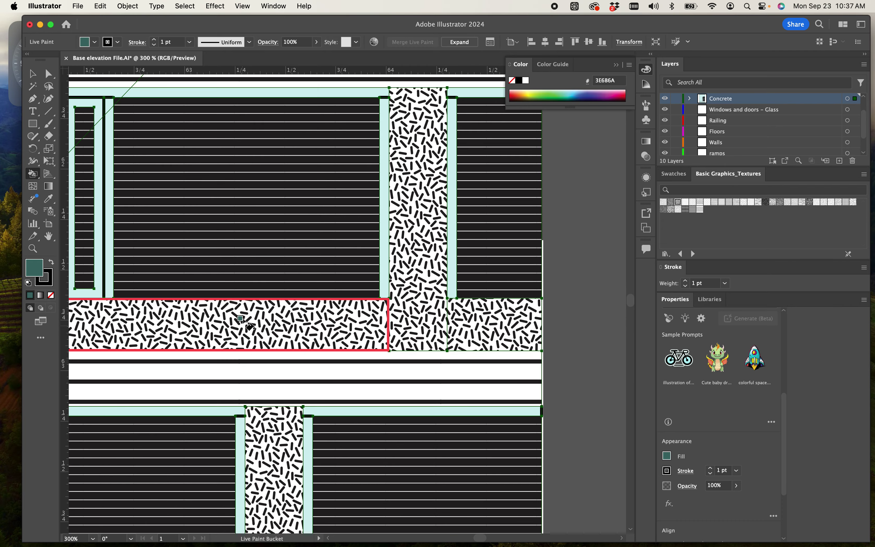
scroll(239, 354, "left", 7)
key("super+a")
scroll(347, 322, "down", 10)
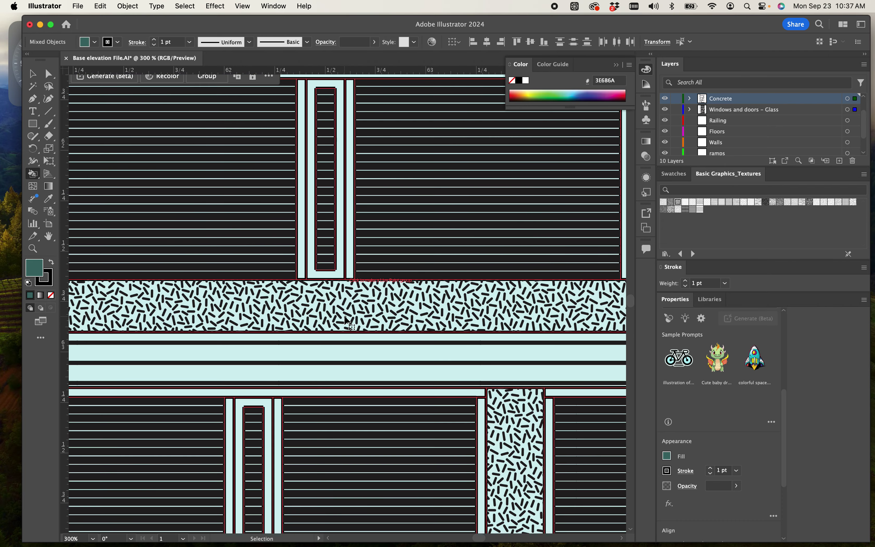
key("super+z")
key("super+z")
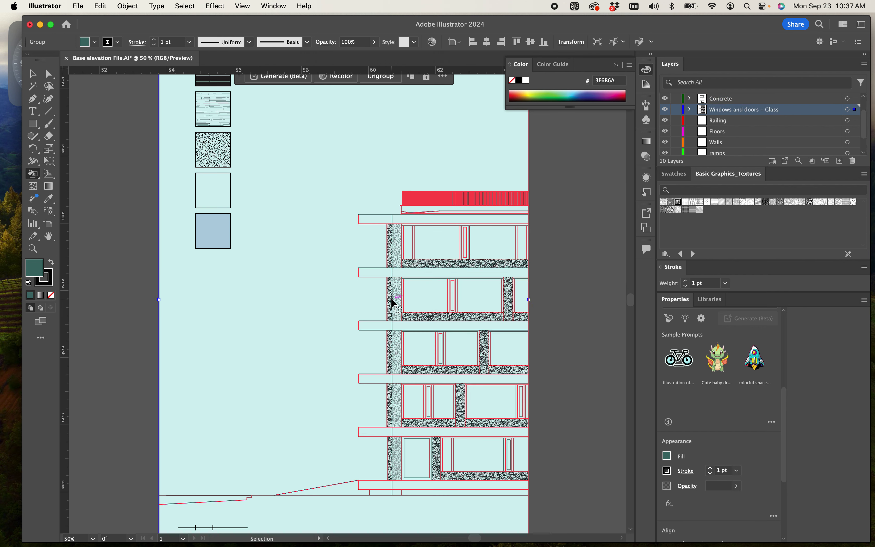
Dismiss the Live Paint instruction message and set it not to show again.
left_click(543, 337)
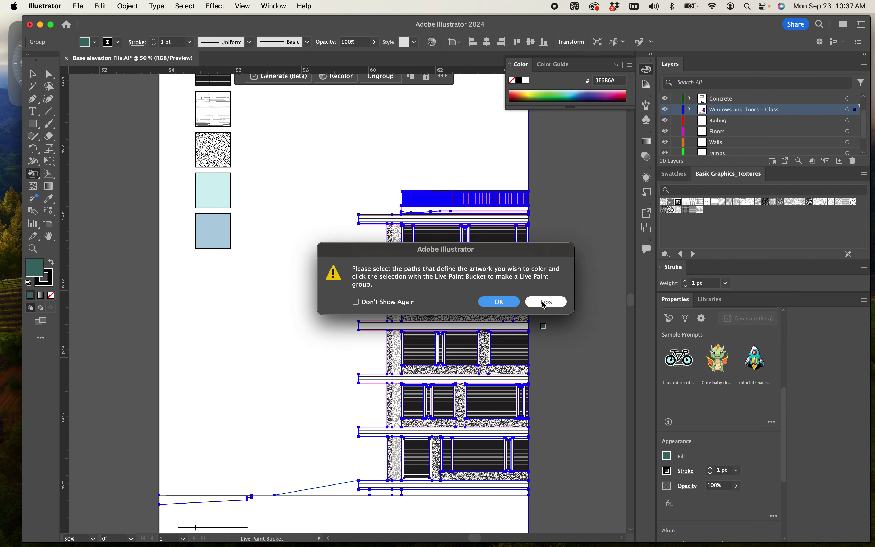
left_click(416, 302)
left_click(501, 302)
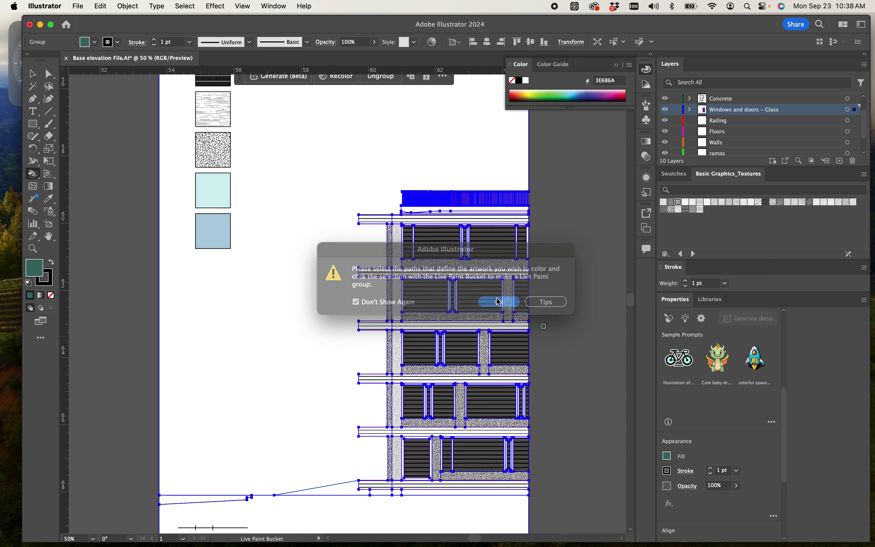
Inspect the upper floors' linework up close, clear the selection, and return to a view of the whole artboard.
key("super+equal")
key("super+equal")
key("super+equal")
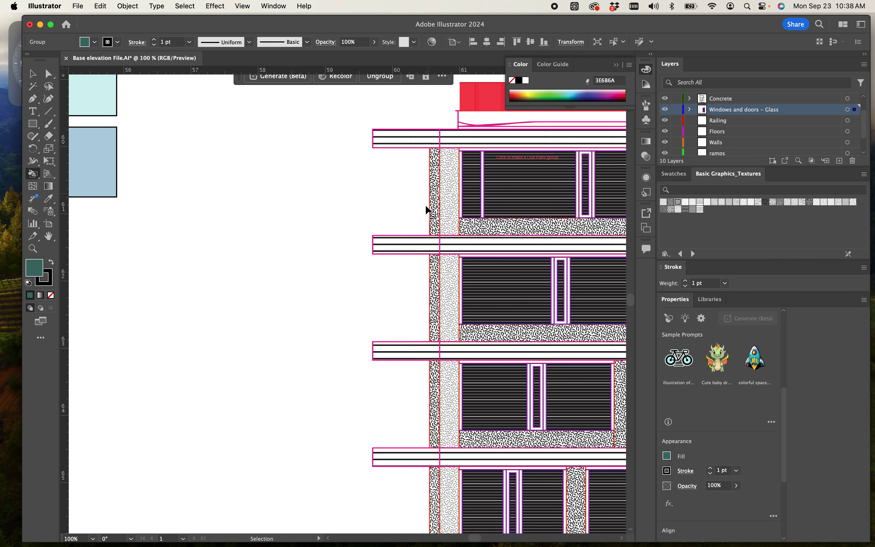
left_click_drag(542, 253, 345, 349)
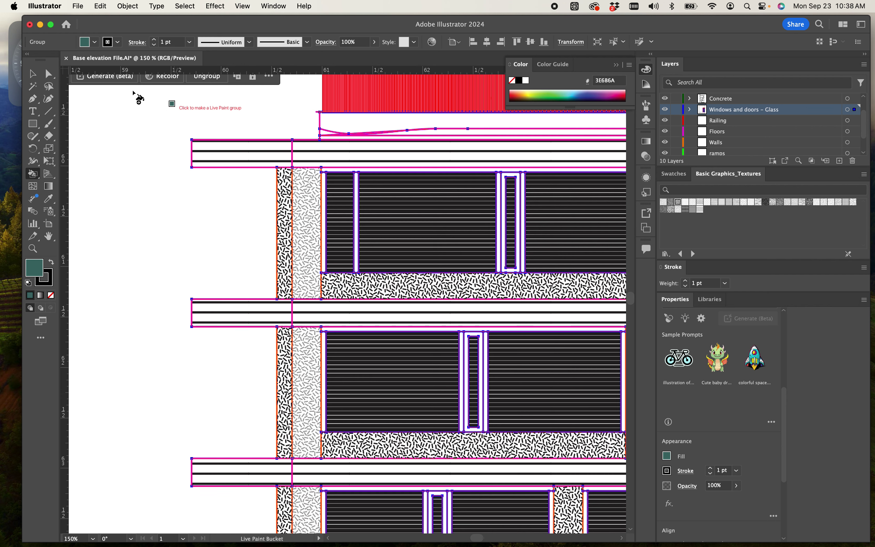
left_click(33, 74)
left_click(90, 170)
key("super+minus")
key("super+minus")
key("super+minus")
key("super+minus")
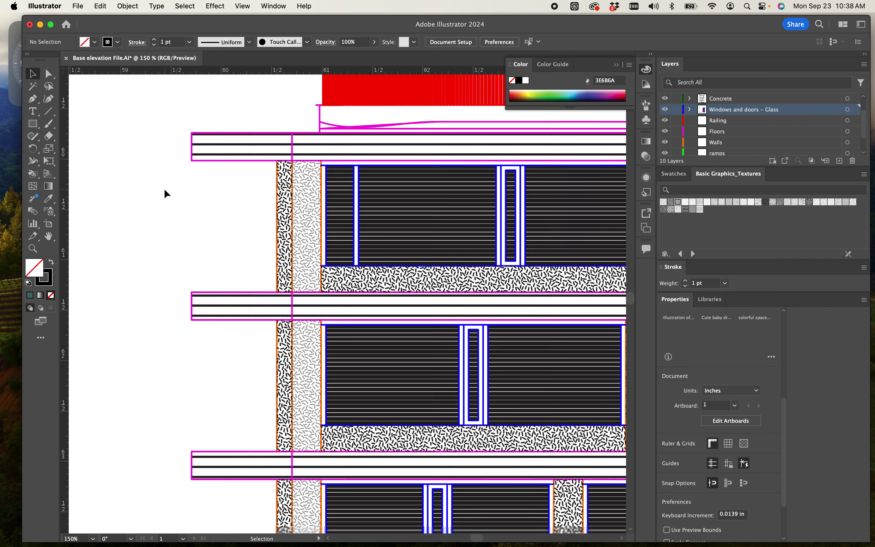
scroll(362, 304, "left", 3)
scroll(361, 304, "down", 3)
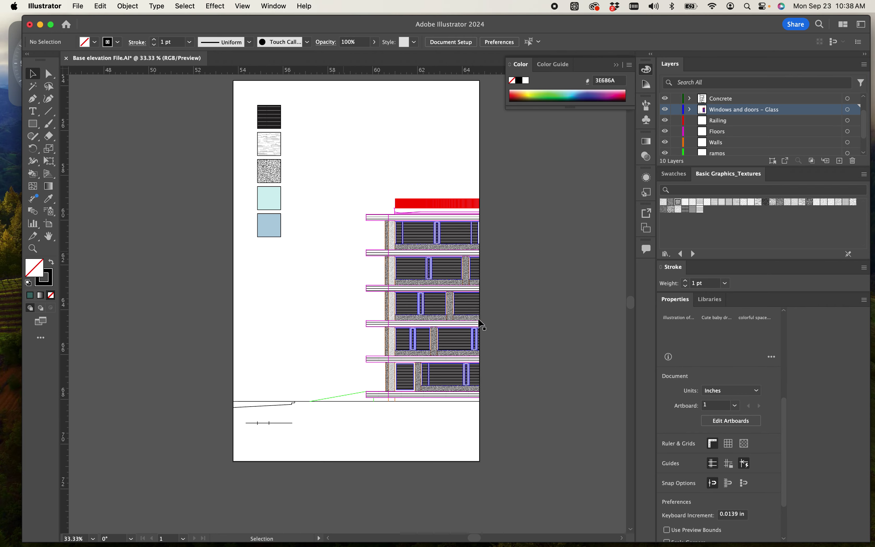
Select the elevation artwork for the Live Paint Bucket and enlarge the color spectrum for picking a fill.
left_click_drag(379, 252, 316, 165)
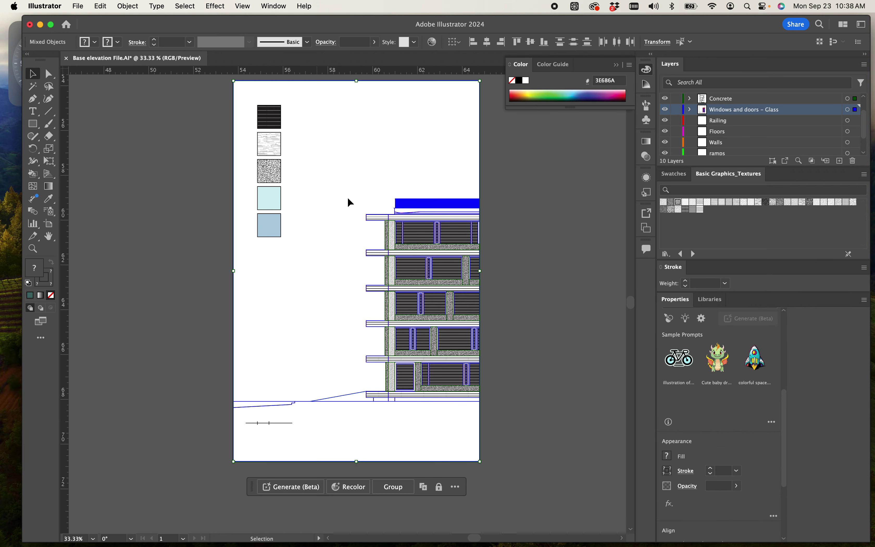
key("k")
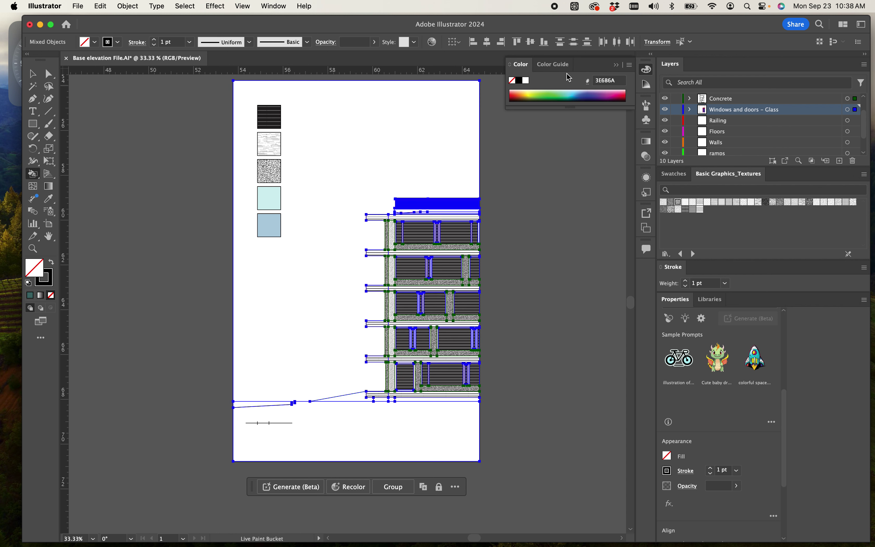
left_click_drag(575, 110, 575, 209)
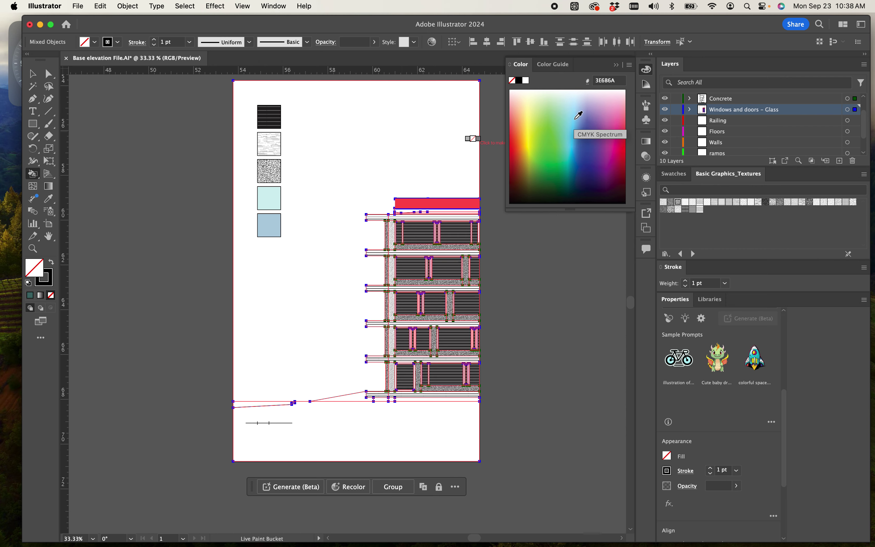
Convert the selected elevation artwork into a Live Paint group and fill its top two floor slabs with light blue BAE5F5.
left_click(575, 99)
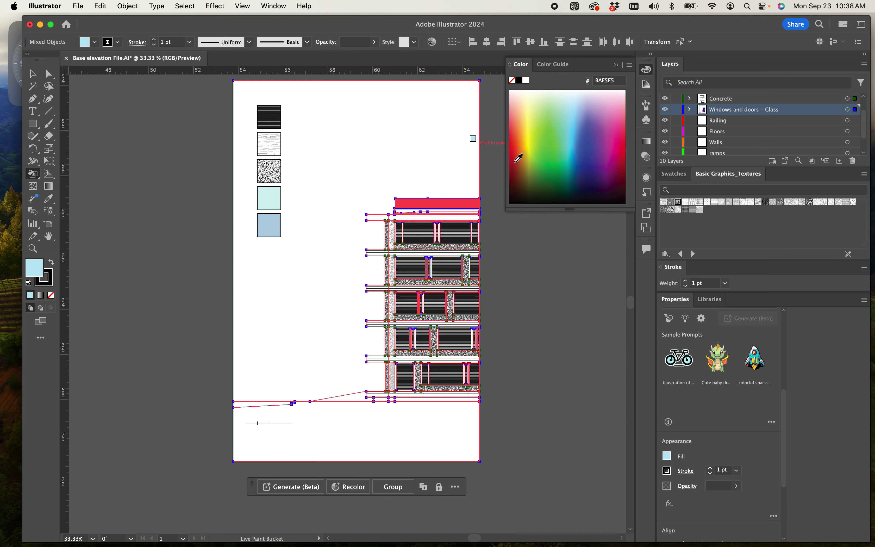
key("super+equal")
key("super+equal")
key("super+equal")
key("super+equal")
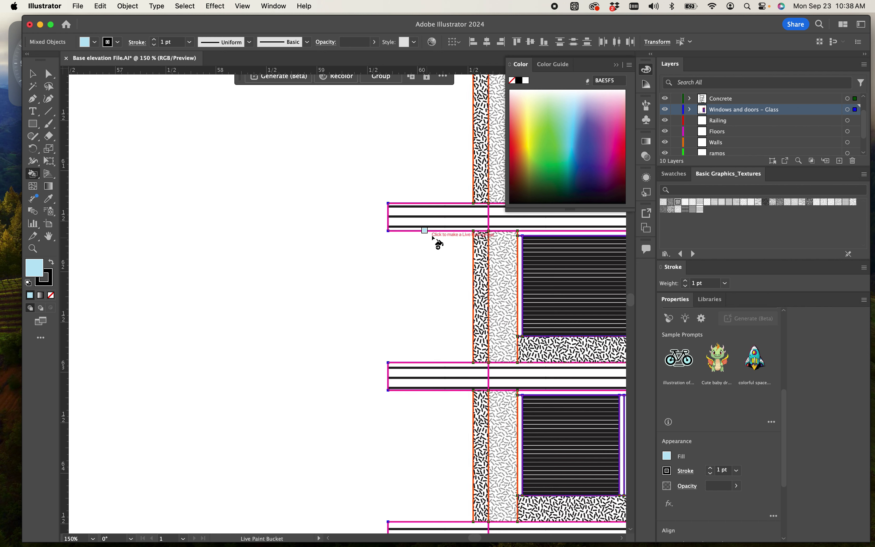
scroll(474, 235, "down", 3)
scroll(473, 235, "right", 5)
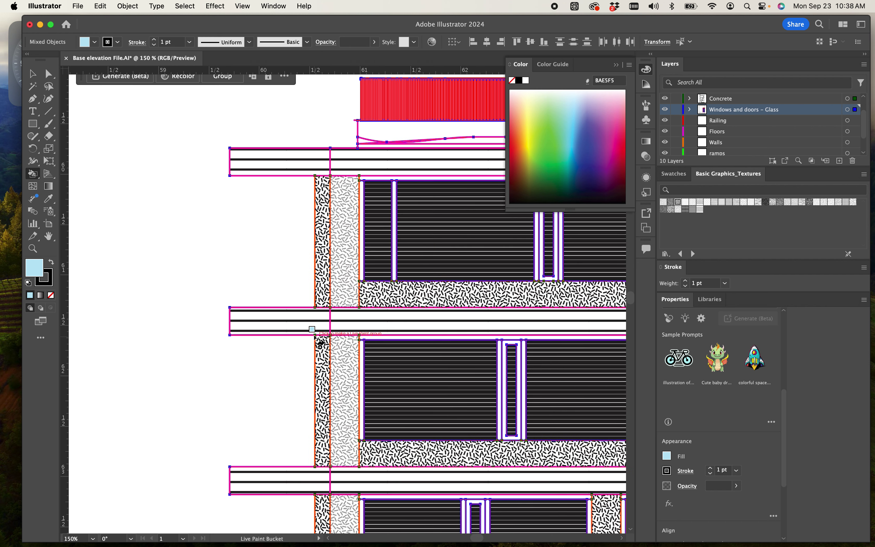
left_click(294, 328)
left_click(542, 302)
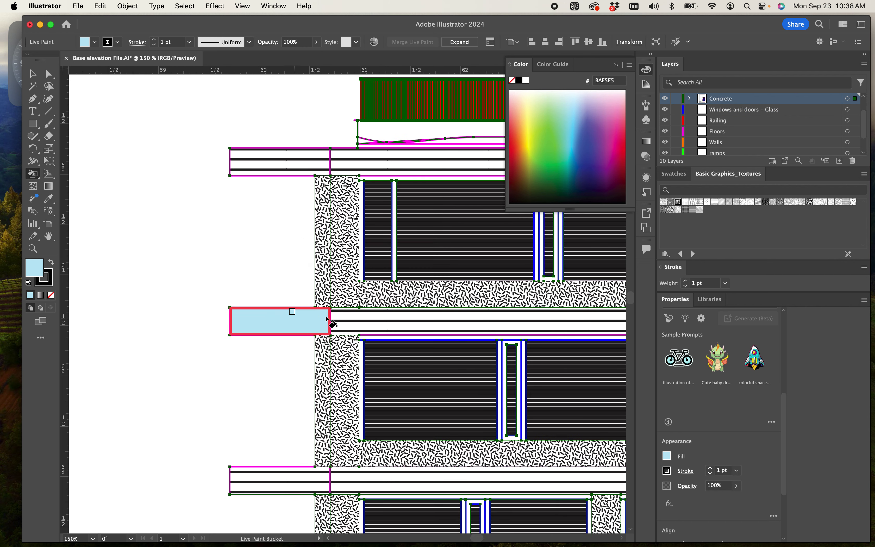
left_click(371, 322)
left_click(304, 161)
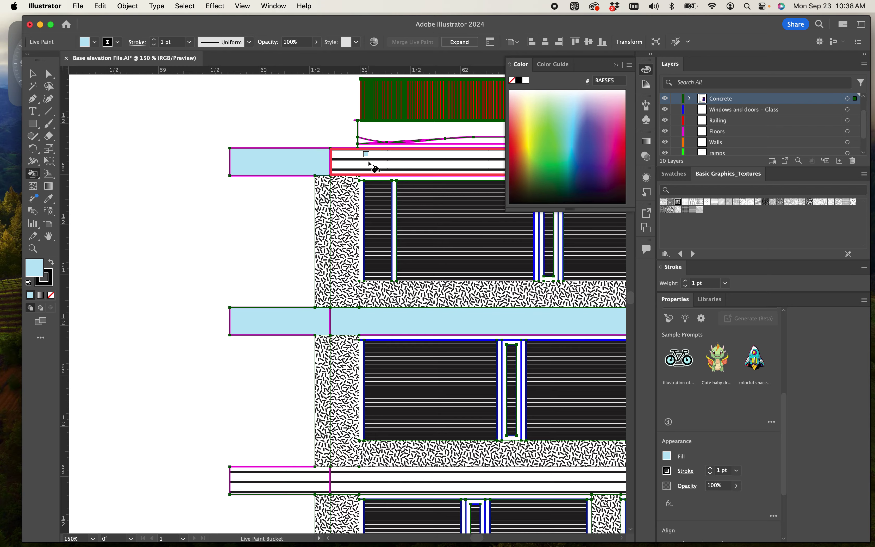
left_click(371, 166)
Fill both portions of the third and fourth floor slabs from the top with the same light blue.
scroll(219, 375, "up", 5)
scroll(219, 375, "right", 7)
scroll(241, 398, "down", 8)
scroll(242, 398, "left", 7)
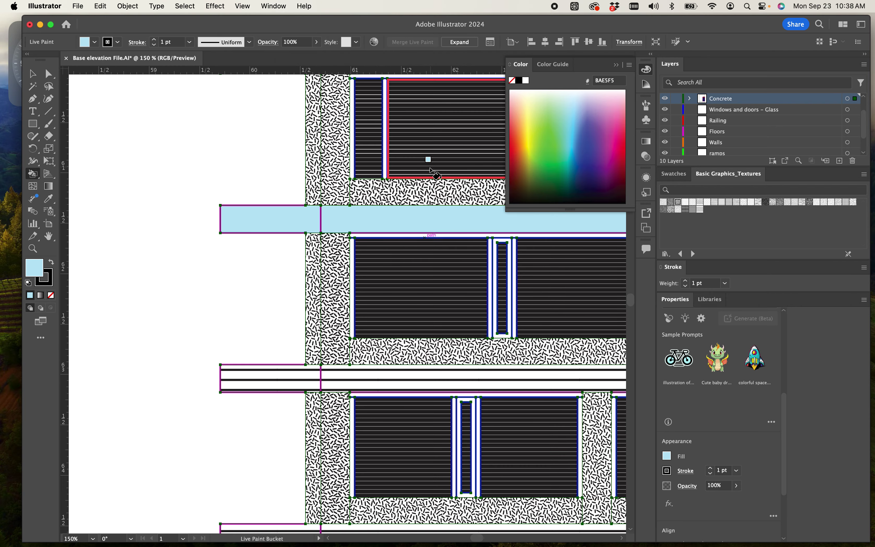
left_click(262, 378)
left_click(356, 376)
scroll(398, 398, "down", 6)
left_click(306, 319)
left_click(343, 319)
Fill the two lowest floor slabs, including their overhangs, with the same light blue.
scroll(358, 353, "down", 5)
scroll(358, 352, "left", 2)
left_click(311, 342)
left_click(410, 356)
scroll(398, 326, "down", 4)
left_click(329, 389)
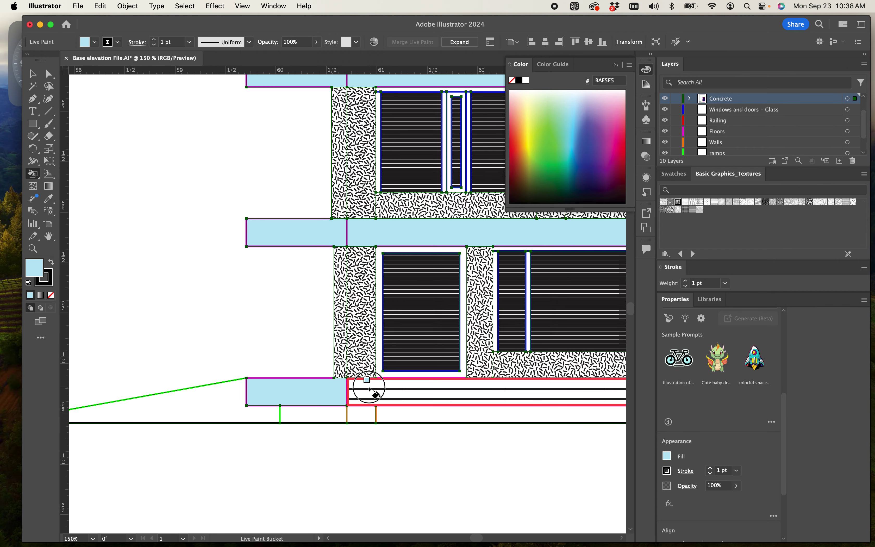
left_click(372, 388)
Try a dark green 035348 fill on the main part of the lowest slab and undo it.
left_click_drag(580, 117, 566, 184)
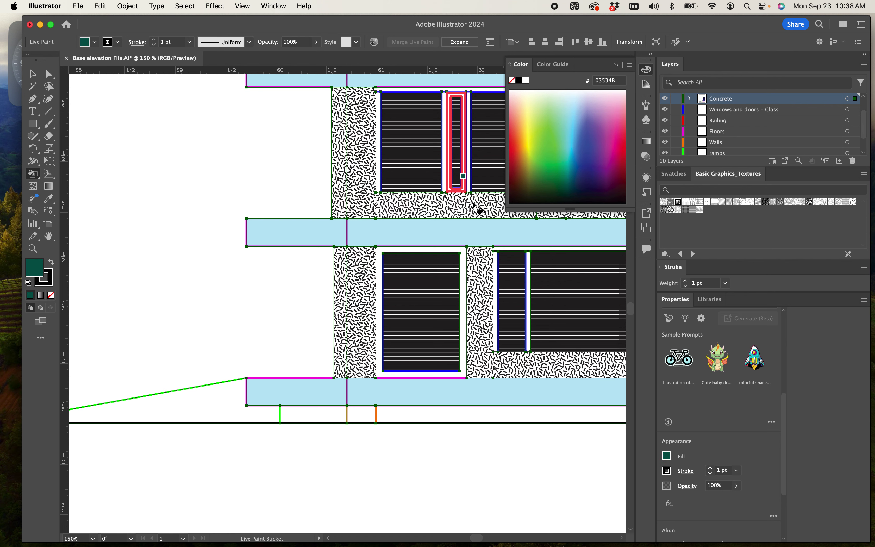
left_click(443, 388)
left_click_drag(567, 132, 568, 94)
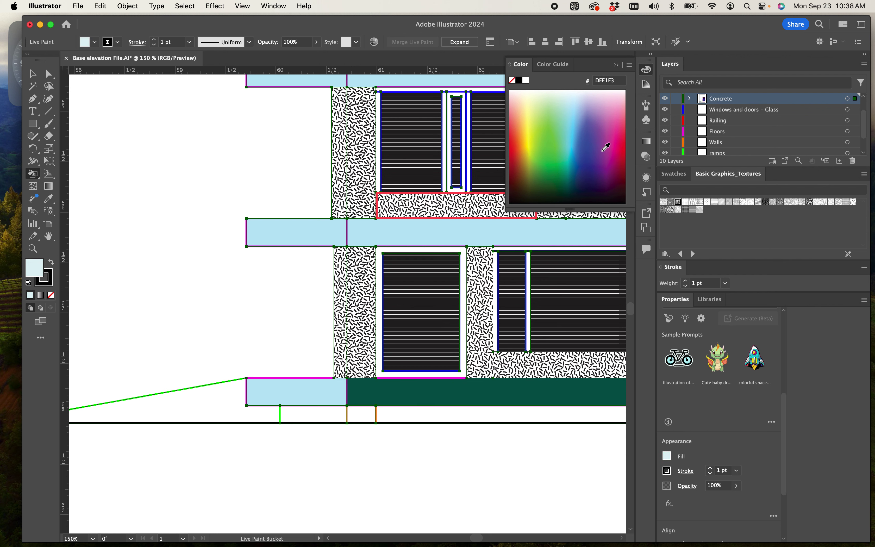
key("super+z")
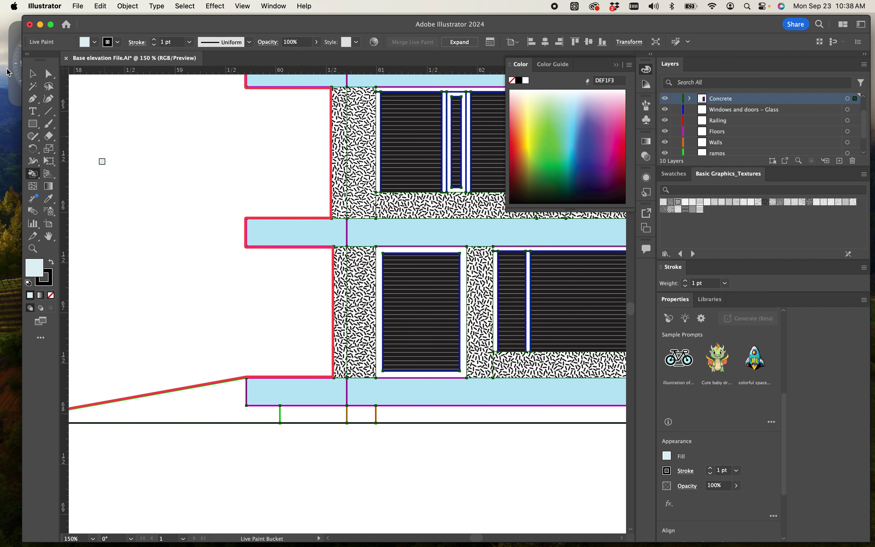
Expand the Live Paint group into regular artwork.
left_click(34, 75)
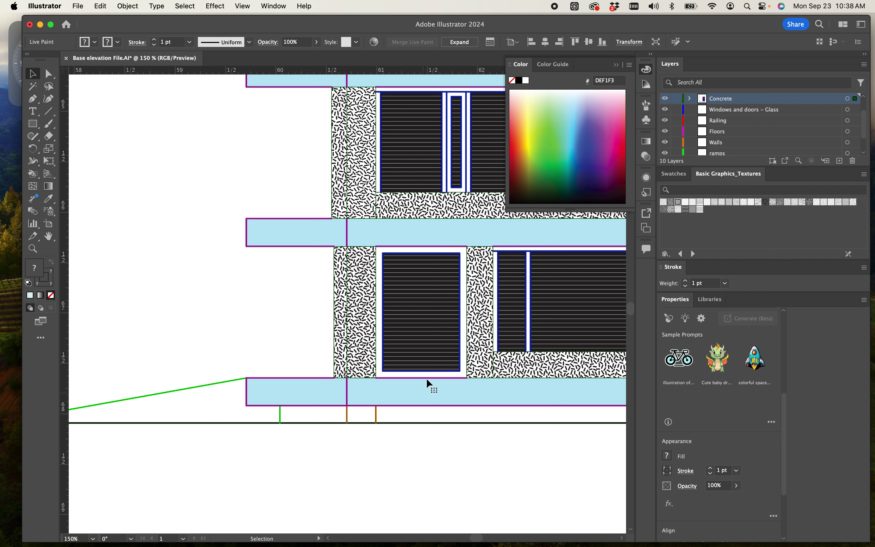
left_click(189, 6)
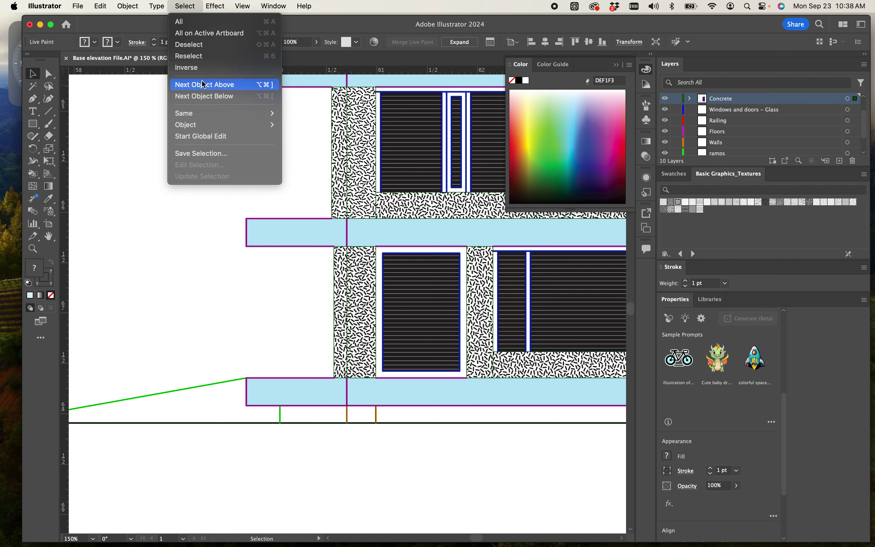
left_click(96, 124)
scroll(768, 441, "down", 3)
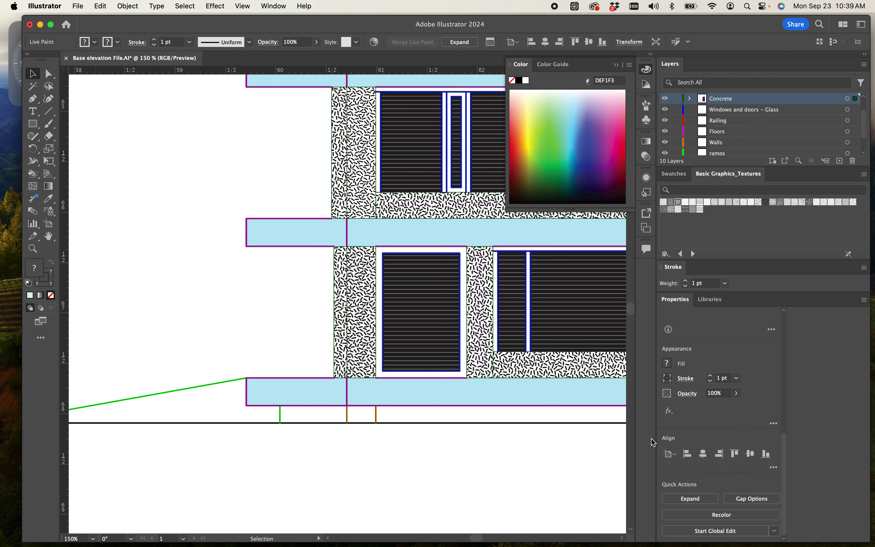
left_click(695, 498)
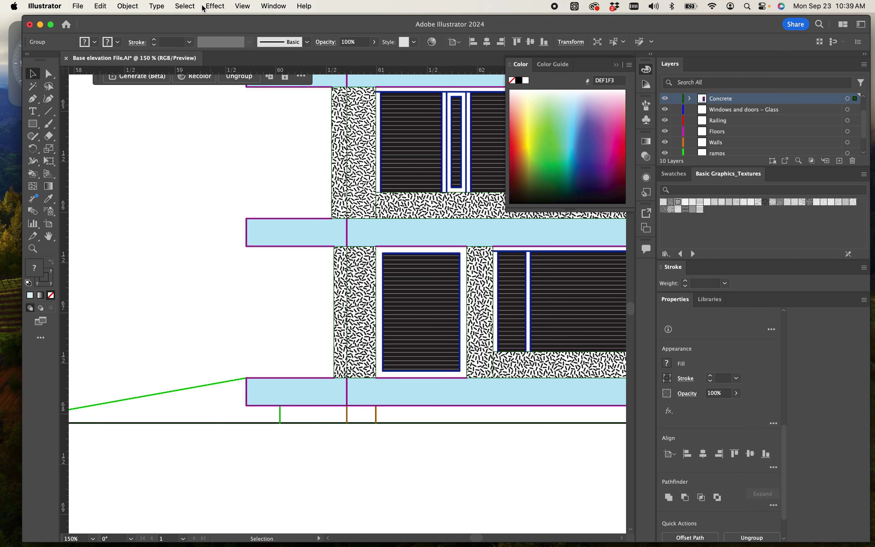
Try to select all objects that share the expanded group's appearance.
left_click(185, 6)
mouse_move(208, 114)
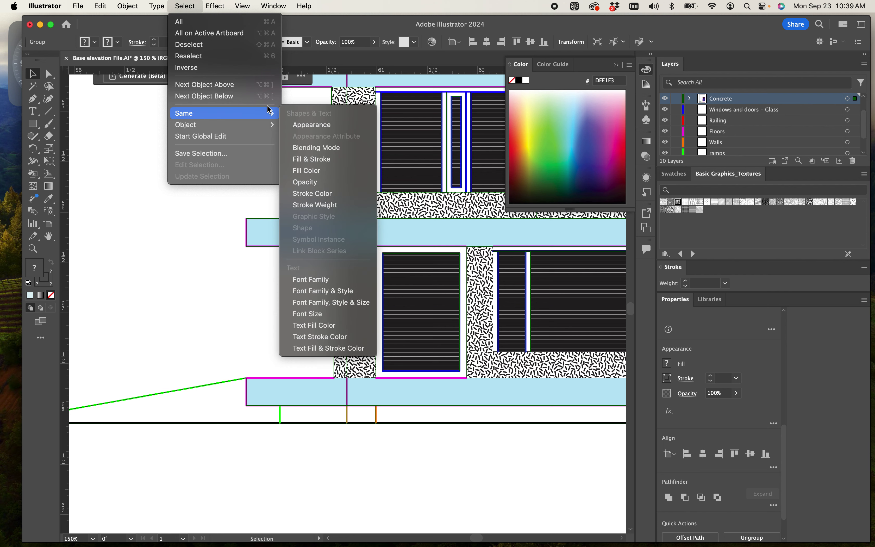
left_click(305, 124)
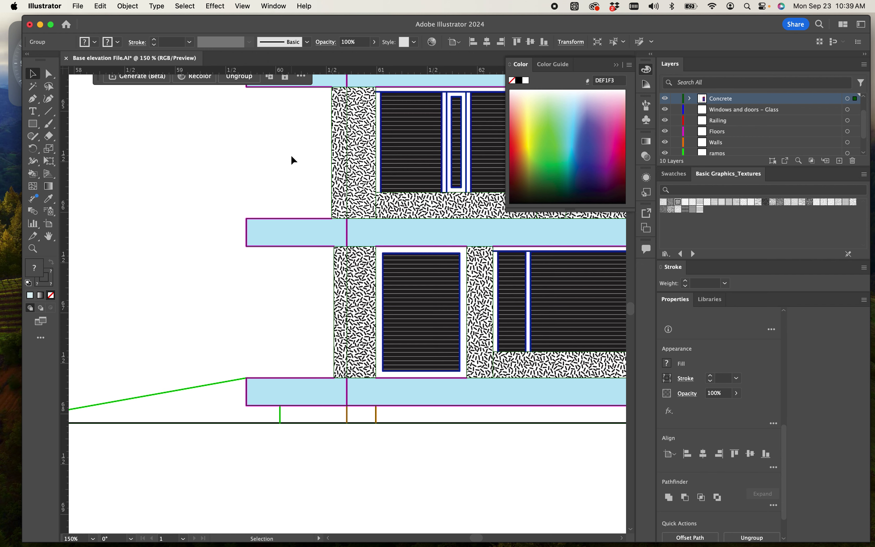
key("super+minus")
key("super+minus")
key("super+minus")
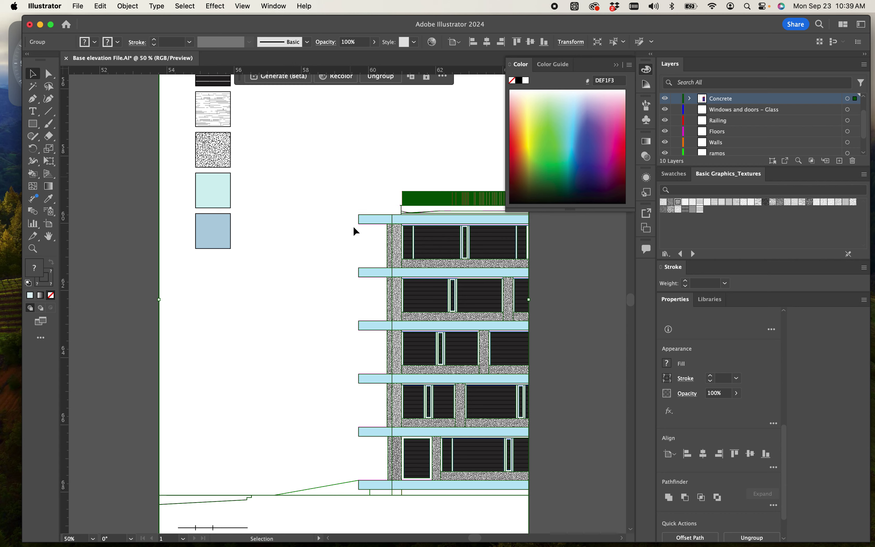
scroll(354, 230, "down", 3)
scroll(354, 230, "right", 2)
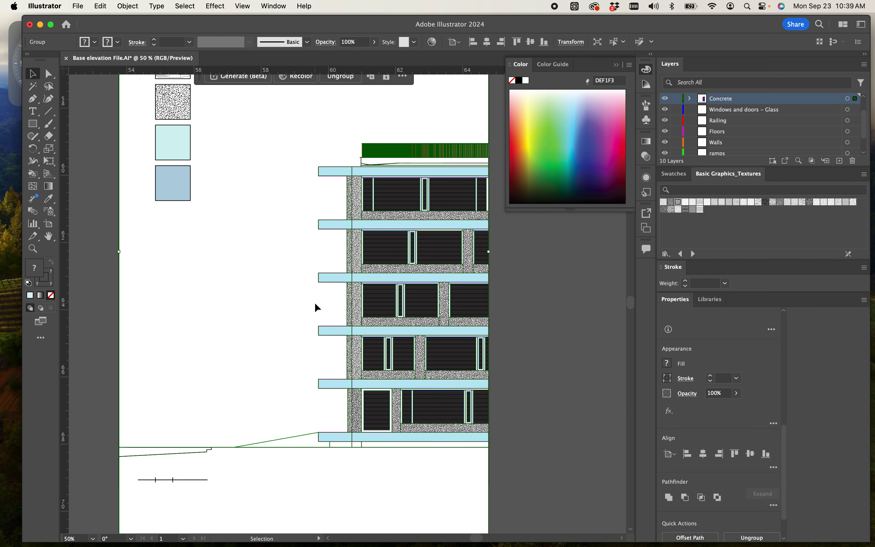
scroll(319, 291, "up", 3)
scroll(319, 291, "right", 1)
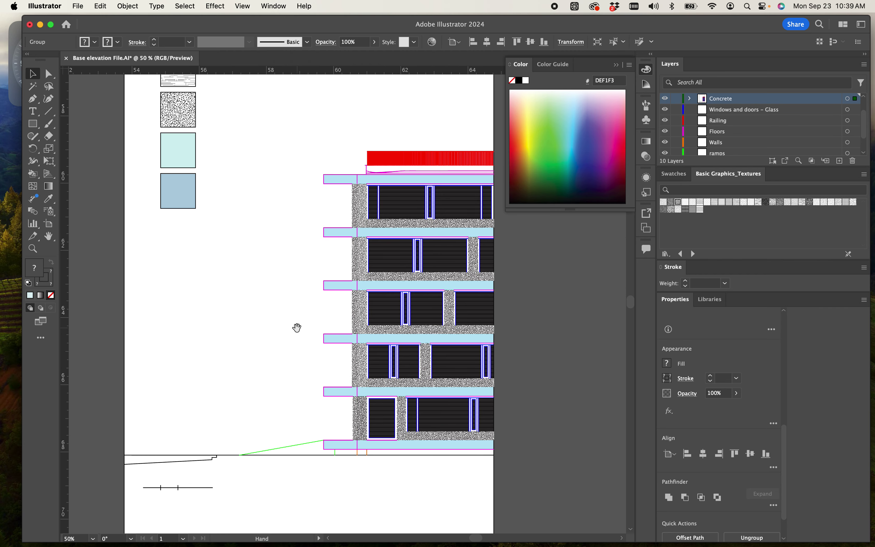
key("super+plus")
key("super+plus")
left_click_drag(375, 324, 246, 297)
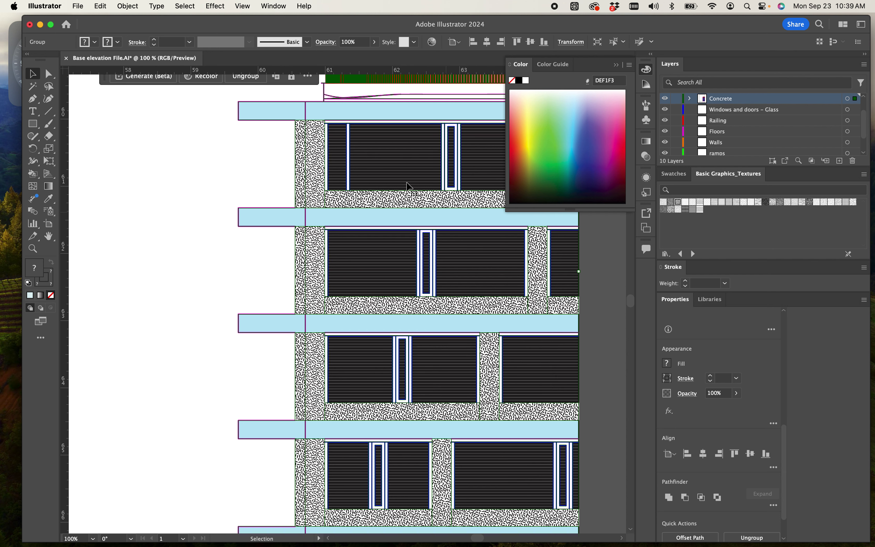
left_click(192, 9)
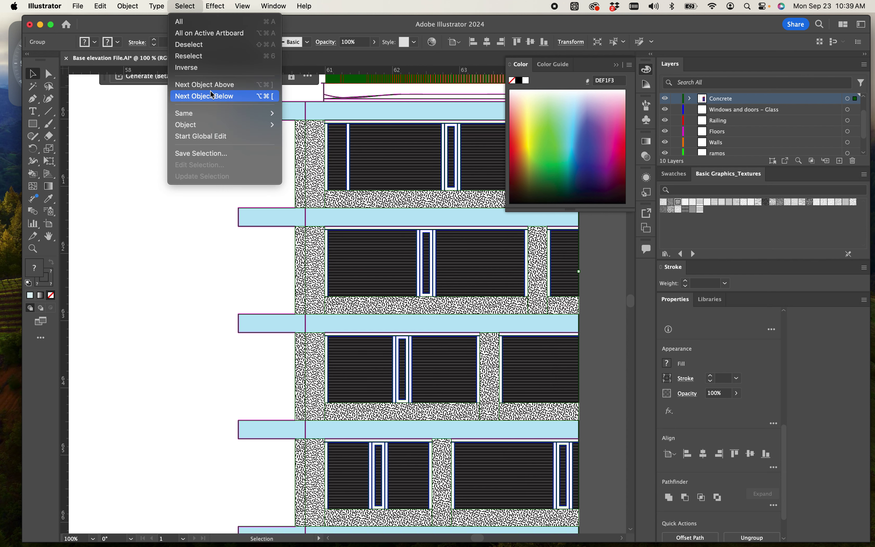
mouse_move(213, 119)
left_click(320, 125)
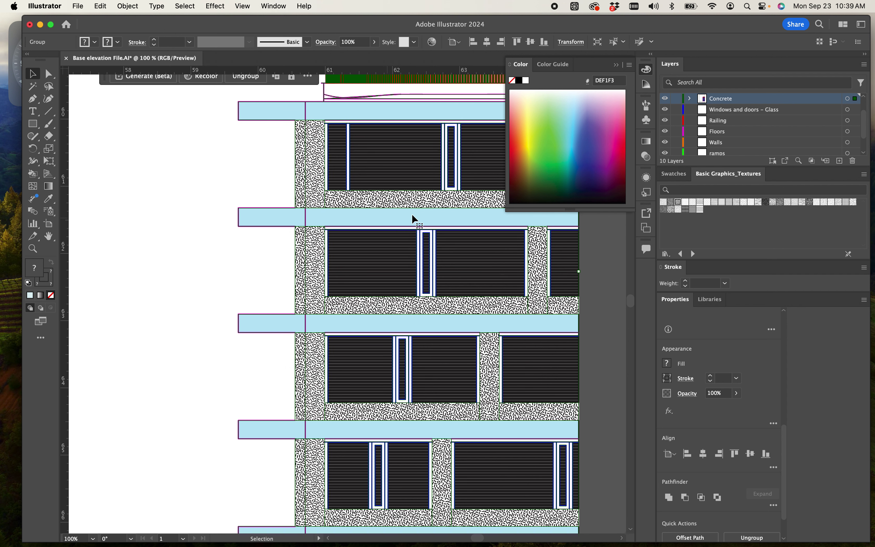
Isolate the Concrete layer to inspect its artwork, and turn all the other layers back on.
scroll(666, 117, "down", 2)
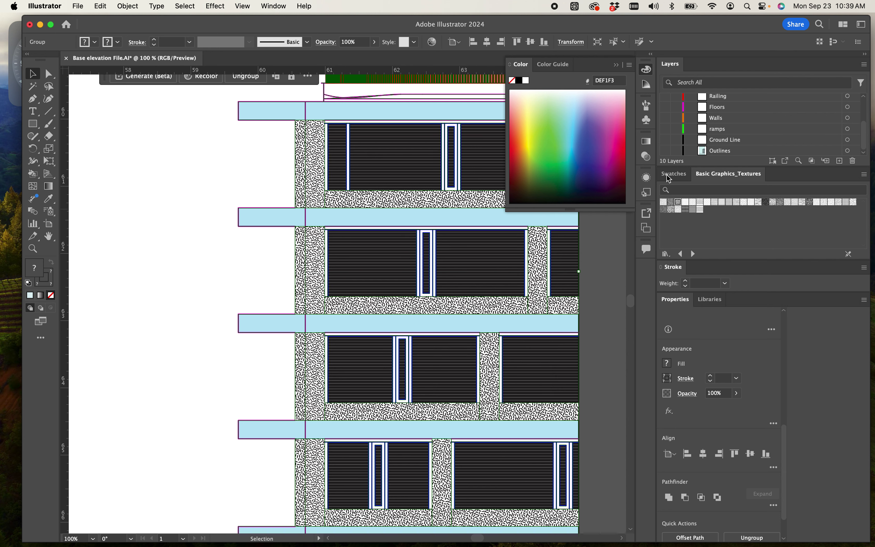
scroll(672, 134, "up", 4)
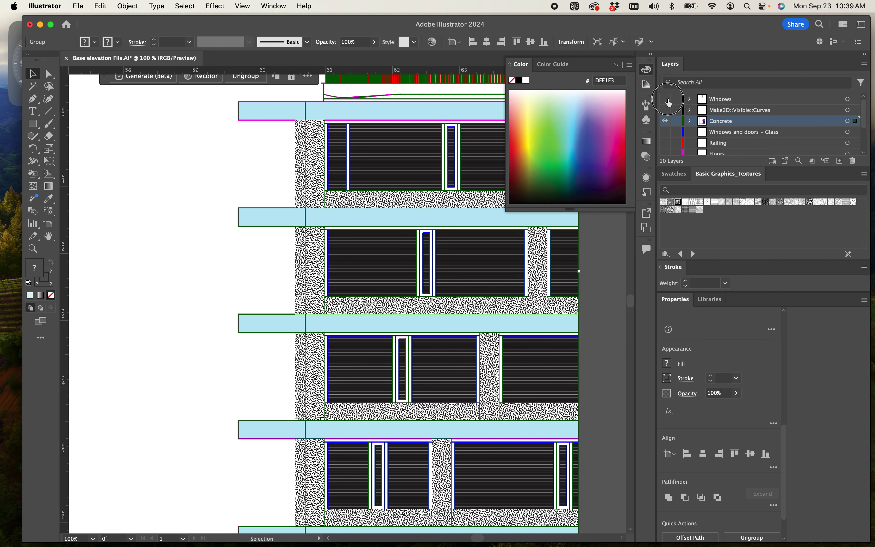
left_click(669, 124, "alt")
left_click(669, 124, "alt")
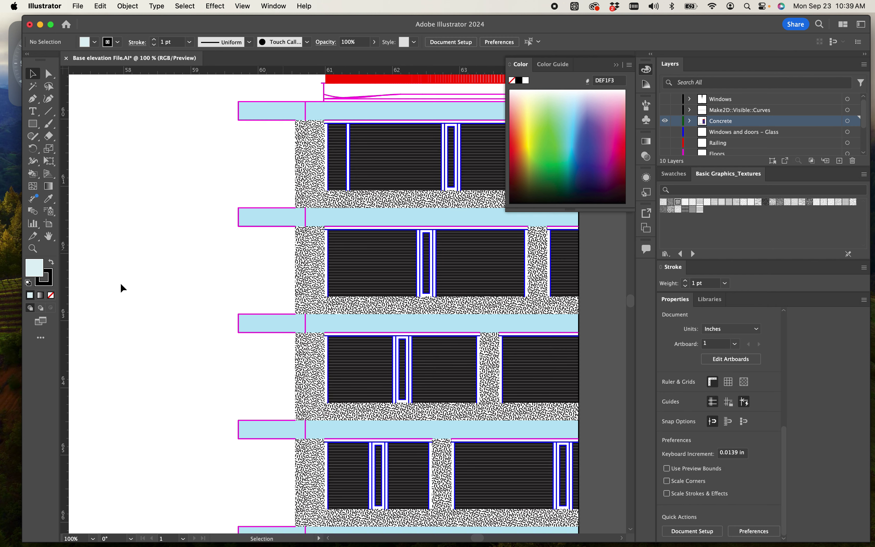
key("super+minus")
key("super+minus")
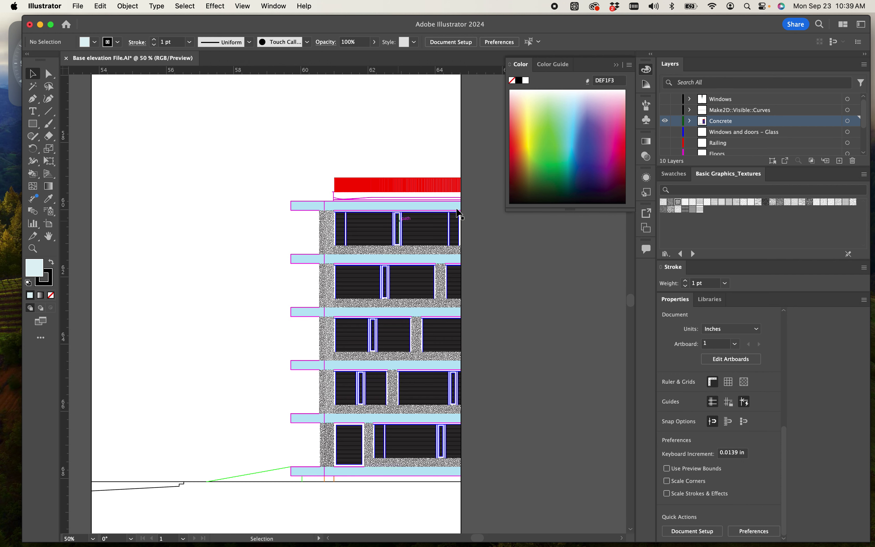
scroll(293, 170, "up", 5)
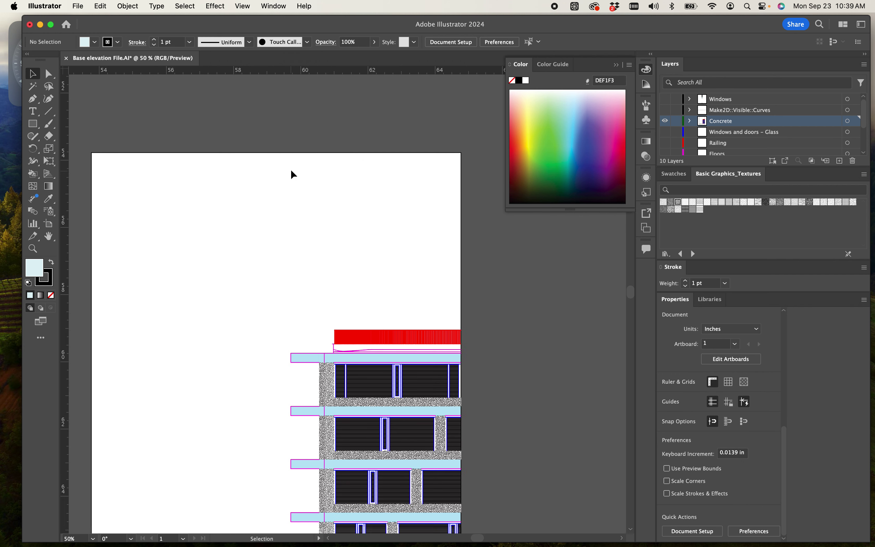
left_click_drag(665, 109, 665, 99)
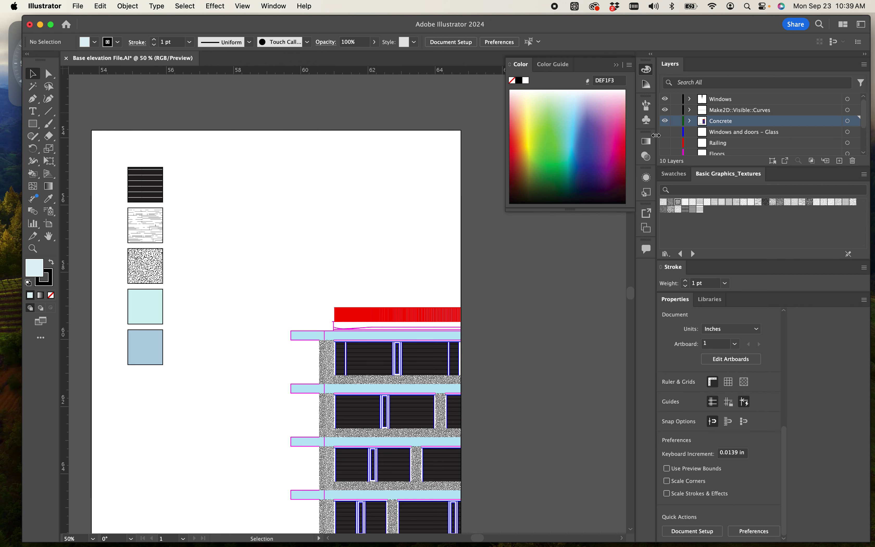
left_click_drag(668, 133, 668, 163)
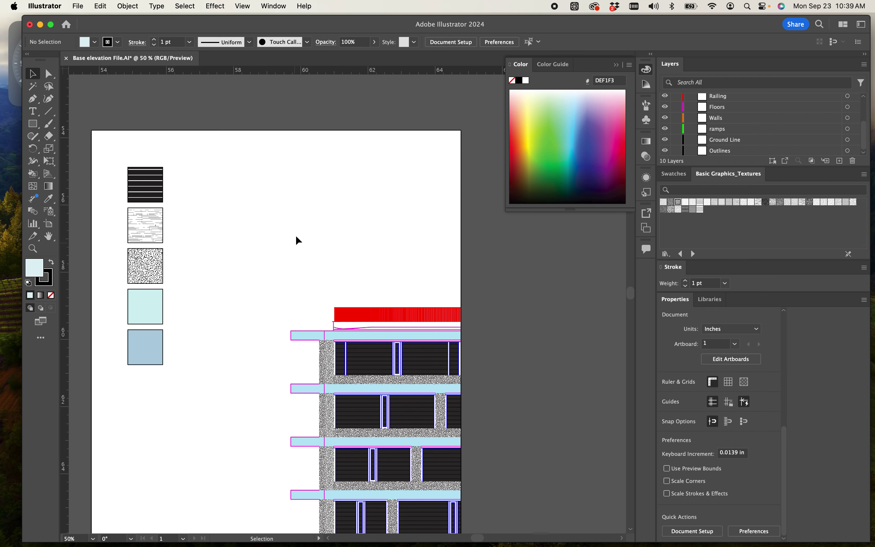
Delete the five material sample squares beside the elevation.
scroll(296, 233, "down", 3)
scroll(297, 231, "down", 1)
scroll(268, 197, "up", 2)
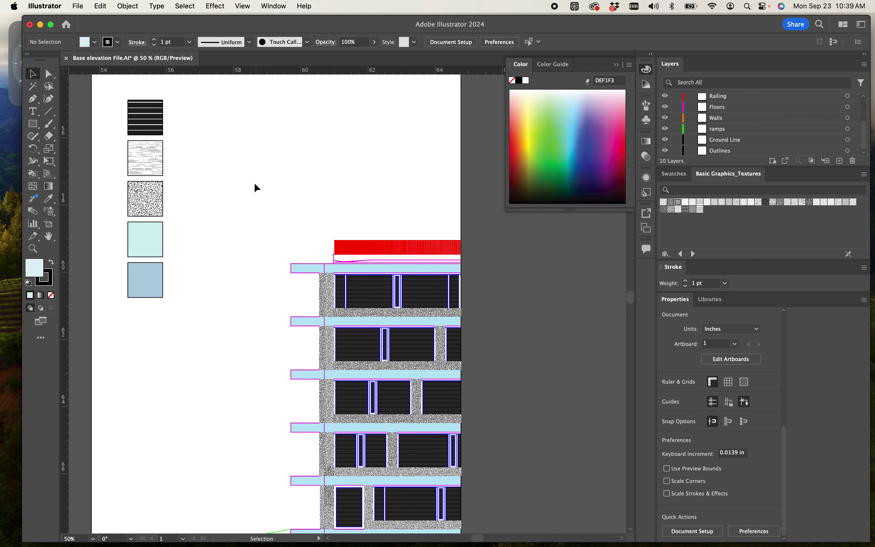
left_click_drag(117, 109, 201, 306)
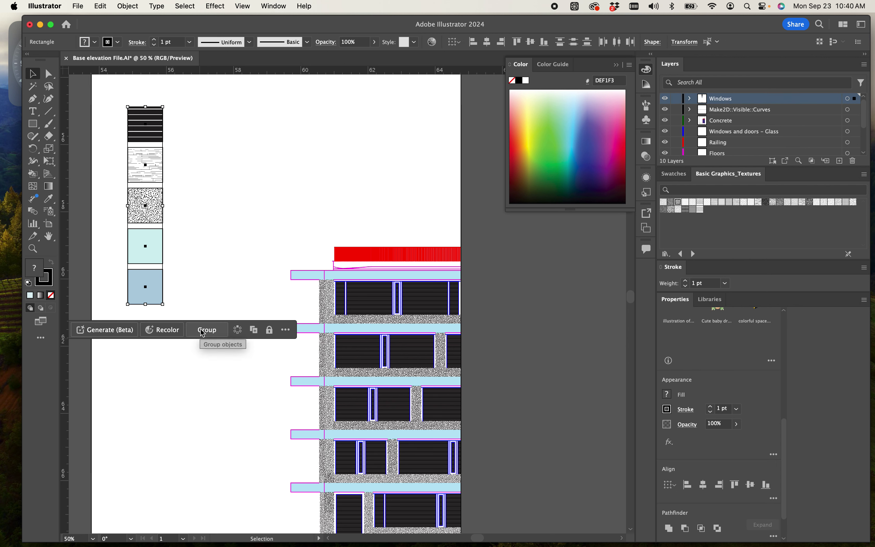
key("Delete")
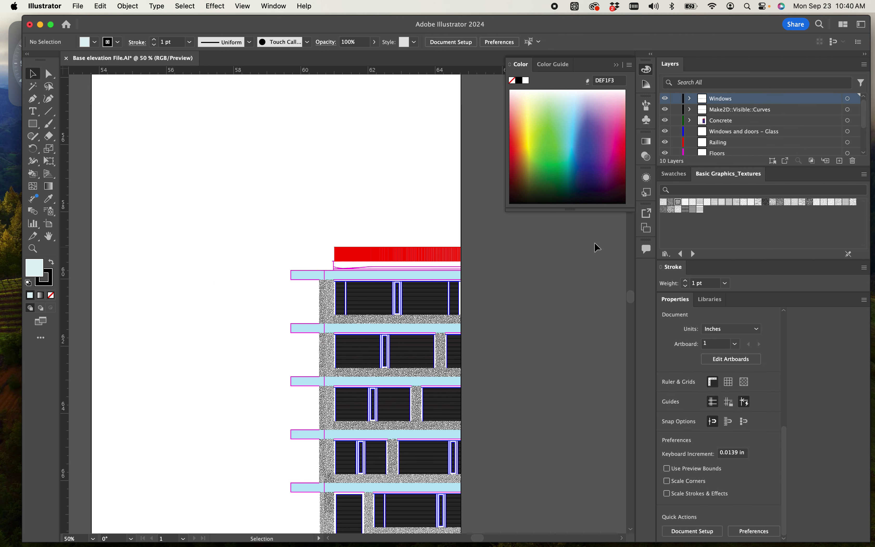
Ungroup the expanded elevation artwork on the Concrete layer.
left_click(398, 249)
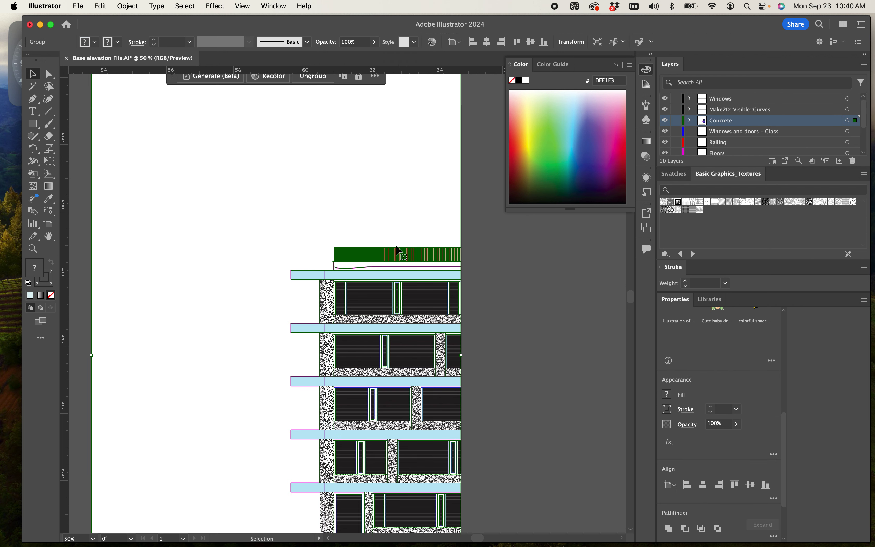
scroll(778, 452, "down", 4)
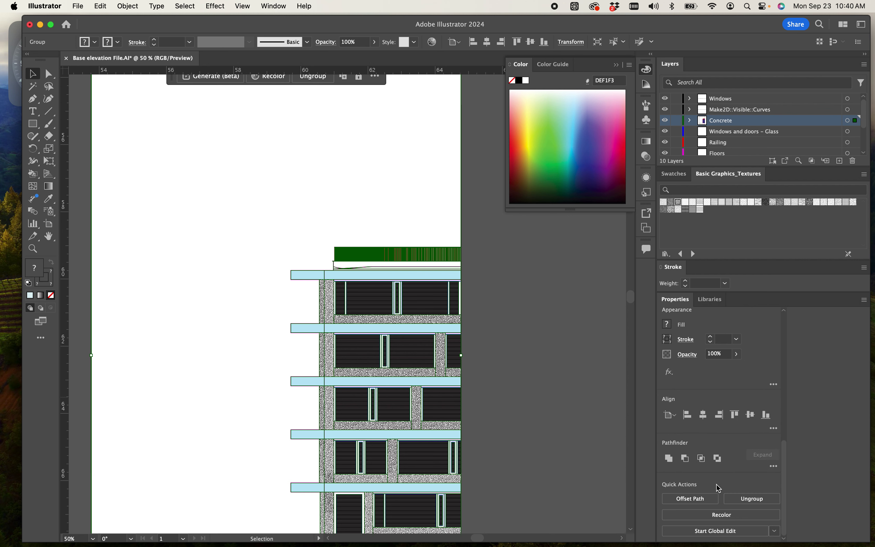
left_click(750, 501)
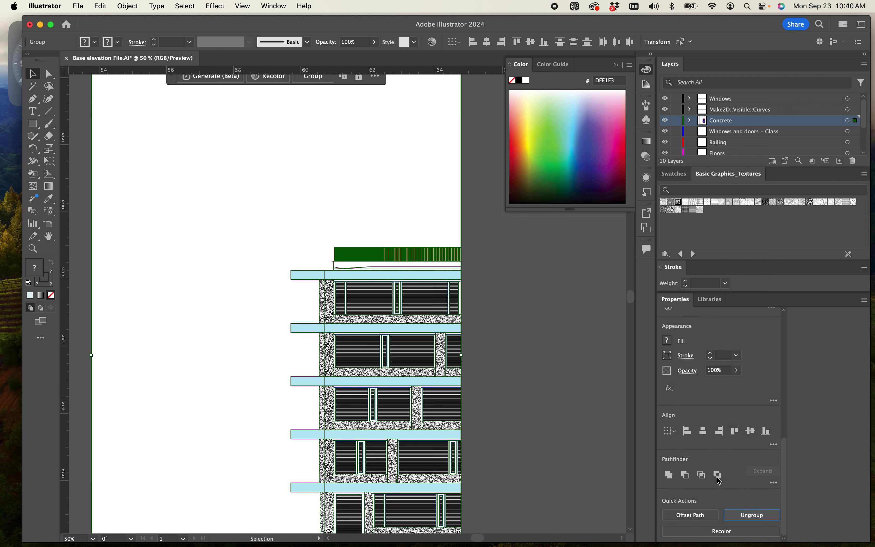
Ungroup the remaining linework group of the building elevation on the Concrete layer.
left_click(513, 318)
left_click(360, 264)
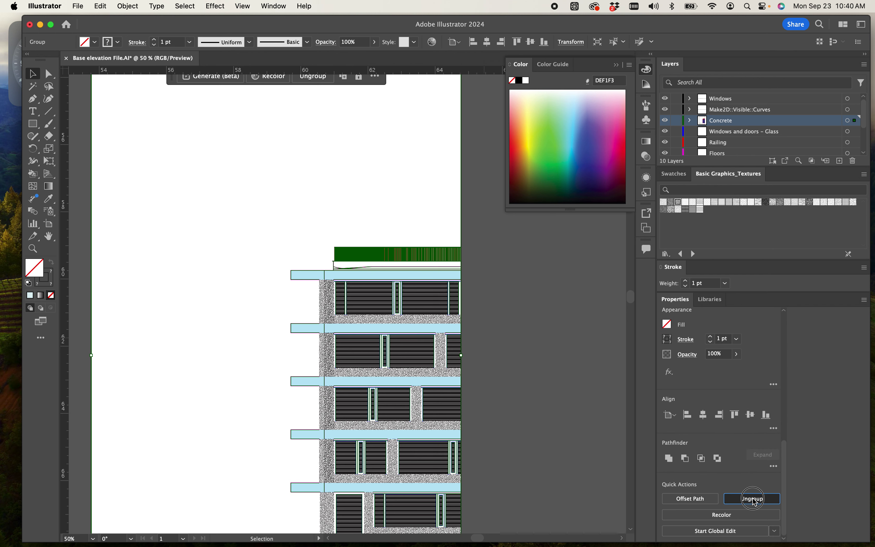
left_click(752, 498)
left_click(510, 317)
scroll(510, 318, "down", 5)
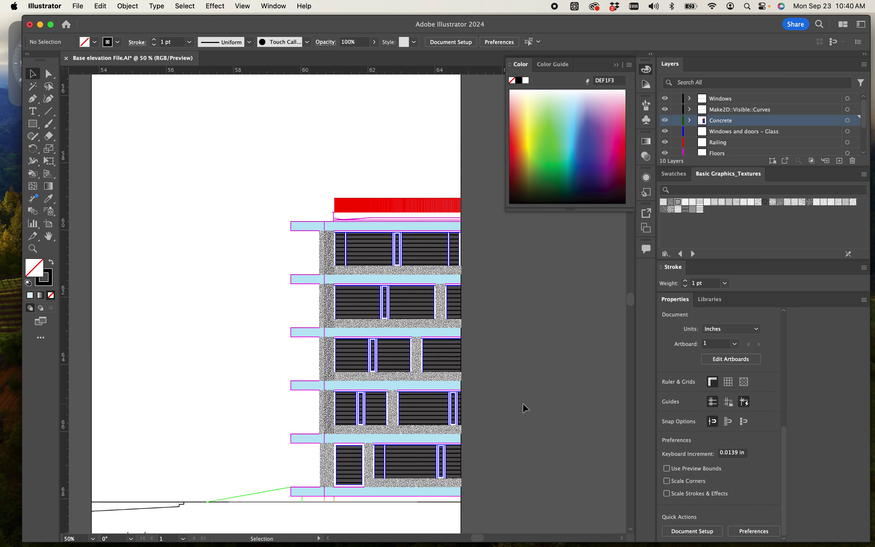
Select the whole elevation to check its properties for remaining groups, and clear the selection.
left_click_drag(460, 490, 250, 109)
scroll(726, 426, "down", 13)
scroll(730, 429, "up", 9)
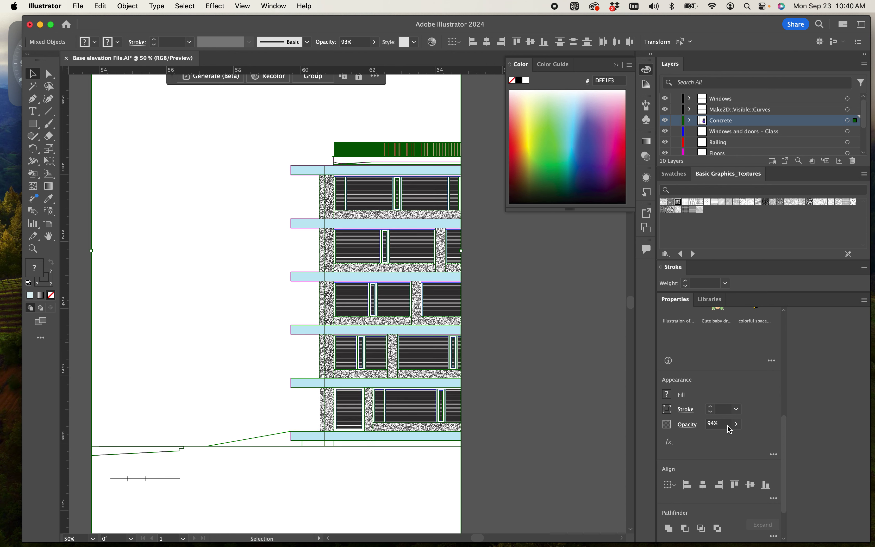
left_click(543, 421)
scroll(506, 444, "down", 2)
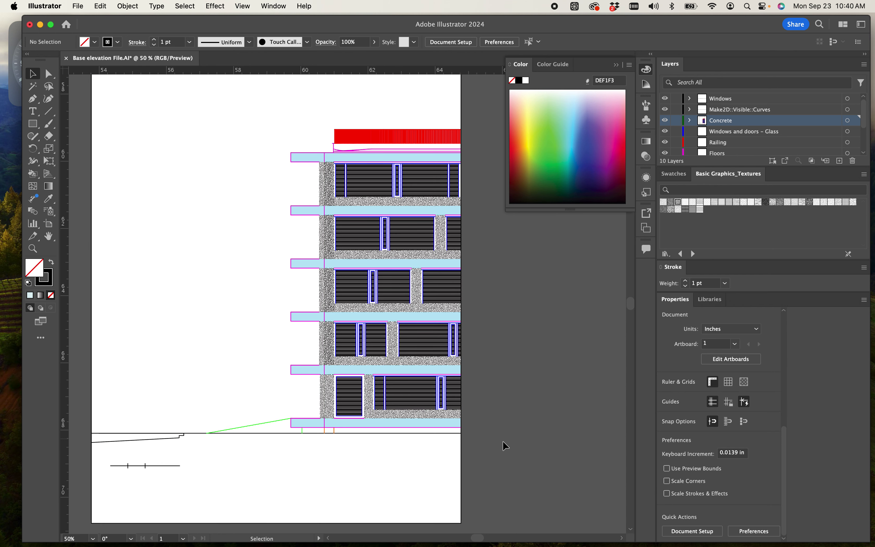
scroll(523, 438, "left", 2)
left_click_drag(784, 434, 781, 461)
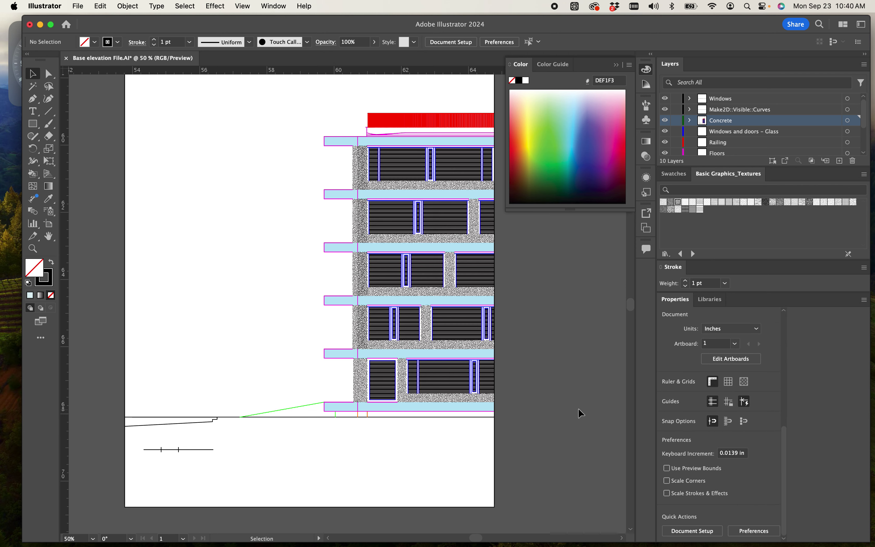
Select all the red railing lines by matching appearance and move them from the Concrete layer to the Railing layer.
scroll(566, 367, "up", 3)
scroll(565, 366, "up", 10)
scroll(559, 365, "down", 5)
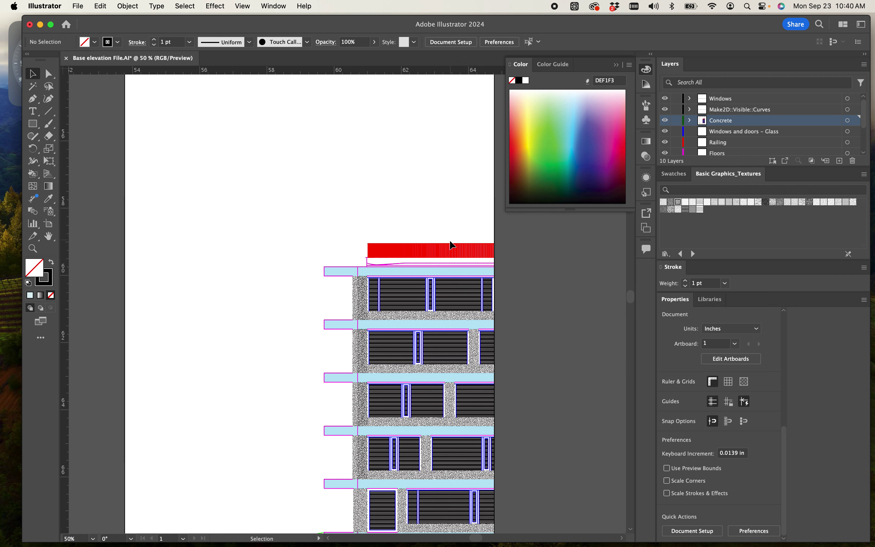
left_click(450, 242)
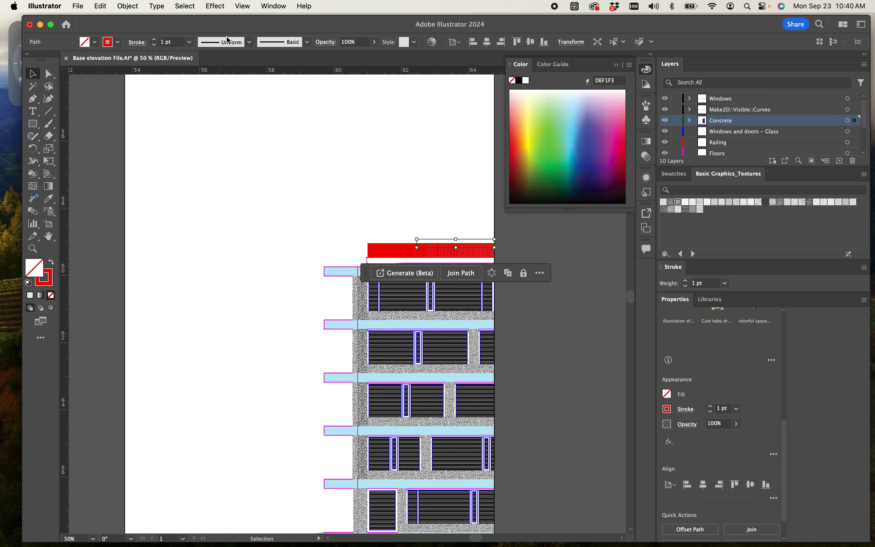
left_click(185, 6)
mouse_move(217, 114)
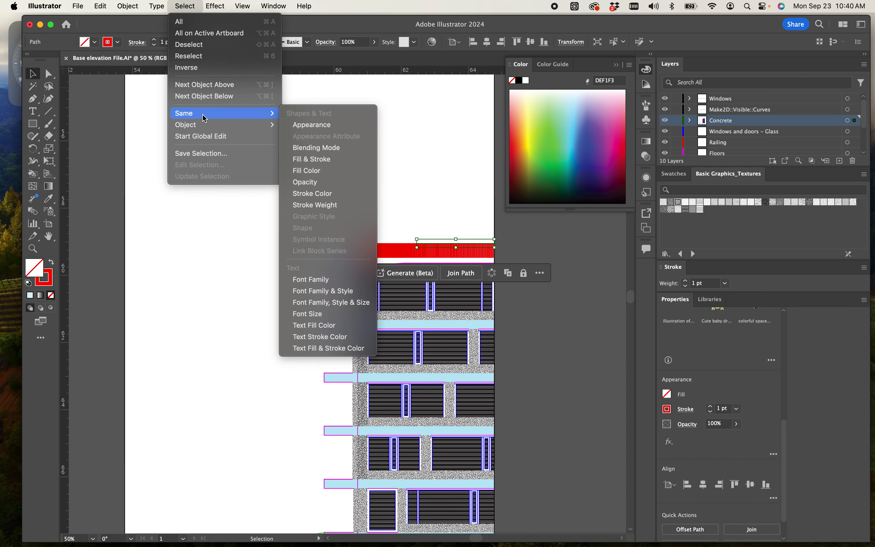
left_click(298, 125)
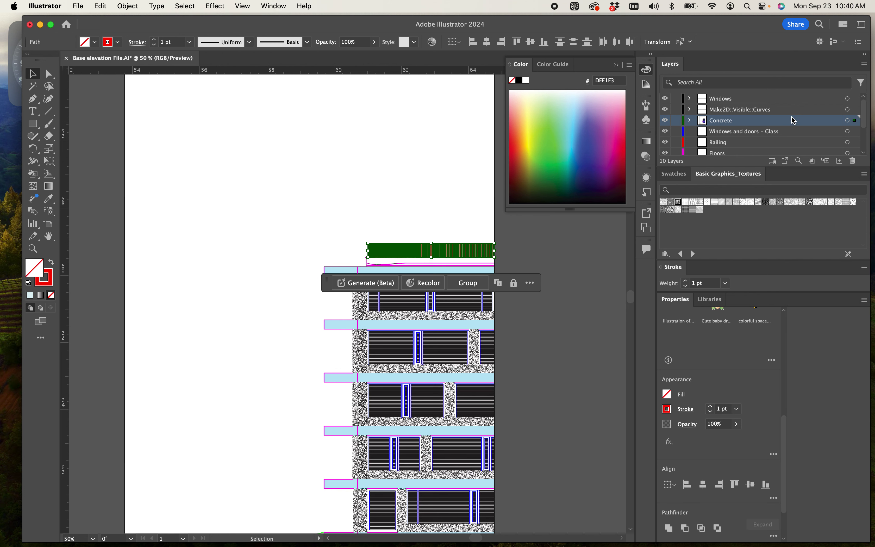
left_click_drag(860, 124, 855, 142)
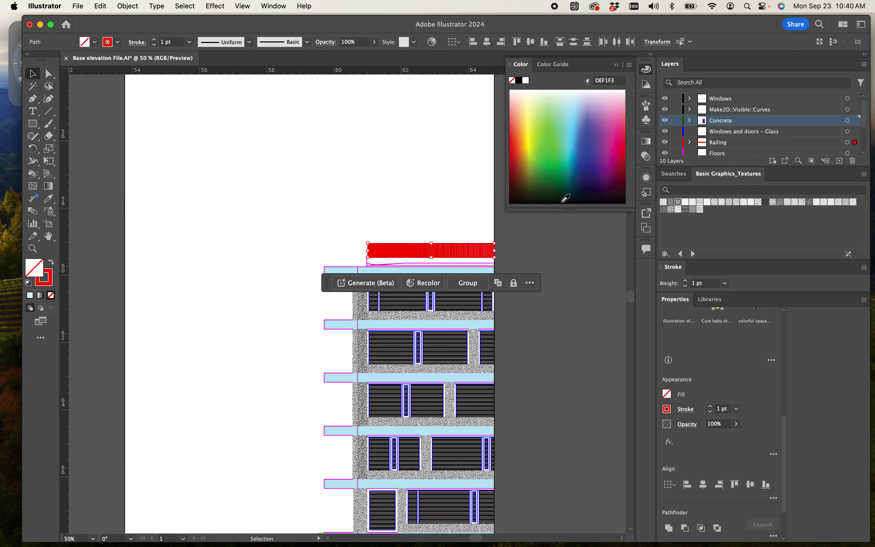
left_click(435, 197)
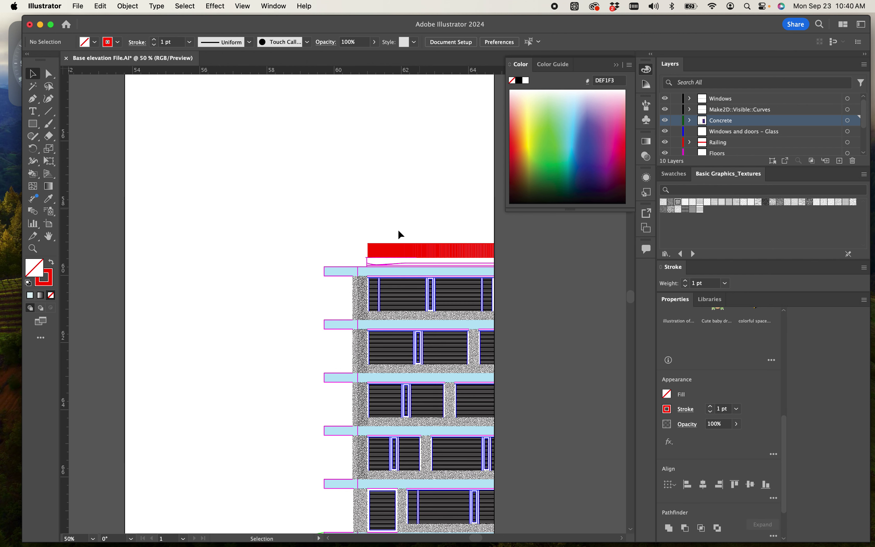
Select all the magenta slab lines by matching appearance and move them from the Concrete layer to the Floors layer.
left_click(336, 267)
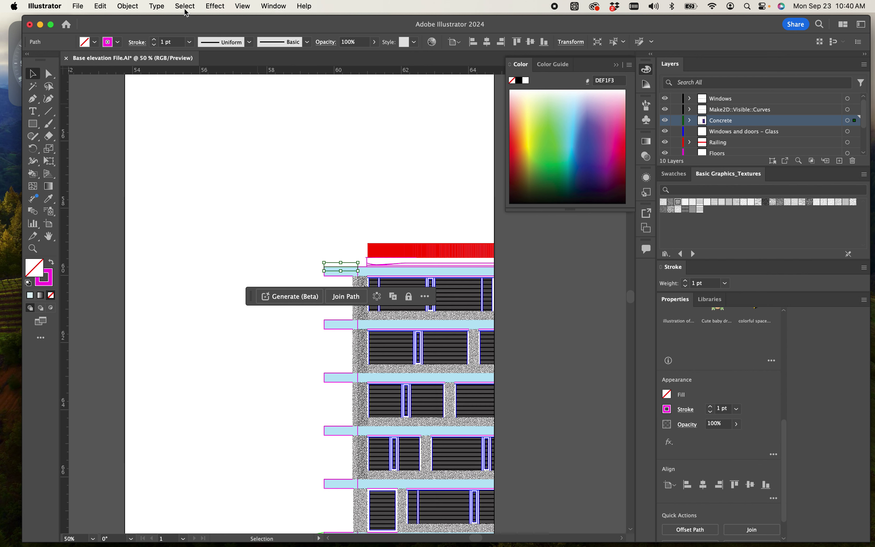
left_click(193, 11)
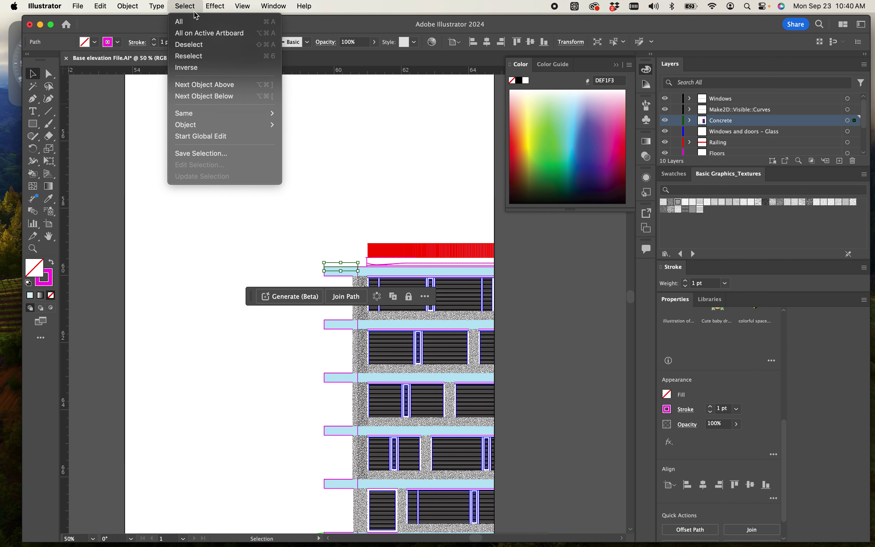
mouse_move(209, 113)
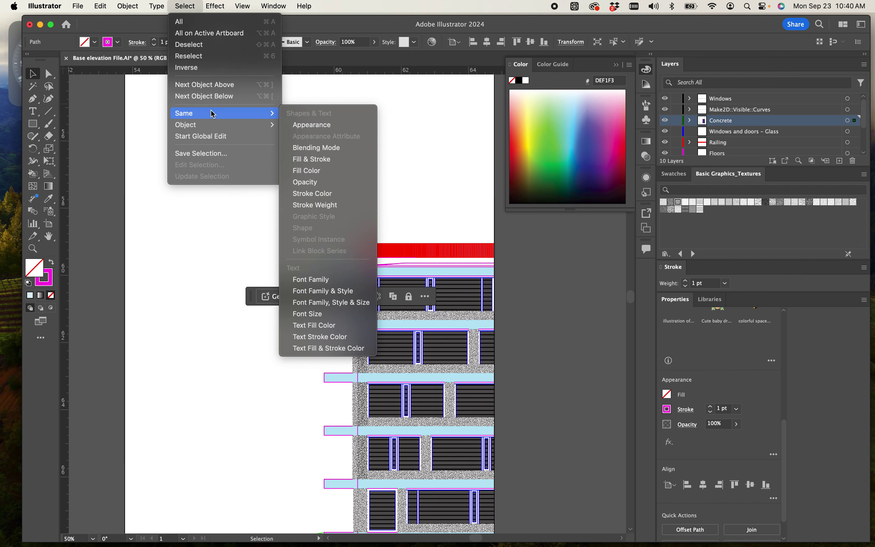
left_click(306, 125)
left_click_drag(855, 120, 856, 153)
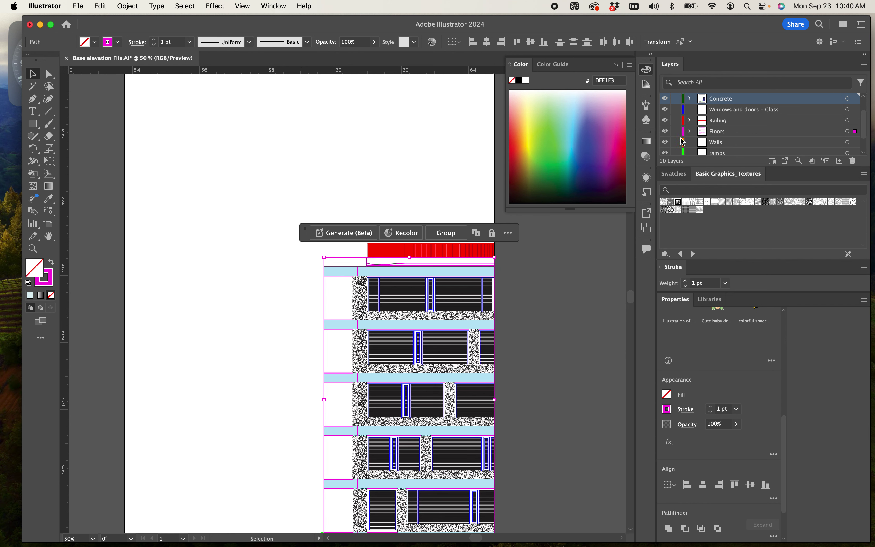
scroll(752, 139, "down", 2)
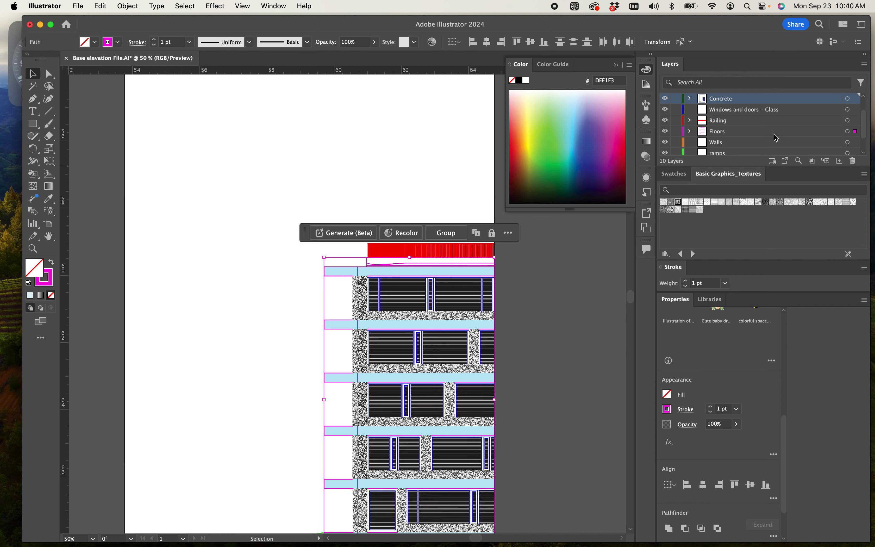
Set the Railing layer's lines to grey 777777 with a 0.2 pt stroke weight.
left_click(854, 122)
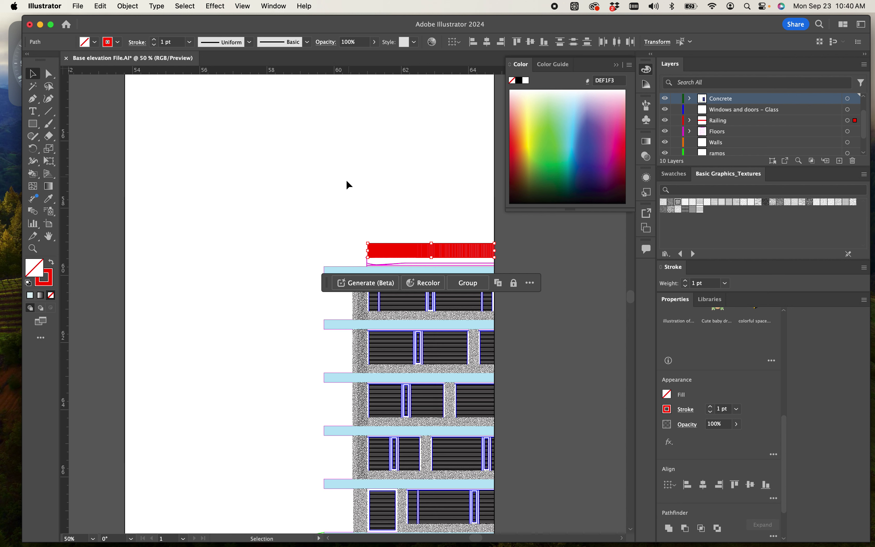
double_click(45, 279)
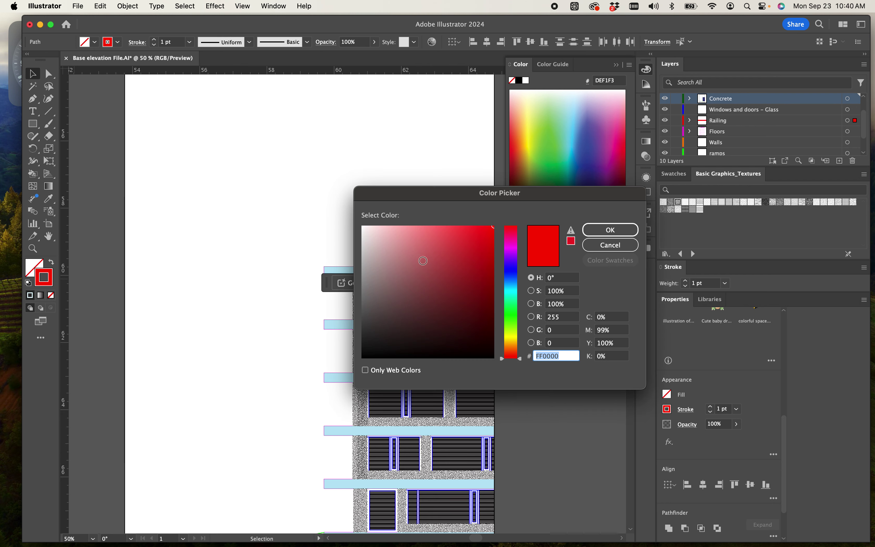
left_click(347, 307)
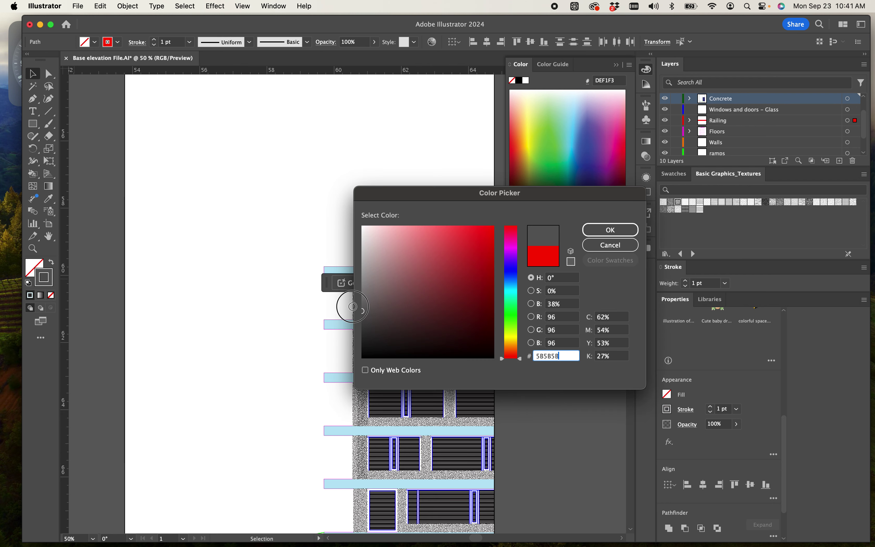
left_click(601, 230)
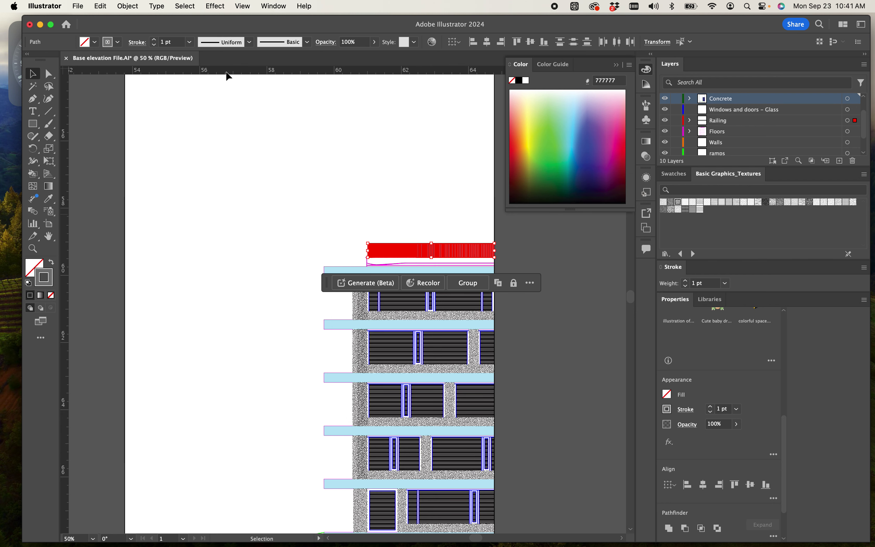
left_click(177, 45)
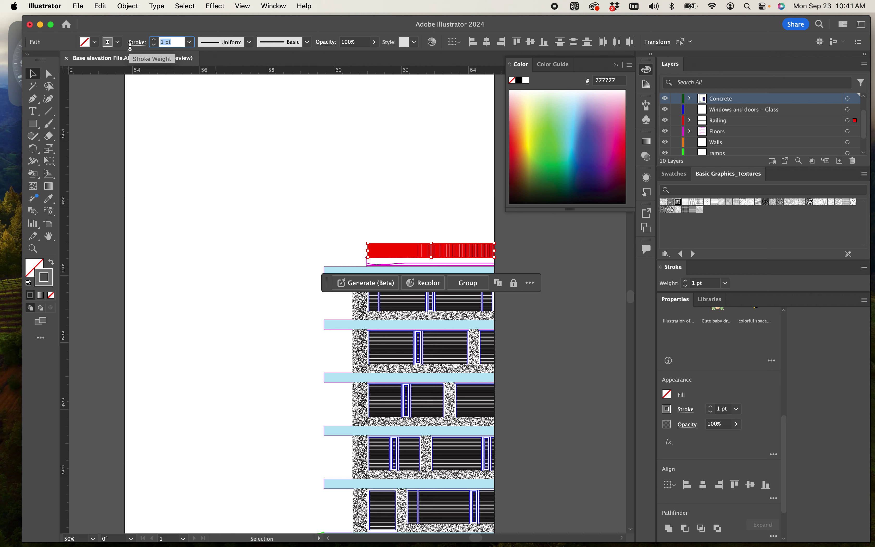
type("0.2")
key("Return")
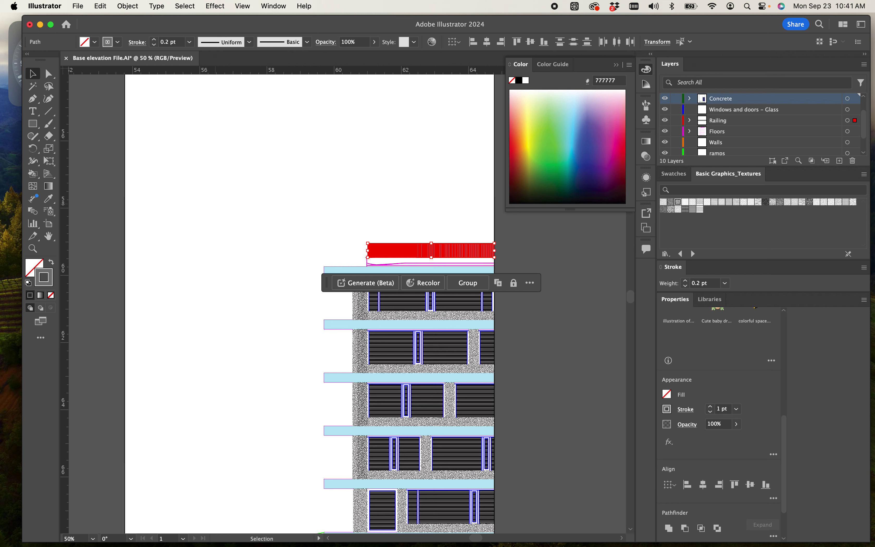
left_click(240, 239)
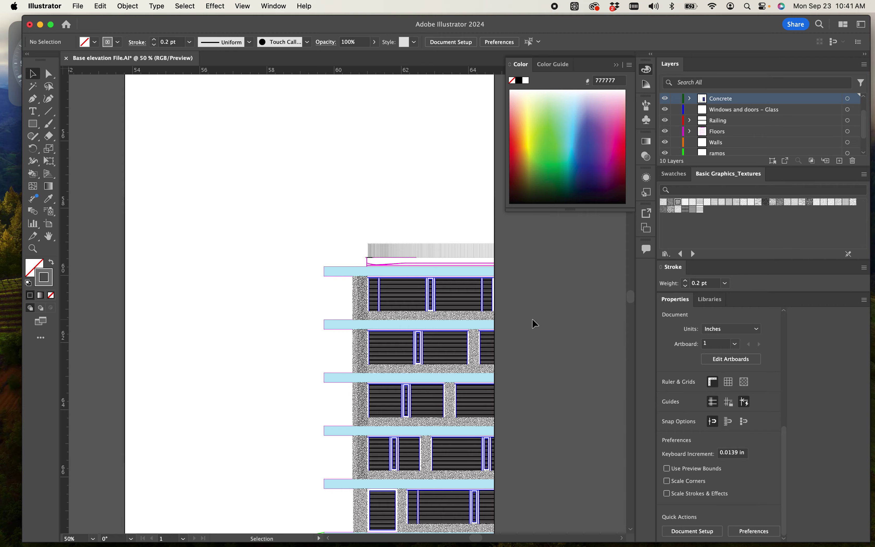
Select all the magenta floor lines by matching appearance and change their stroke color to dark grey 383838.
scroll(531, 319, "up", 10)
left_click_drag(511, 289, 328, 451)
left_click(326, 284)
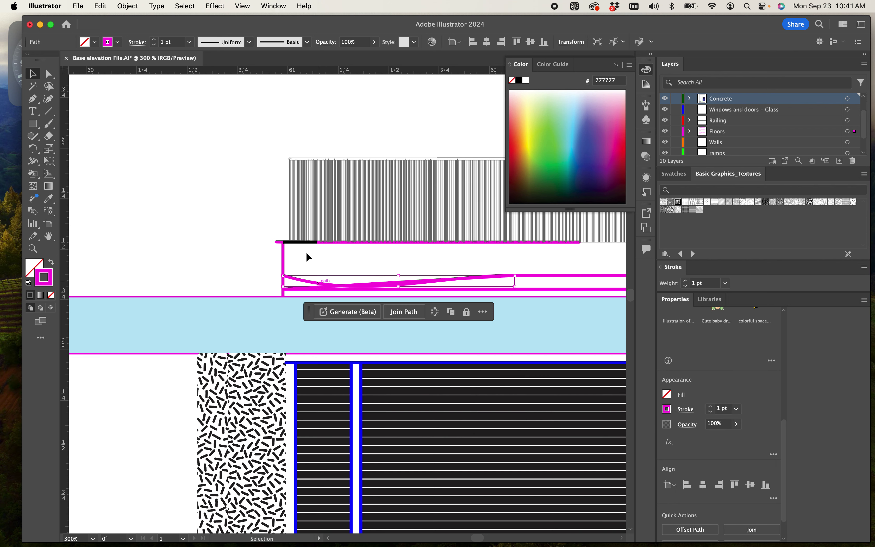
left_click(185, 6)
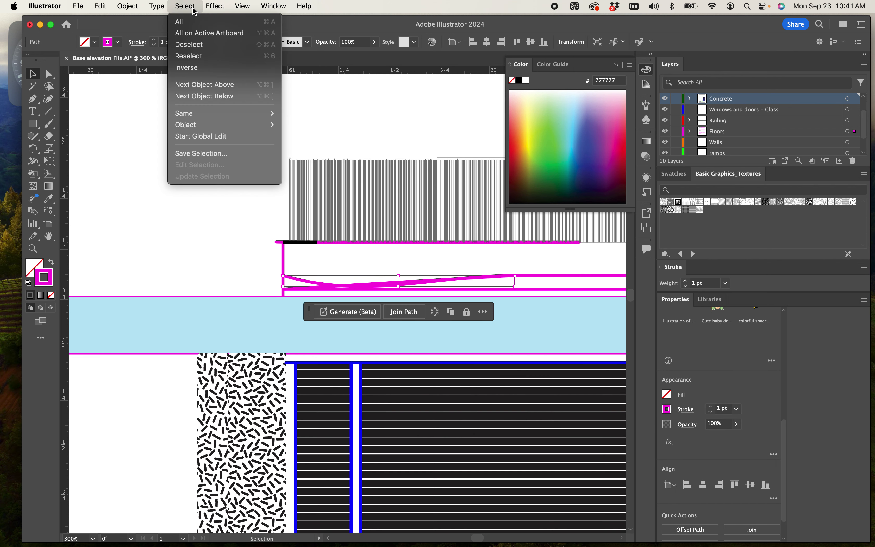
mouse_move(218, 9)
mouse_move(183, 8)
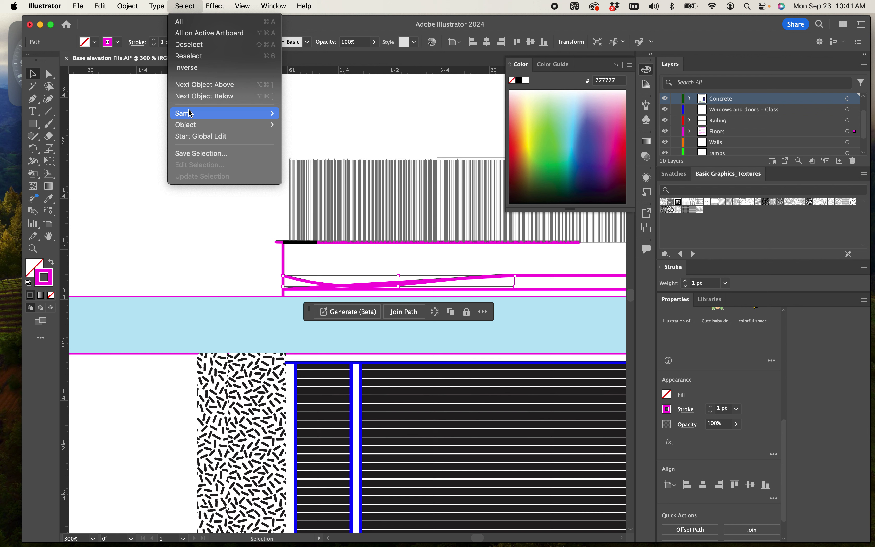
mouse_move(268, 114)
left_click(309, 127)
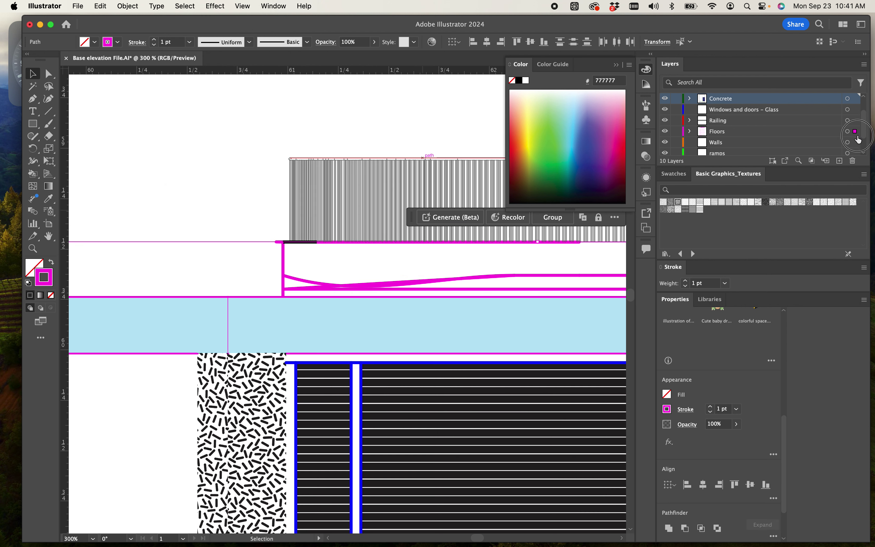
left_click(847, 120, "shift")
left_click(847, 130)
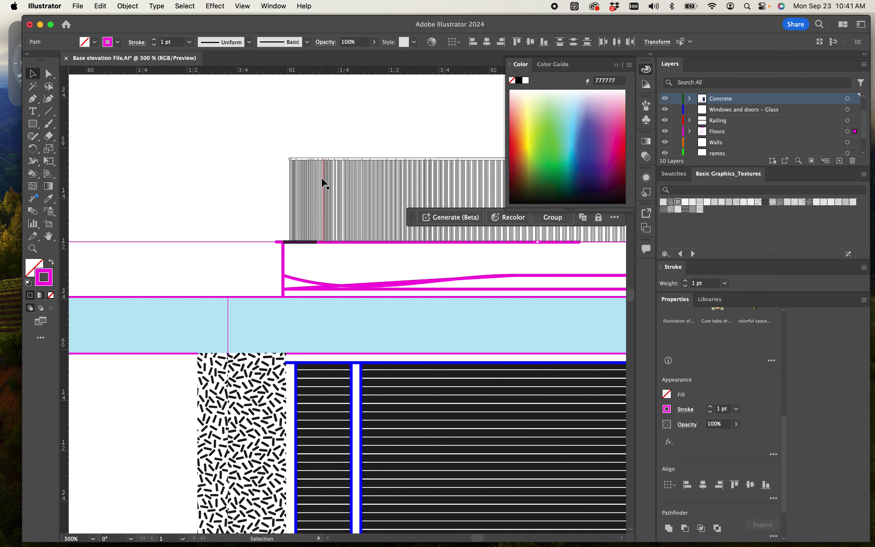
double_click(44, 277)
type("383838")
key("Return")
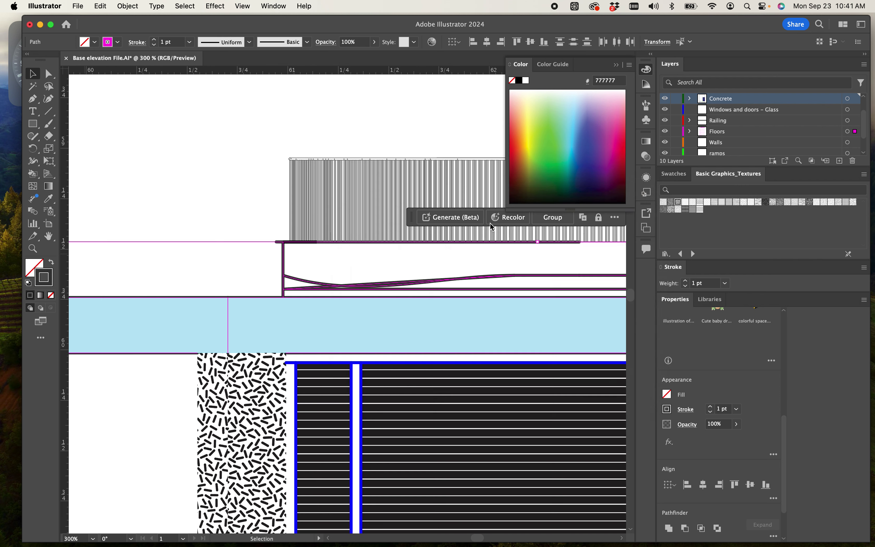
Set the floor lines' stroke weight to 0.88 pt and clear the selection.
left_click(178, 42)
left_click(135, 42)
type(".")
key("Return")
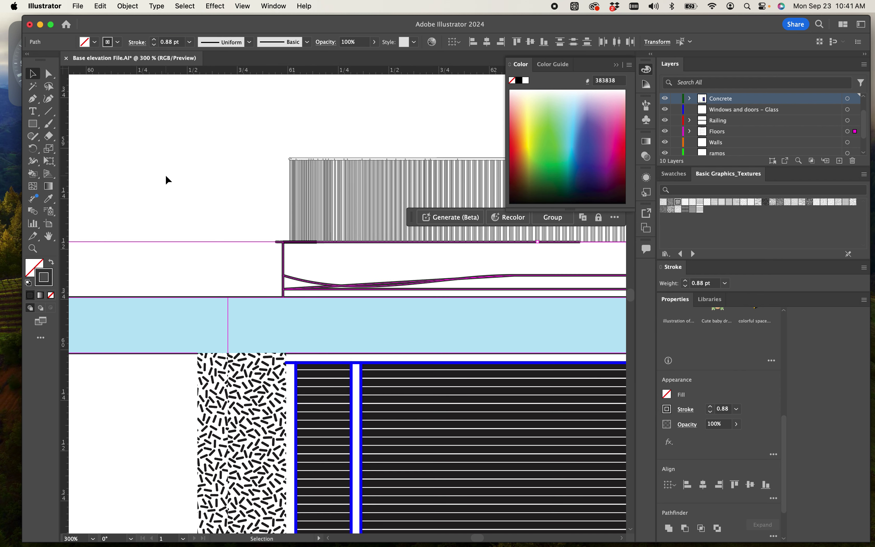
left_click(243, 208)
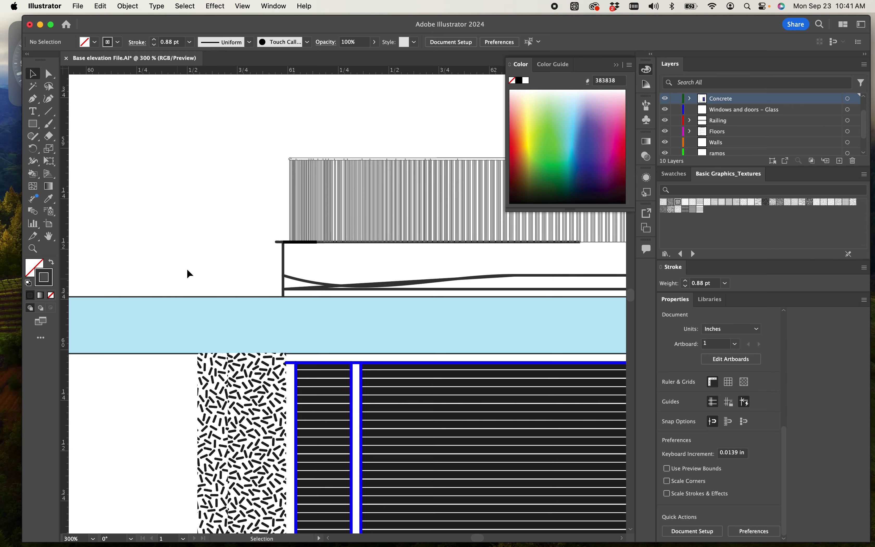
Inspect the group containing the concrete-textured wall below the roof slab, and clear the selection.
left_click_drag(208, 252, 278, 232)
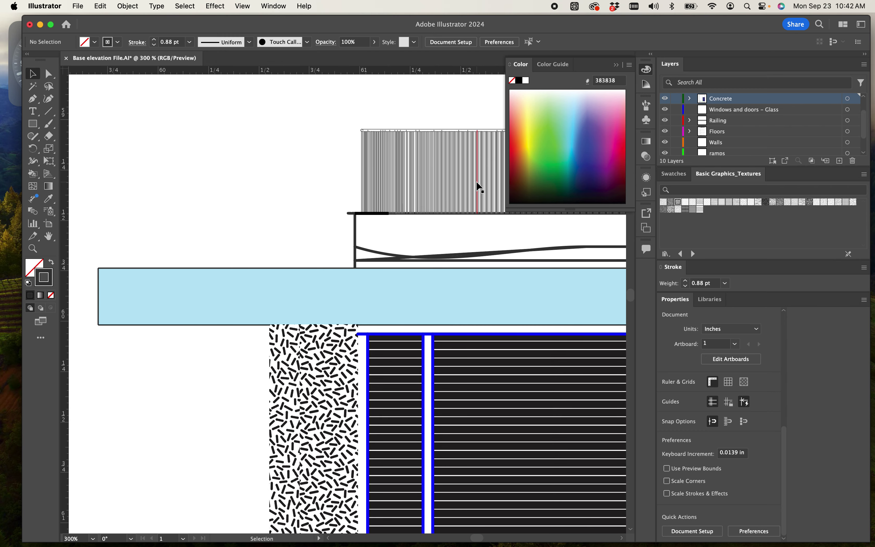
left_click_drag(338, 245, 297, 202)
mouse_move(237, 301)
left_mouse_down()
mouse_move(246, 293)
mouse_move(234, 300)
left_mouse_up()
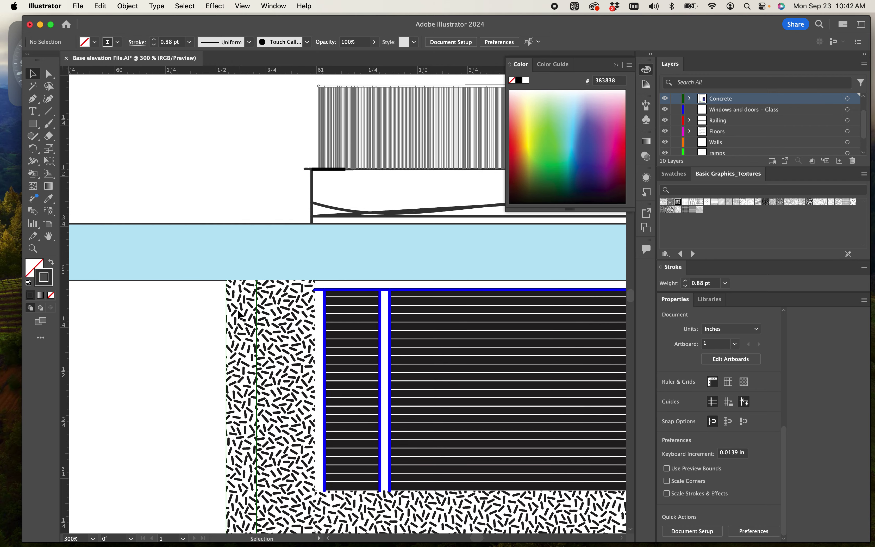
left_click(235, 317)
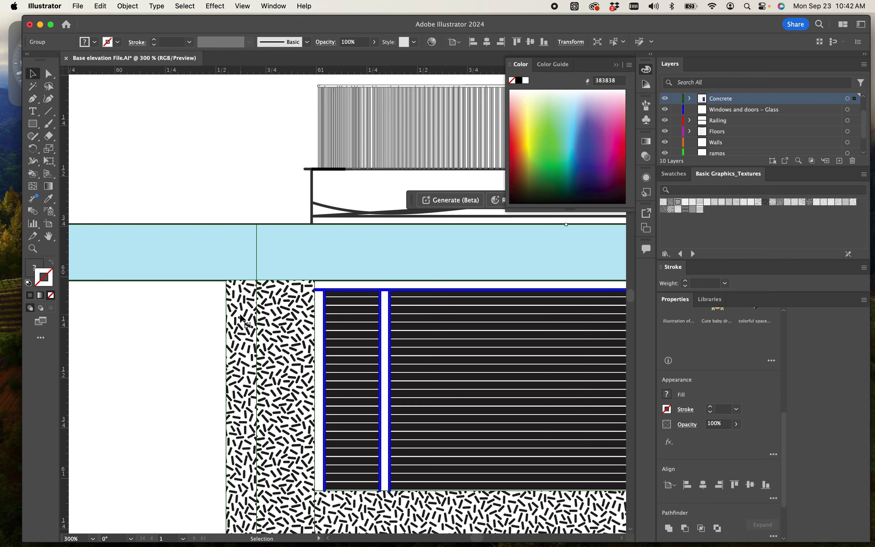
left_click(271, 204)
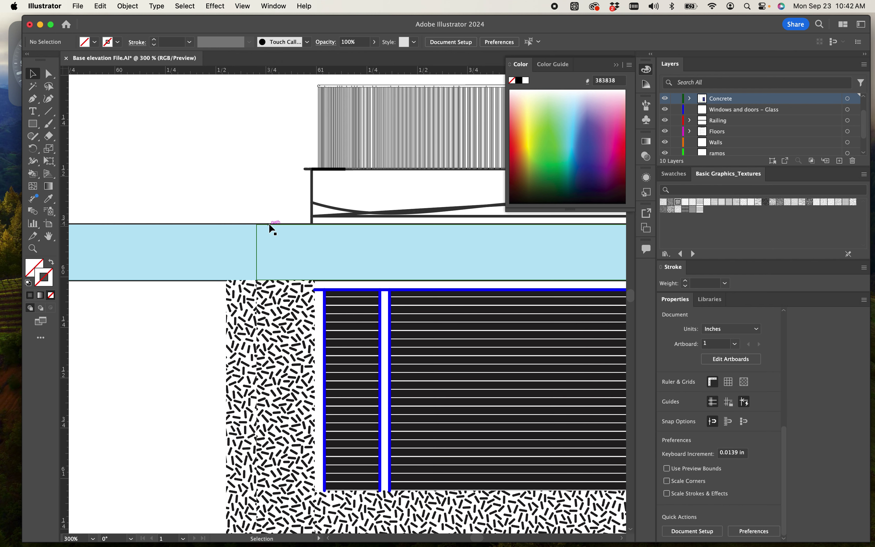
Ungroup the Concrete layer group that holds the light-blue slab fills and concrete-textured walls, and clear the selection.
left_click(270, 228)
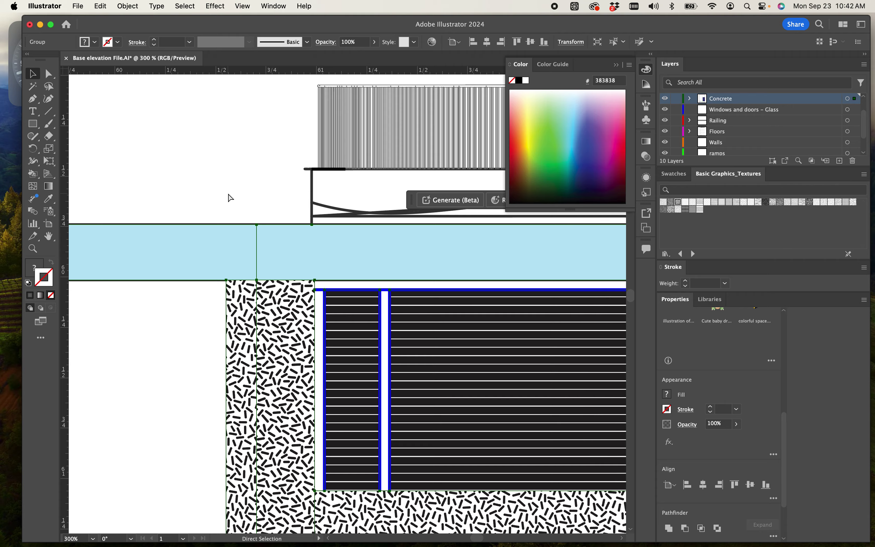
key("super+minus")
key("super+minus")
key("super+minus")
key("super+minus")
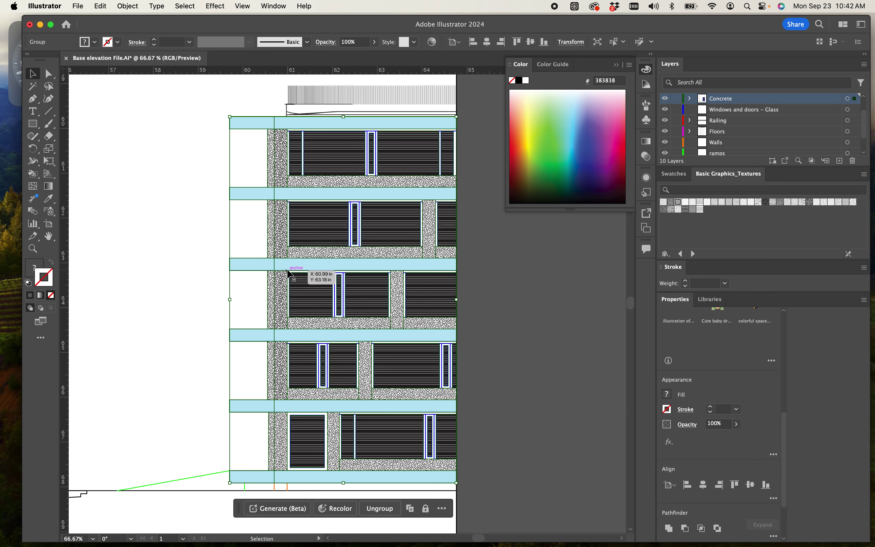
key("super+equal")
mouse_move(289, 276)
left_mouse_down()
mouse_move(368, 367)
mouse_move(353, 447)
left_mouse_up()
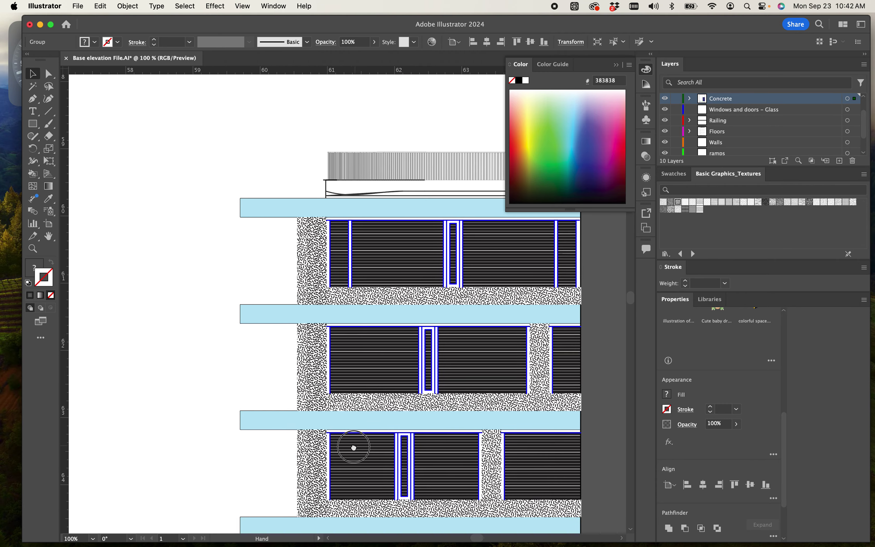
key("super+equal")
scroll(321, 301, "left", 10)
scroll(322, 301, "up", 8)
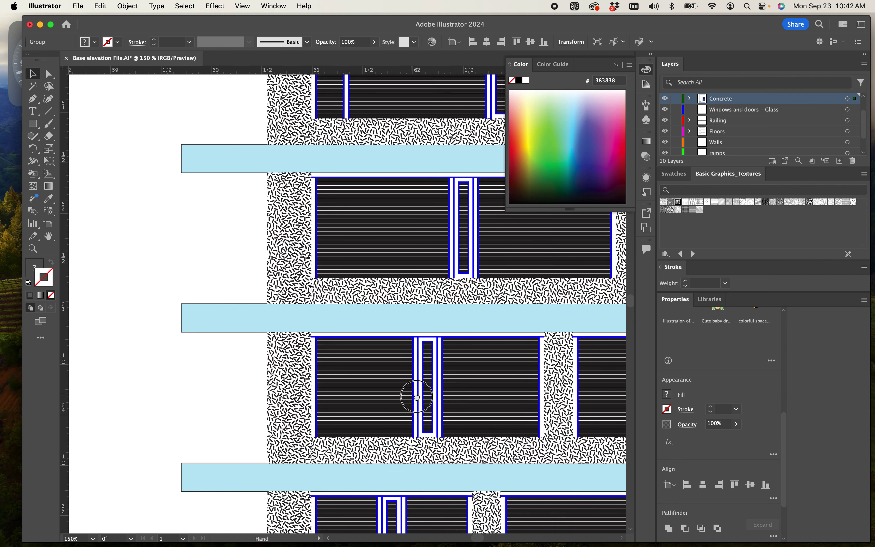
scroll(315, 242, "right", 2)
scroll(315, 242, "up", 1)
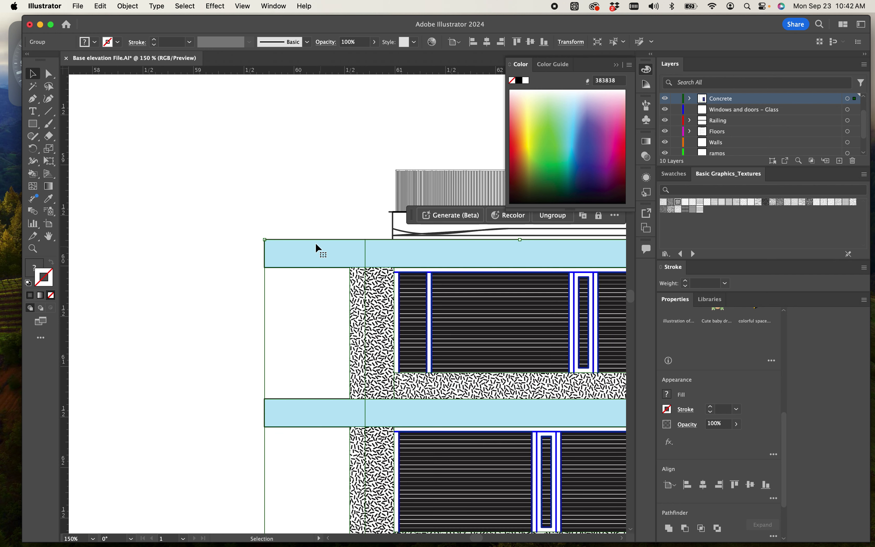
left_click(301, 217)
left_click(303, 239)
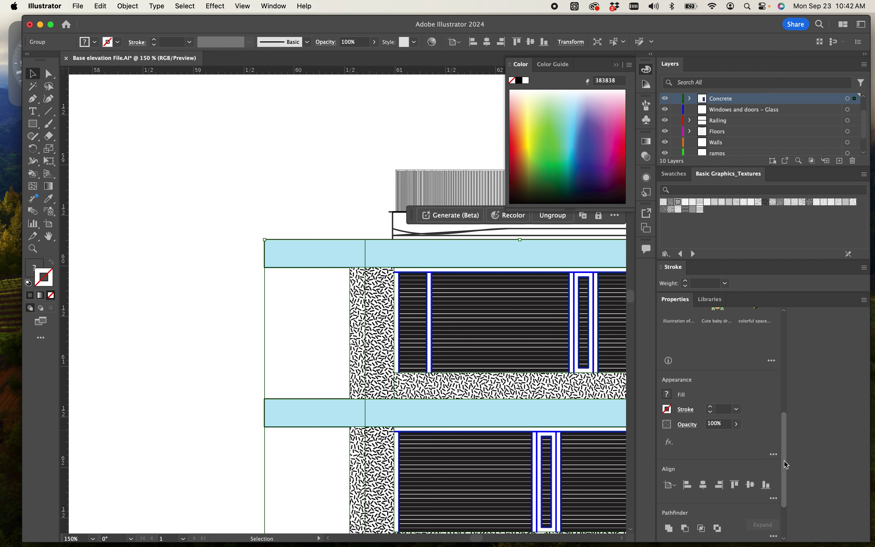
scroll(773, 470, "down", 4)
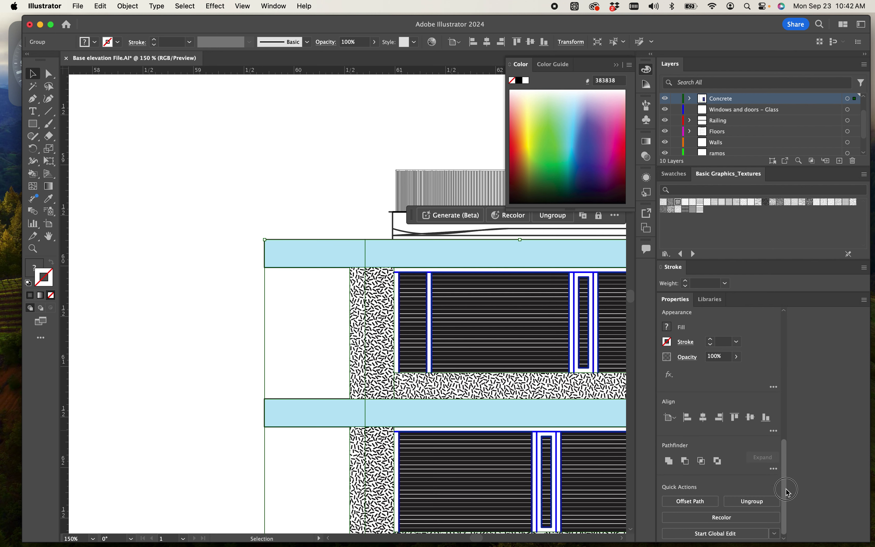
left_click(754, 503)
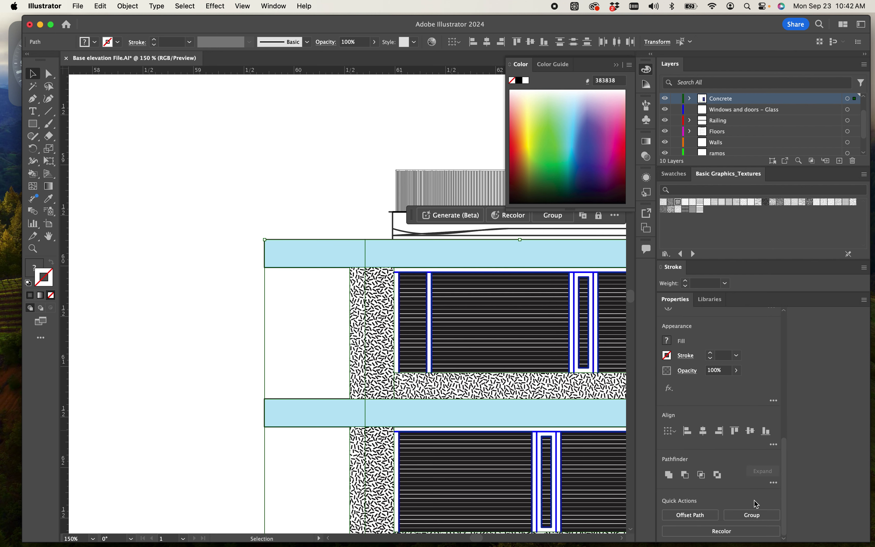
left_click(223, 308)
left_click_drag(283, 264, 285, 269)
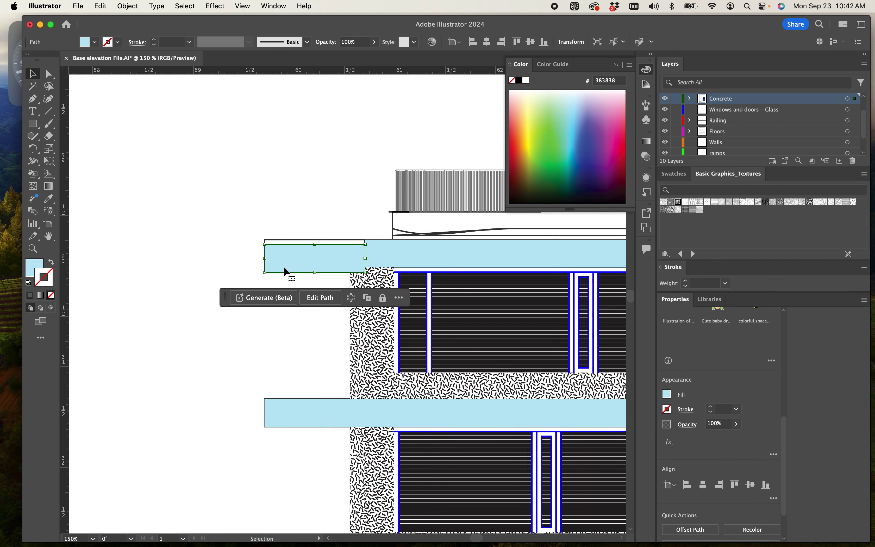
key("super+z")
left_click(236, 346)
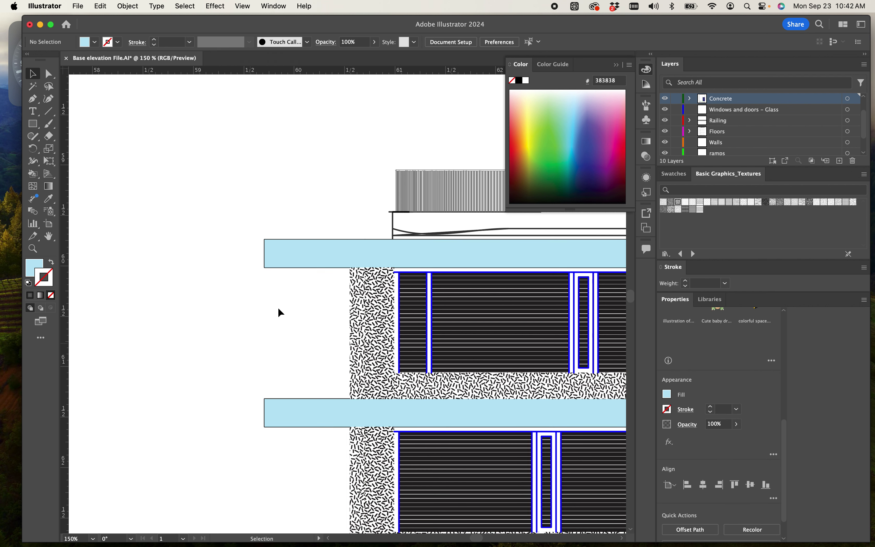
left_click(301, 247)
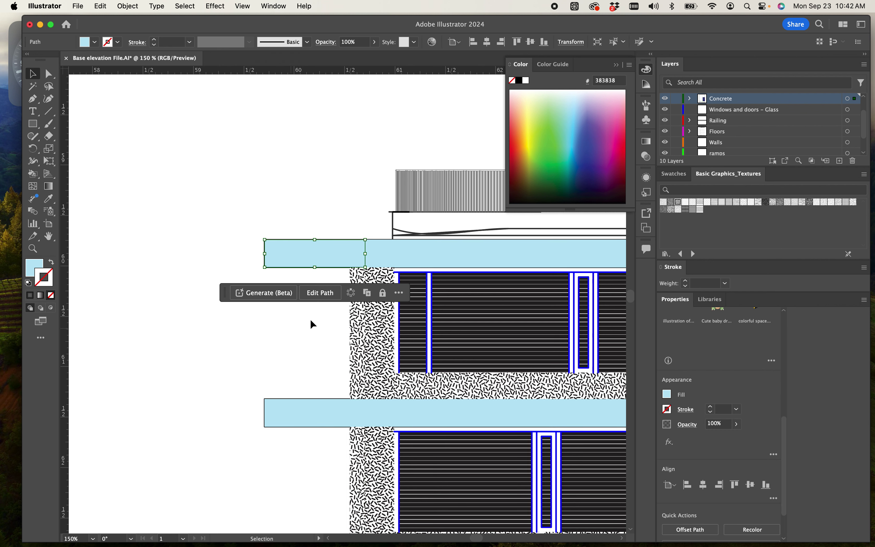
scroll(293, 340, "right", 2)
scroll(293, 340, "down", 1)
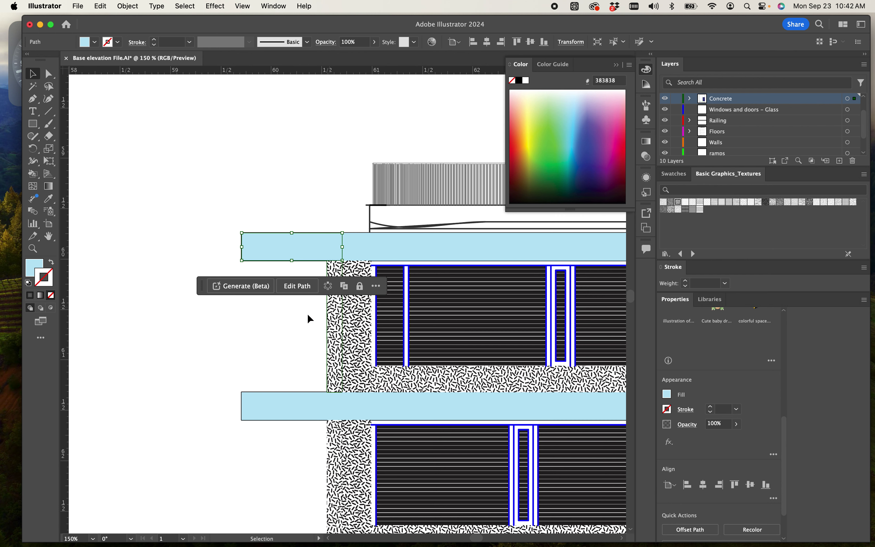
left_click(272, 335)
Select all the concrete-textured fills by matching appearance and set their stroke color to grey 706F70.
left_click(331, 287)
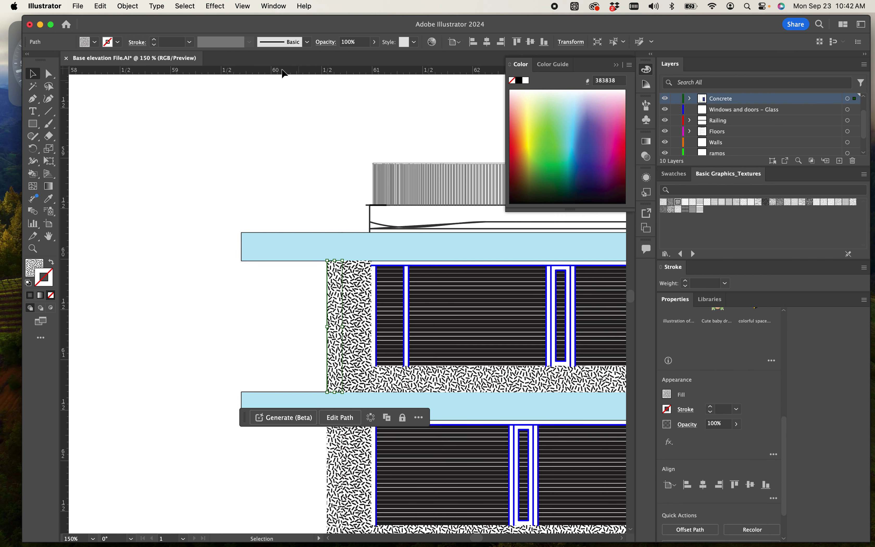
left_click(195, 7)
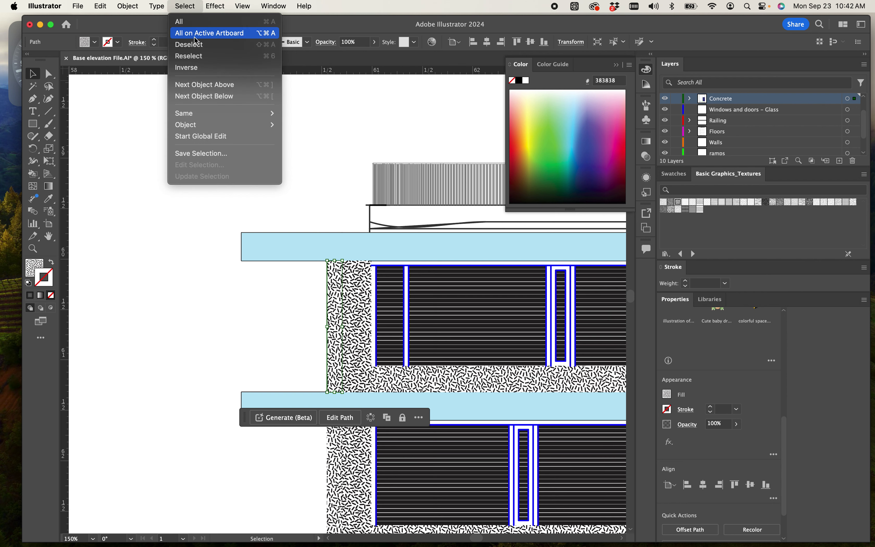
mouse_move(195, 115)
left_click(310, 125)
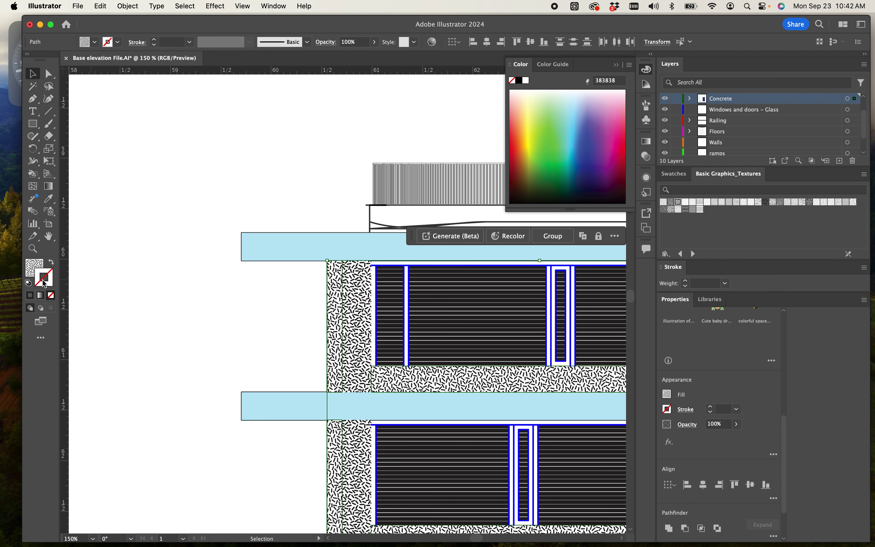
double_click(44, 284)
mouse_move(404, 286)
left_mouse_down()
mouse_move(357, 317)
mouse_move(433, 290)
mouse_move(385, 347)
mouse_move(377, 294)
mouse_move(365, 312)
mouse_move(366, 260)
mouse_move(365, 332)
mouse_move(367, 287)
mouse_move(363, 300)
left_mouse_up()
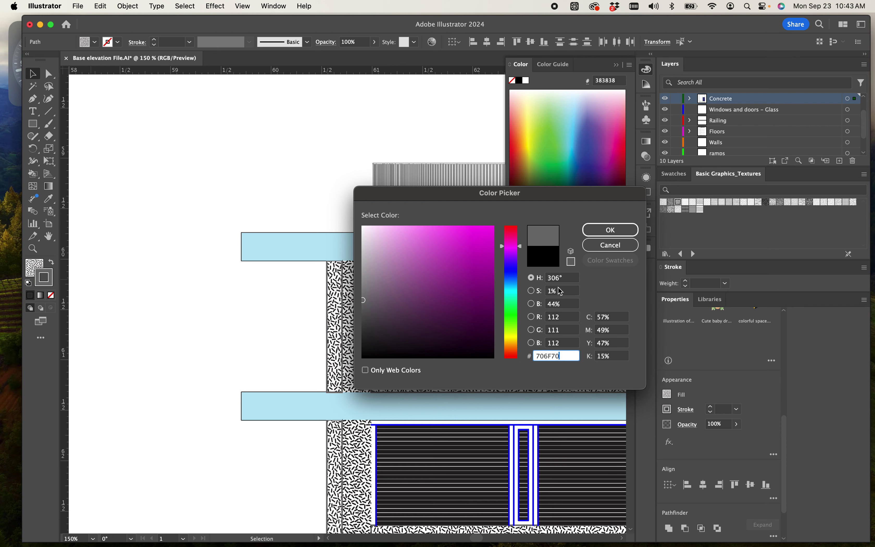
left_click(615, 232)
Set the concrete-textured fills' stroke weight to 0.76 pt and clear the selection.
left_click(169, 42)
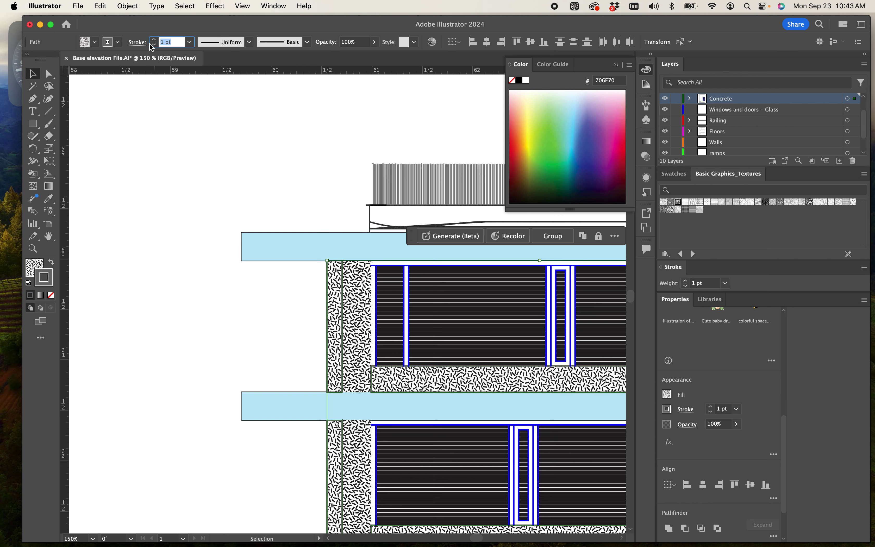
key("Return")
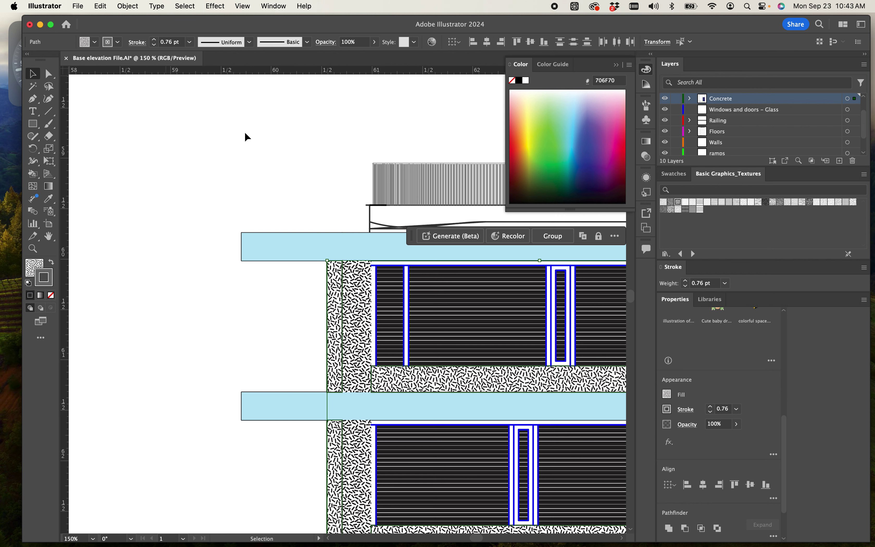
left_click(299, 283)
Select all the blue window and door lines by matching appearance and move them to the ramps layer.
scroll(299, 283, "down", 5)
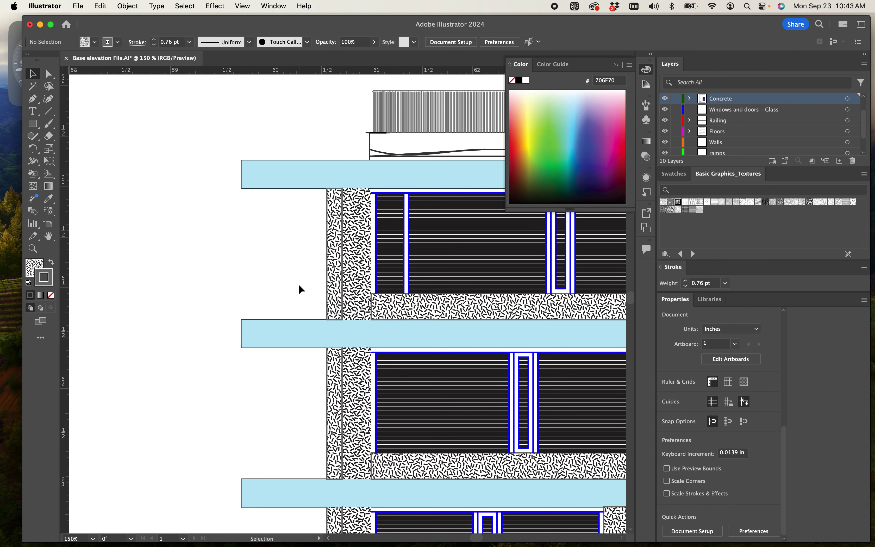
left_click_drag(429, 270, 254, 338)
left_click_drag(313, 343, 357, 326)
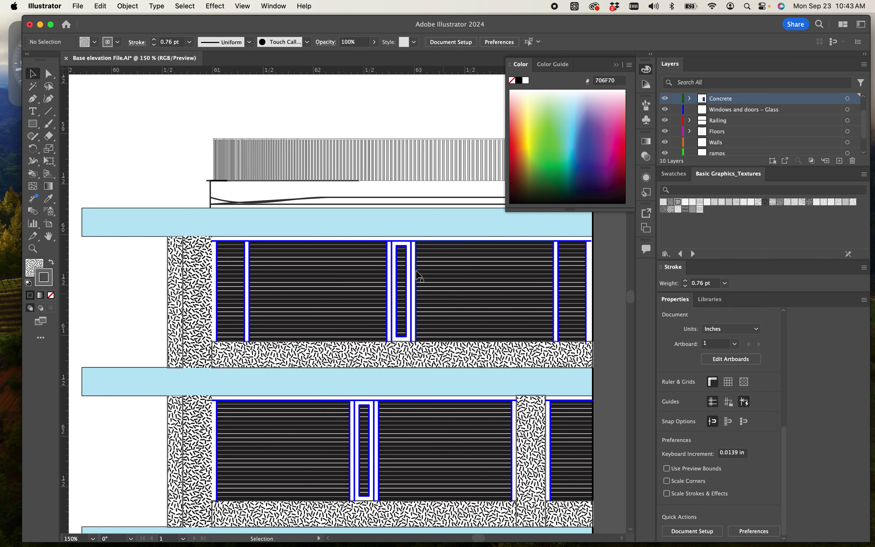
left_click_drag(429, 279, 374, 372)
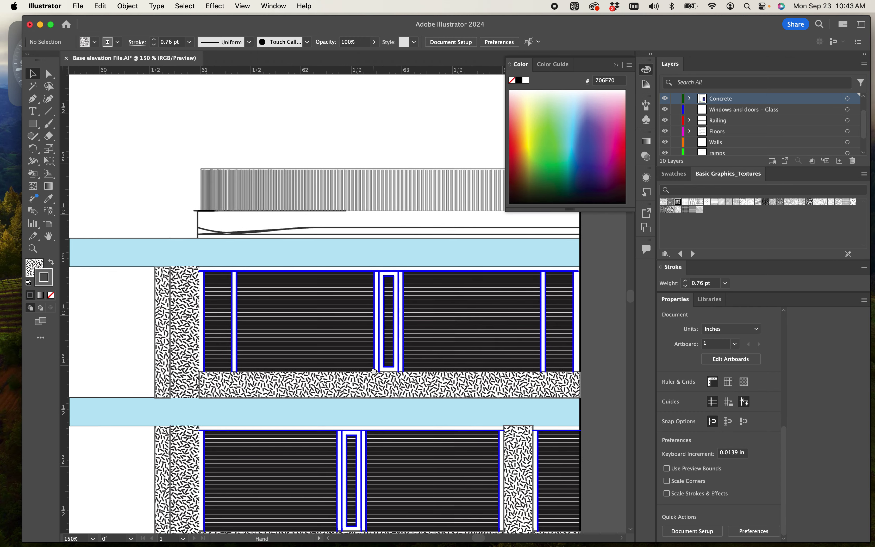
scroll(696, 132, "down", 1)
scroll(722, 120, "up", 2)
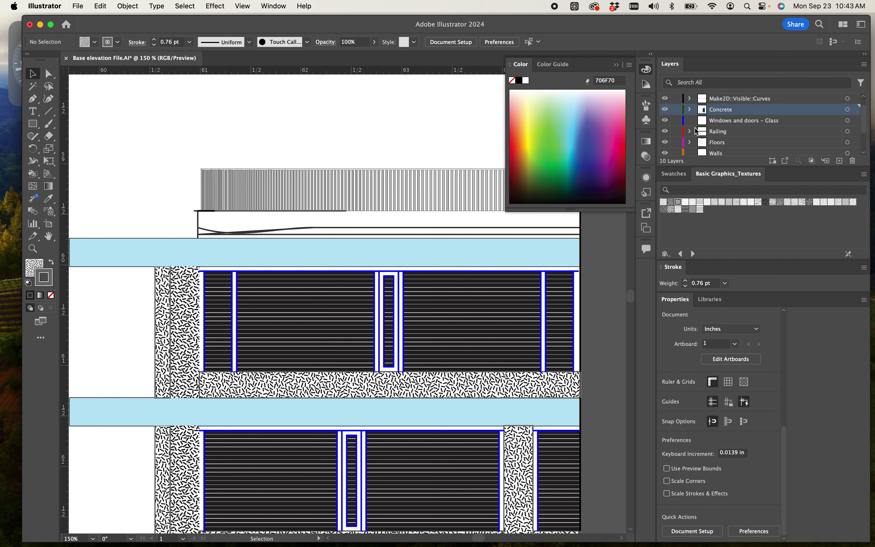
left_click(398, 296)
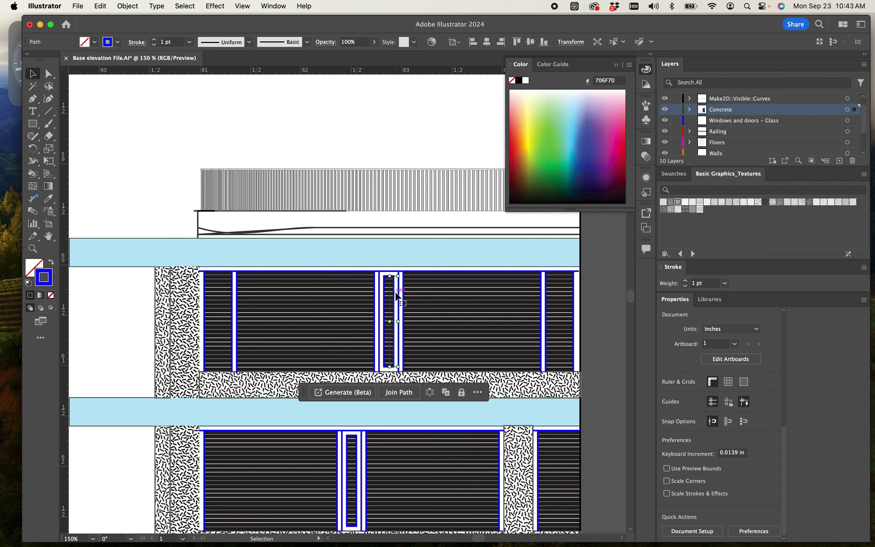
left_click(201, 8)
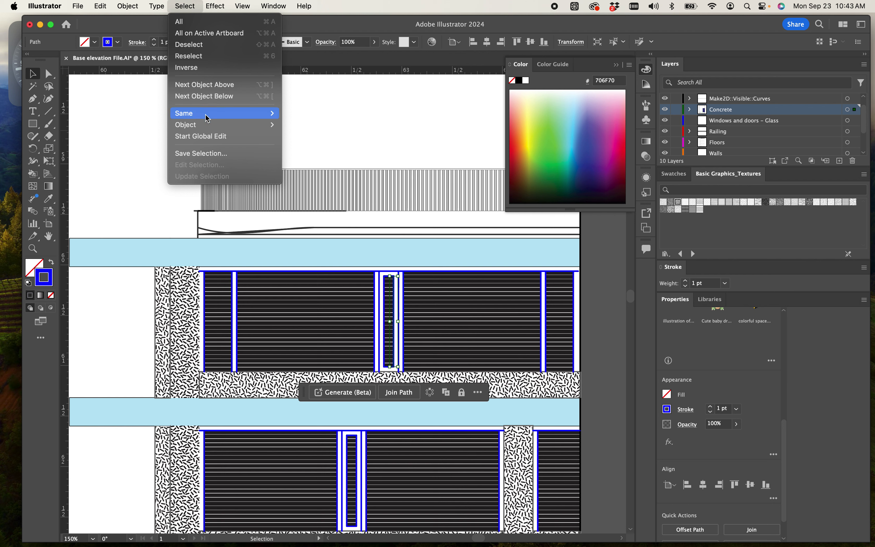
mouse_move(208, 115)
left_click(302, 122)
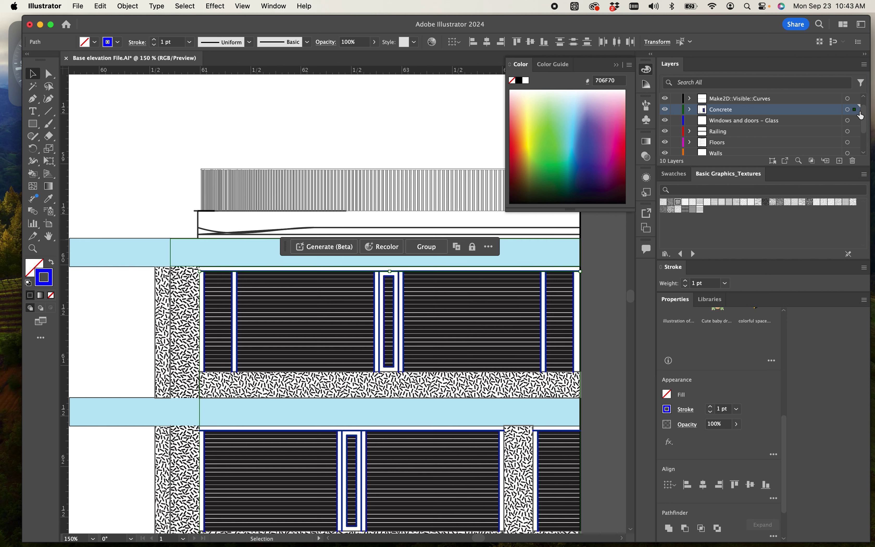
left_click_drag(859, 115, 848, 131)
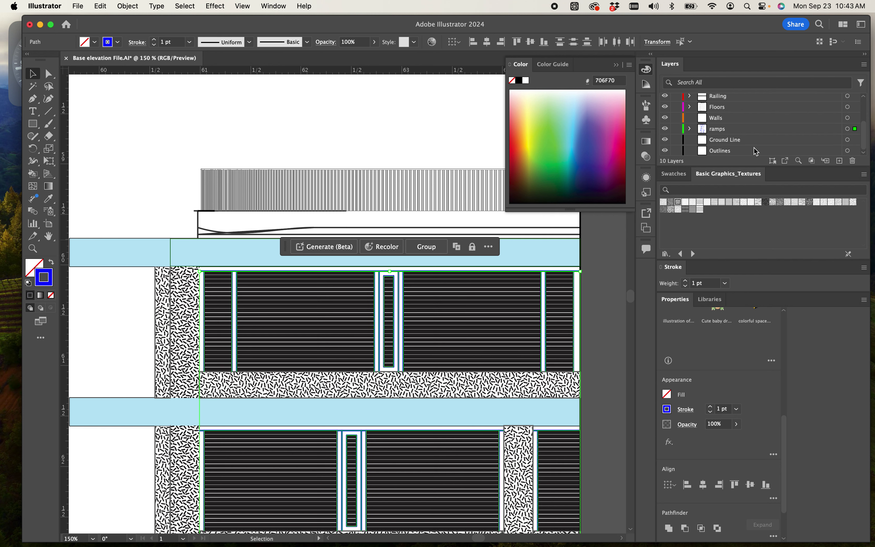
Set the window and door lines to dark grey 212121 with a 0.55 pt stroke weight, and clear the selection.
double_click(50, 281)
mouse_move(409, 280)
left_mouse_down()
mouse_move(358, 307)
mouse_move(362, 341)
left_mouse_up()
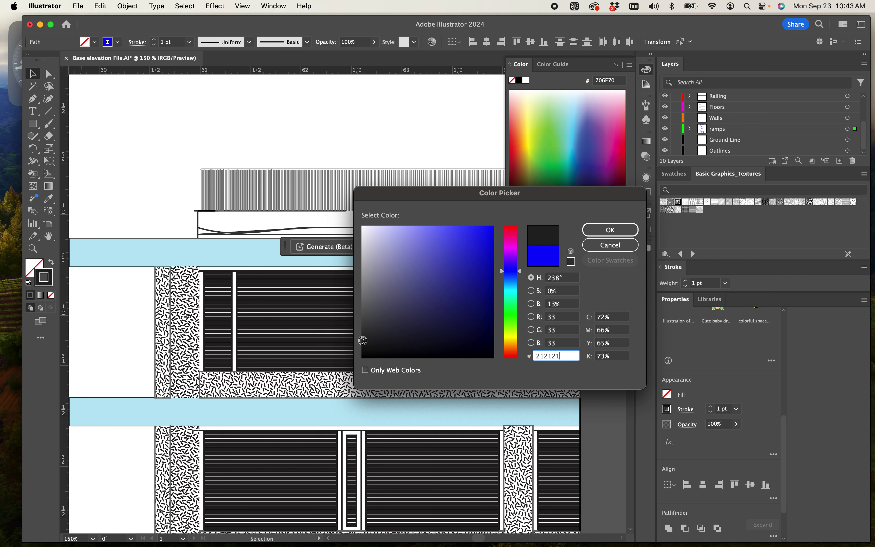
left_click(610, 230)
left_click(173, 42)
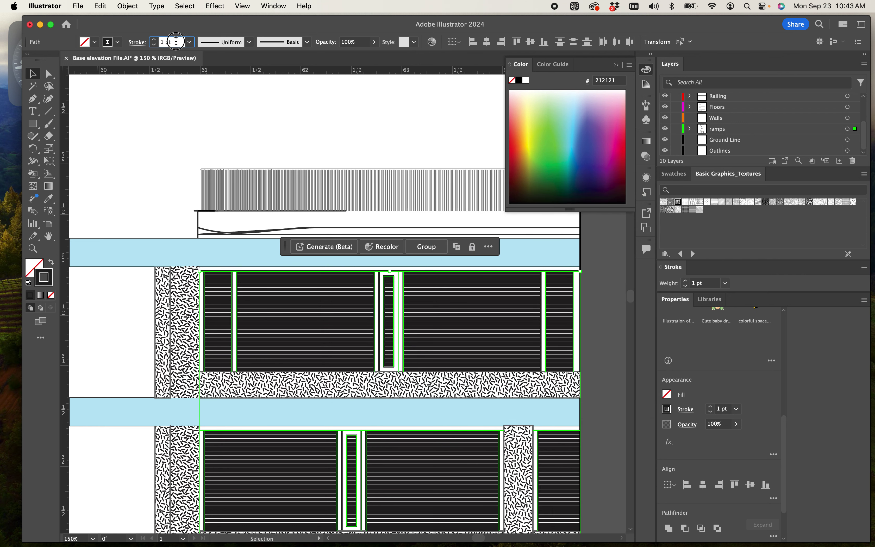
type(".55")
key("Return")
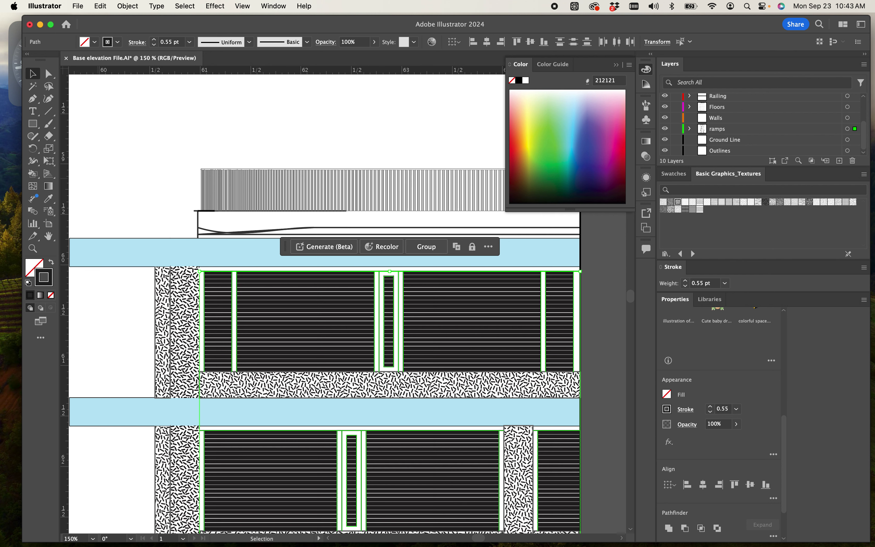
left_click(190, 166)
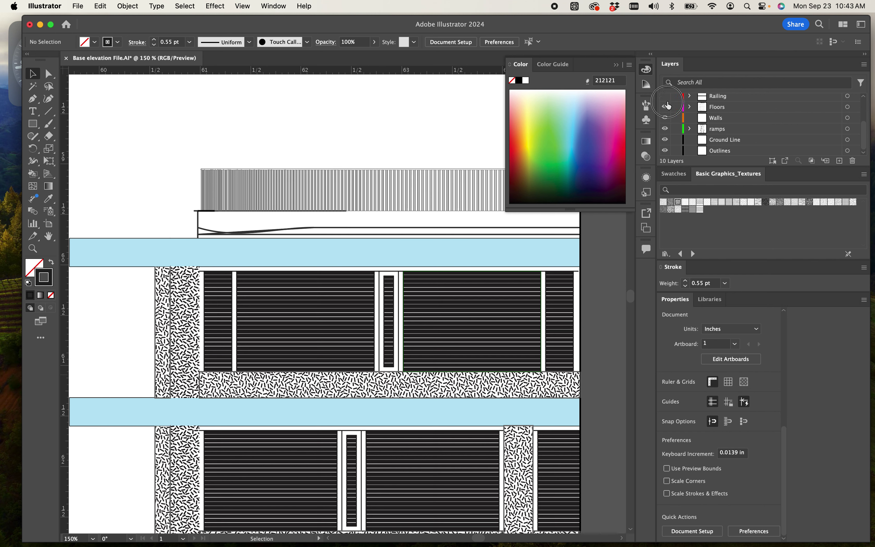
Hide all the layers except ramps and display its window and door lines in preview mode.
left_click_drag(668, 103, 670, 182)
scroll(666, 141, "up", 4)
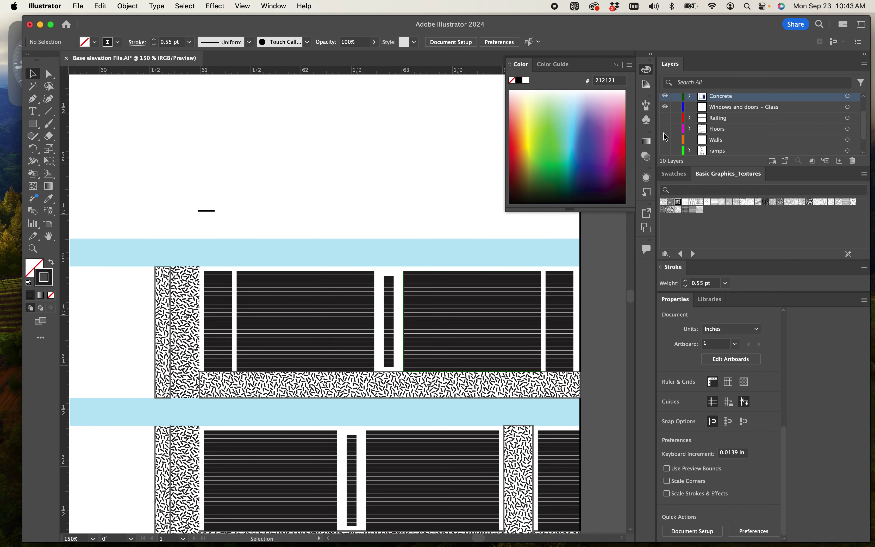
left_click_drag(669, 96, 682, 128)
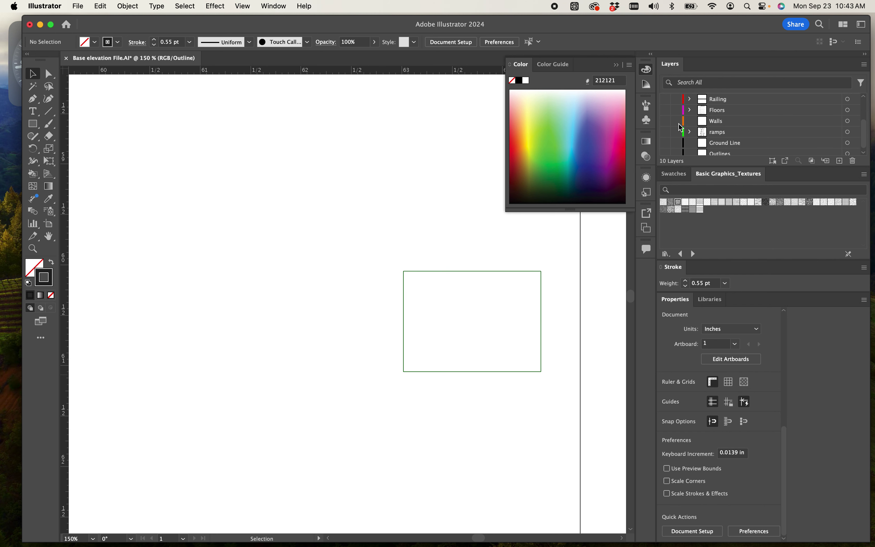
left_click(668, 132)
key("super+y")
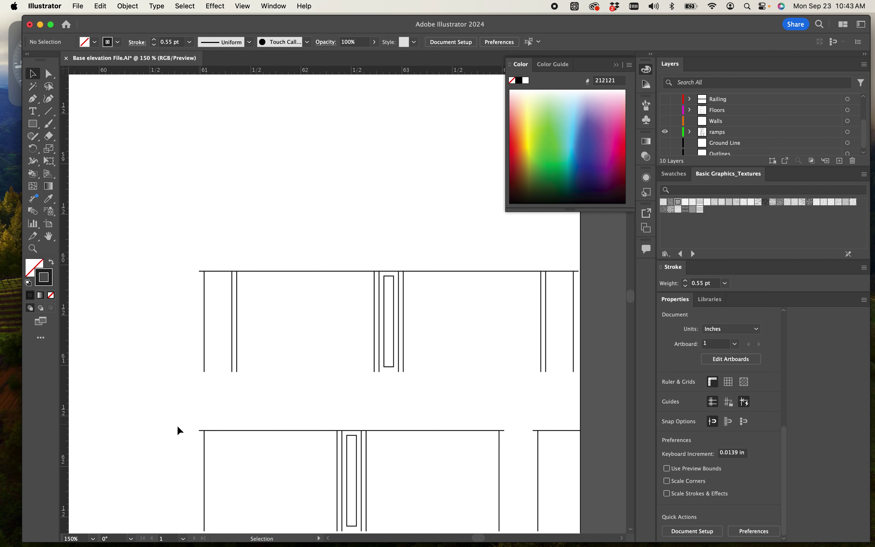
Show the Railing, Floors, Walls, Ground Line and Outlines layers again alongside ramps, leaving the Concrete layer hidden.
key("super+minus")
key("super+minus")
left_click_drag(416, 379, 448, 236)
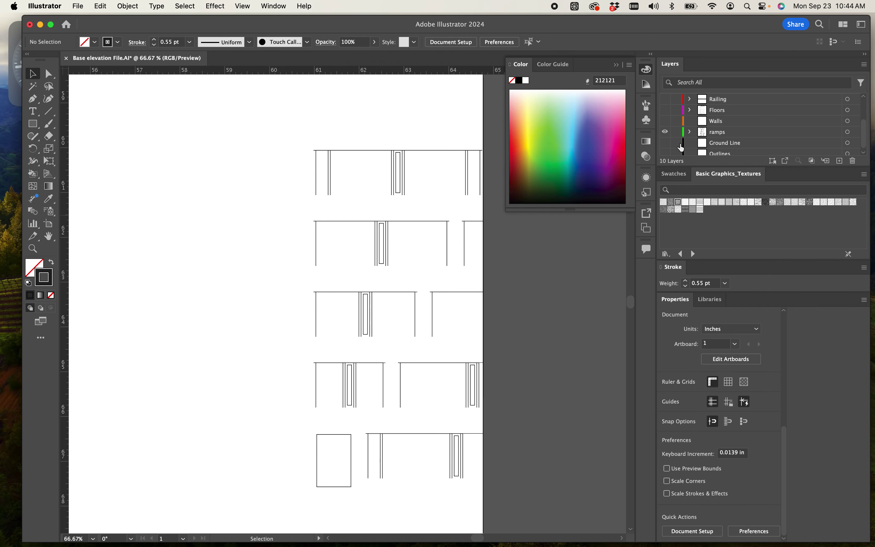
left_click_drag(668, 154, 666, 99)
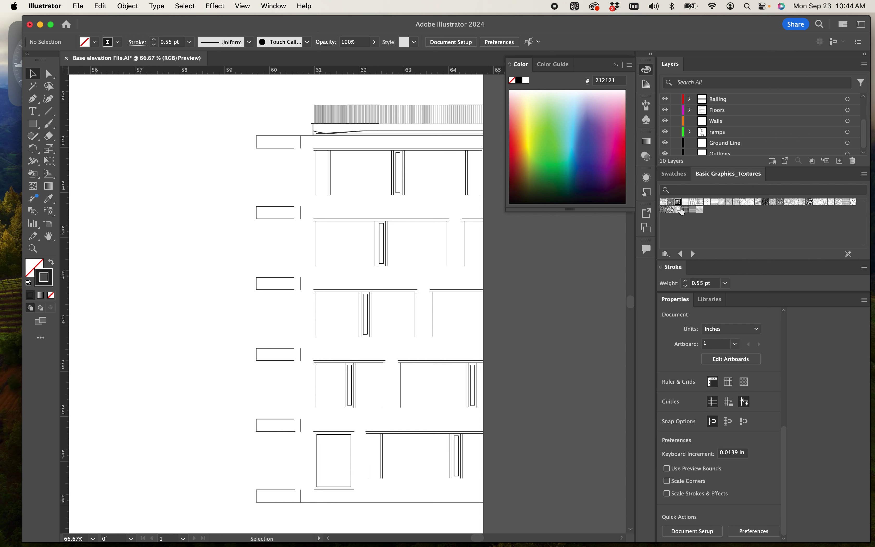
Show the Windows, Make2D::Visible::Curves and Concrete layers again so that all the layers are visible.
scroll(675, 137, "up", 3)
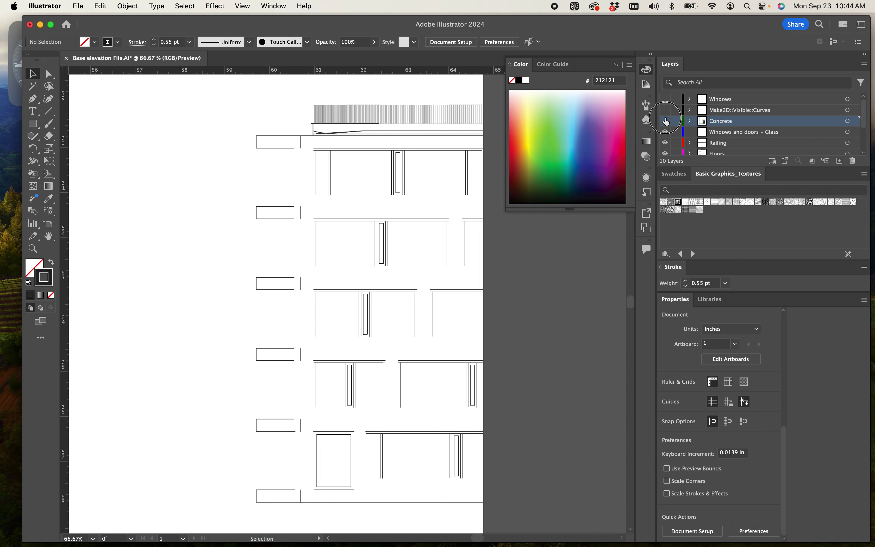
key("super+y")
left_click_drag(520, 377, 470, 358)
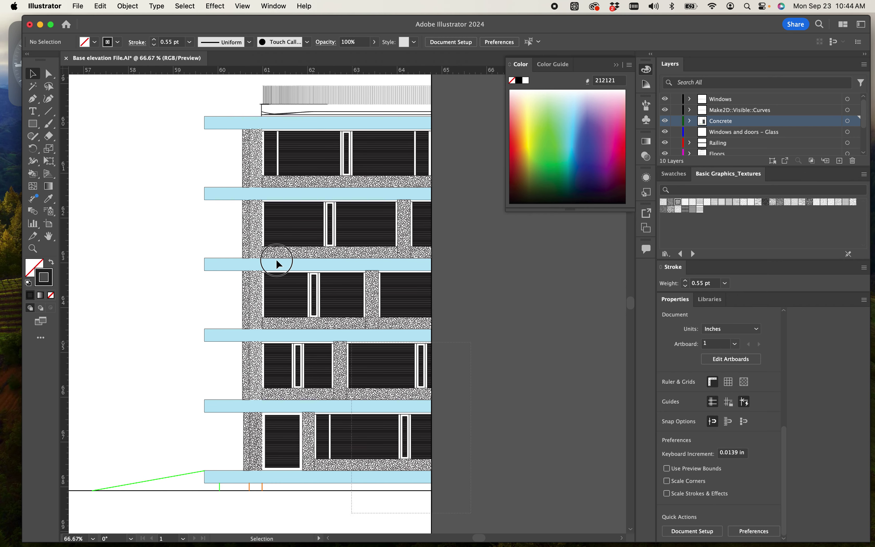
Select all of the visible elevation artwork and activate the Live Paint Bucket.
scroll(155, 79, "up", 3)
key("super+a")
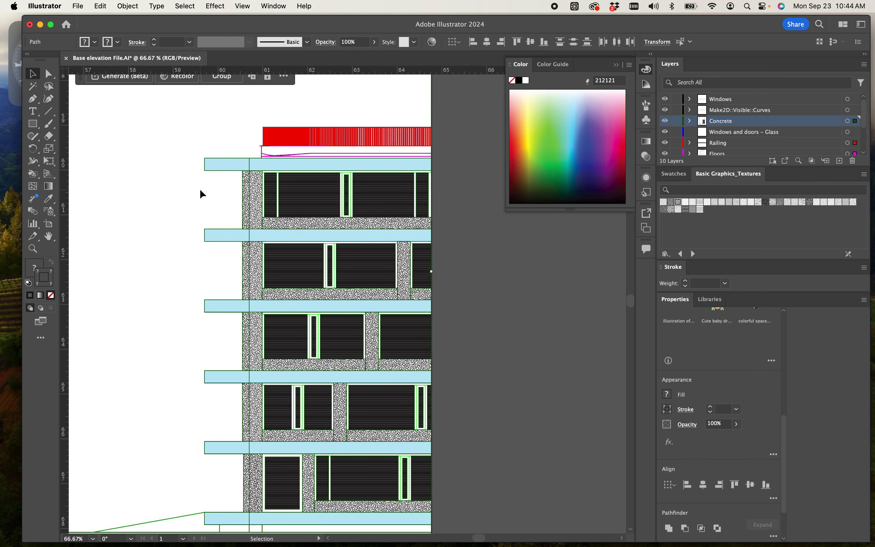
key("k")
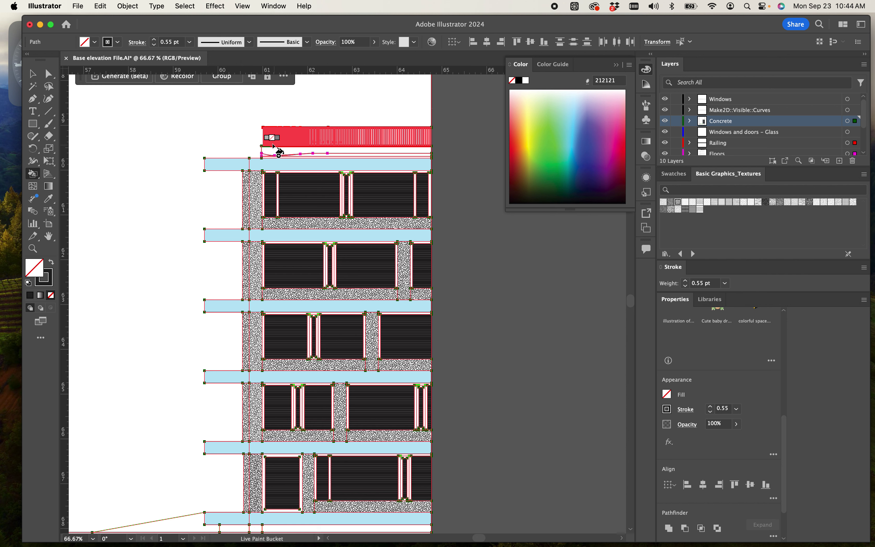
key("shift+super+a")
key("super+a")
scroll(159, 260, "up", 3)
scroll(159, 260, "left", 3)
left_click(185, 266)
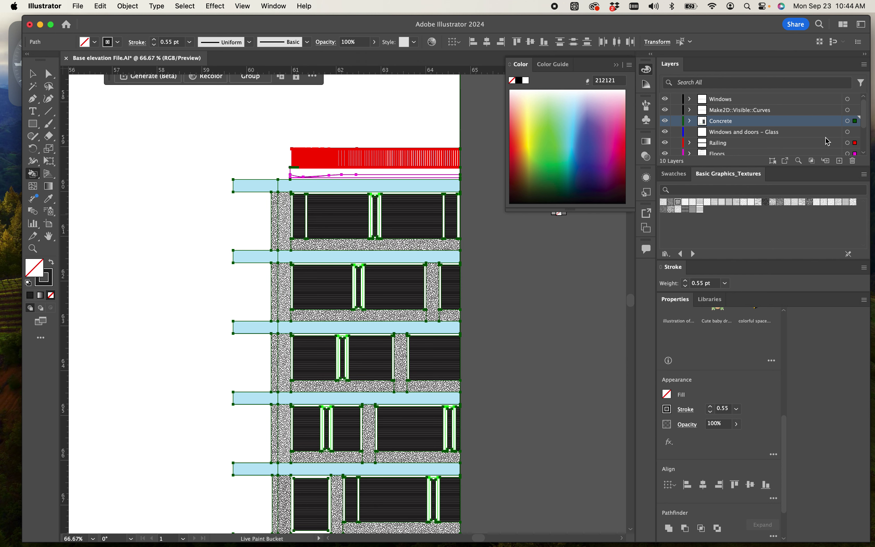
scroll(829, 141, "down", 4)
key("v")
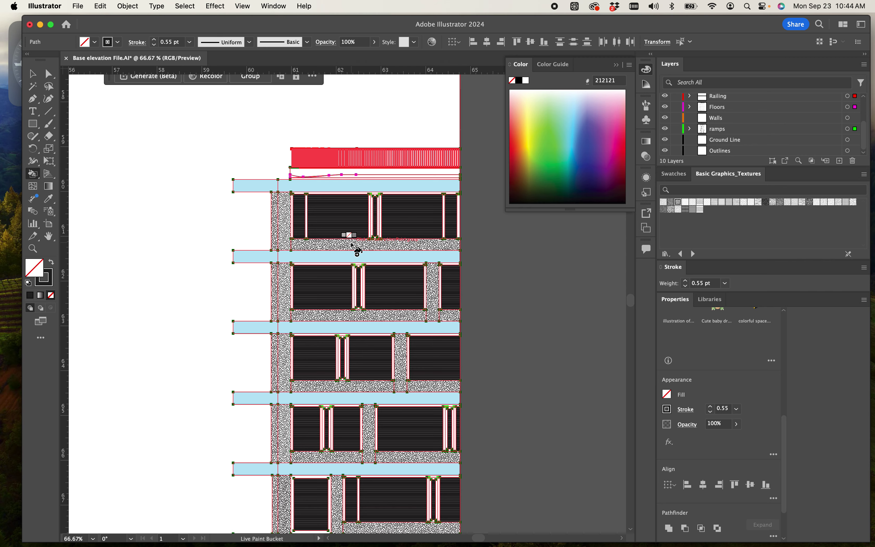
Pick the dark green fill 051715 and convert the selection to a Live Paint group, filling the strip above the second-from-top storey's windows.
key("super+equal")
key("super+equal")
scroll(426, 269, "right", 10)
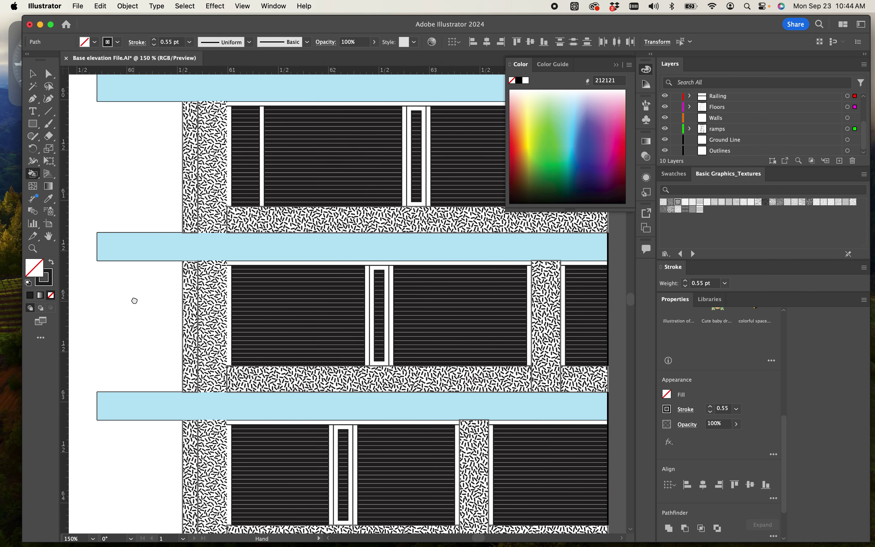
scroll(312, 274, "left", 10)
key("super+equal")
scroll(420, 262, "right", 10)
key("super+equal")
key("k")
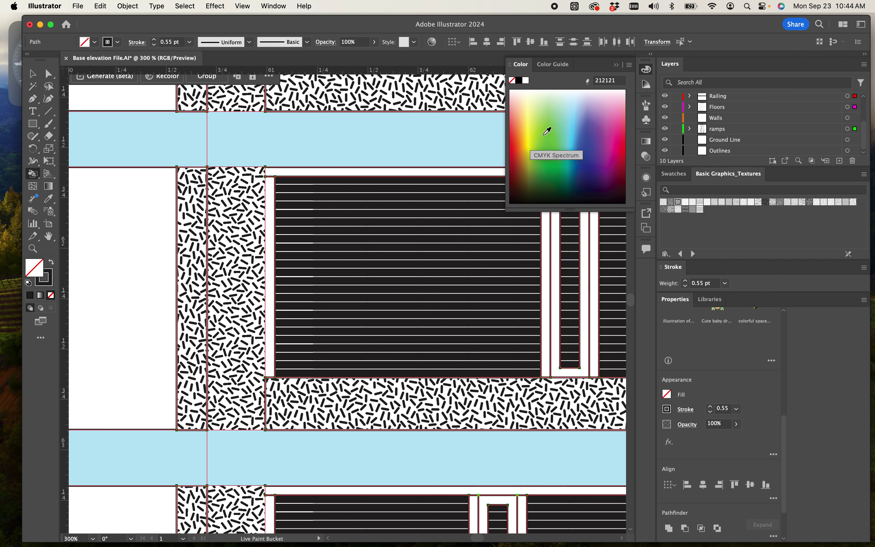
left_click_drag(564, 137, 566, 194)
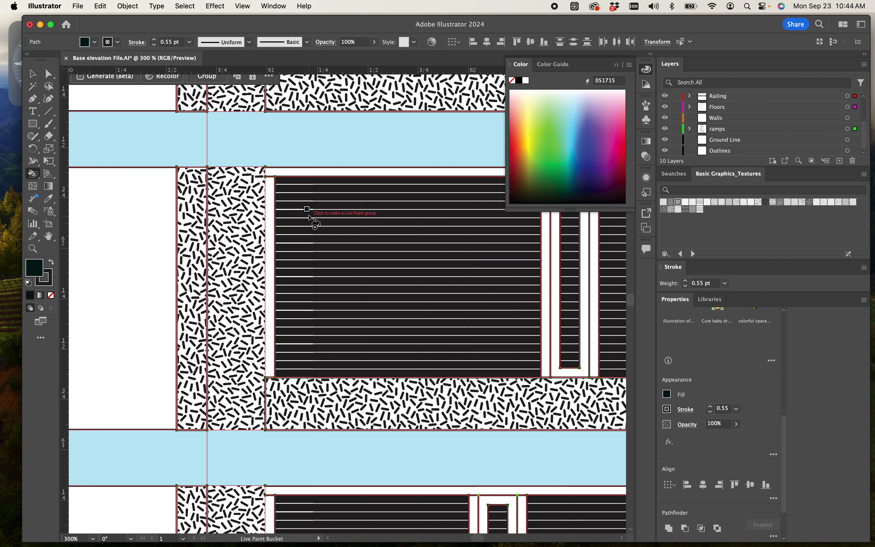
left_click(309, 175)
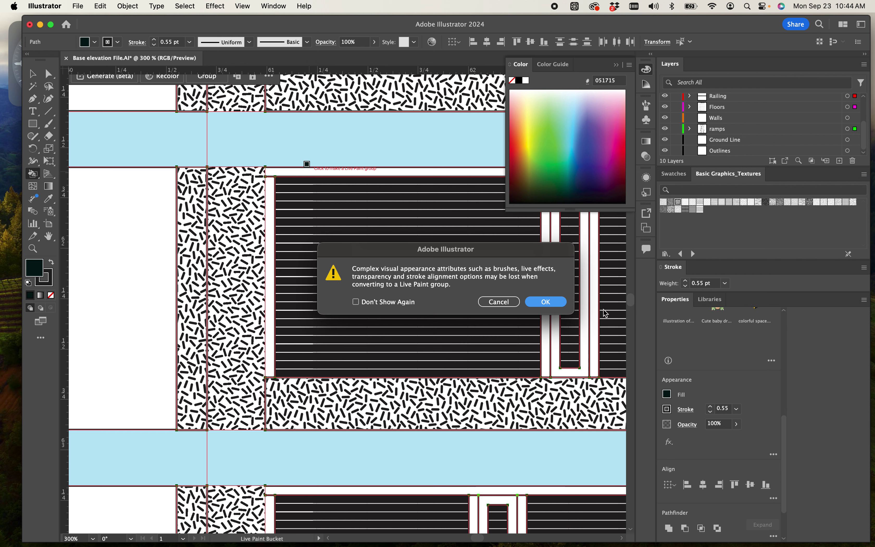
left_click(546, 305)
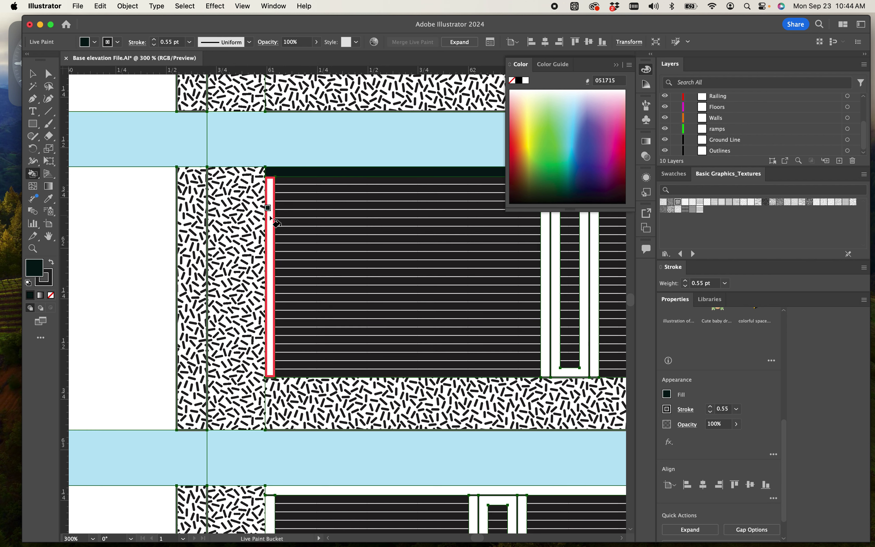
Fill the second-from-top storey's end posts, mullion frames and the head strip past the column with 051715.
scroll(399, 266, "right", 5)
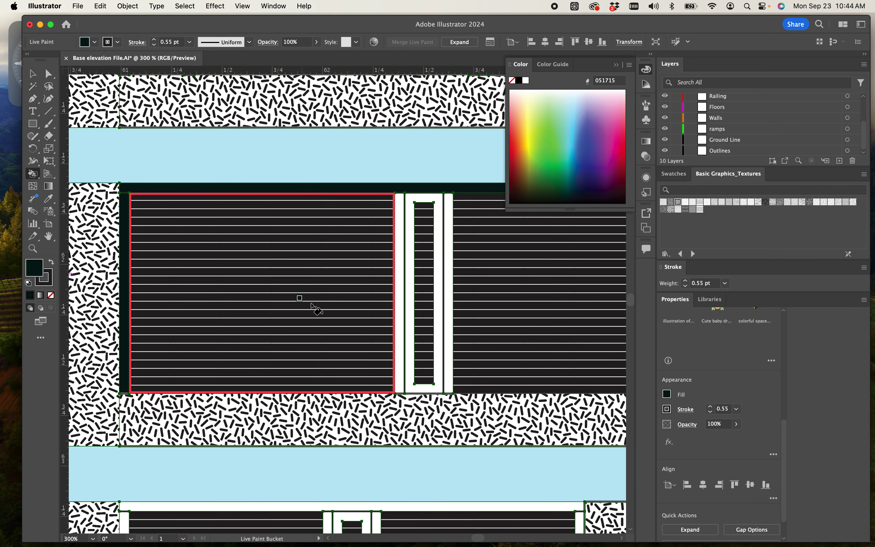
left_click(403, 280)
left_click(407, 280)
left_click(448, 275)
scroll(449, 289, "right", 10)
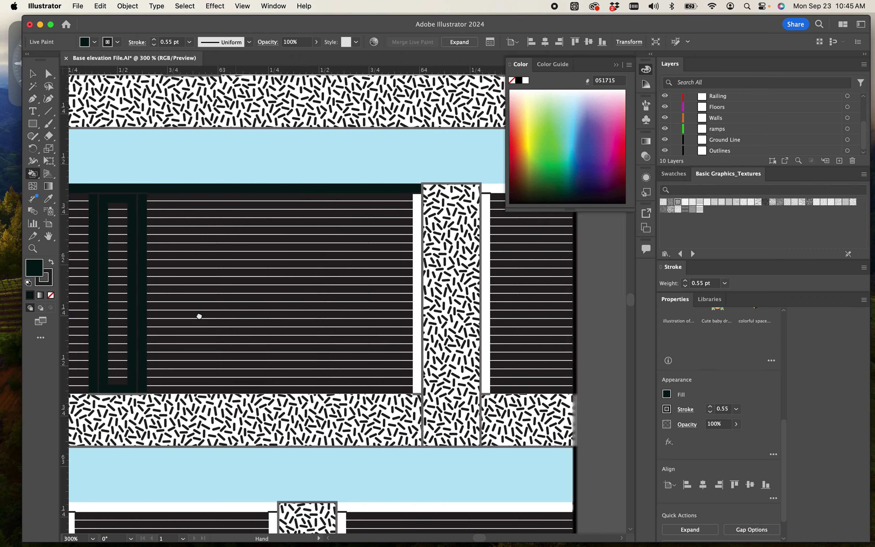
left_click(350, 286)
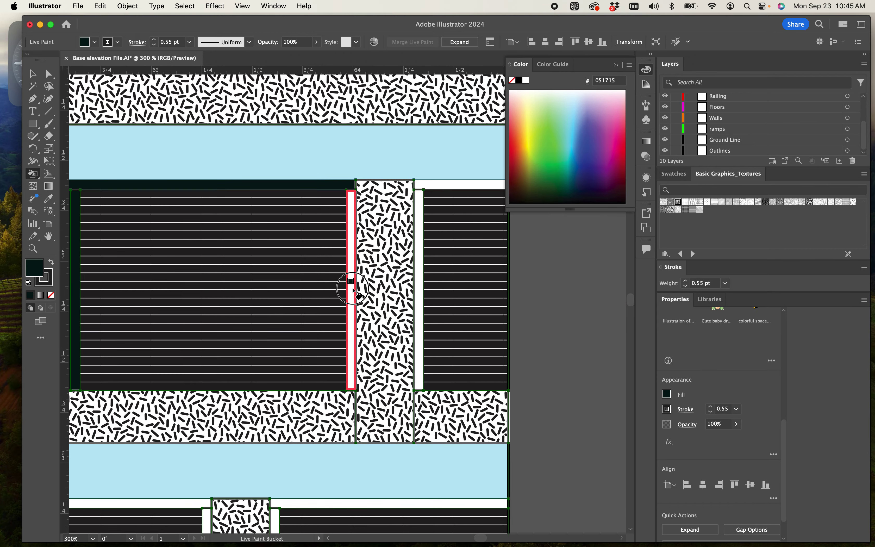
left_click(420, 286)
left_click(434, 183)
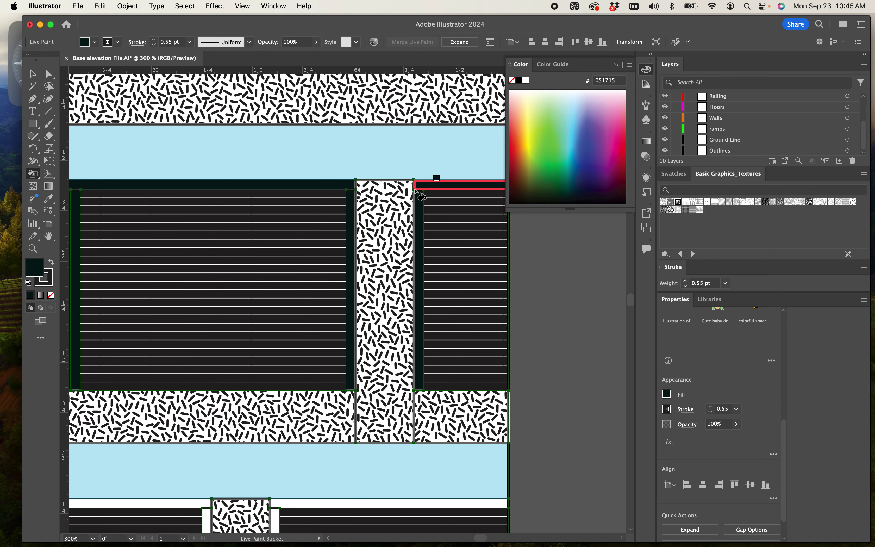
Fill the top storey's window head strip and its central mullion frame with 051715.
scroll(404, 190, "down", 1)
scroll(368, 195, "up", 8)
scroll(397, 235, "left", 5)
left_click(363, 231)
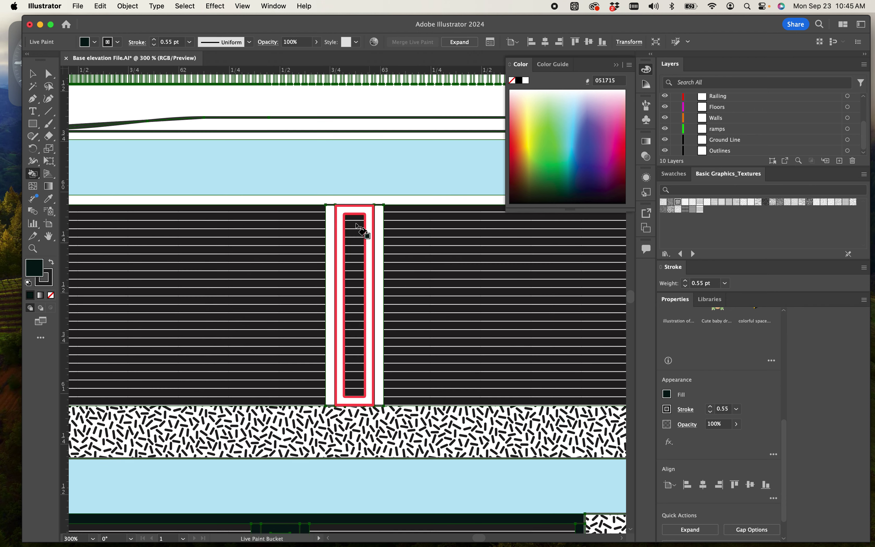
scroll(362, 230, "up", 1)
left_click(358, 226)
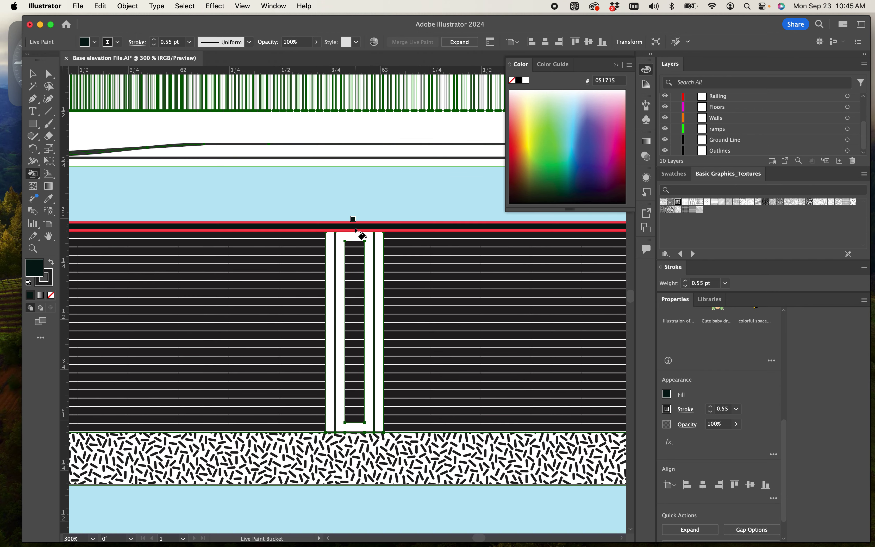
left_click(351, 235)
left_click(330, 248)
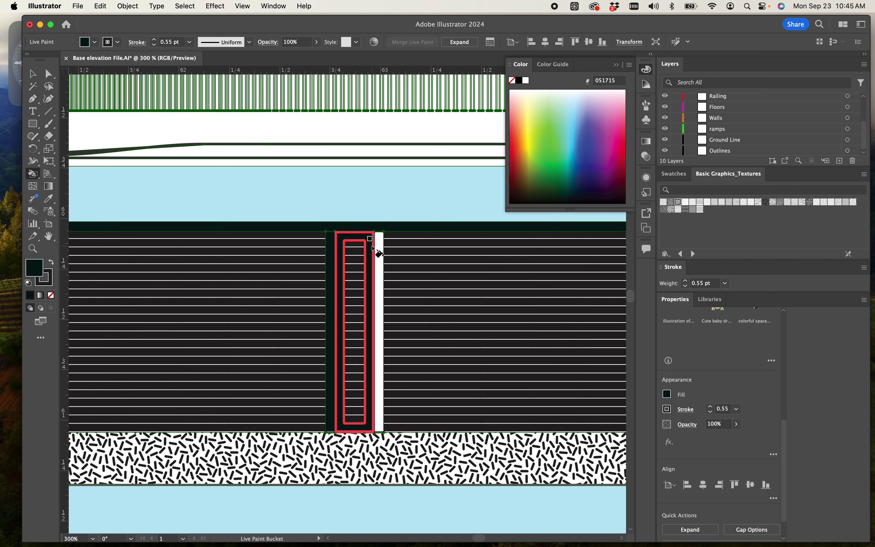
left_click(379, 249)
Fill the remaining vertical window frames at both ends of the top storey with 051715.
left_click_drag(416, 275, 218, 283)
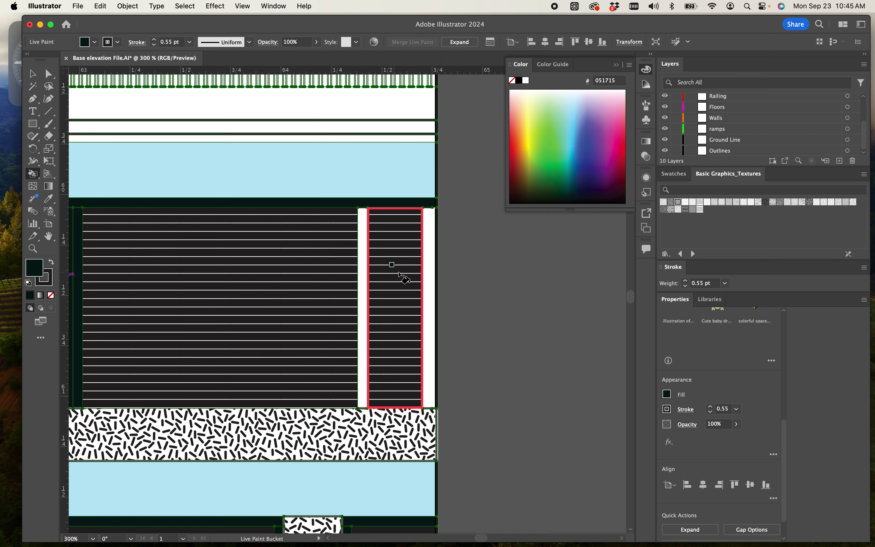
left_click(364, 279)
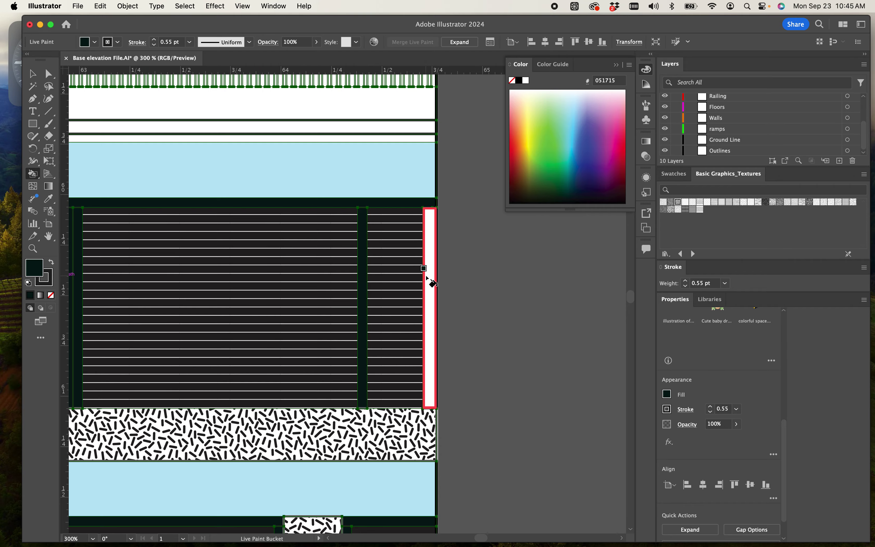
left_click(429, 278)
scroll(338, 297, "left", 10)
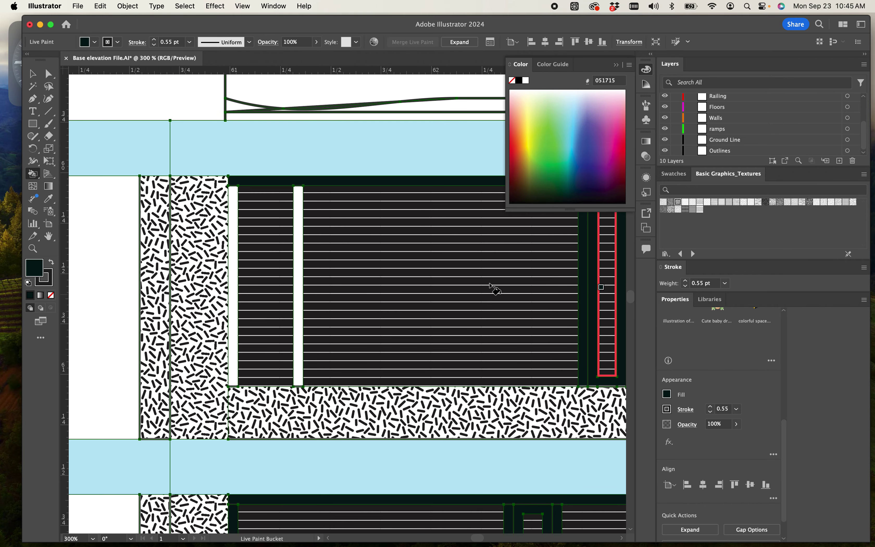
left_click(299, 253)
left_click(234, 264)
Fill the middle storey's left window post, head strip and mullion frame with 051715.
scroll(259, 246, "up", 10)
scroll(321, 443, "down", 20)
scroll(321, 444, "right", 5)
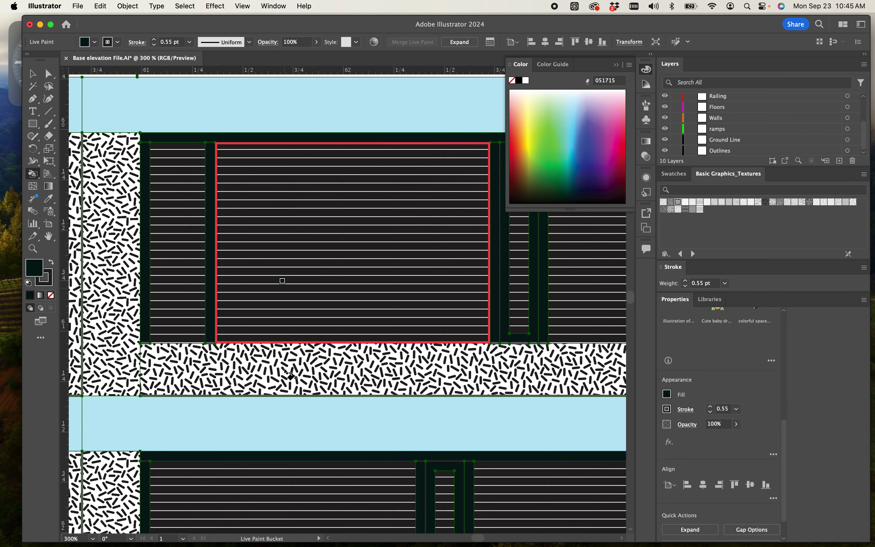
scroll(281, 156, "down", 8)
scroll(282, 155, "left", 4)
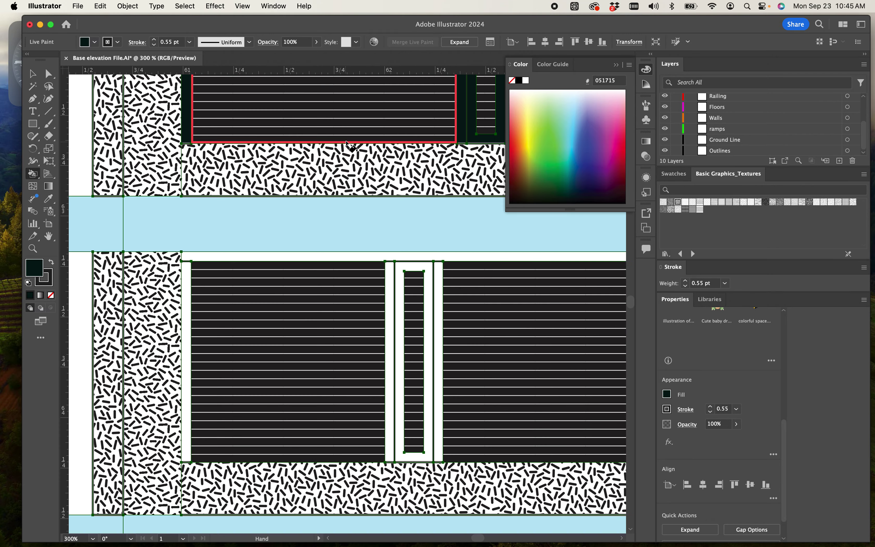
left_click(185, 311)
left_click(208, 258)
left_click(390, 300)
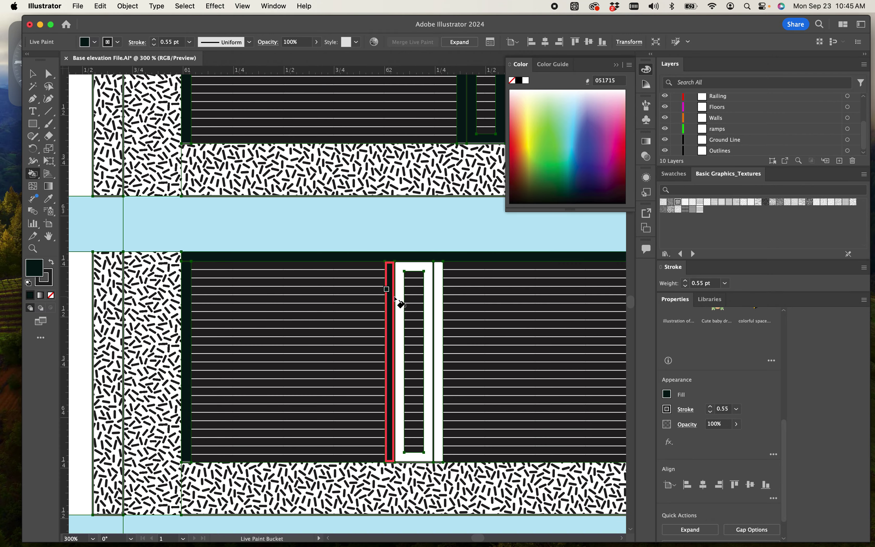
left_click(397, 296)
left_click(438, 300)
Fill the two window posts on either side of the middle storey's concrete column with 051715.
scroll(449, 303, "down", 5)
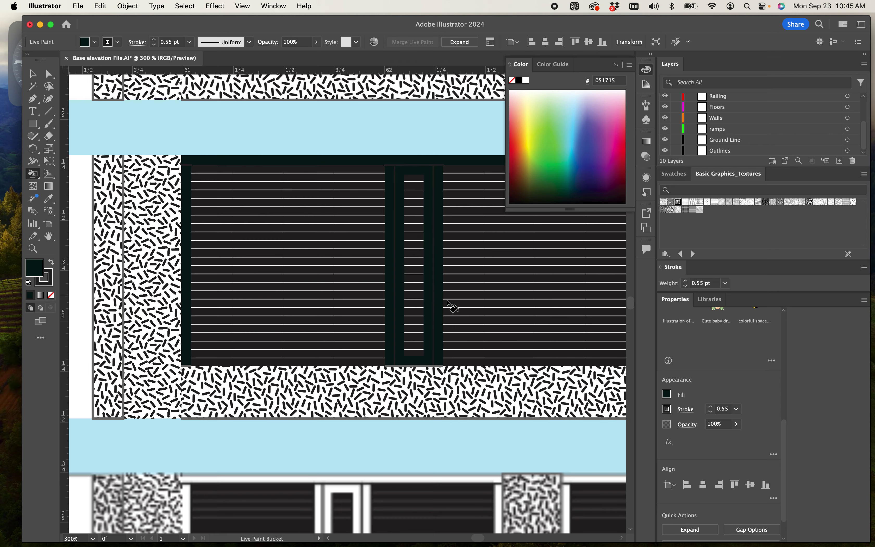
scroll(182, 369, "right", 8)
scroll(182, 369, "up", 2)
left_click_drag(182, 369, 156, 372)
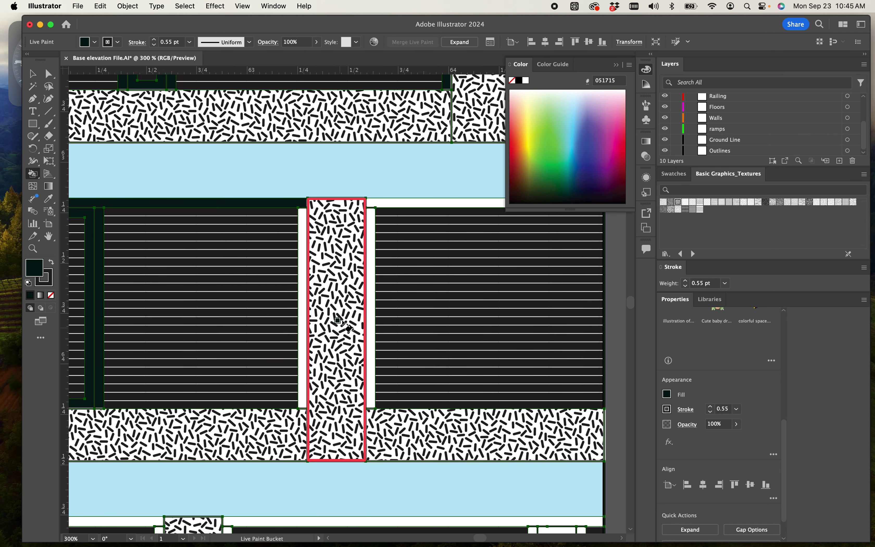
left_click(303, 326)
left_click(372, 316)
Fill the head strip, mullion frame and post right of the column on the second-from-bottom storey with 051715.
scroll(420, 254, "down", 15)
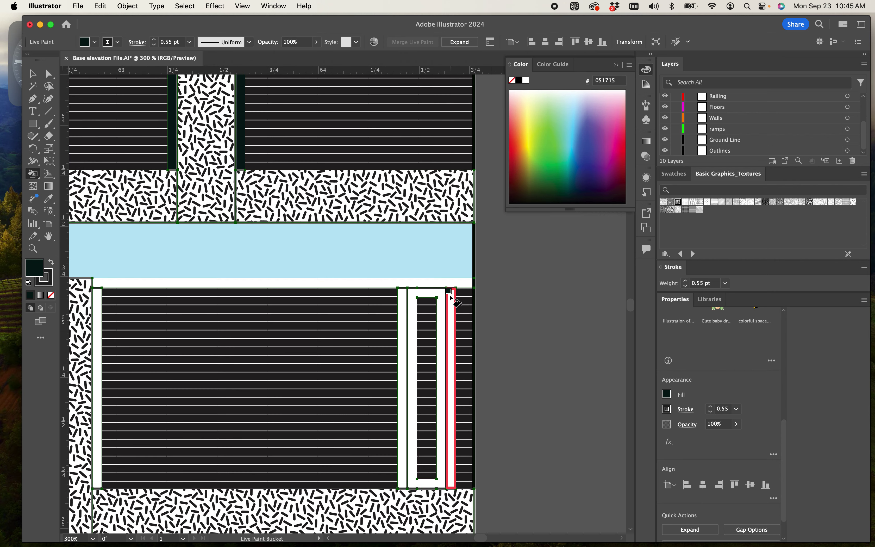
left_click(436, 283)
left_click(442, 296)
left_click(451, 308)
left_click(425, 306)
left_click(402, 318)
left_click_drag(332, 398, 637, 373)
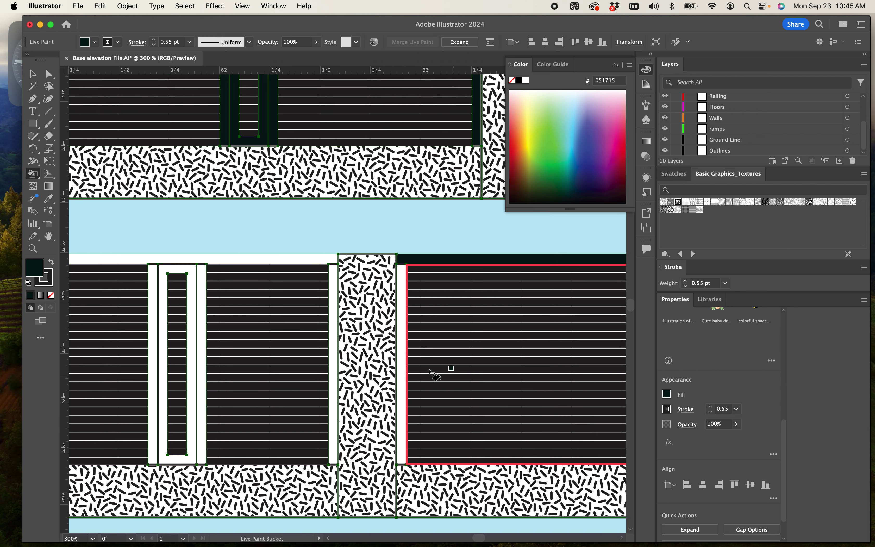
left_click(402, 370)
Fill the posts, head strip and mullion frame left of the column on the second-from-bottom storey with 051715.
left_click(333, 375)
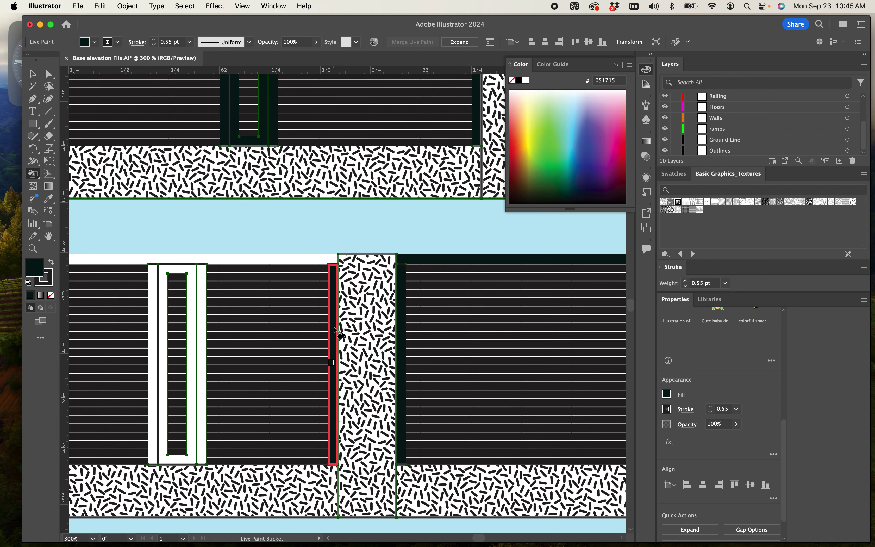
left_click(308, 258)
left_click_drag(268, 319, 450, 310)
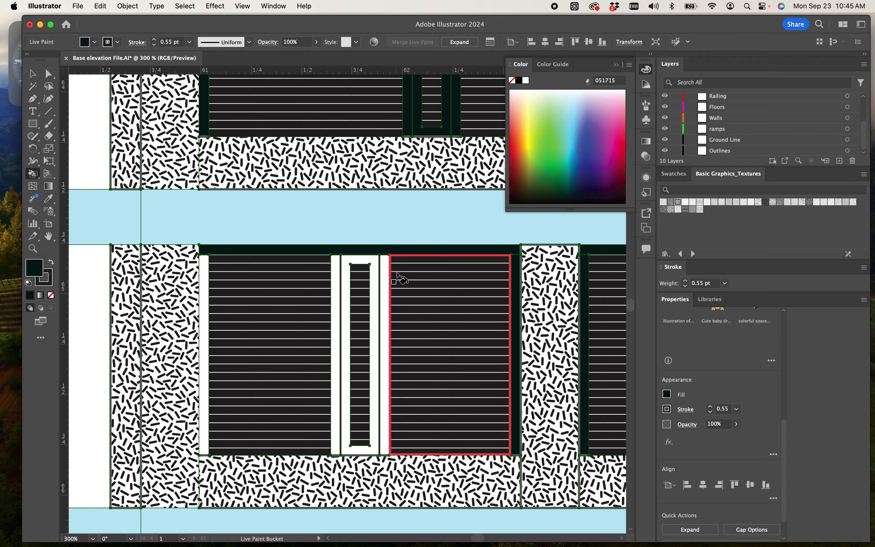
left_click(377, 275)
left_click(384, 286)
left_click(332, 293)
left_click(203, 321)
Fill the bottom storey's door surround, window head strip, posts and mullion frame with 051715.
left_click_drag(308, 405, 310, 291)
scroll(300, 290, "down", 5)
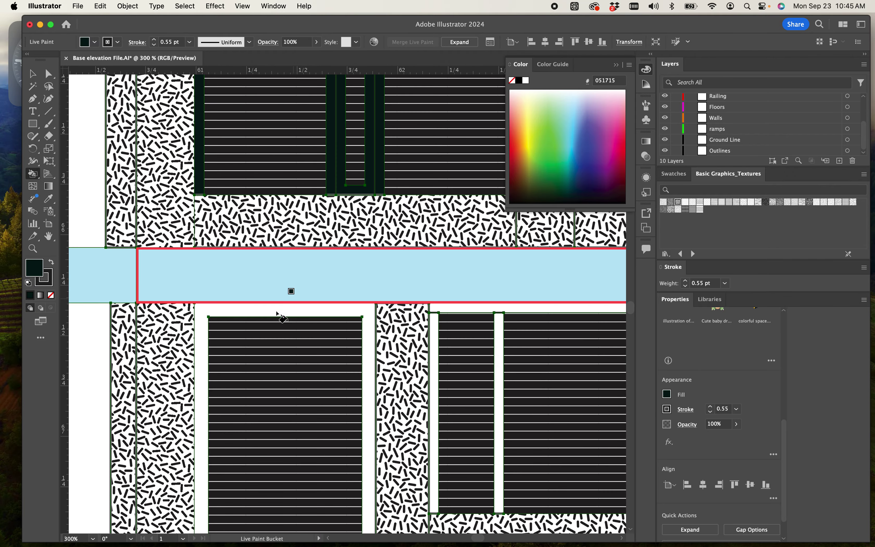
left_click(215, 309)
scroll(443, 385, "right", 5)
scroll(443, 385, "down", 1)
left_click(287, 268)
left_click(239, 295)
left_click(304, 302)
left_click(618, 332)
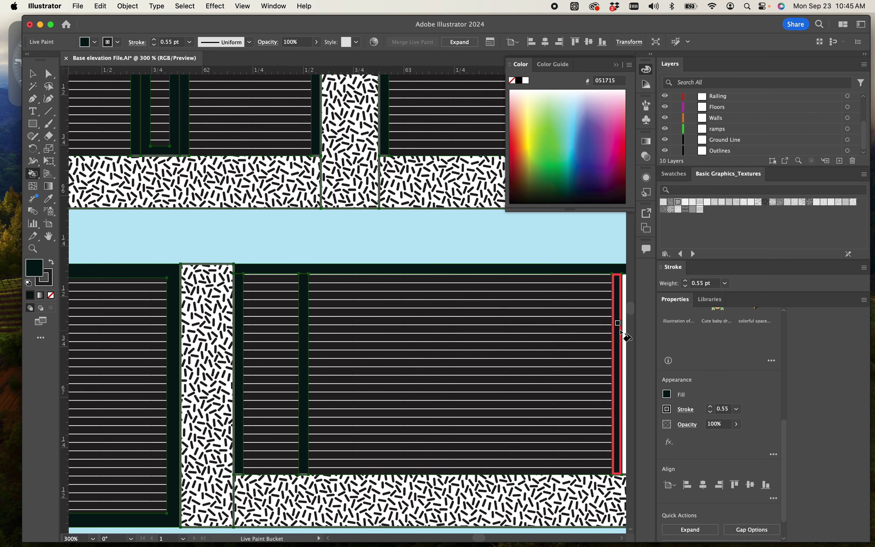
left_click(624, 335)
Clear the selection with the Selection tool and select the elevation's whole Live Paint group.
key("super+minus")
key("super+minus")
key("super+minus")
key("super+minus")
key("super+minus")
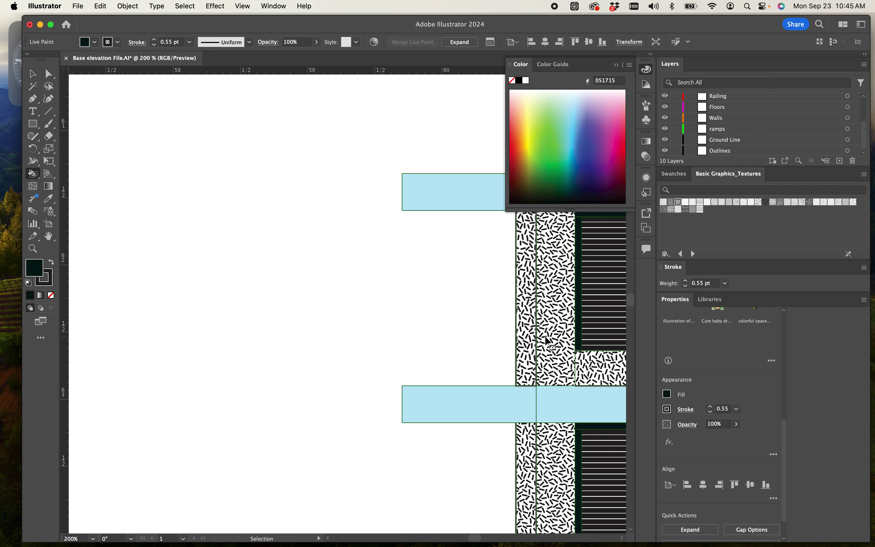
left_click_drag(480, 320, 378, 286)
left_click(32, 73)
left_click(203, 208)
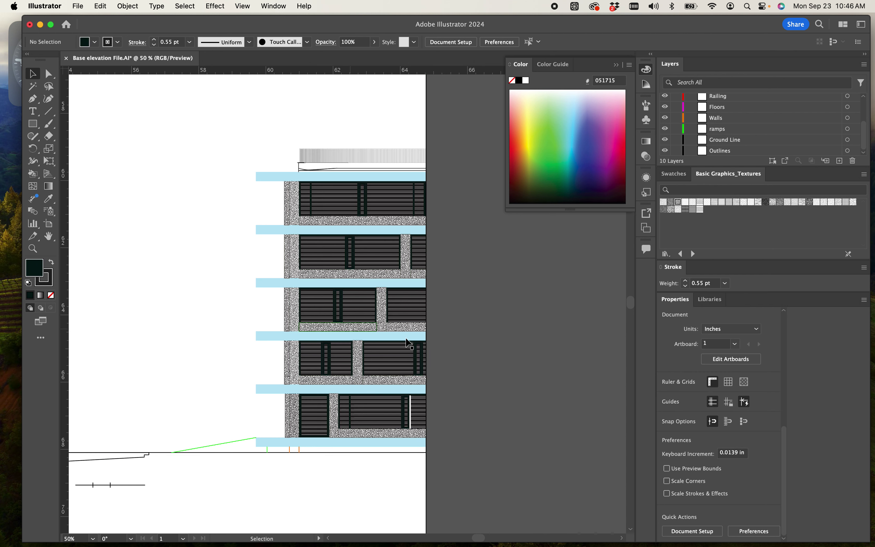
left_click_drag(463, 406, 530, 427)
left_click(391, 361)
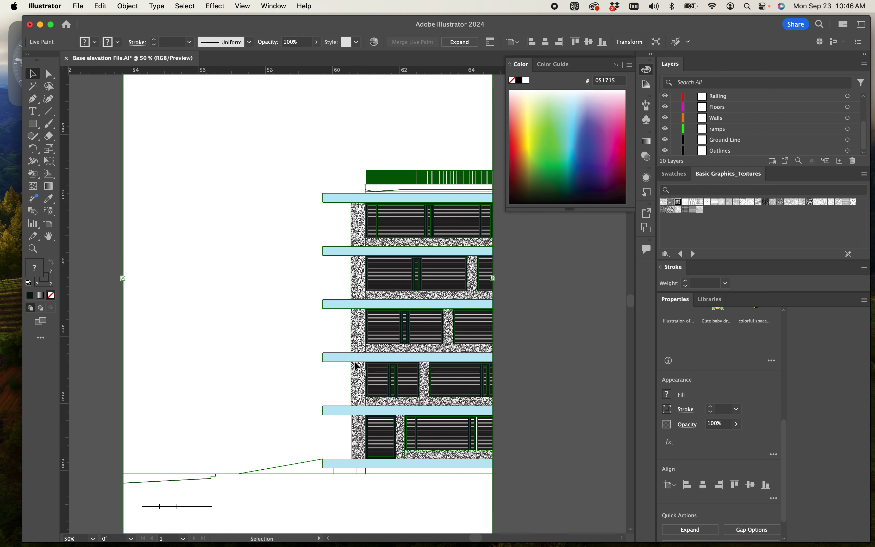
Expand the elevation's Live Paint group, ungroup the result and clear the selection.
scroll(797, 480, "down", 2)
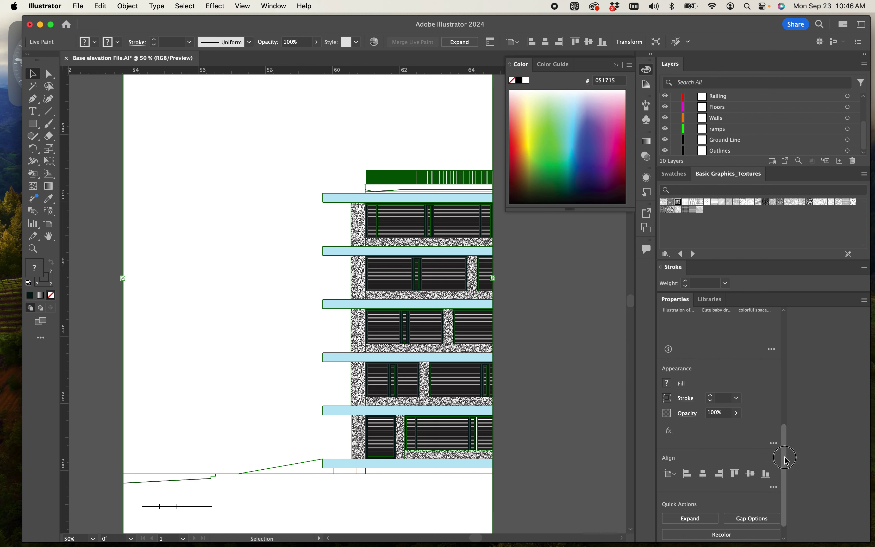
left_click(703, 502)
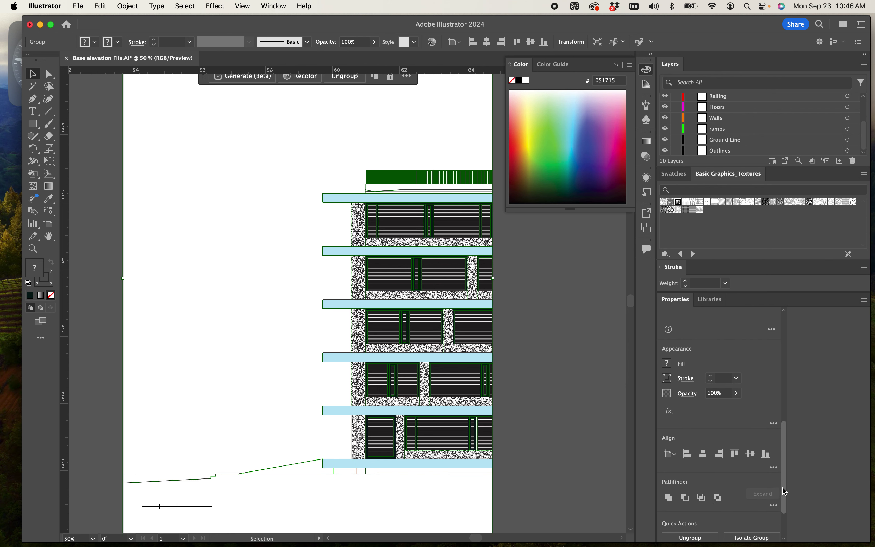
scroll(776, 481, "down", 3)
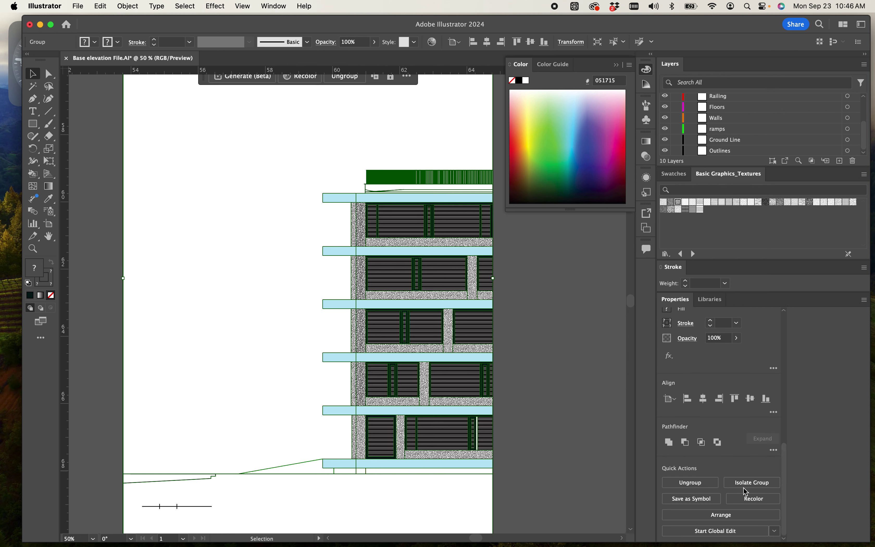
left_click(704, 484)
left_click(297, 378)
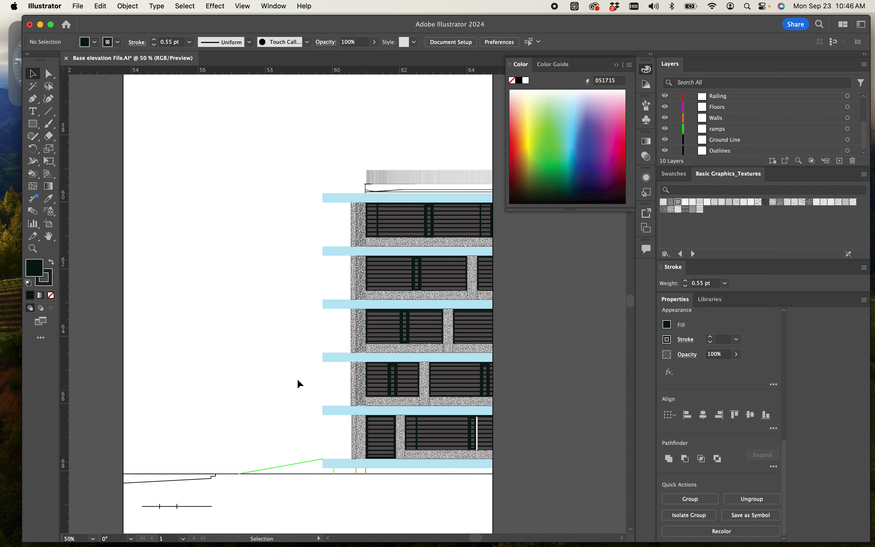
Select the slab and window group together with everything of the same appearance, ungroup it all and deselect.
left_click(329, 360)
left_click(319, 353)
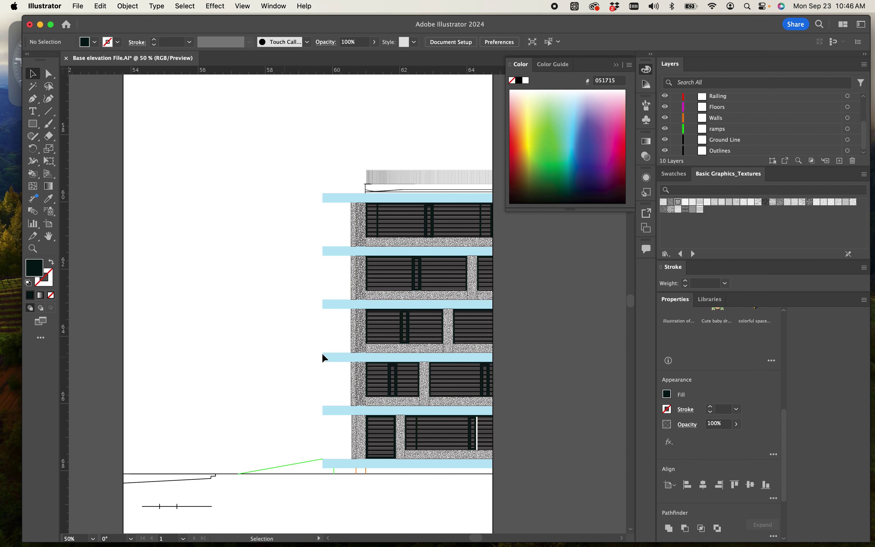
left_click(331, 354)
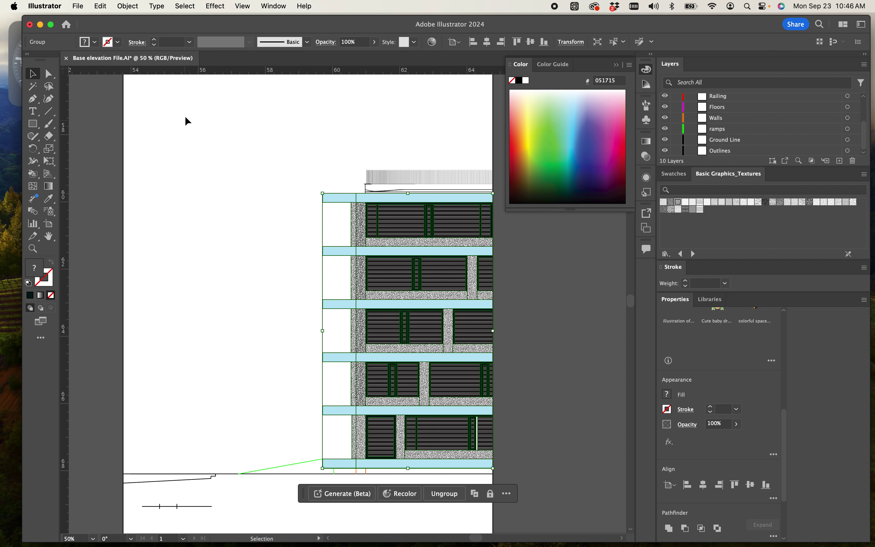
scroll(251, 184, "right", 2)
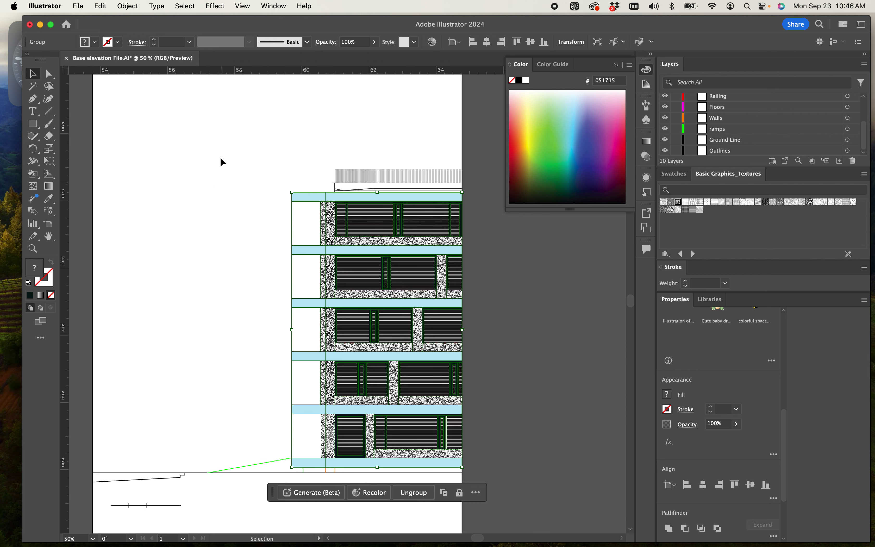
left_click(241, 268)
left_click(306, 250)
left_click(186, 6)
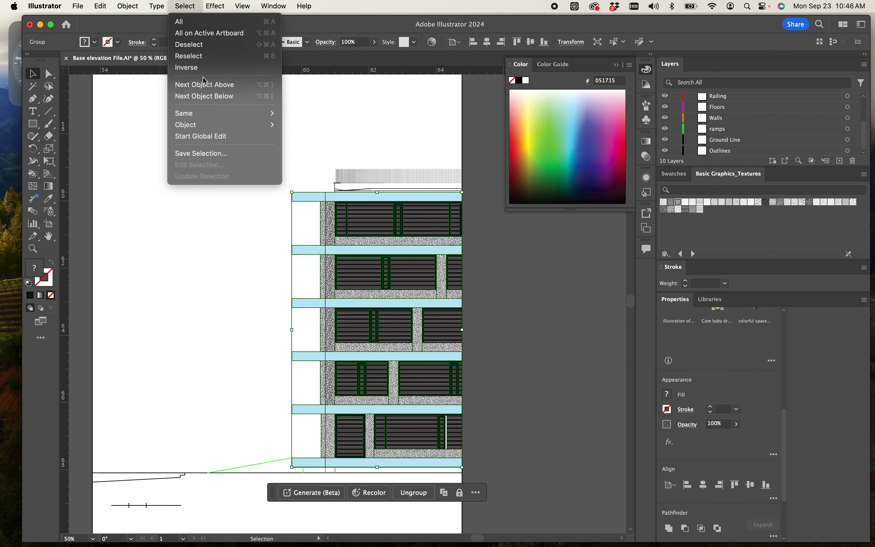
mouse_move(200, 114)
left_click(290, 125)
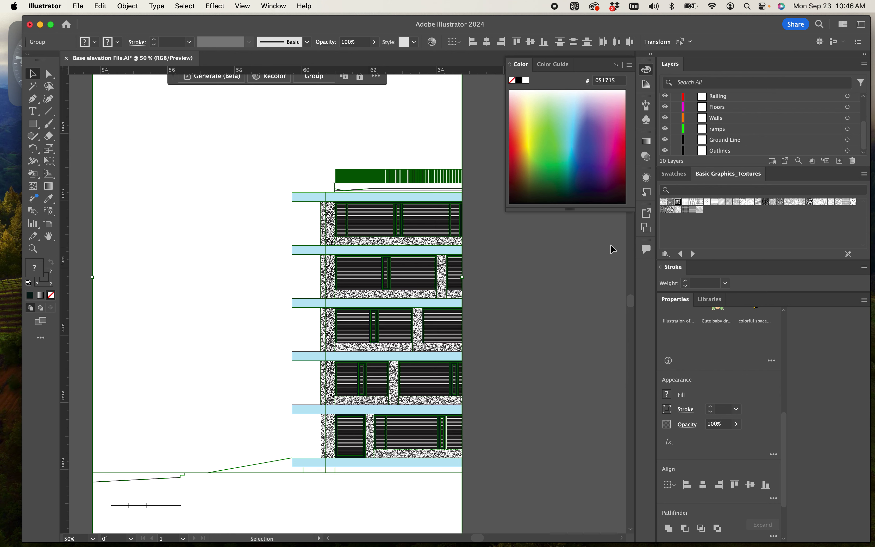
scroll(790, 474, "down", 4)
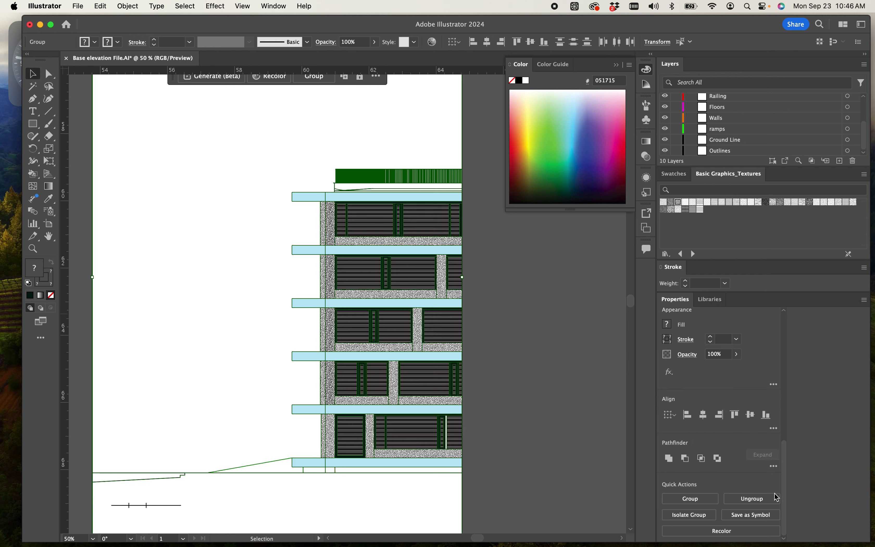
left_click(754, 501)
left_click(254, 382)
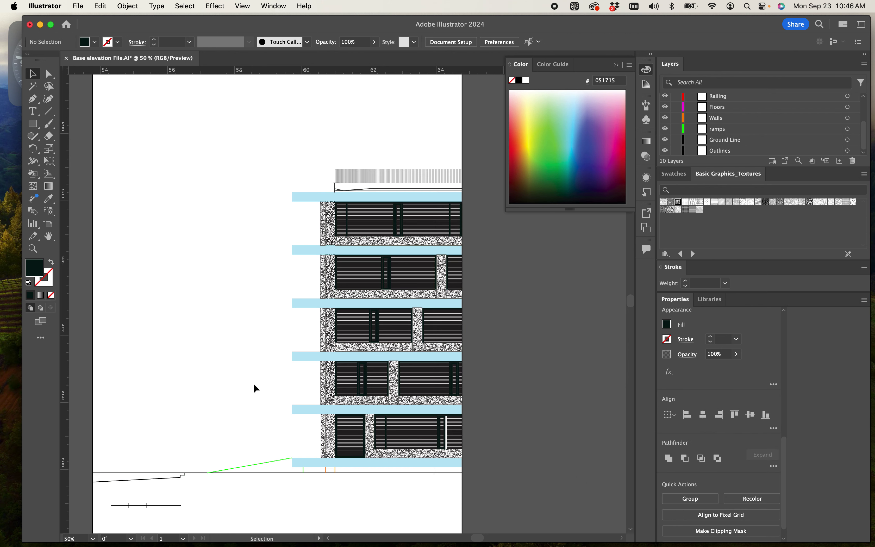
Select one light blue floor slab piece with all objects of the same appearance and set their fill to CED8DB.
left_click(313, 359)
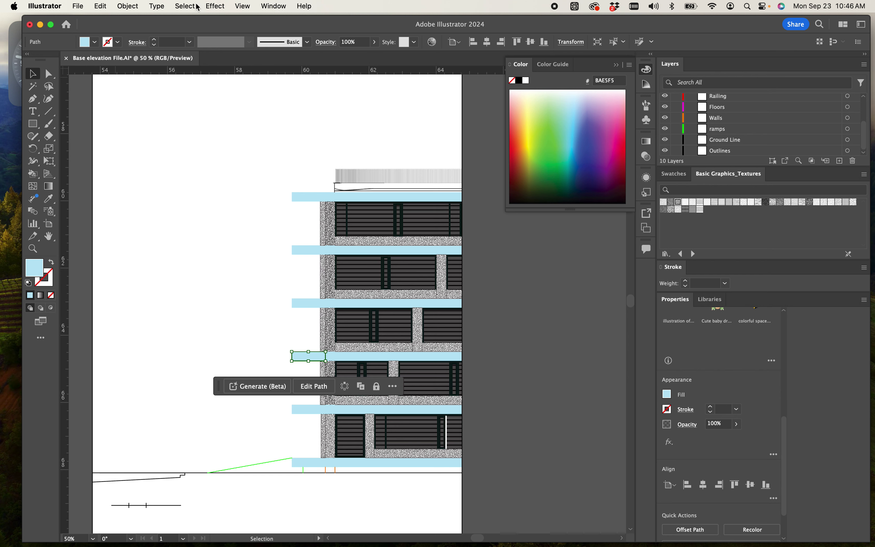
left_click(186, 6)
mouse_move(195, 110)
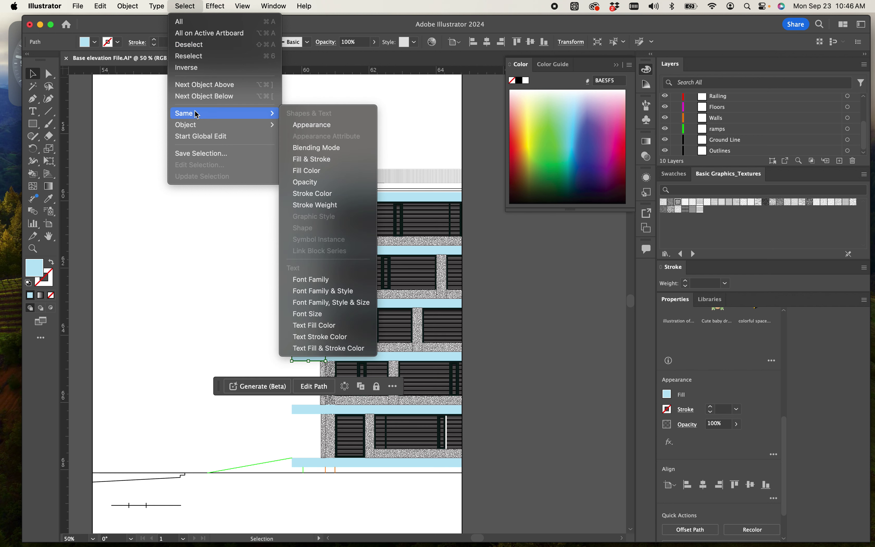
left_click(304, 125)
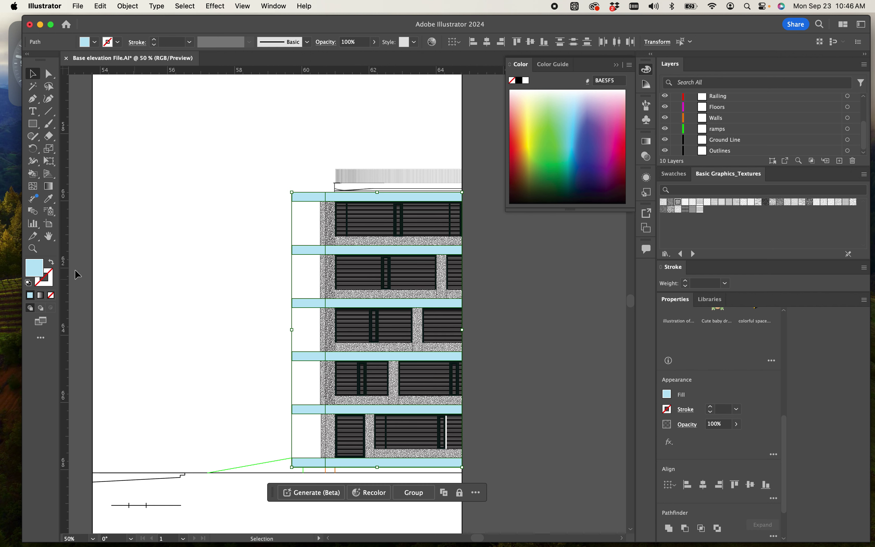
double_click(38, 272)
mouse_move(403, 275)
left_mouse_down()
mouse_move(400, 289)
mouse_move(372, 273)
mouse_move(386, 264)
mouse_move(383, 249)
mouse_move(370, 244)
left_mouse_up()
left_click(595, 232)
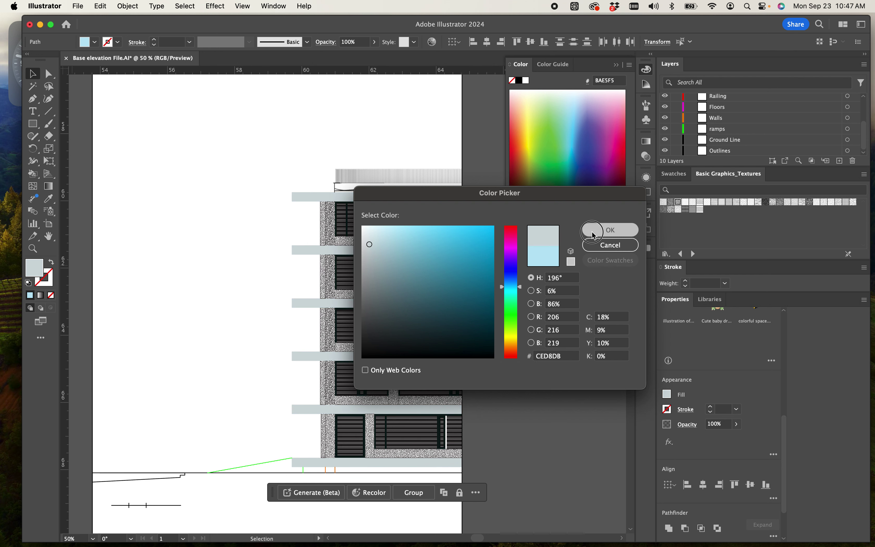
Give the selected floor slabs a 4C4C4C stroke with a weight of 0.44 pt, and deselect them.
double_click(52, 281)
mouse_move(418, 293)
left_mouse_down()
mouse_move(357, 327)
mouse_move(361, 317)
left_mouse_up()
key("Return")
left_click(178, 44)
type(".")
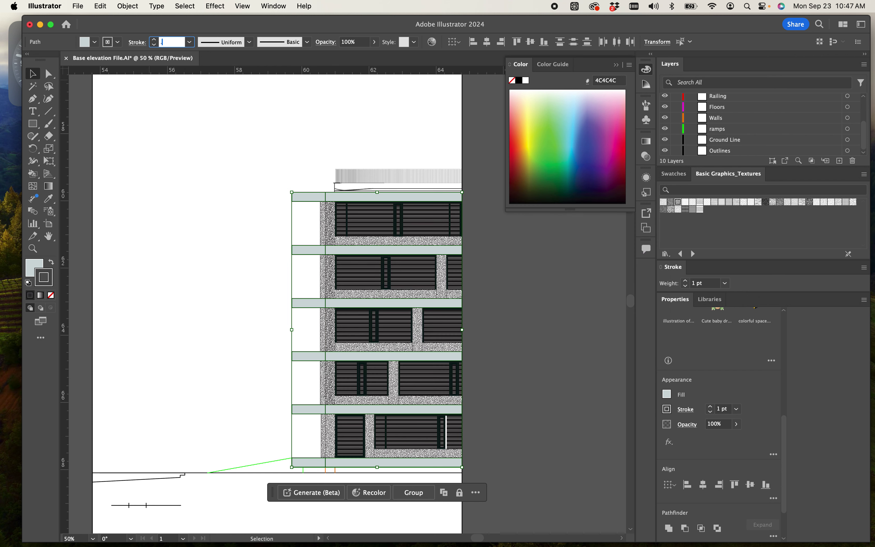
type("44")
key("Return")
left_click(176, 290)
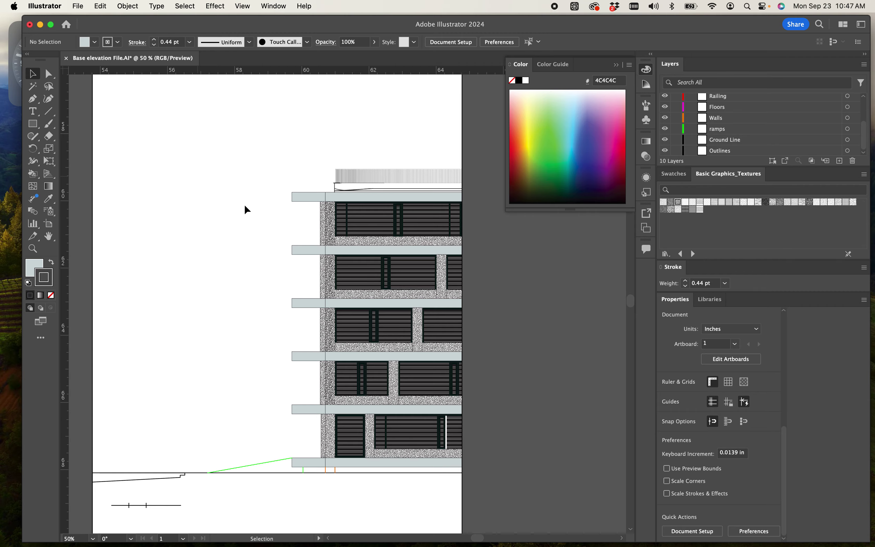
scroll(225, 293, "up", 10)
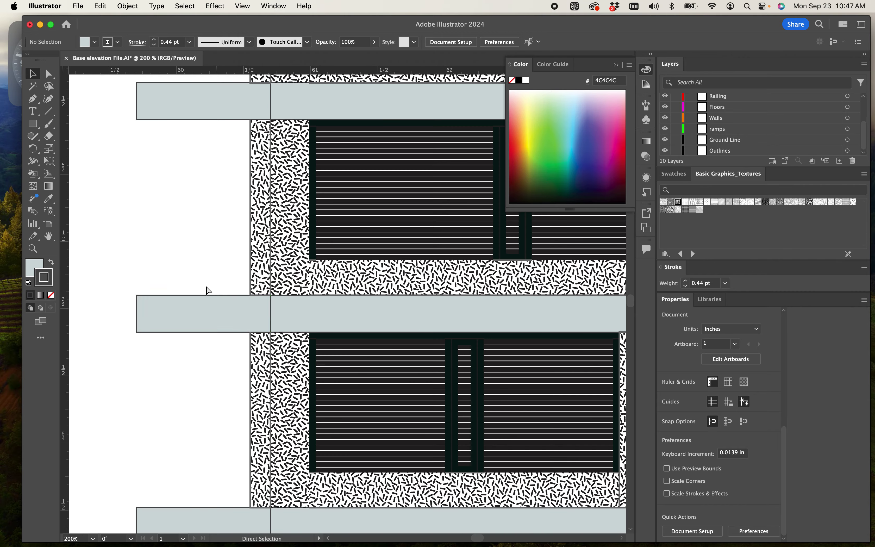
left_click_drag(130, 252, 400, 69)
scroll(195, 128, "down", 4)
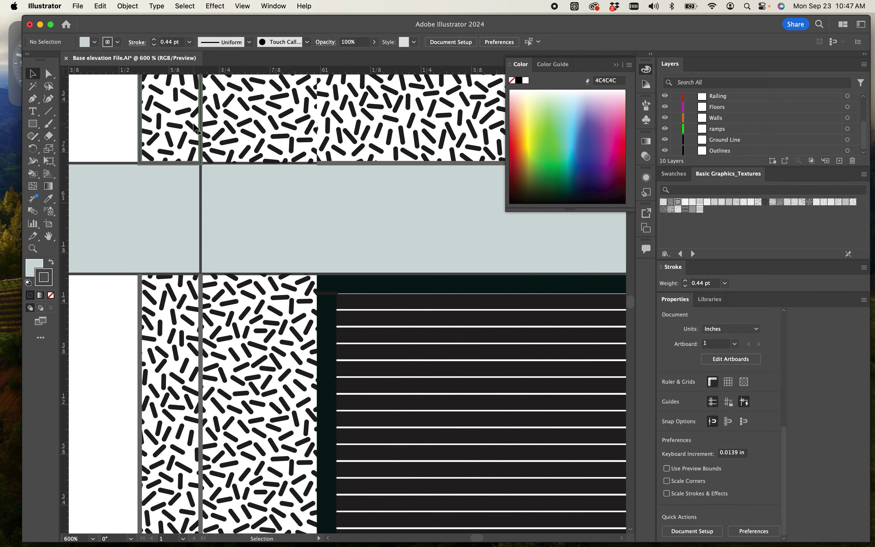
scroll(195, 128, "down", 8)
left_click_drag(535, 420, 557, 433)
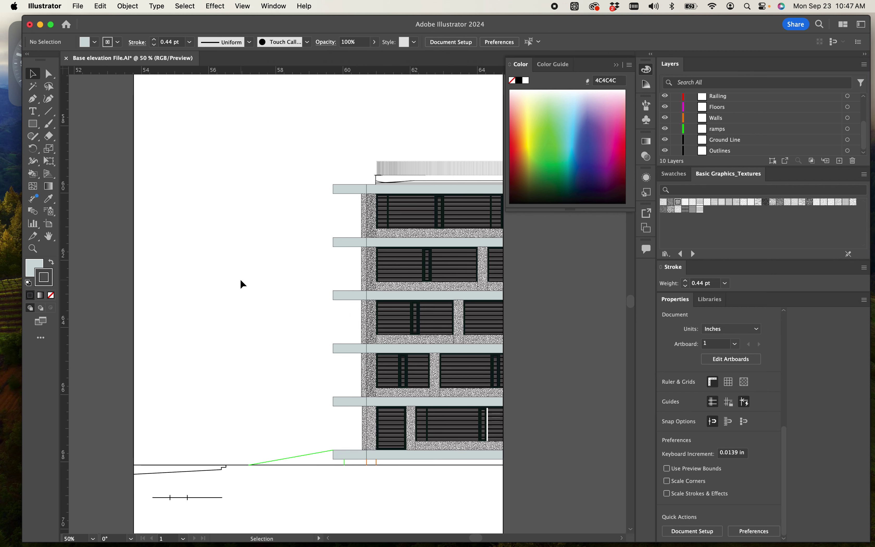
Select the boundary path around the open area beside the building and set its stroke color to 3FC7F2.
left_click_drag(240, 284, 233, 317)
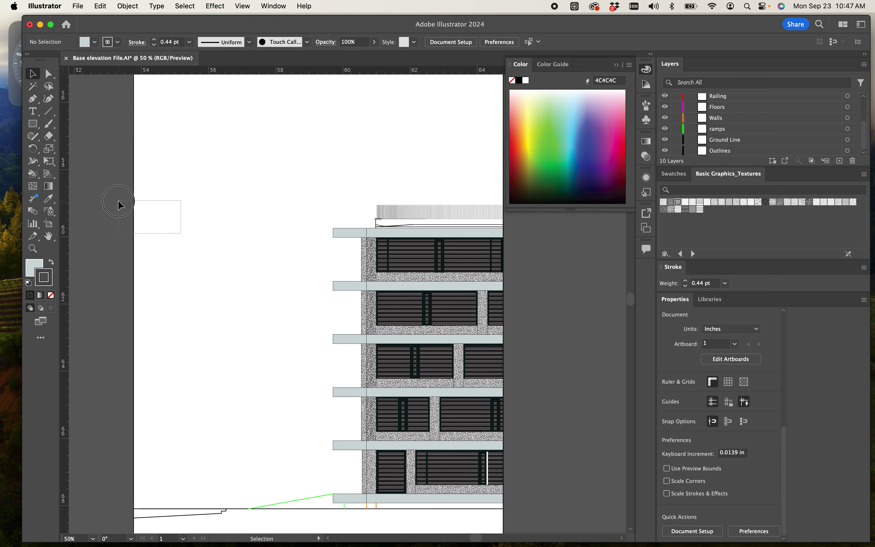
left_click_drag(118, 201, 119, 202)
scroll(184, 232, "up", 1)
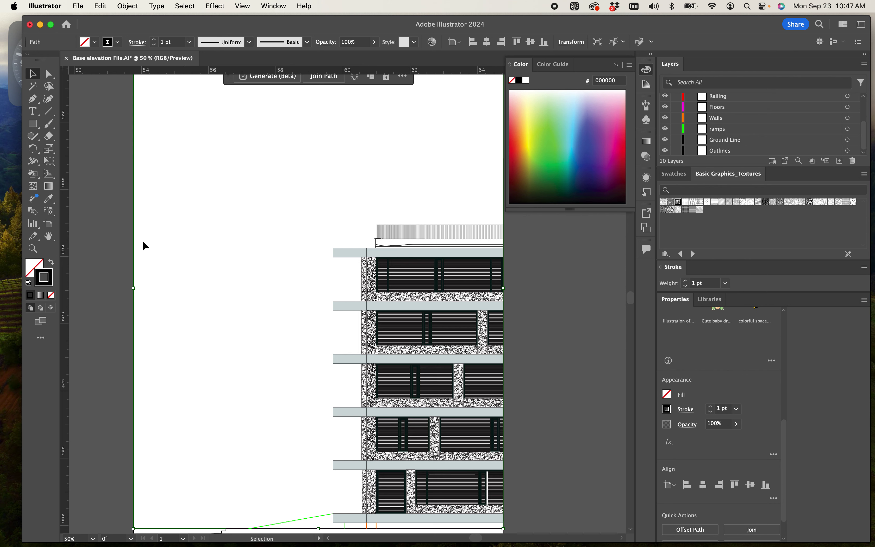
left_click_drag(569, 152, 572, 136)
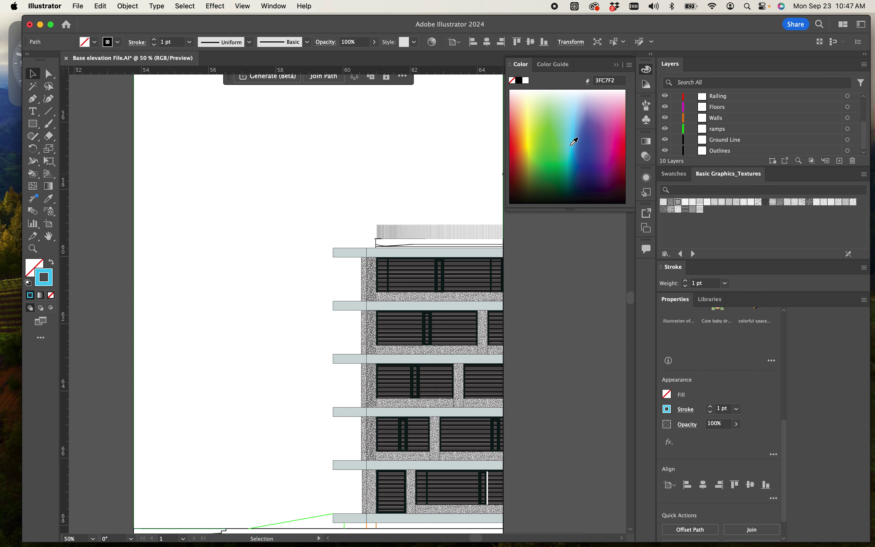
mouse_move(14, 259)
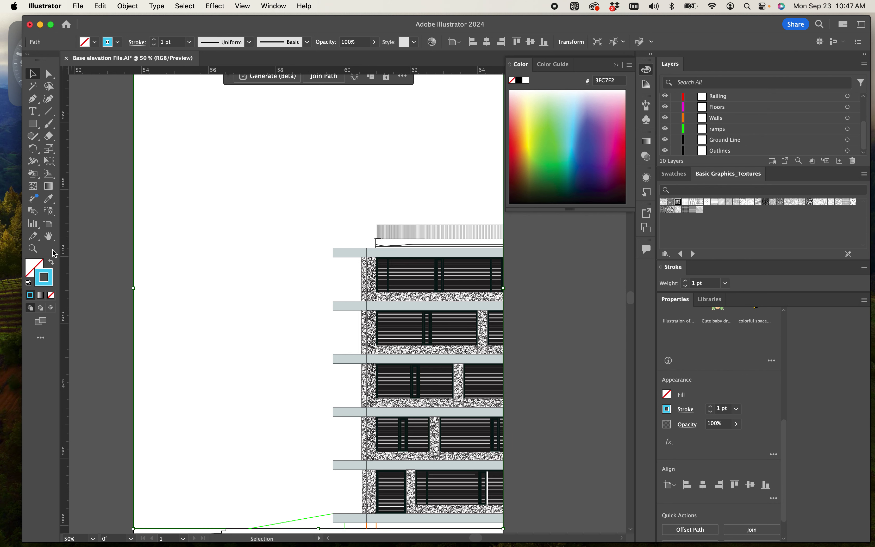
Try to fill the boundary path with 3FC7F2 by swapping its fill and stroke, and swap them back.
left_click(51, 262)
scroll(444, 195, "down", 2)
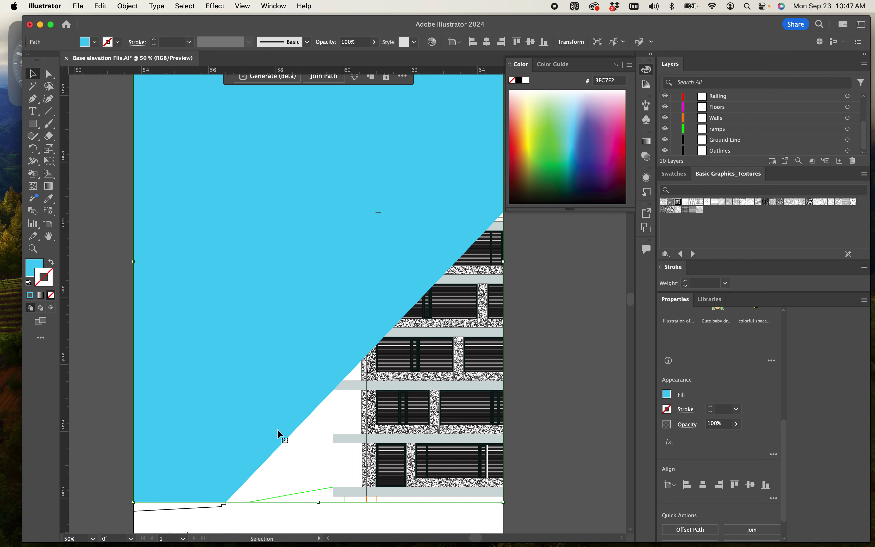
key("shift+x")
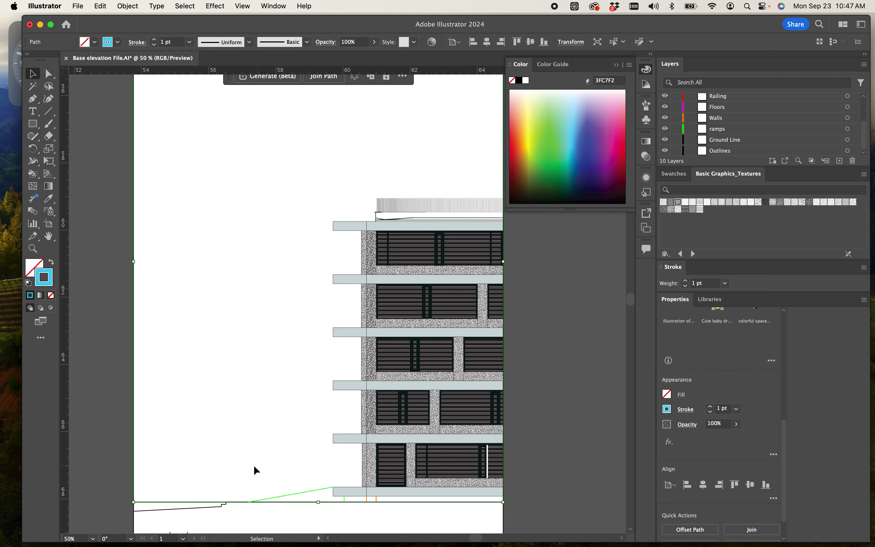
Create a new layer beneath the Outlines layer and name it Backround.
scroll(264, 431, "up", 5)
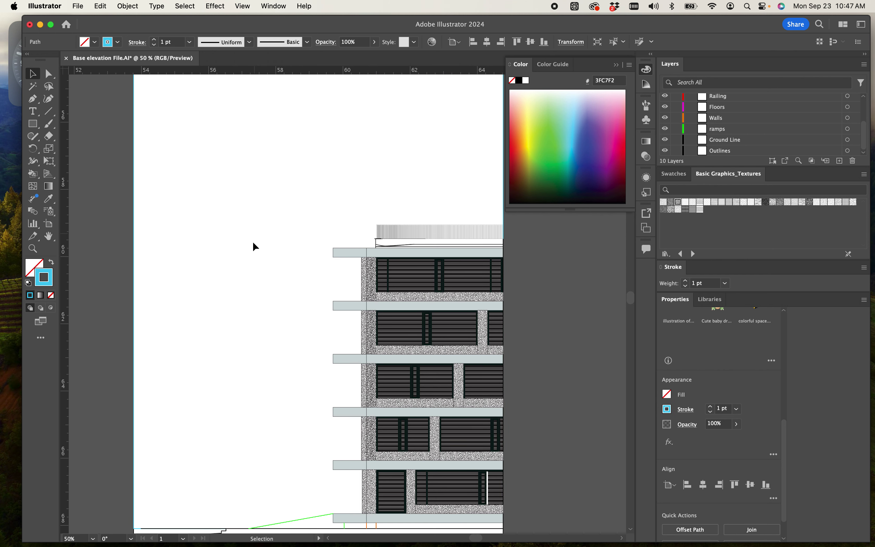
scroll(256, 245, "down", 1)
scroll(206, 253, "down", 4)
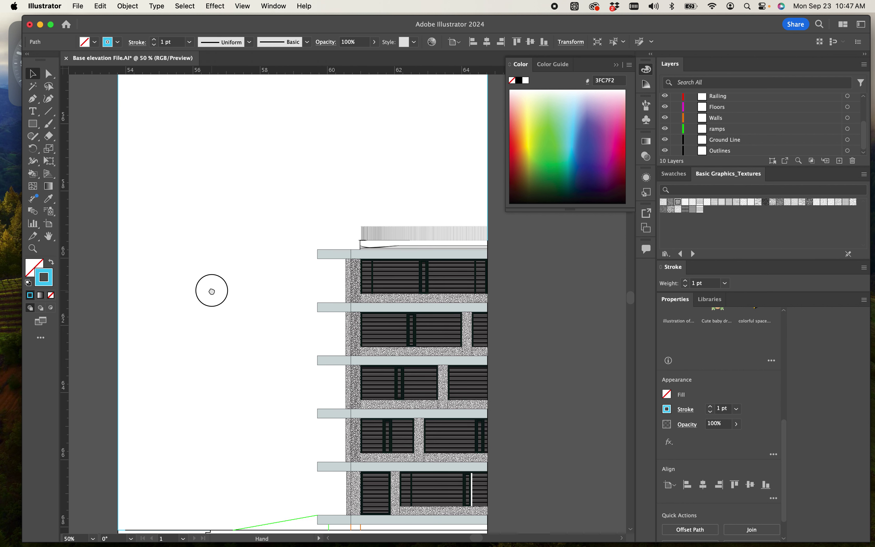
key("super+minus")
scroll(244, 318, "down", 2)
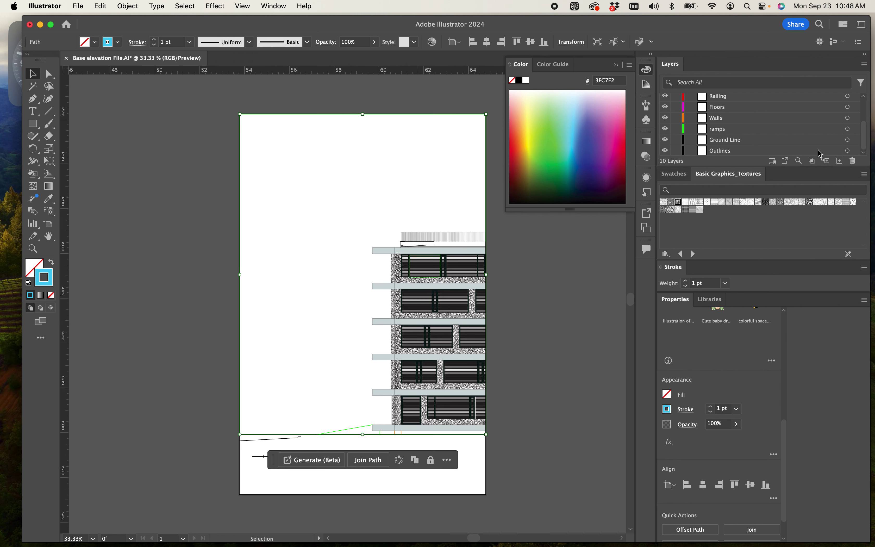
left_click(841, 160)
scroll(767, 109, "up", 3)
left_click_drag(730, 125, 731, 153)
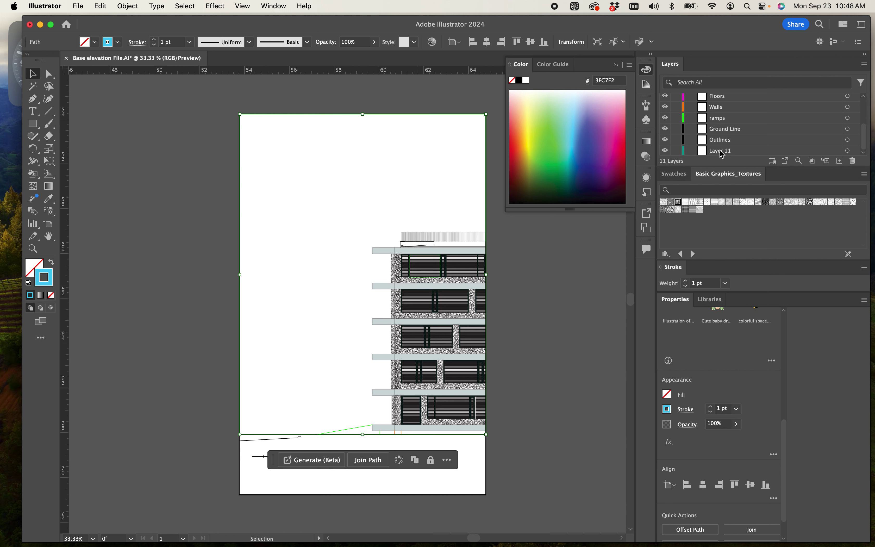
double_click(721, 151)
type("Backround")
key("Return")
Make the Backround layer active and hide all the other layers.
left_click(738, 156)
left_click(667, 150, "alt")
scroll(720, 127, "up", 5)
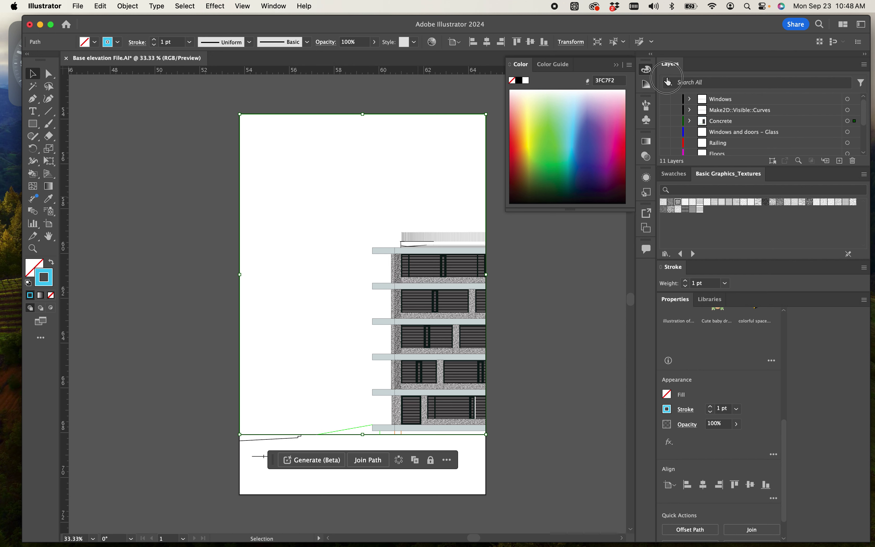
Draw a rectangle covering the whole artboard, with a C8E2E8 fill and no stroke.
left_click(33, 125)
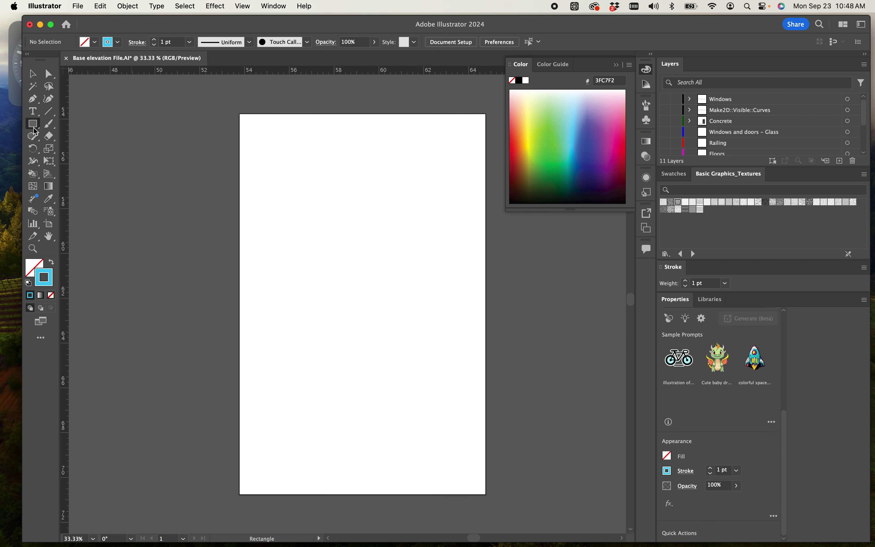
left_click_drag(240, 114, 485, 494)
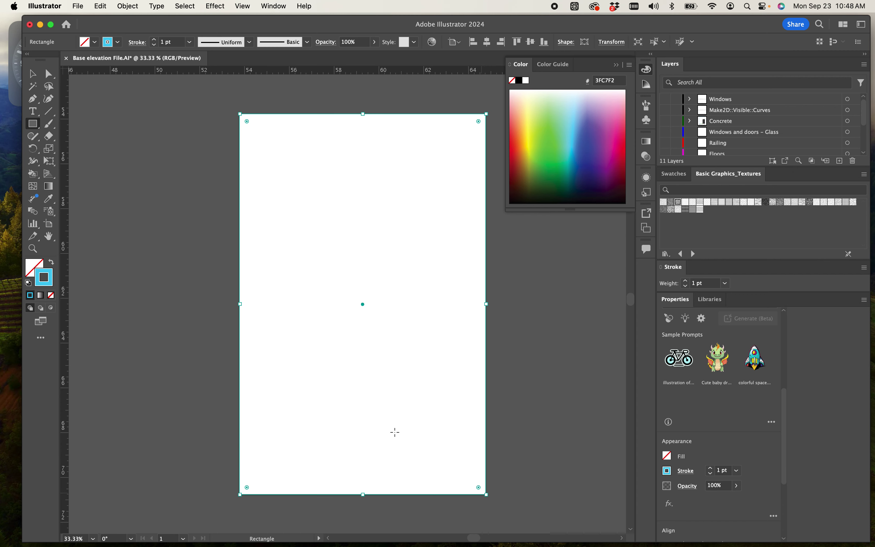
left_click(50, 263)
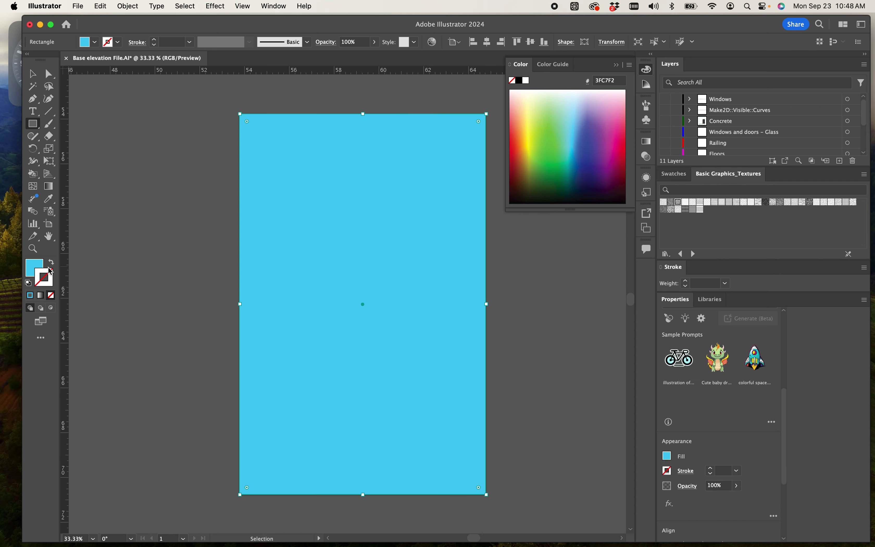
double_click(36, 268)
mouse_move(377, 280)
left_mouse_down()
mouse_move(372, 254)
mouse_move(381, 237)
left_mouse_up()
left_click(594, 229)
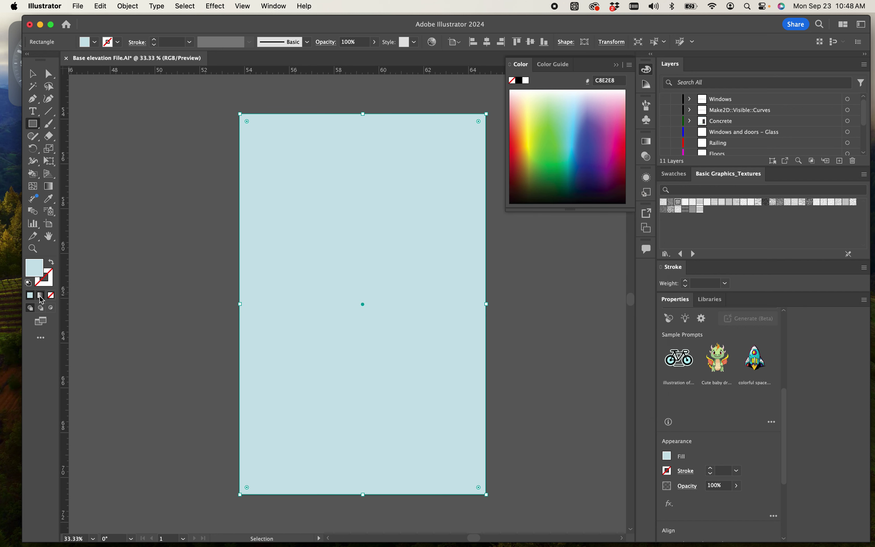
Fill the background rectangle with a linear gradient at 90° and set its dark end stop to blue (C 81.96, M 50.2, Y 0, K 0).
left_click(41, 296)
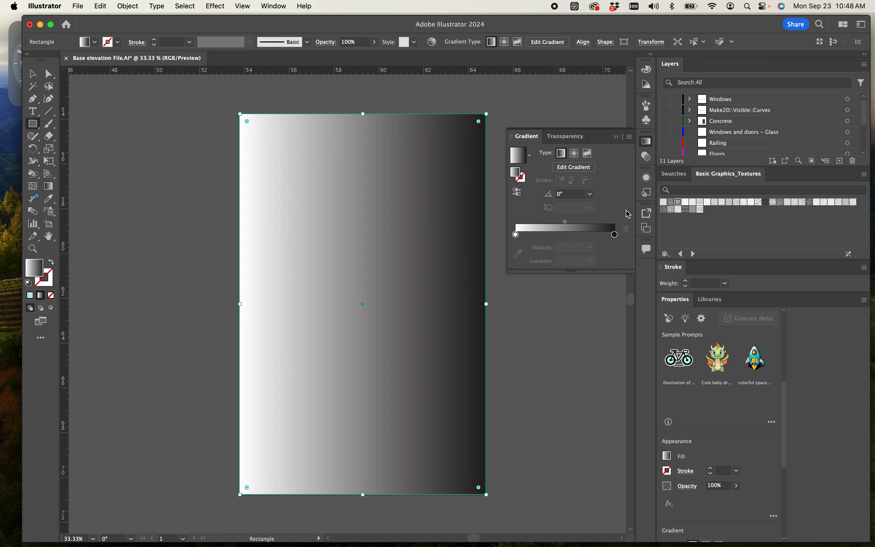
left_click(590, 194)
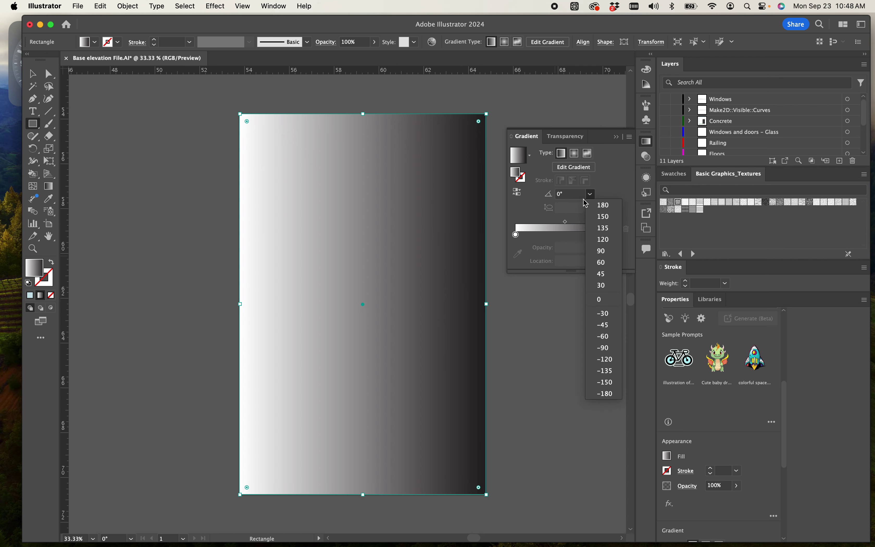
left_click(602, 251)
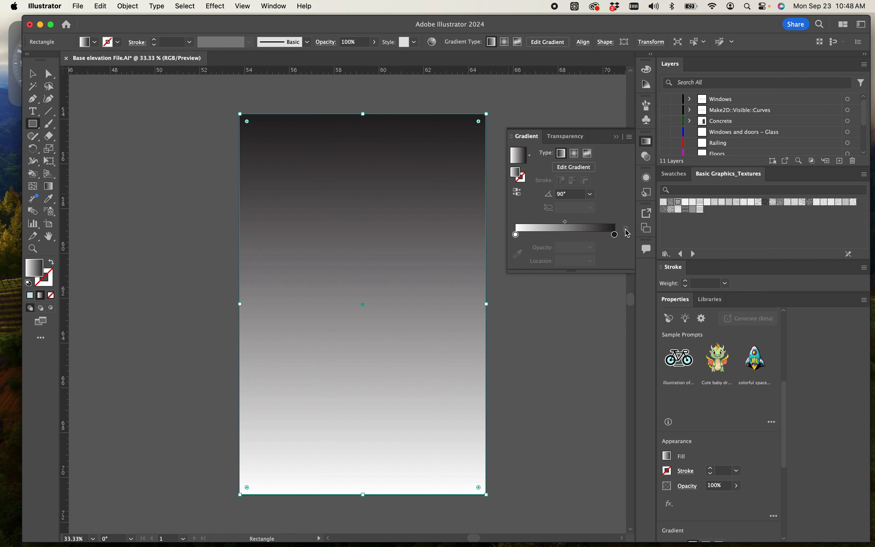
double_click(615, 235)
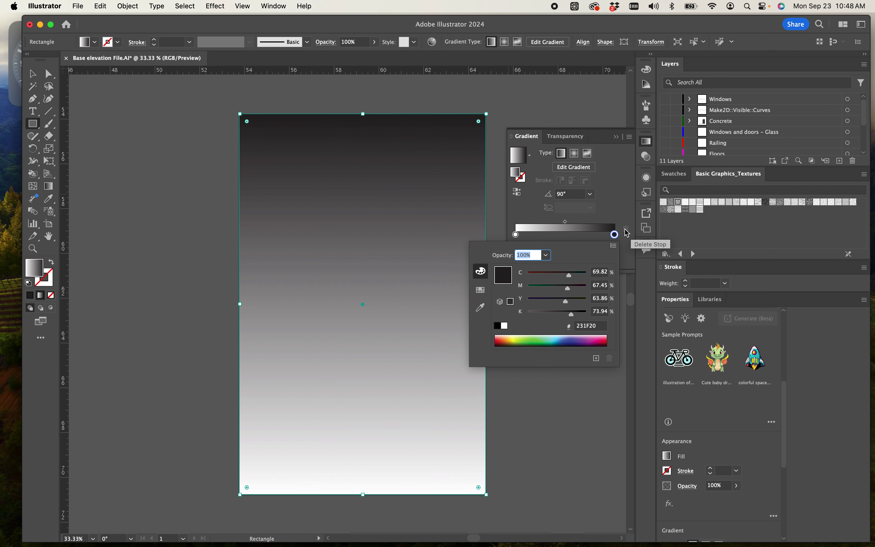
left_click_drag(575, 339, 561, 338)
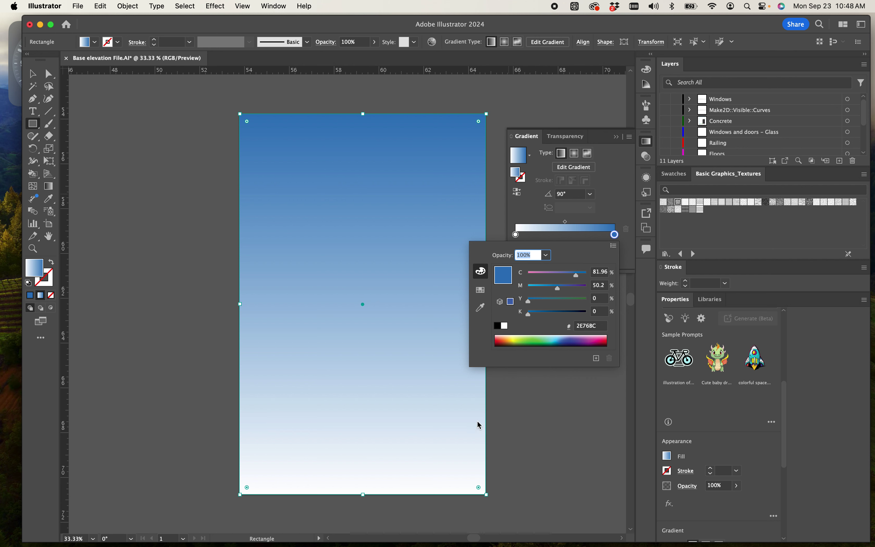
left_click(364, 488)
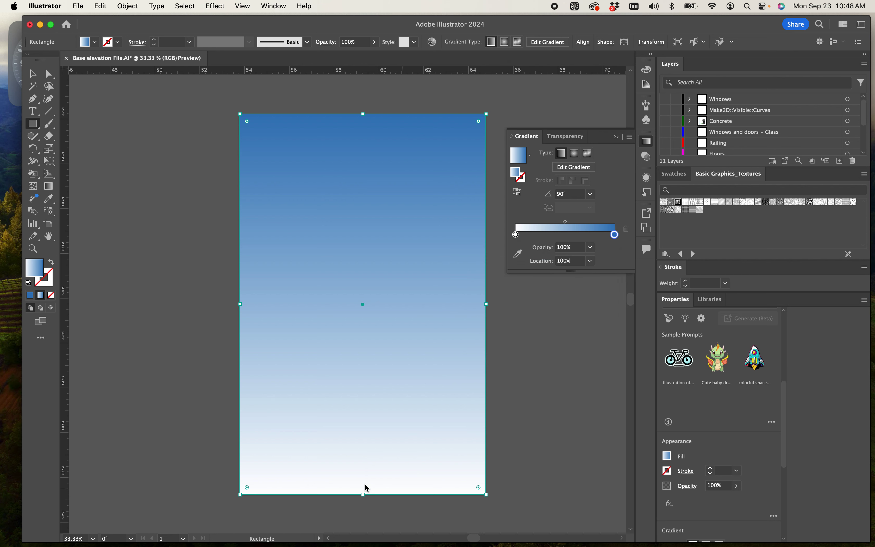
Raise the rectangle's lower edge to just above the ground line and shift the gradient midpoint to about 76%.
left_click_drag(364, 495, 388, 415)
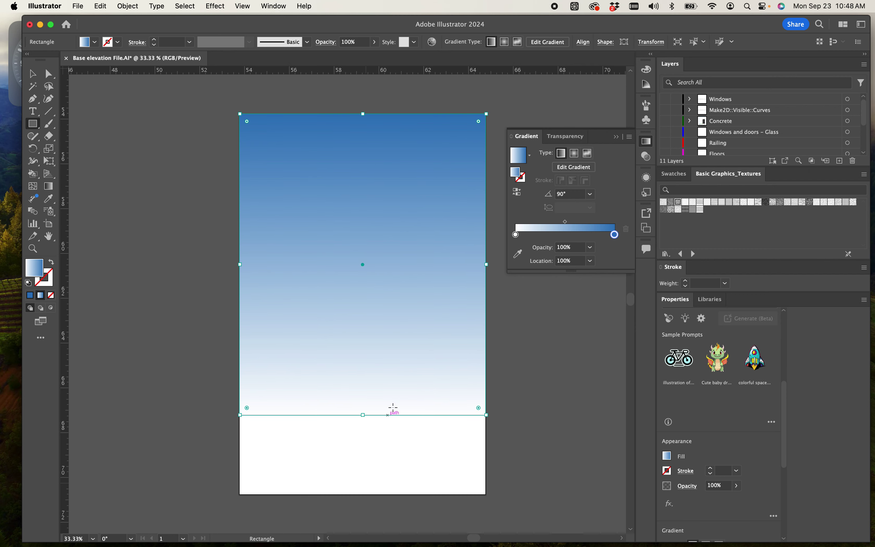
left_click_drag(566, 222, 593, 227)
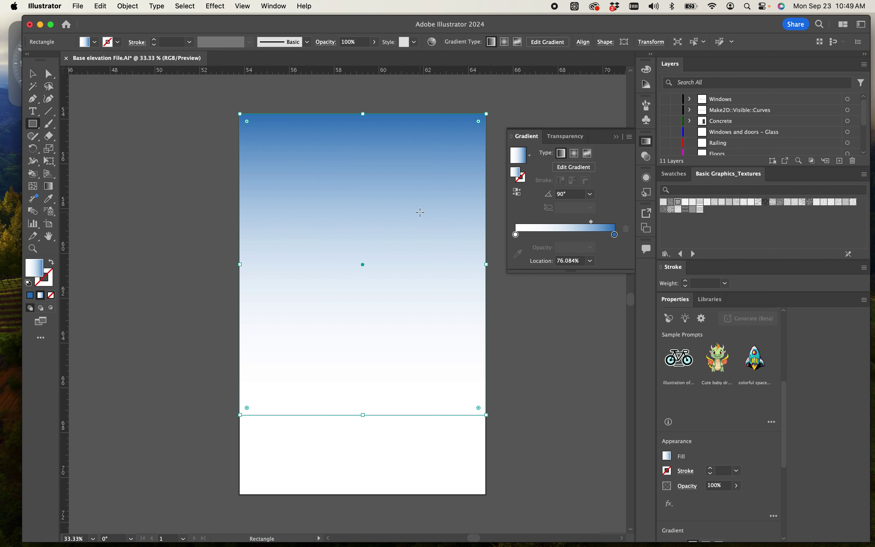
left_click(618, 138)
Make all the hidden layers visible again and deselect the sky rectangle.
scroll(673, 147, "down", 3)
mouse_move(672, 144)
left_mouse_down()
mouse_move(667, 109)
mouse_move(679, 68)
left_mouse_up()
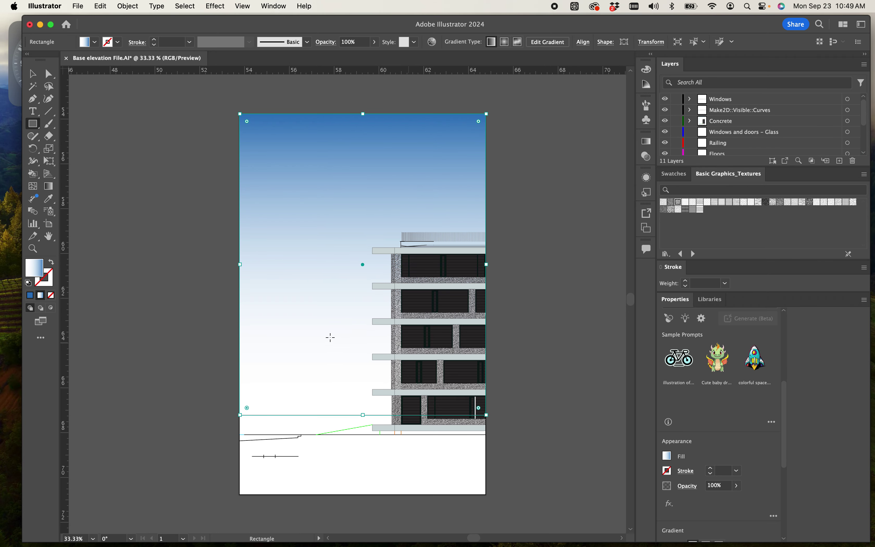
left_click(32, 73)
left_click(118, 147)
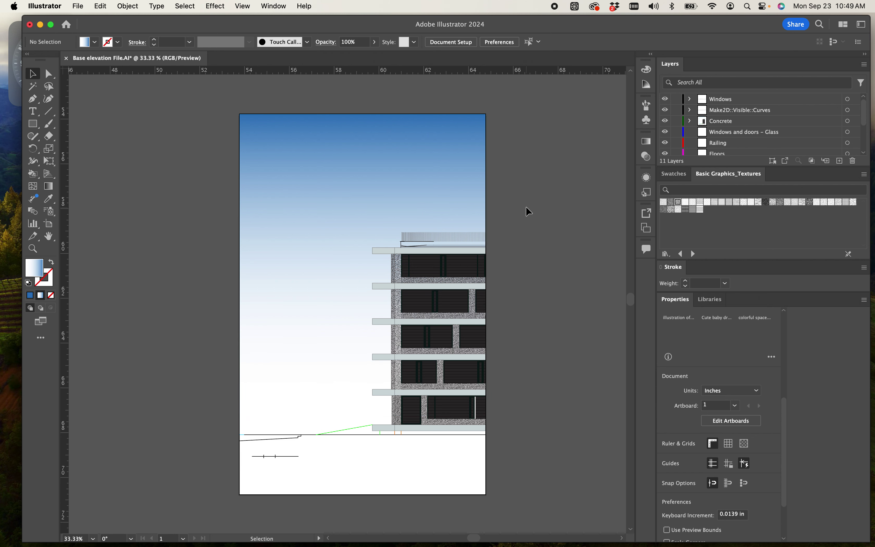
Examine the elevation against the sky gradient, from the roof railing down to the ground line.
scroll(543, 358, "down", 2)
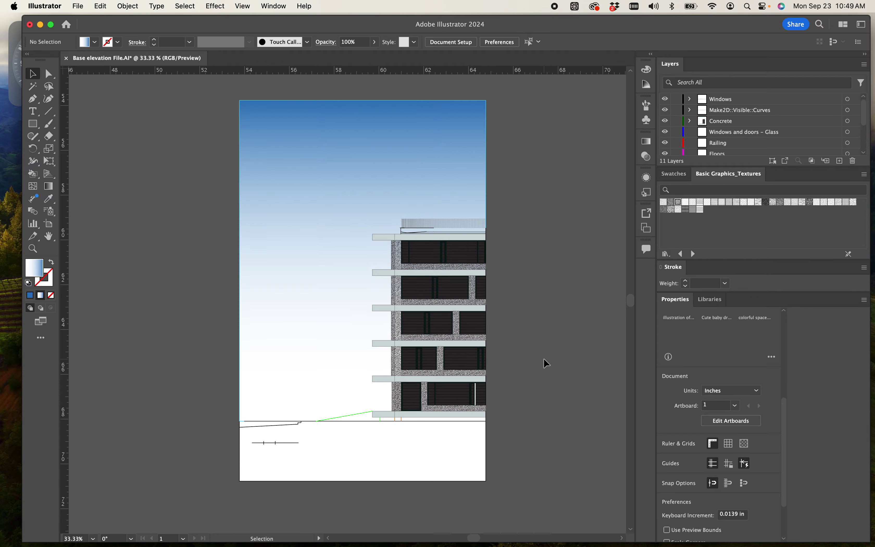
key("super+equal")
key("super+equal")
key("super+equal")
key("super+equal")
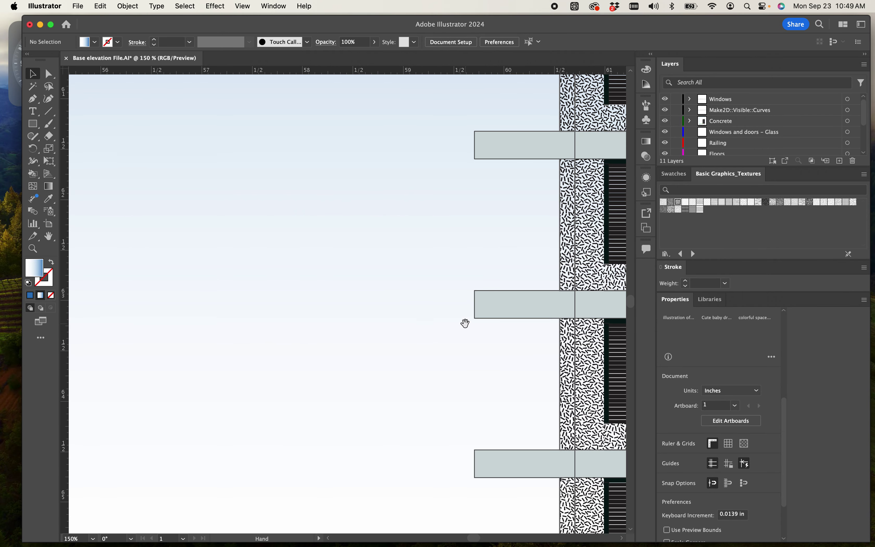
left_click_drag(464, 323, 170, 500)
left_click_drag(235, 369, 201, 377)
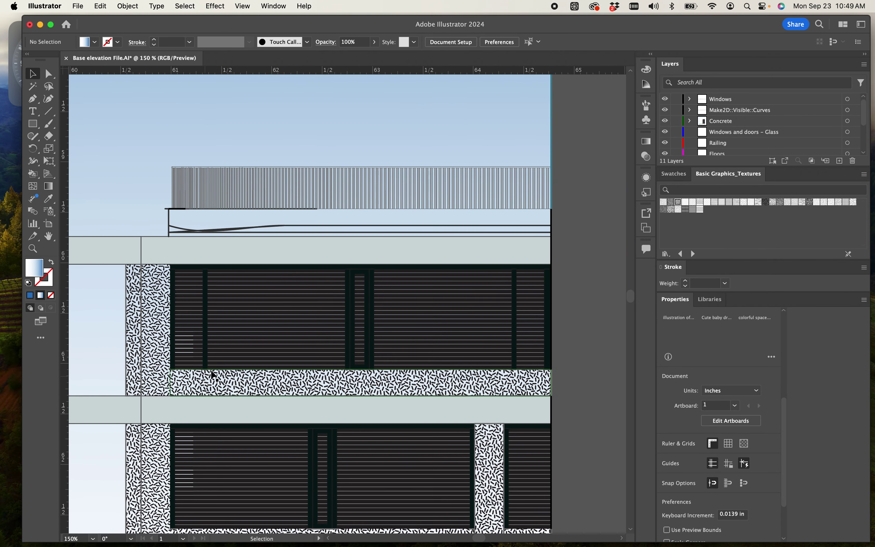
key("super+minus")
key("super+minus")
key("super+minus")
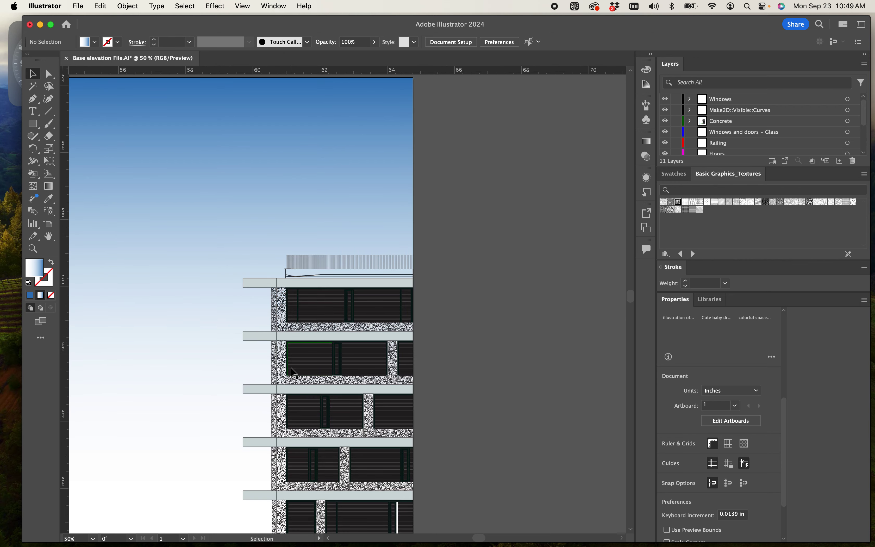
left_click_drag(172, 377, 325, 348)
left_click_drag(323, 447, 304, 425)
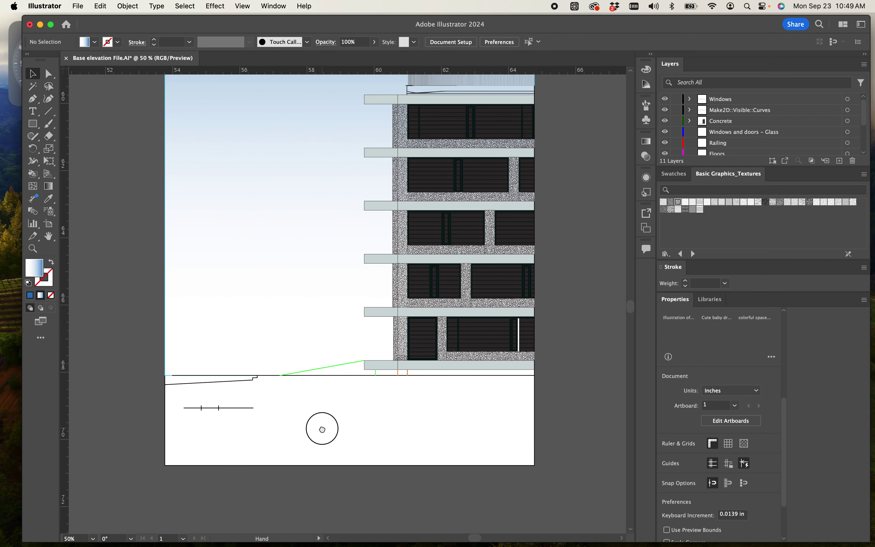
left_click(265, 376)
left_click(253, 448)
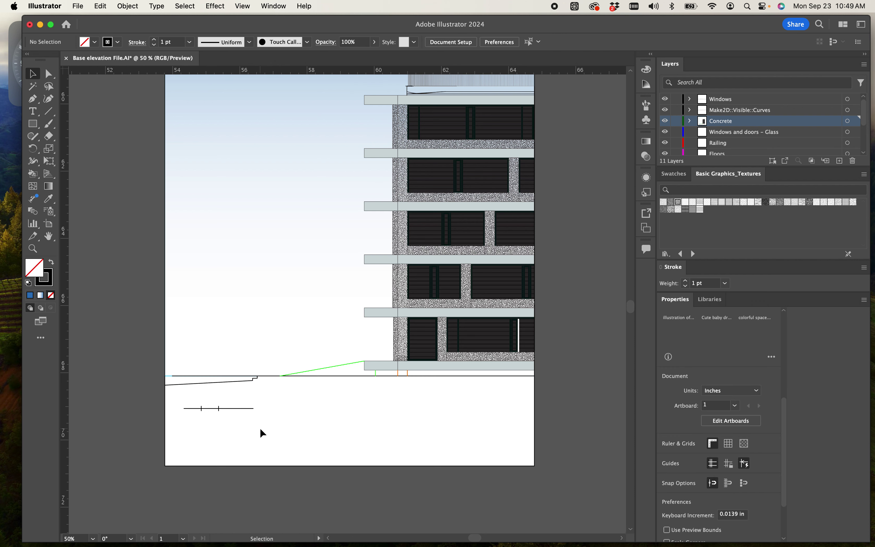
key("super+equal")
key("super+minus")
key("space")
left_click_drag(296, 419, 316, 517)
key("super+minus")
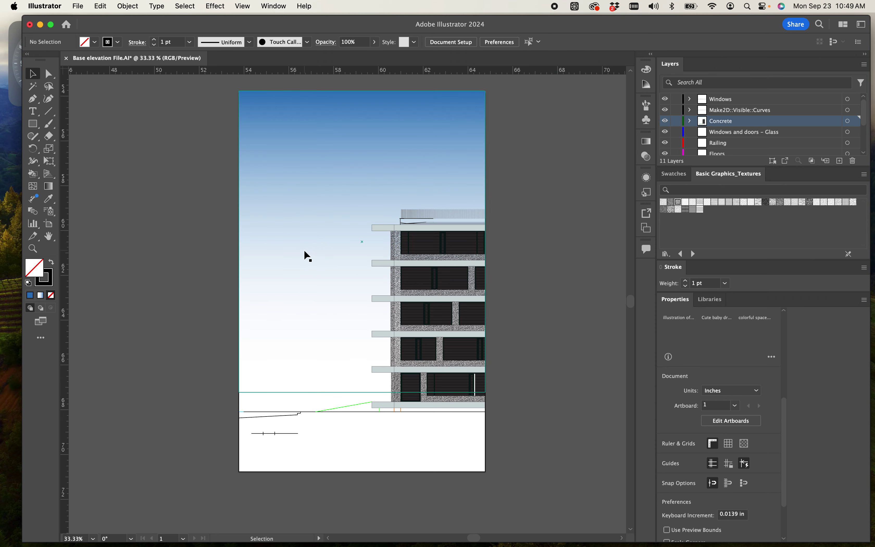
Lower the opacity of the sky gradient rectangle to 54% and deselect it.
left_click(308, 234)
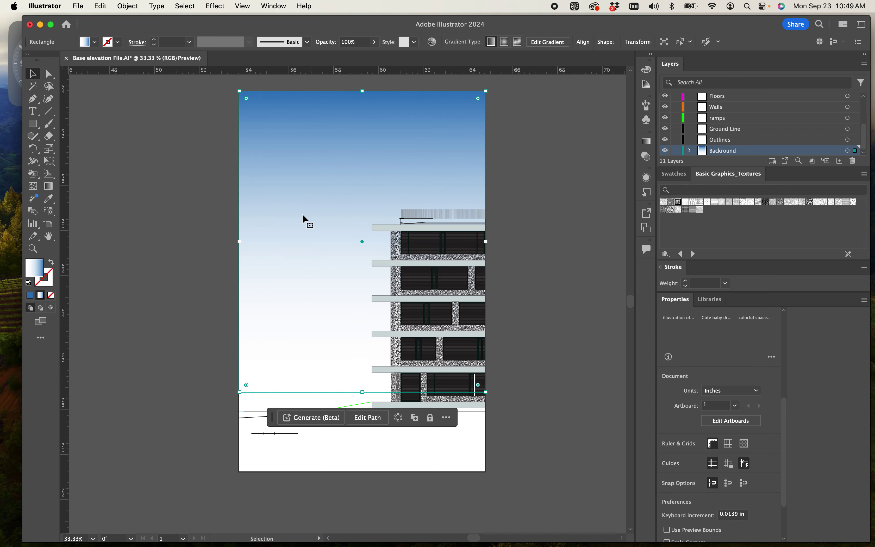
left_click(374, 41)
left_click_drag(372, 56, 354, 59)
left_click(560, 325)
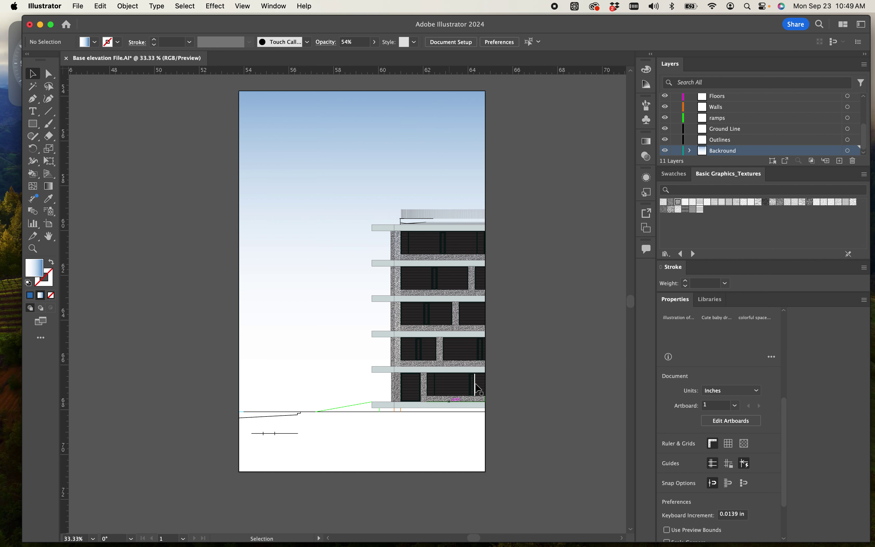
scroll(474, 432, "down", 5)
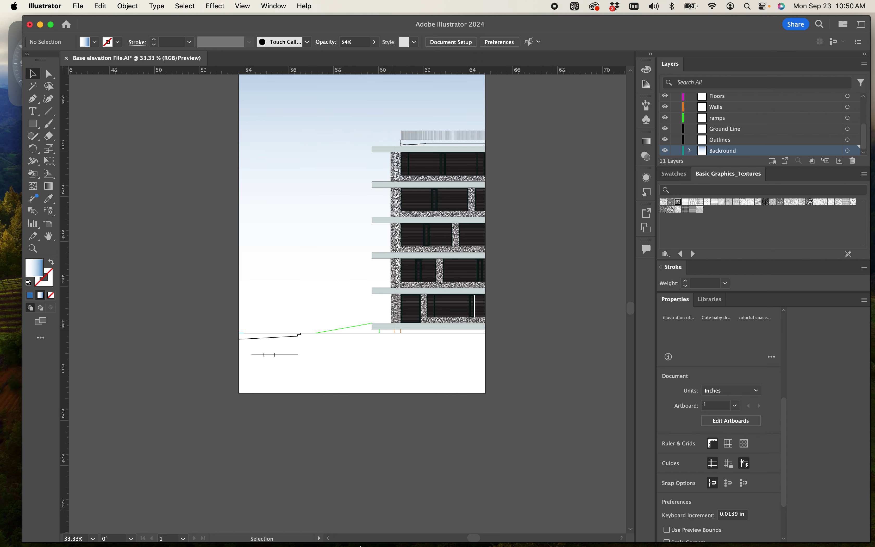
Switch to the Brave browser, go to Google Images and search for "sky in elevation".
left_click(282, 529)
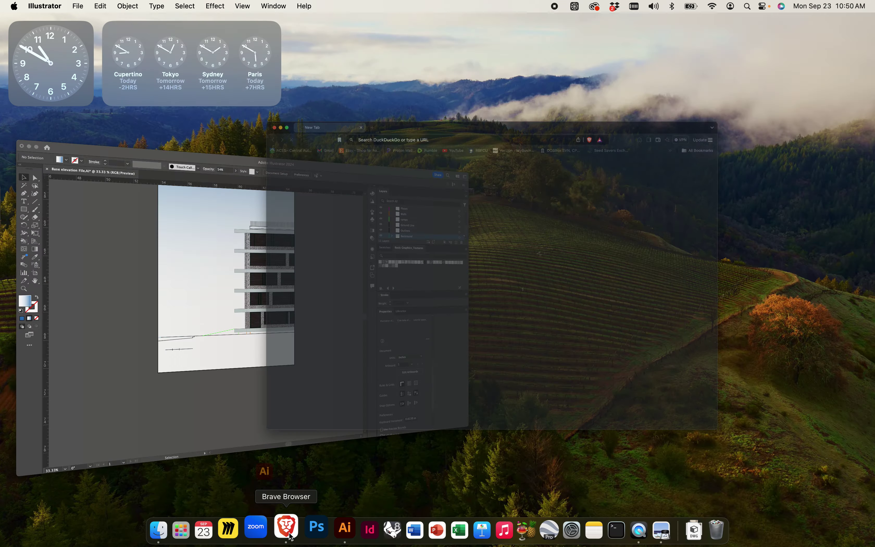
type("google images")
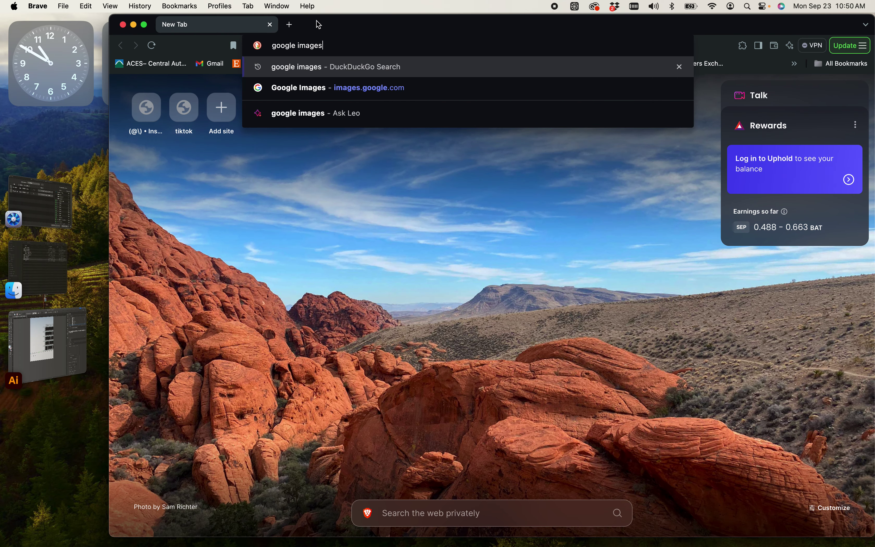
key("Return")
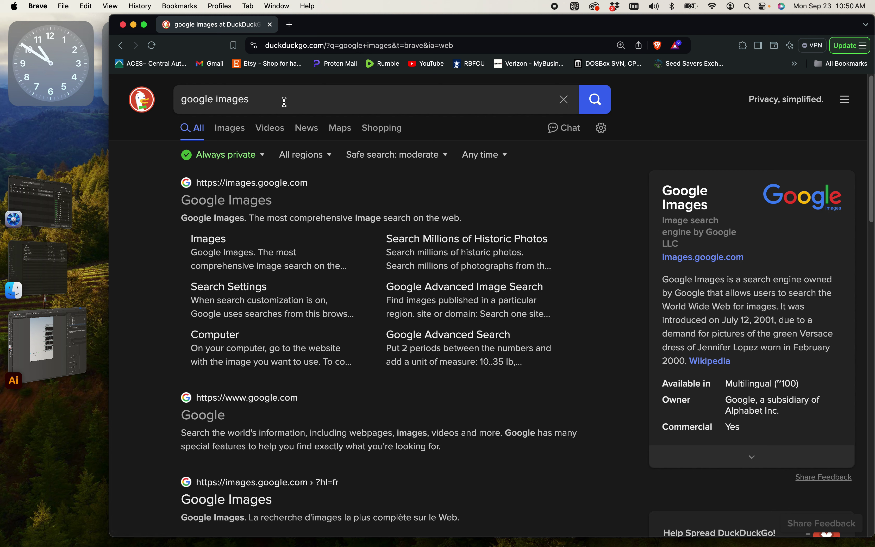
left_click(235, 201)
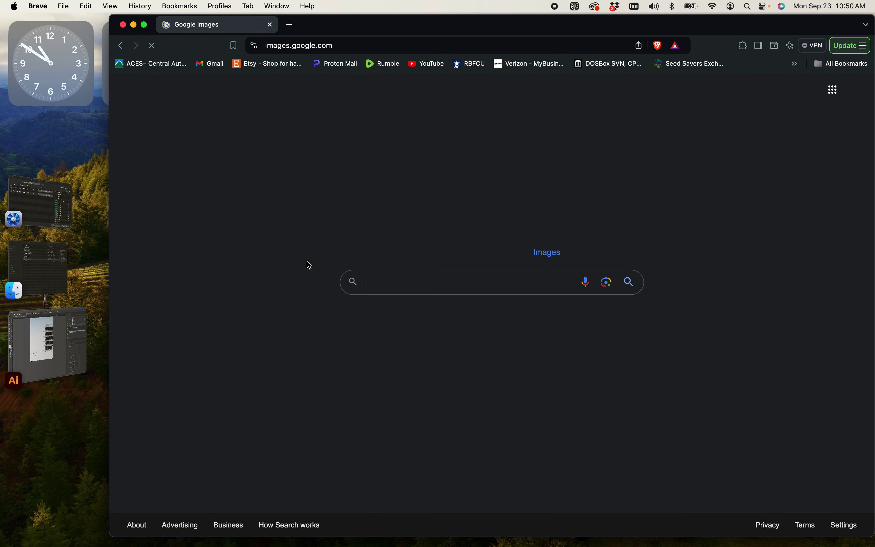
type("sky in")
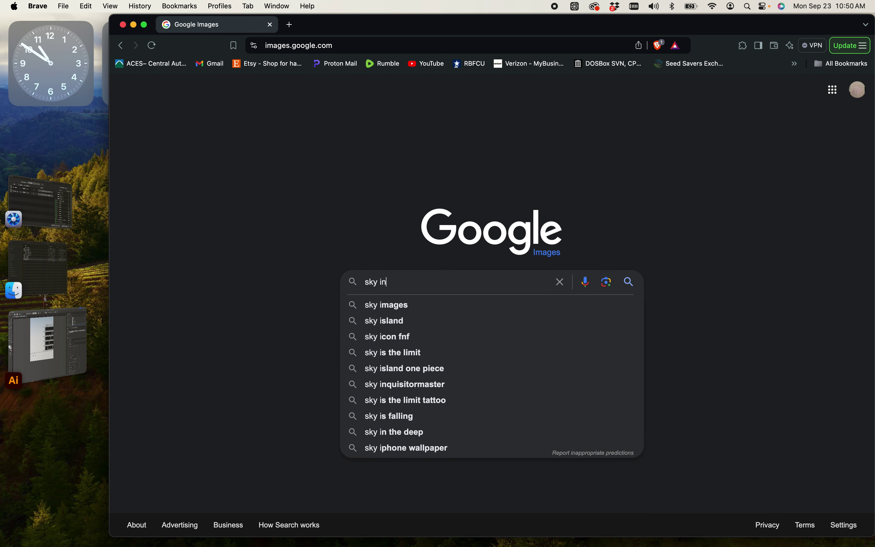
type(" elevation")
key("Return")
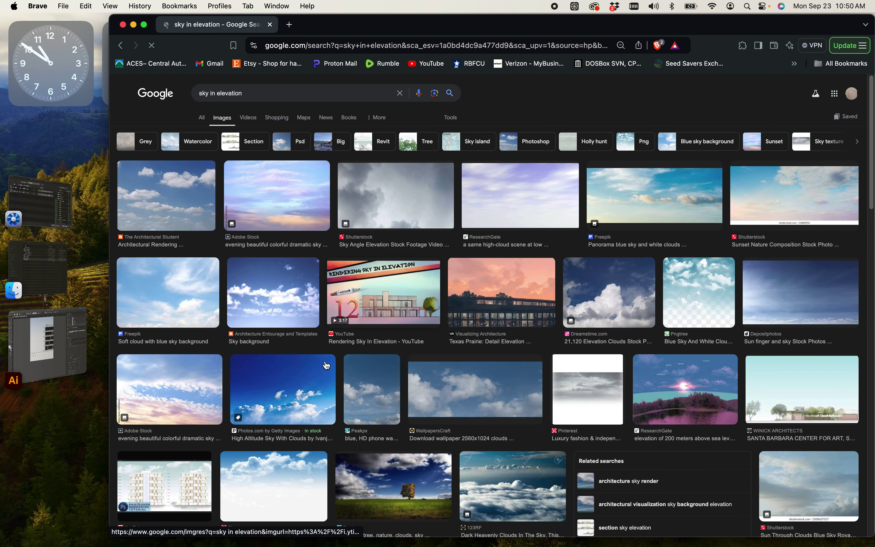
Open the Adobe Stock page of the colorful evening sky image in a new tab.
left_click(301, 220)
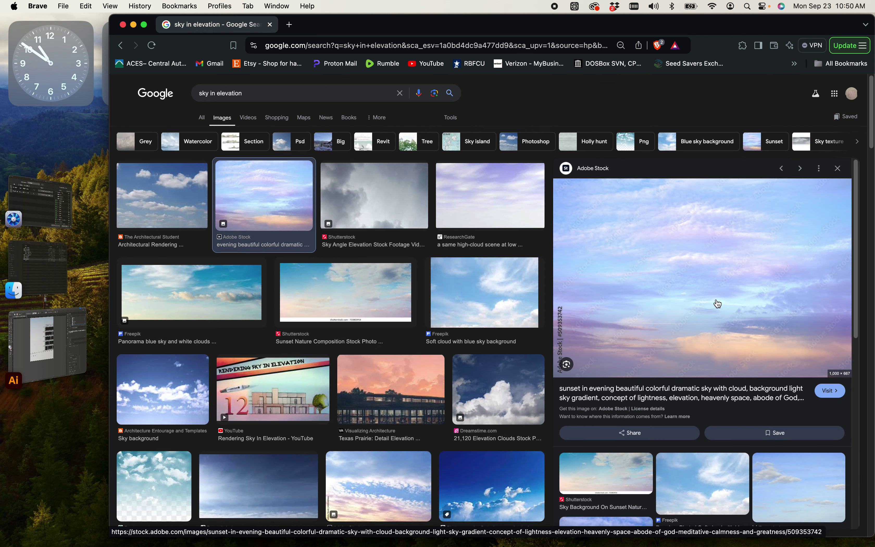
right_click(729, 330)
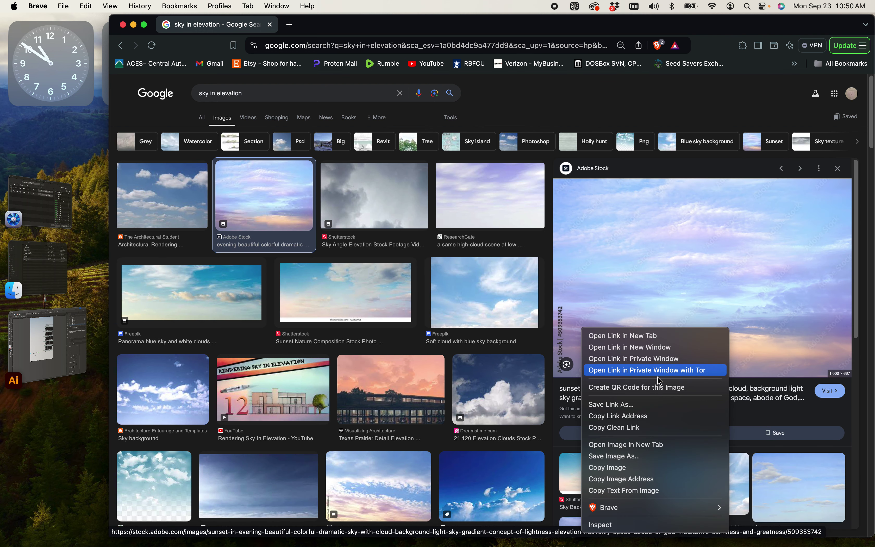
left_click(636, 336)
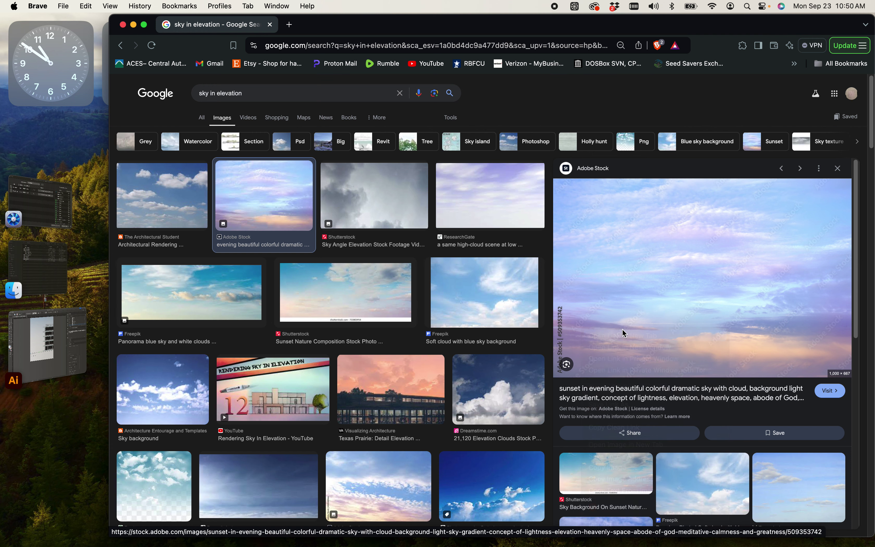
left_click(354, 32)
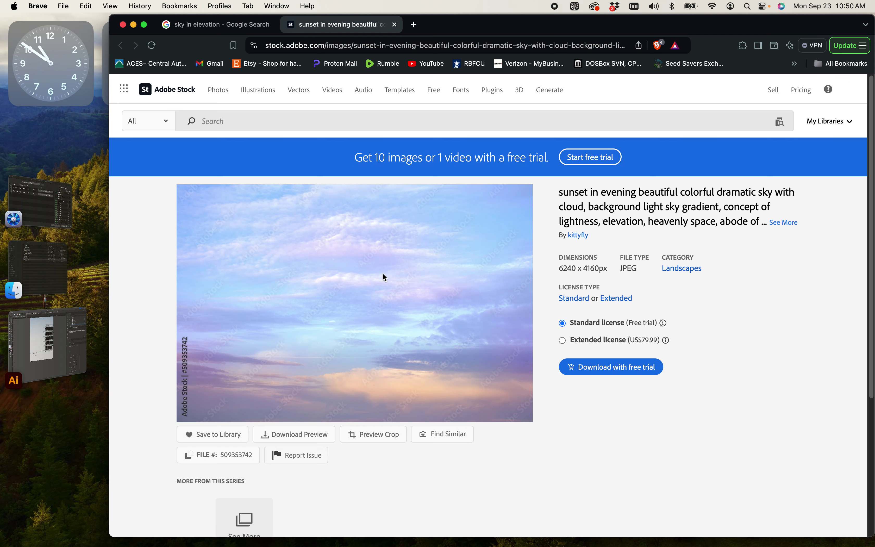
scroll(386, 362, "down", 1)
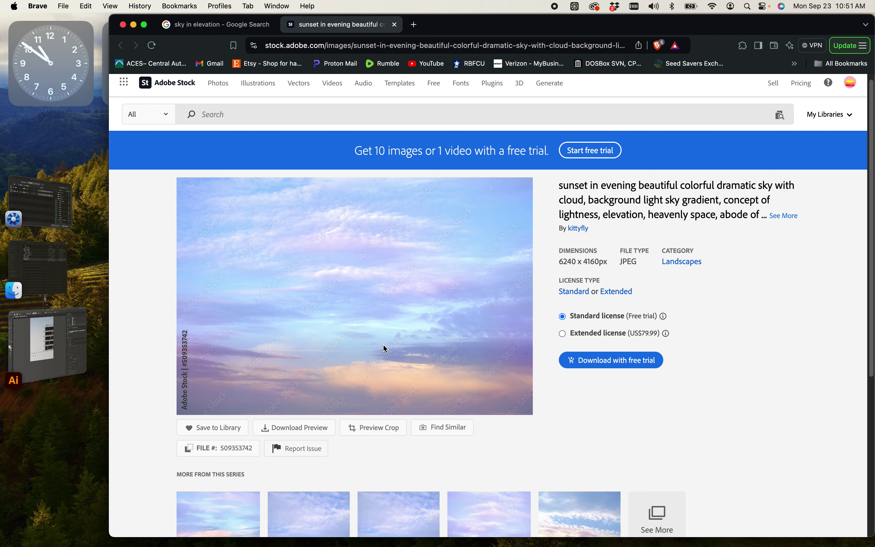
Take a portrait-shaped screenshot of the middle of the sky photo at its full height, and switch back to Illustrator.
key("super+shift+4")
left_click_drag(274, 178, 422, 415)
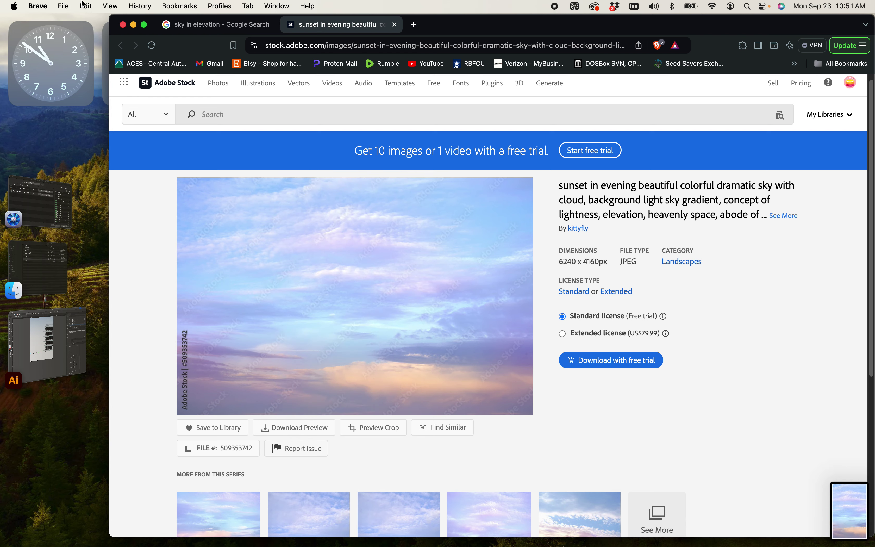
left_click(134, 25)
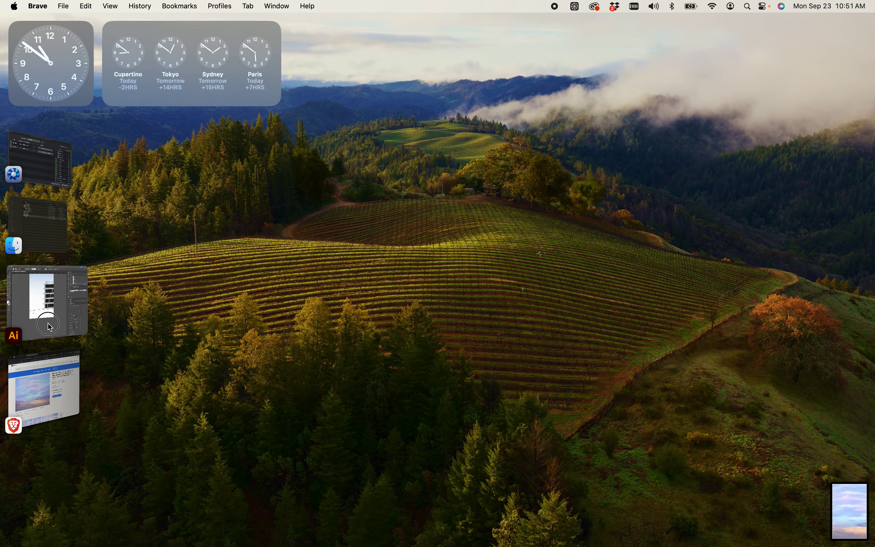
left_click(47, 304)
key("super+minus")
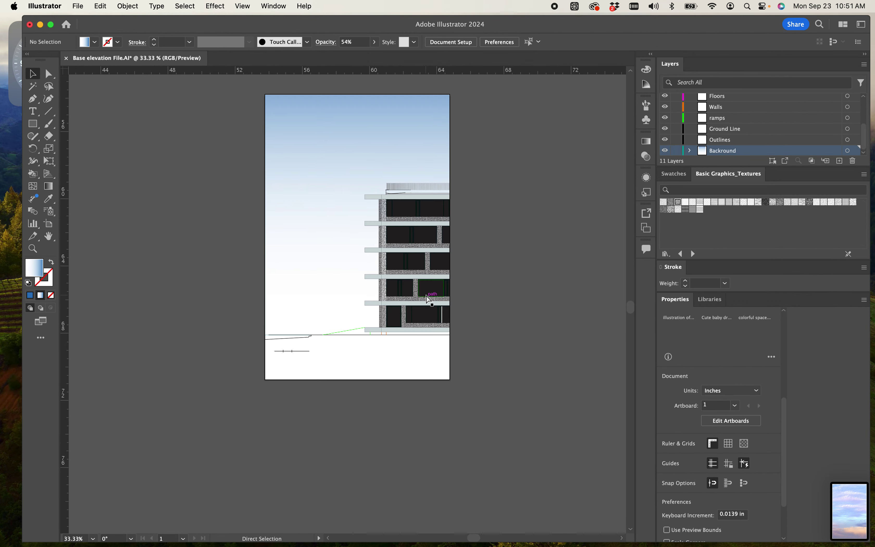
left_click_drag(501, 254, 531, 294)
key("super+equal")
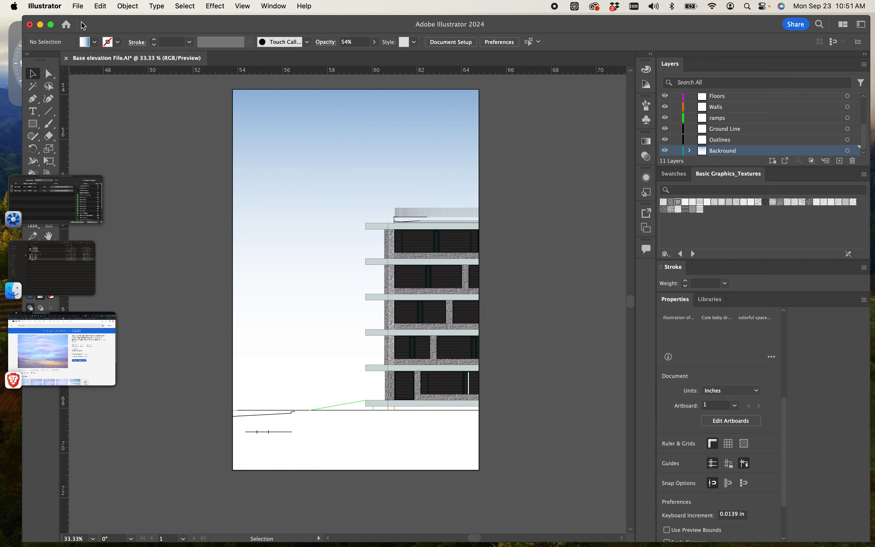
left_click(237, 238)
left_click_drag(237, 235, 120, 212)
key("super+z")
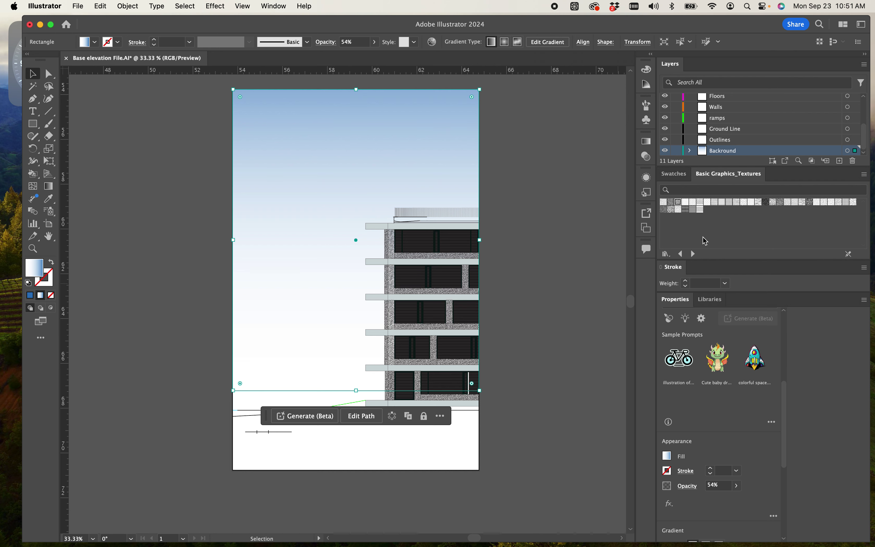
left_click(525, 312)
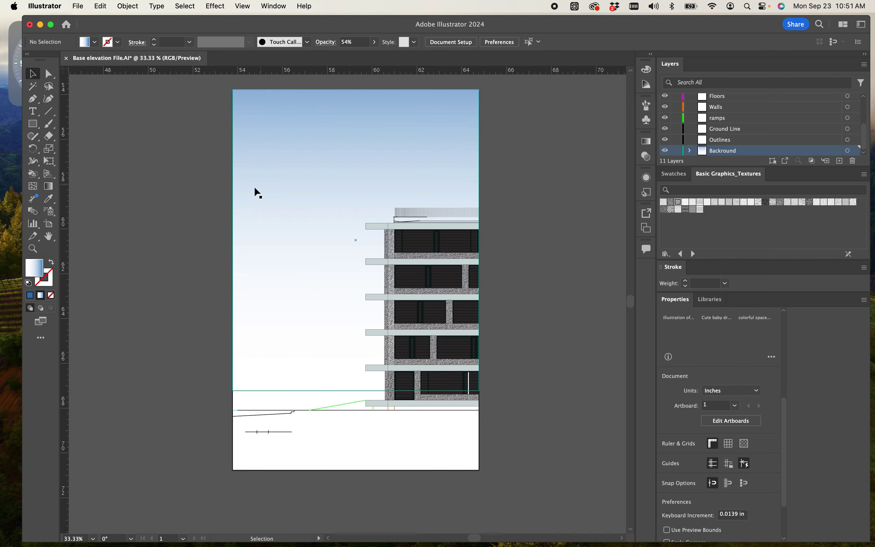
Stretch the sky gradient rectangle's lower edge down to the ground line and deselect it.
left_click(255, 192)
left_click_drag(356, 390, 357, 410)
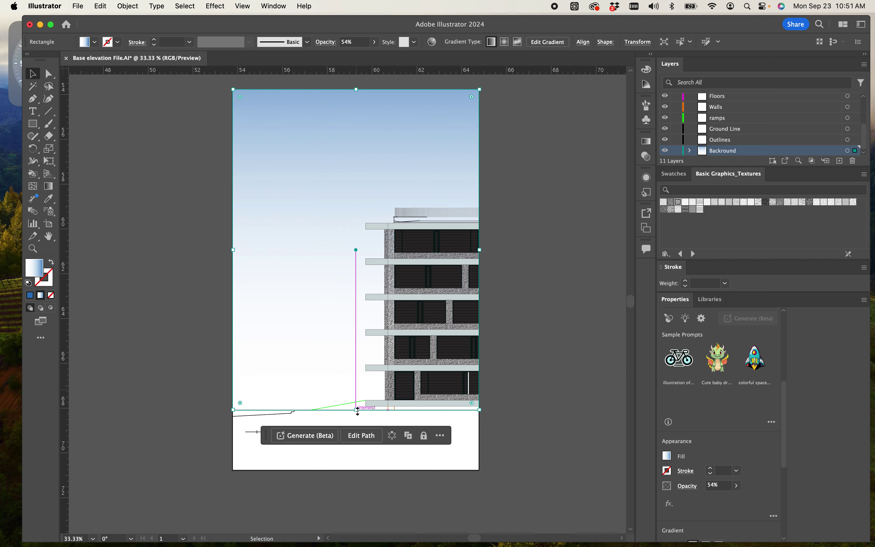
left_click(514, 376)
scroll(515, 372, "up", 1)
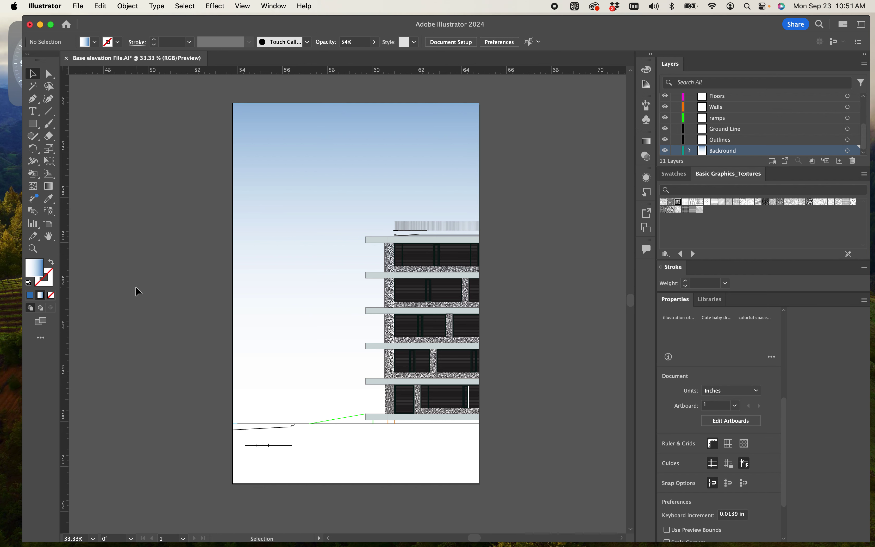
left_click_drag(137, 289, 151, 315)
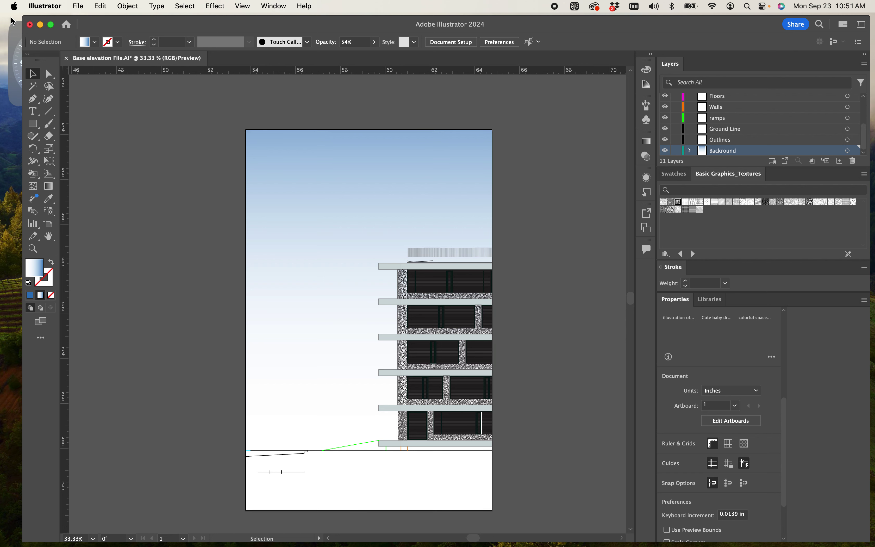
Place the sky screenshot "Screenshot 2024-09-23 at 10.51.05 AM" from the Desktop in the upper sky area of the artboard.
left_click(78, 7)
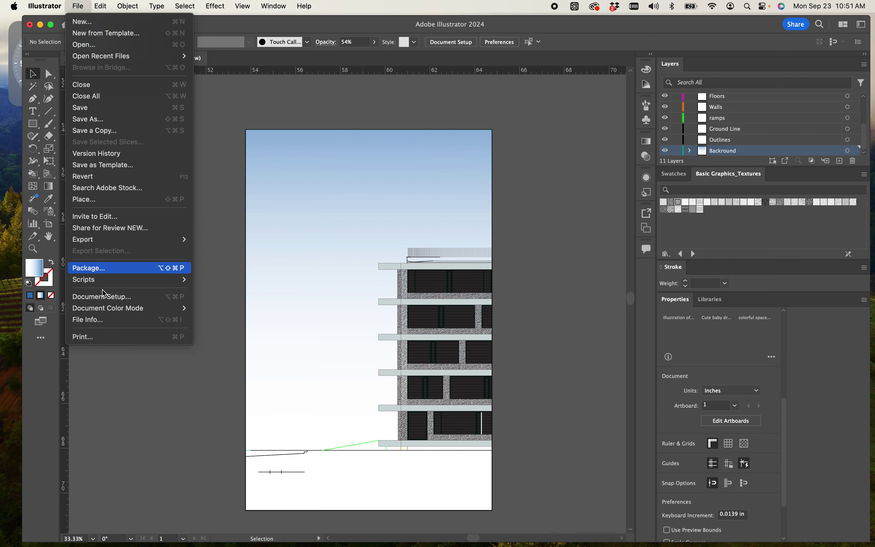
mouse_move(148, 281)
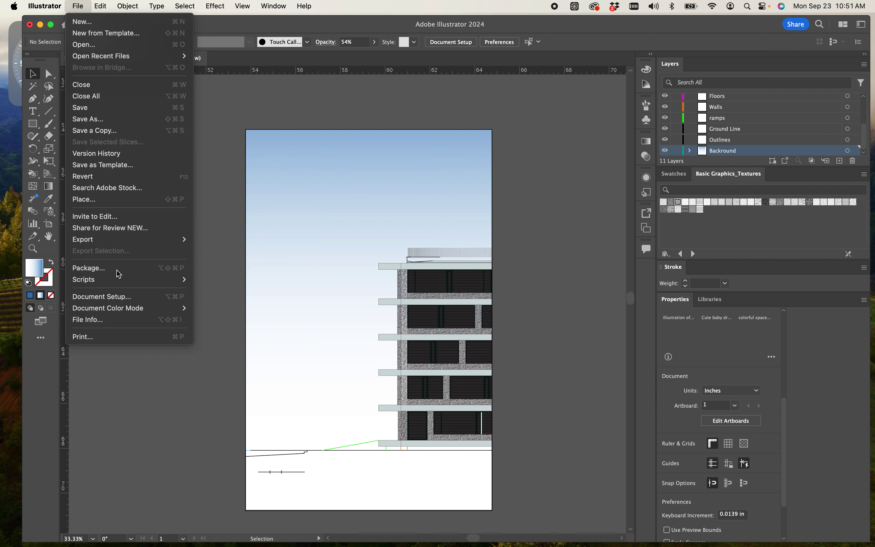
left_click(122, 200)
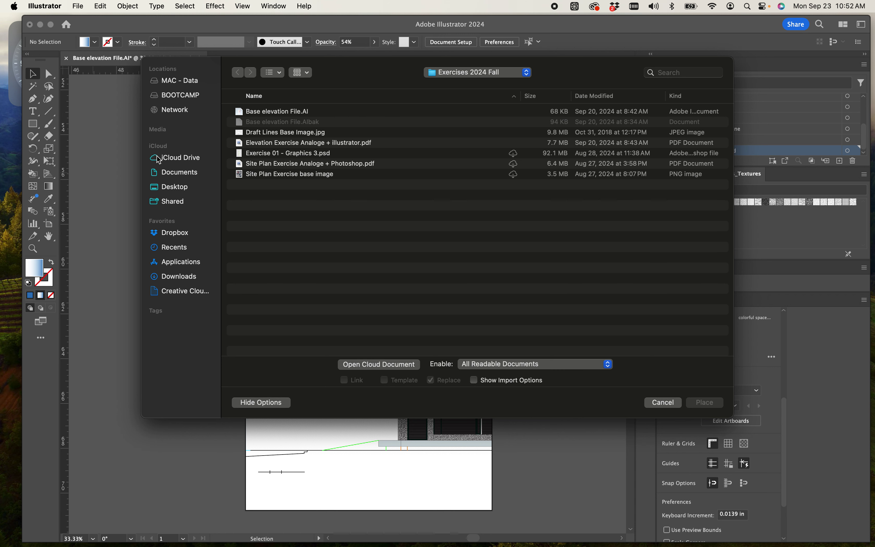
left_click(167, 185)
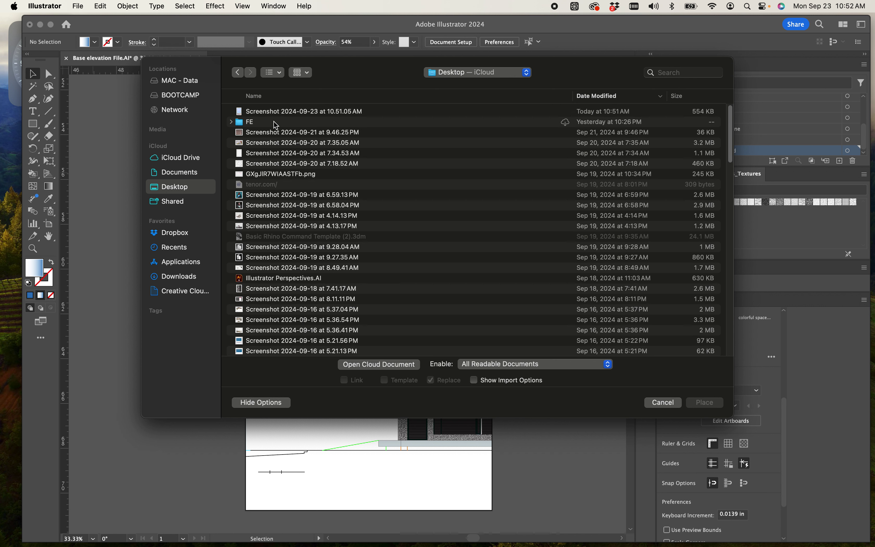
double_click(277, 111)
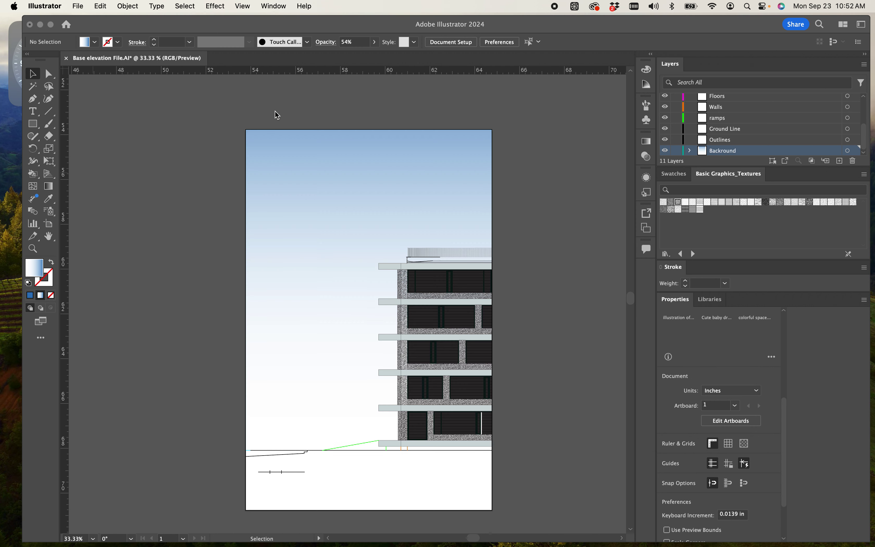
left_click(258, 161)
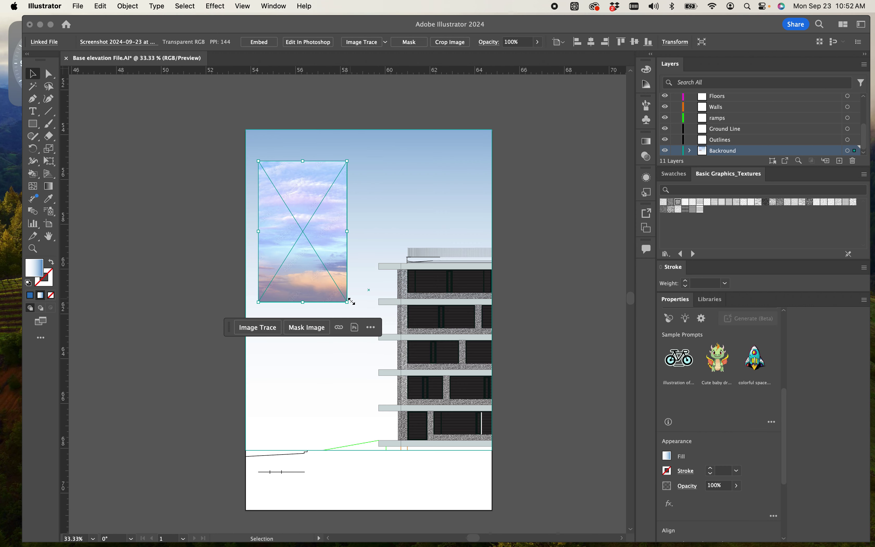
Resize the placed sky image to fill the artboard's full width from its upper edge down to the ground line.
left_click_drag(348, 304, 492, 458)
left_click_drag(258, 161, 246, 130)
left_click_drag(370, 458, 373, 450)
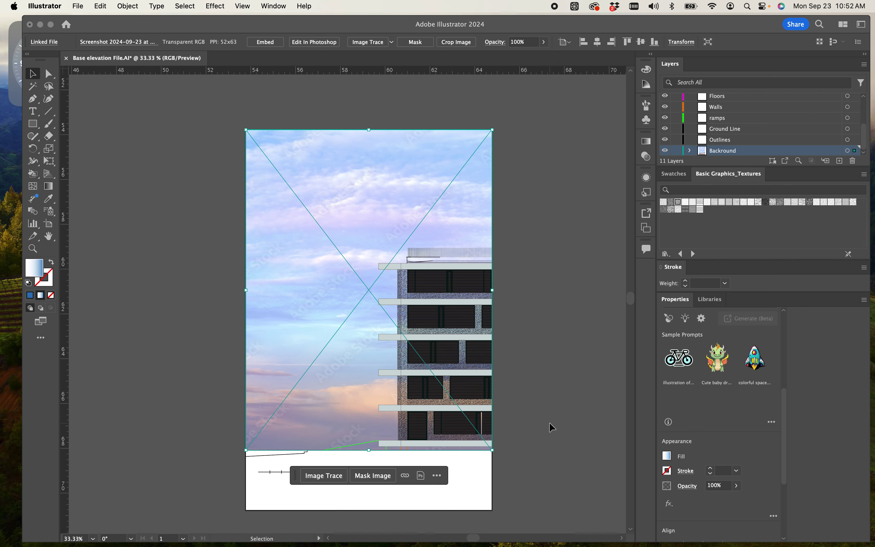
key("Return")
left_click(489, 365)
left_click(578, 377)
Shift the sky image slightly upward, lower its opacity to 53%, and deselect it.
left_click_drag(411, 261, 372, 205)
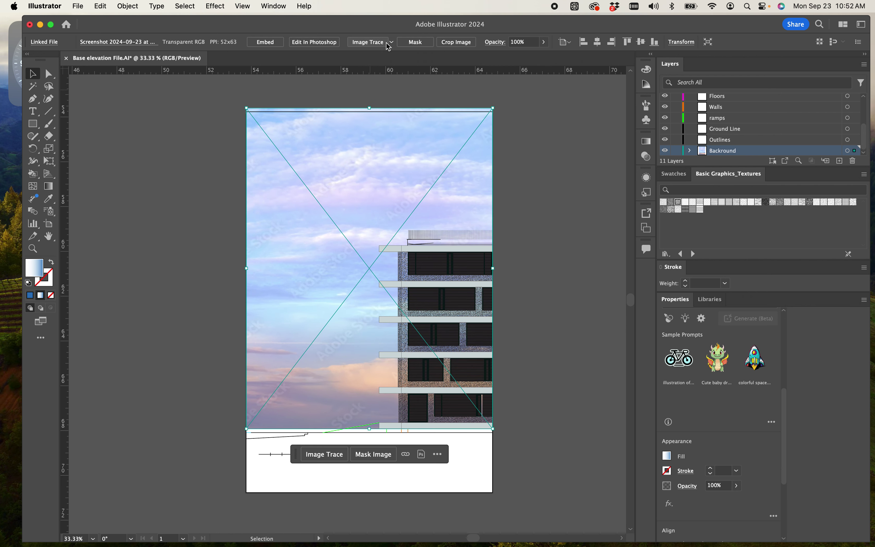
left_click(545, 44)
left_click_drag(545, 56, 524, 62)
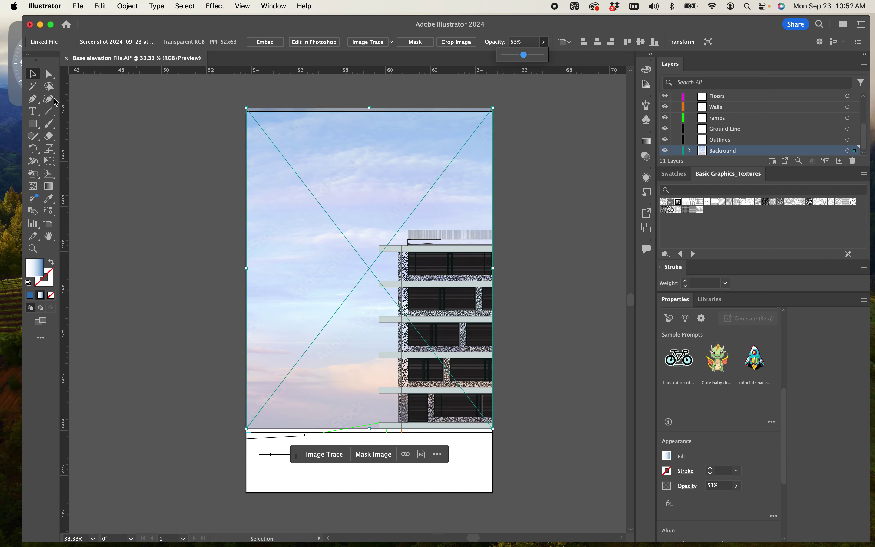
left_click(129, 211)
Examine up close how the building's wall textures and floor slabs look against the sky image.
scroll(549, 350, "up", 1)
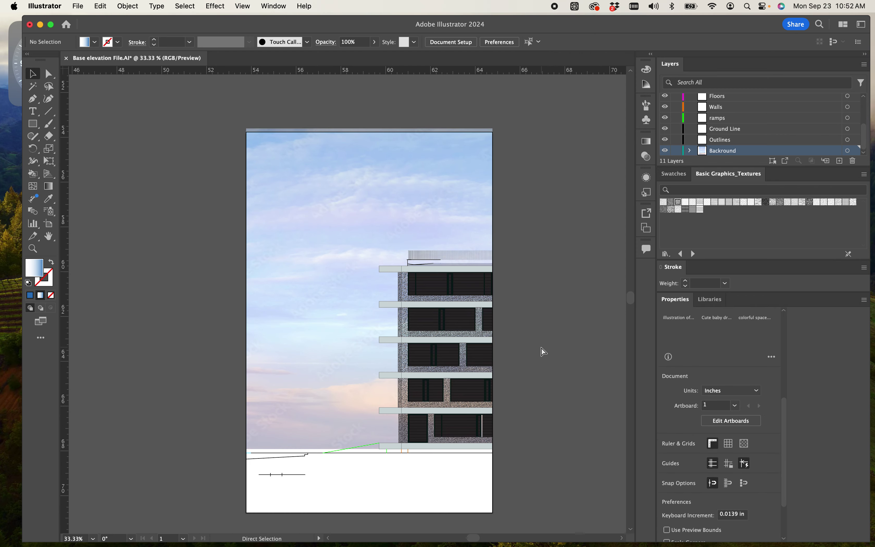
key("super+equal")
key("super+equal")
left_click_drag(592, 382, 424, 309)
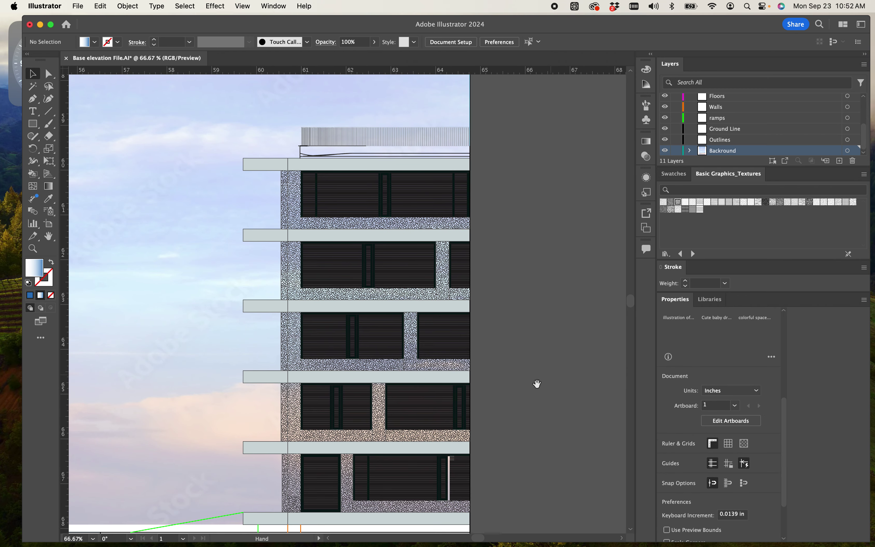
scroll(537, 383, "left", 3)
scroll(537, 383, "down", 2)
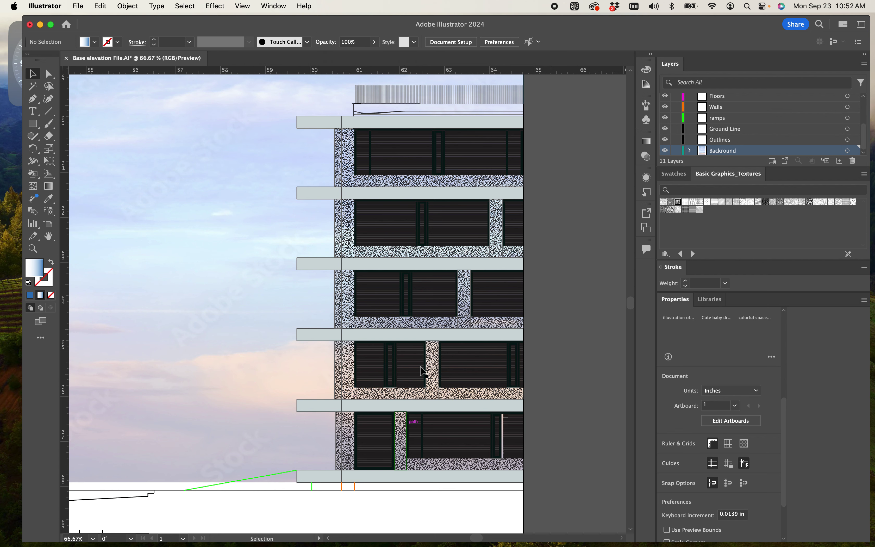
scroll(598, 293, "up", 2)
scroll(598, 293, "left", 1)
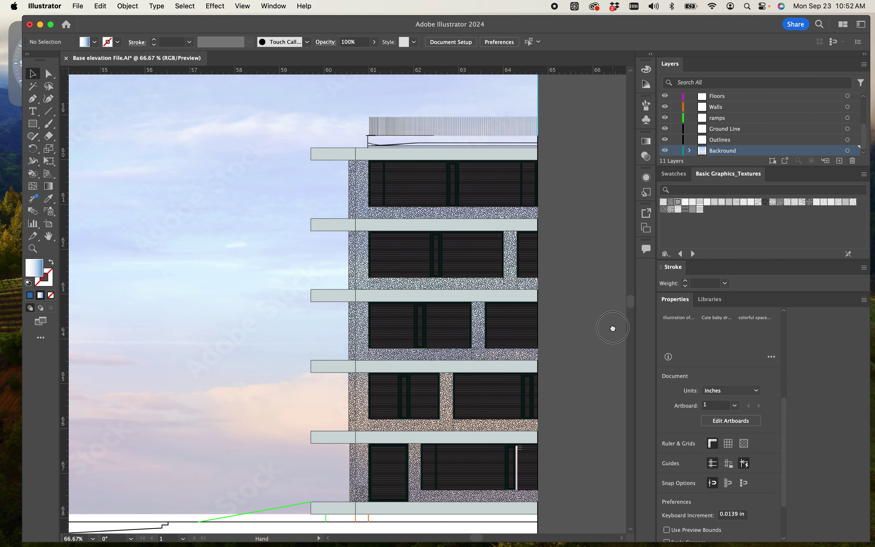
Lock the Backround layer so that the sky image cannot be selected by accident.
left_click(315, 222)
left_click(587, 239)
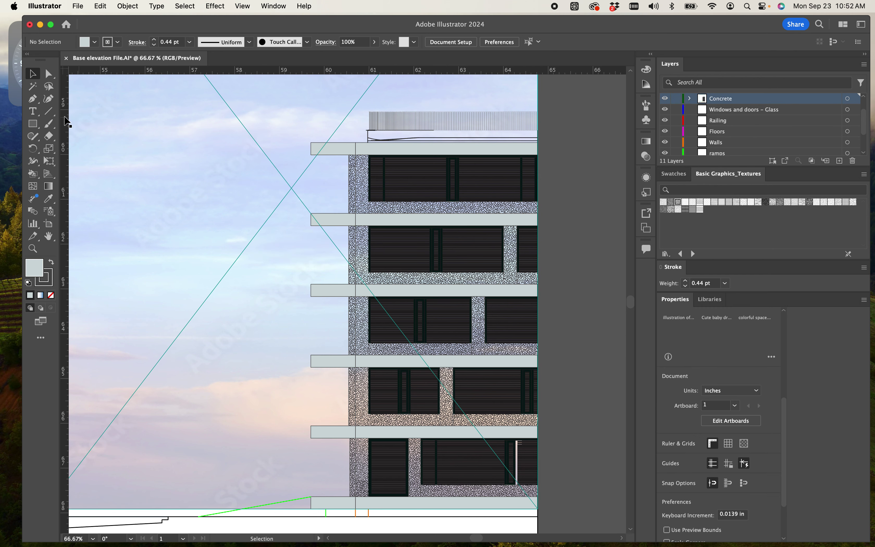
left_click(90, 131)
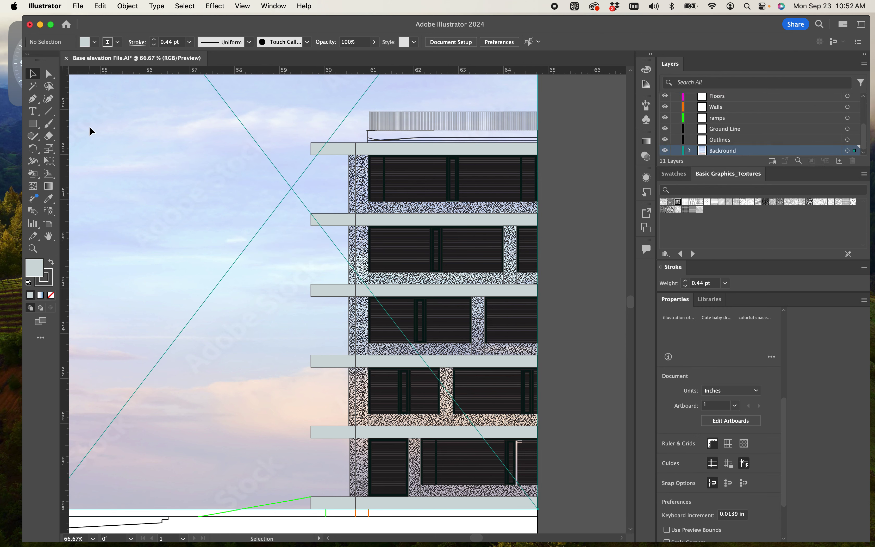
left_click(675, 150)
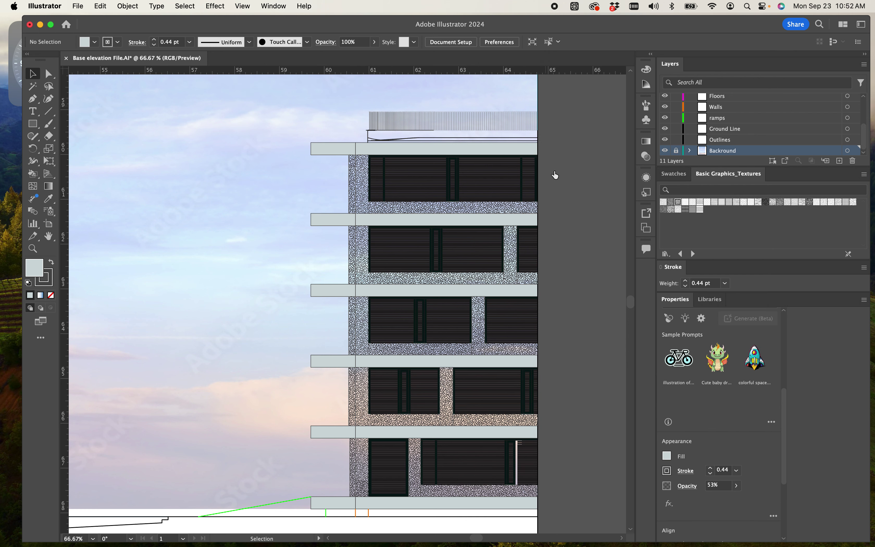
Lock all the other existing layers, from Windows down to Outlines.
left_click(316, 218)
left_click(248, 230)
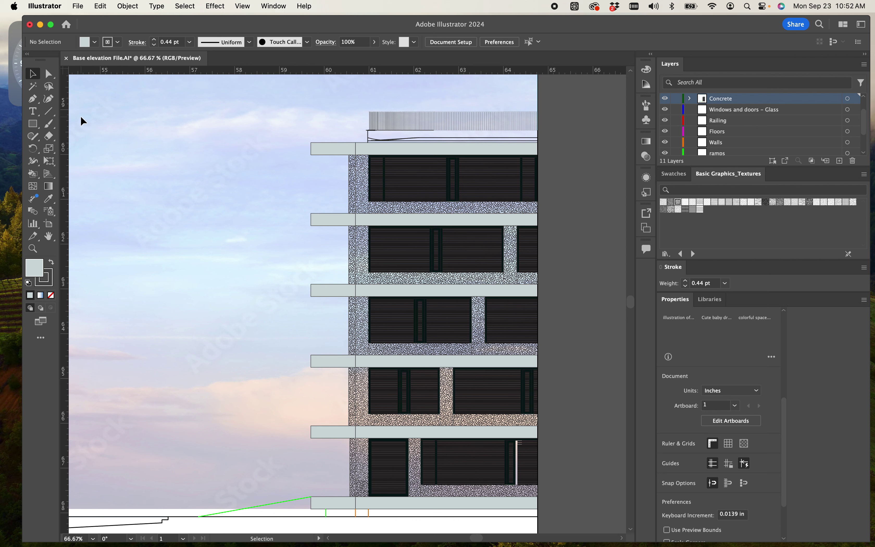
scroll(676, 141, "up", 2)
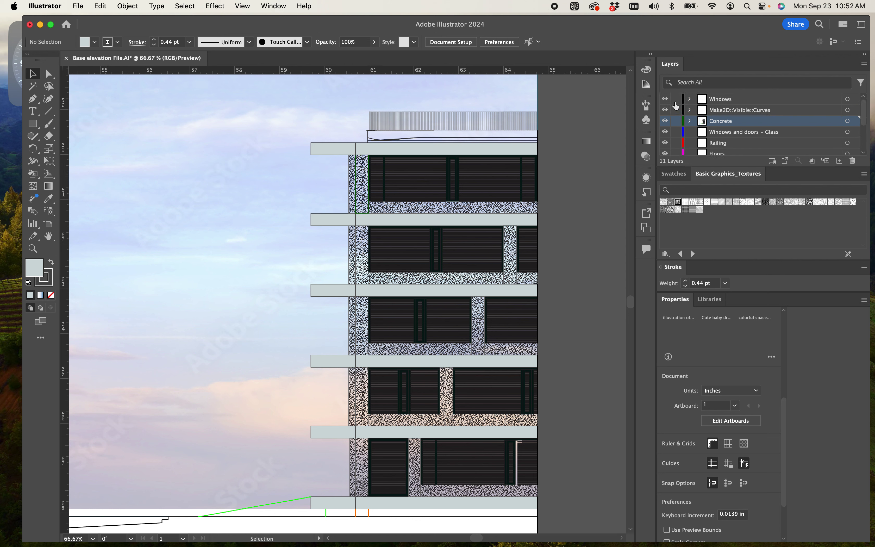
scroll(676, 141, "down", 5)
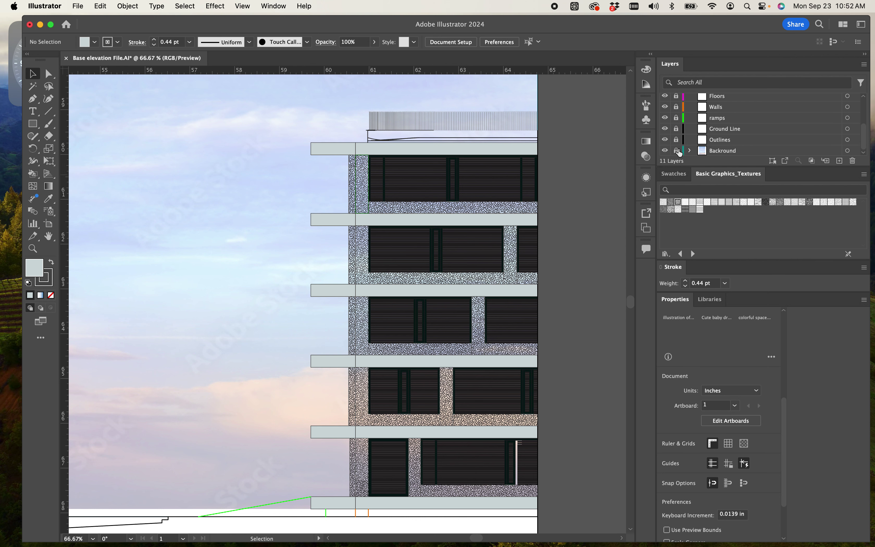
scroll(400, 153, "up", 2)
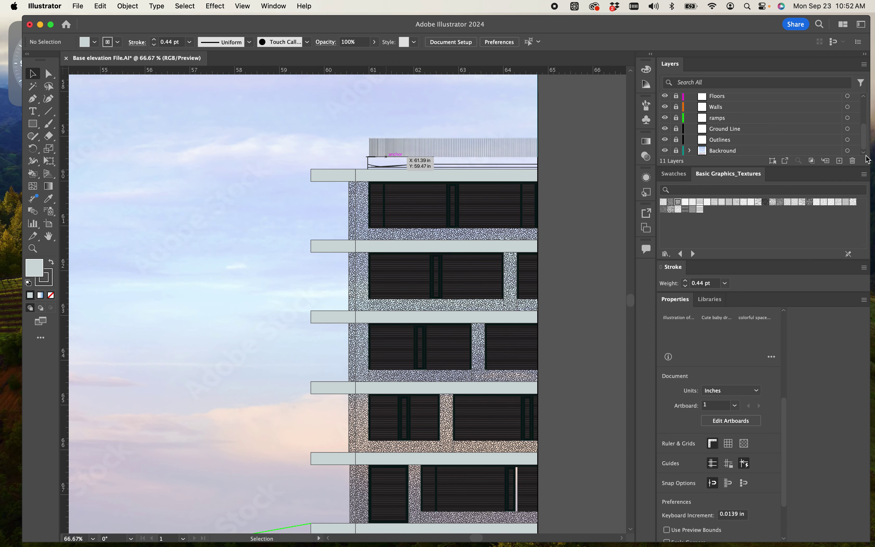
Create a new layer and place it at the top of the layer stack, above Windows.
left_click(841, 160)
scroll(759, 138, "up", 5)
left_click_drag(705, 125, 721, 95)
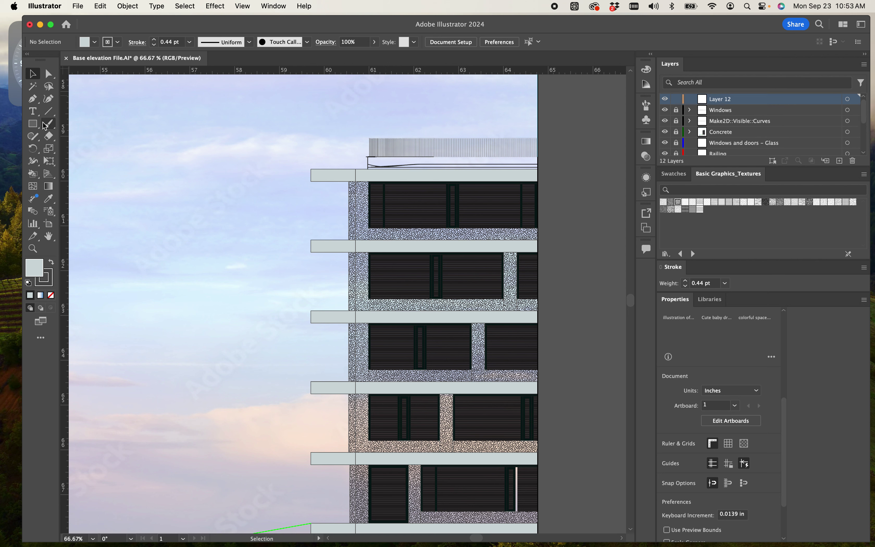
With the Pen tool, trace the rooftop railing's top edge from the artboard's right edge to the railing's left end.
left_click(33, 99)
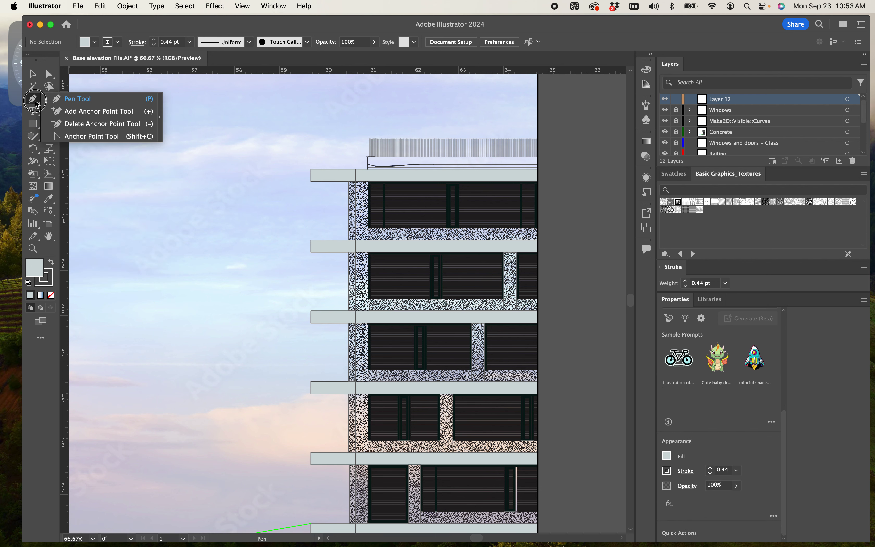
left_click(73, 101)
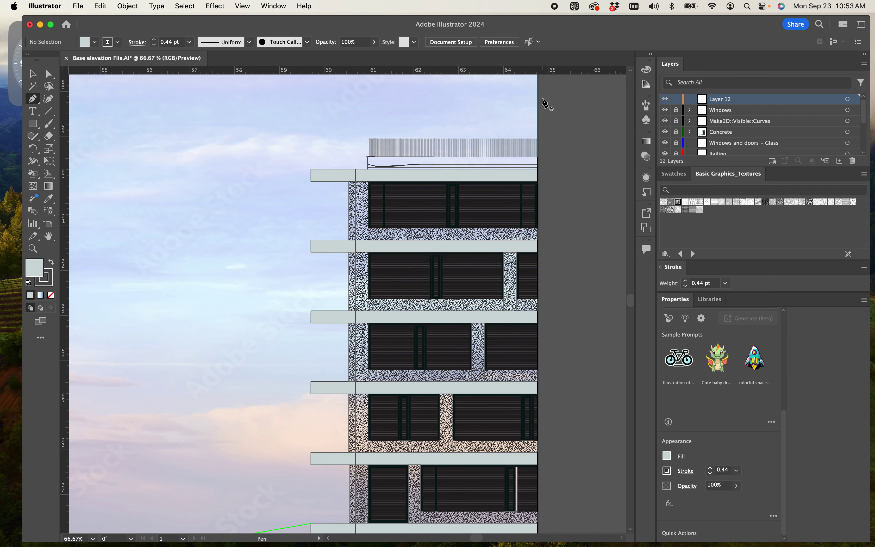
scroll(546, 104, "up", 5)
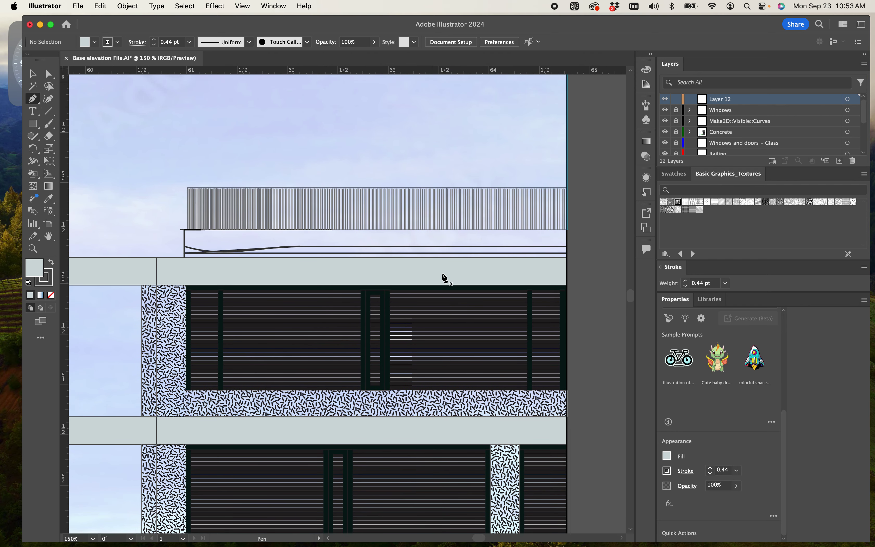
left_click(568, 188)
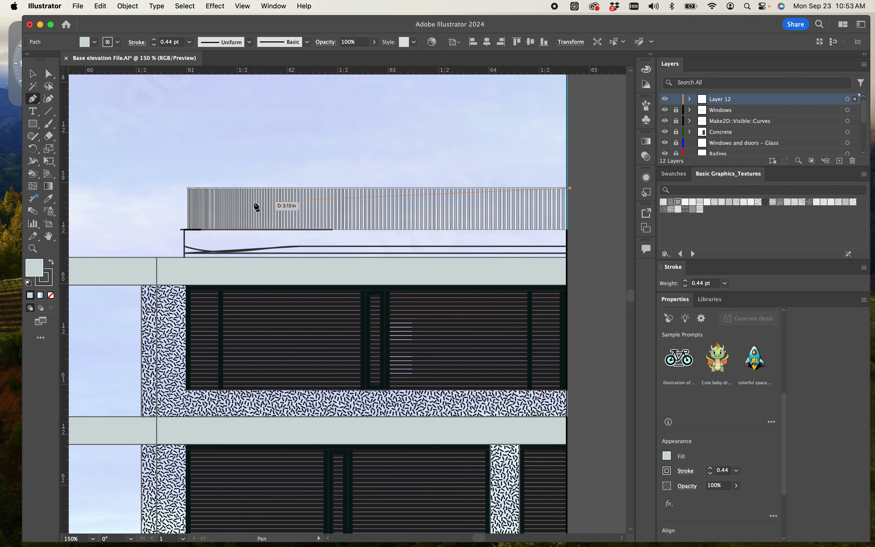
left_click(187, 189)
Continue the silhouette path down the railing's left end and around the rooftop upstand to the roof slab's top edge.
scroll(187, 230, "up", 8)
scroll(188, 231, "down", 5)
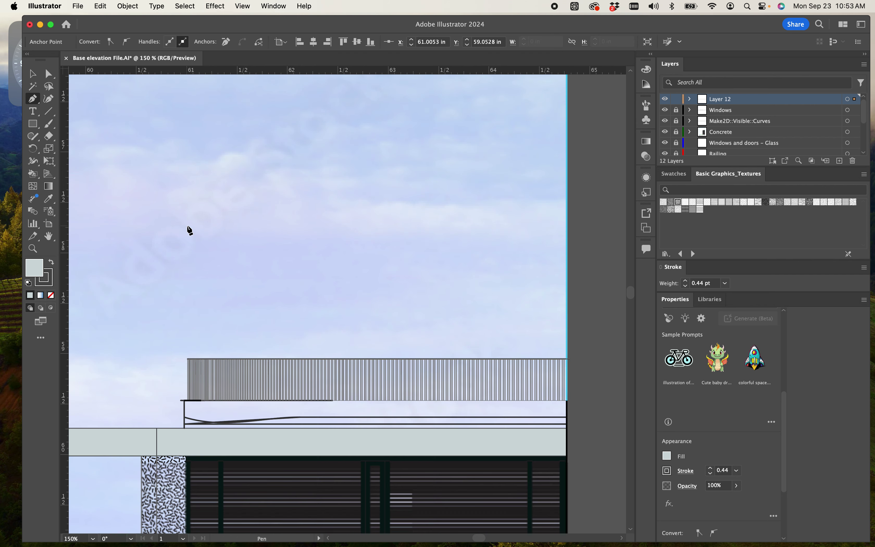
scroll(187, 318, "up", 5)
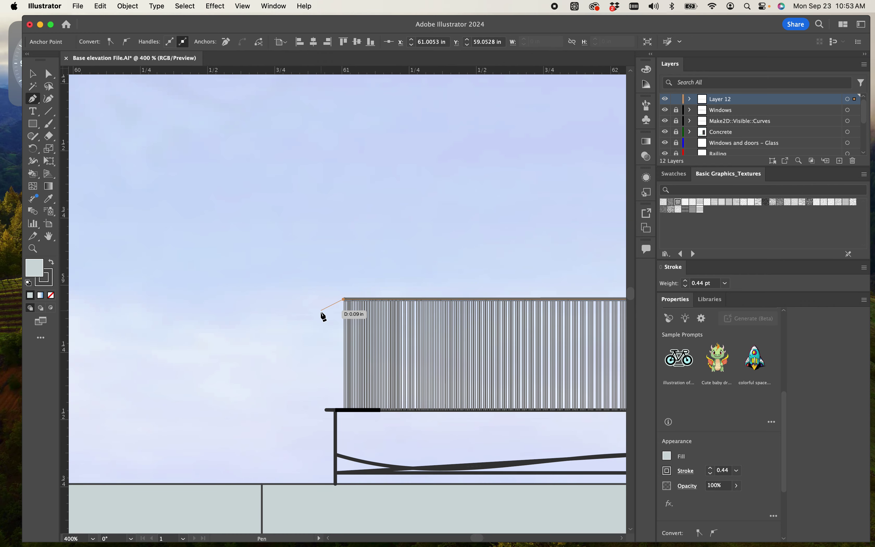
left_click(343, 409)
left_click(332, 411)
left_click(335, 483)
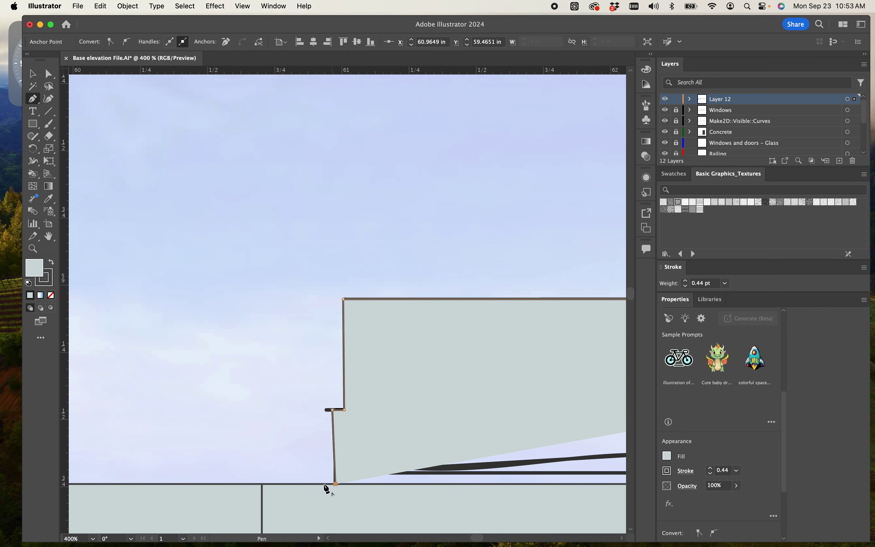
Trace the roof slab's overhanging left end, ending where its underside meets the outer wall.
scroll(331, 488, "down", 5)
scroll(331, 488, "left", 6)
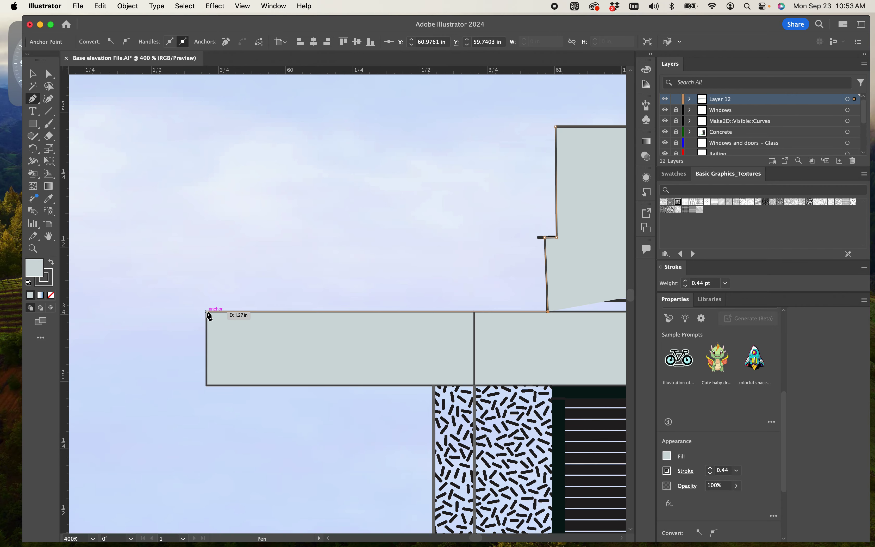
left_click(207, 312)
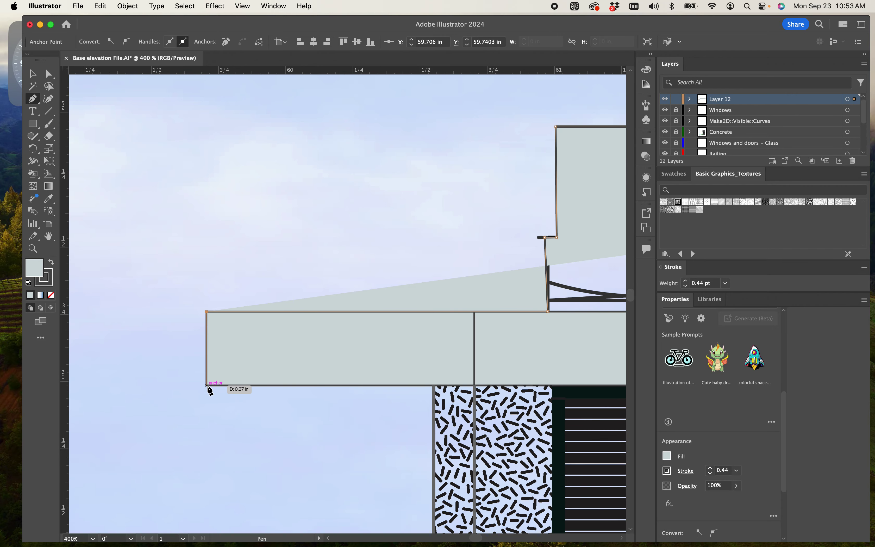
left_click(207, 385)
left_click(434, 385)
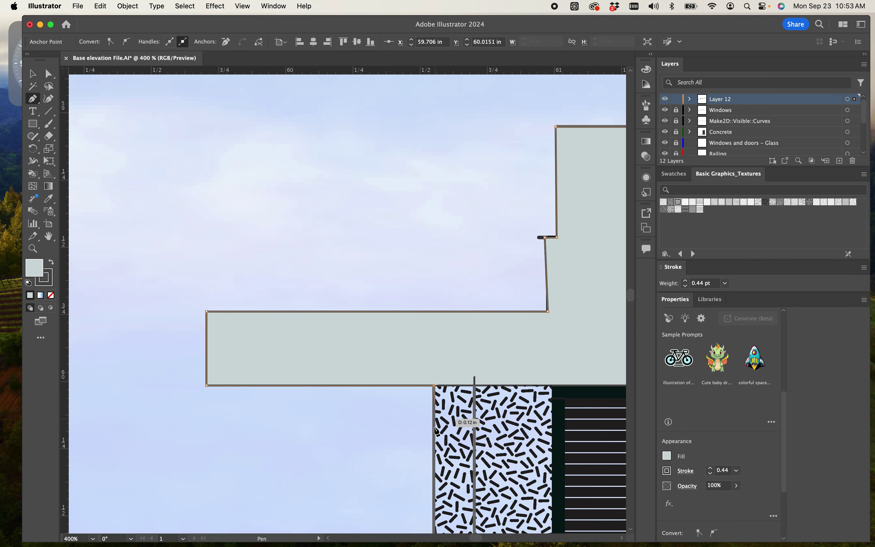
Trace the top storey's outer wall edge down and around the left overhang of the second slab from the top.
scroll(434, 389, "down", 10)
scroll(434, 389, "right", 1)
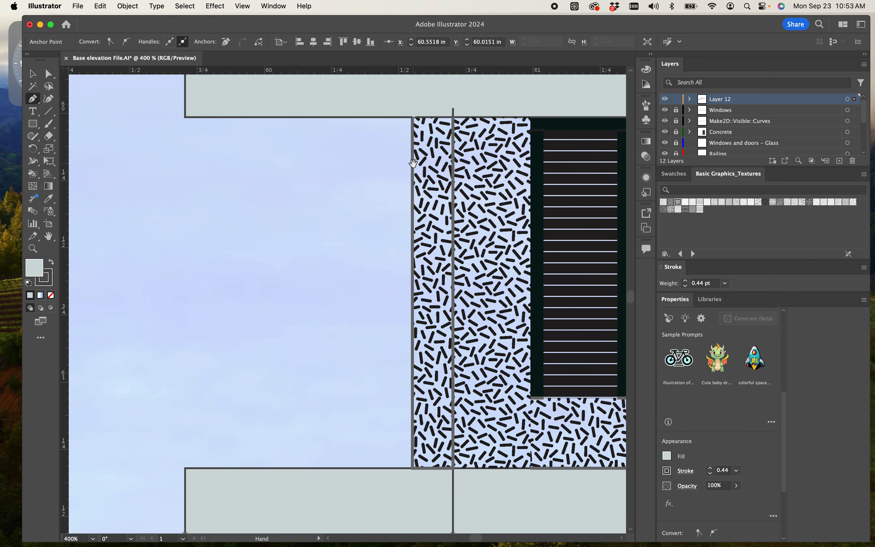
left_click(413, 468)
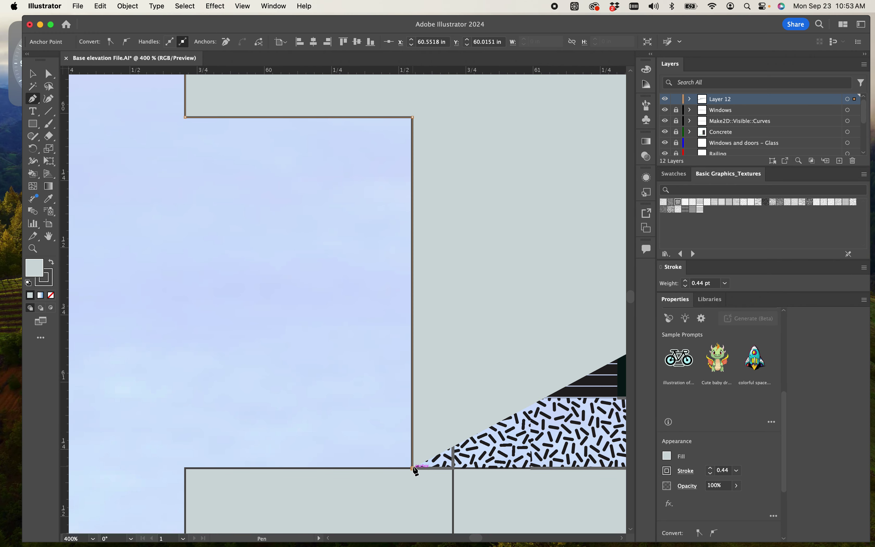
left_click(190, 471)
left_click_drag(205, 484, 272, 253)
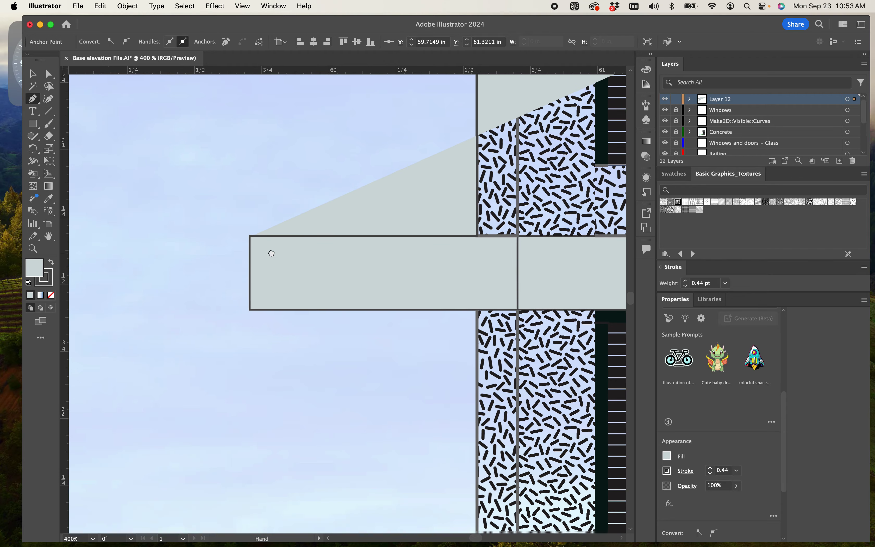
left_click(248, 310)
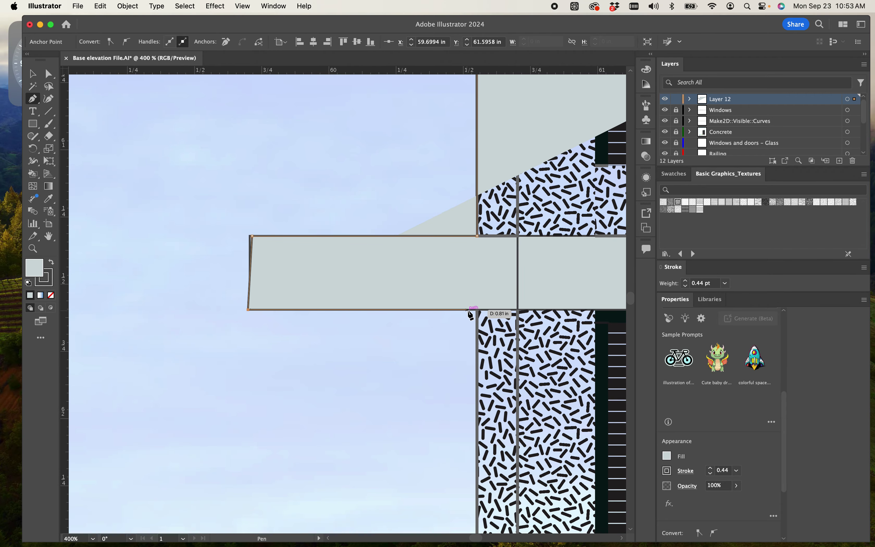
left_click(477, 309)
key("super+z")
Trace the next storey's outer wall edge down and around the left overhang of the third slab from the top.
scroll(445, 340, "up", 5)
scroll(445, 341, "right", 2)
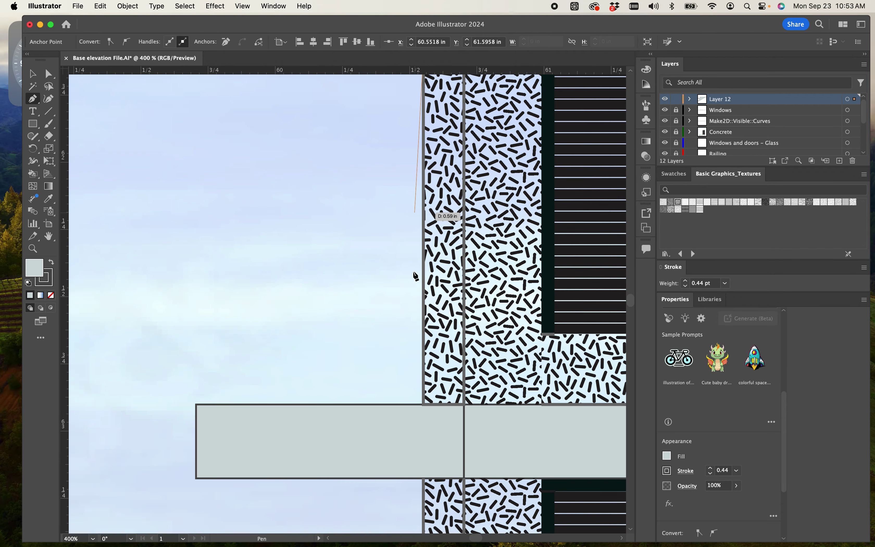
left_click(424, 404)
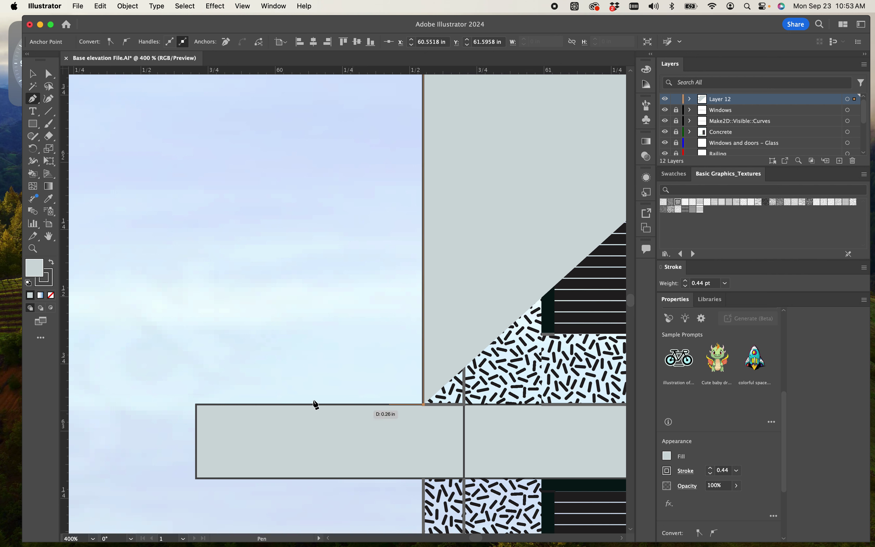
left_click(196, 404)
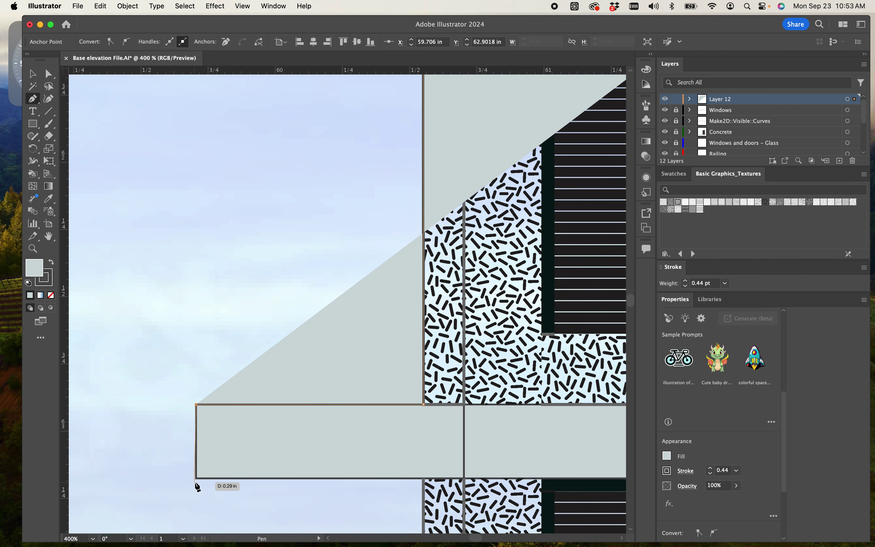
left_click(195, 478)
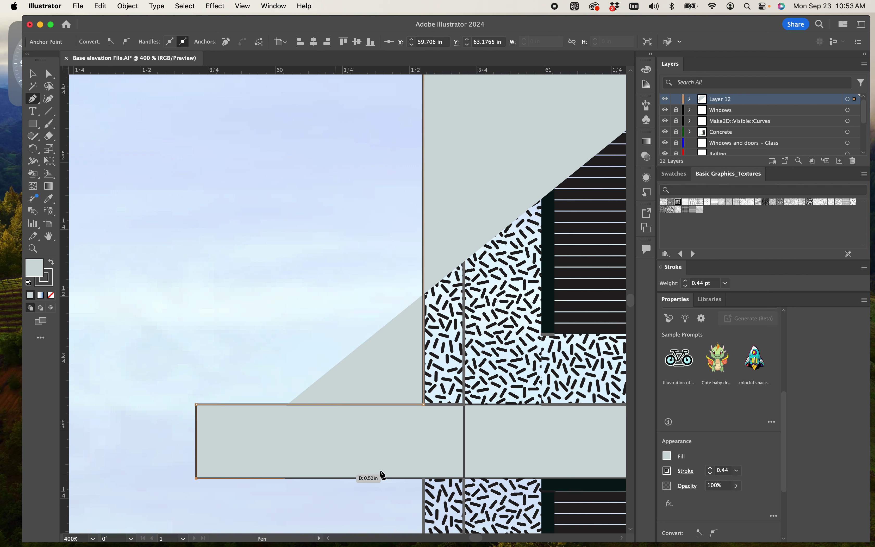
left_click(421, 478)
Extend the silhouette down the following storey's wall edge and around the fourth slab's left overhang.
scroll(416, 325, "down", 10)
scroll(413, 217, "up", 3)
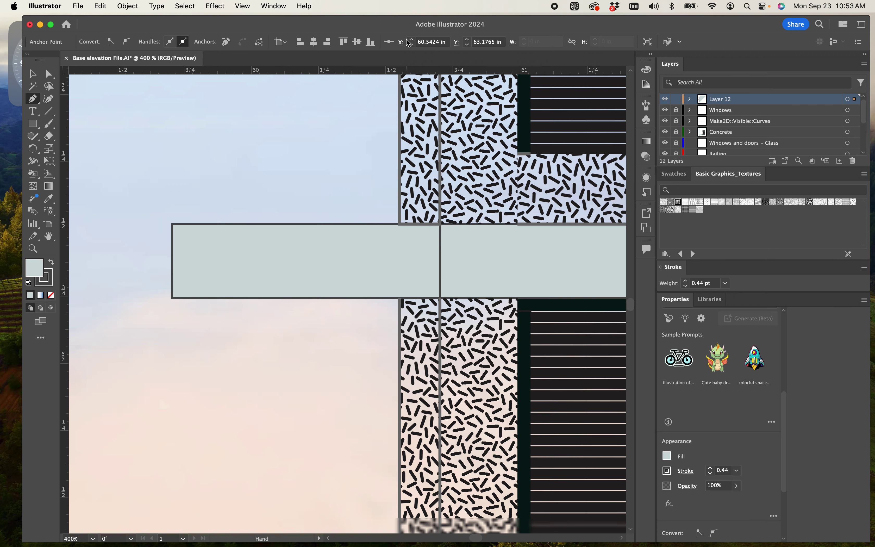
left_click(398, 224)
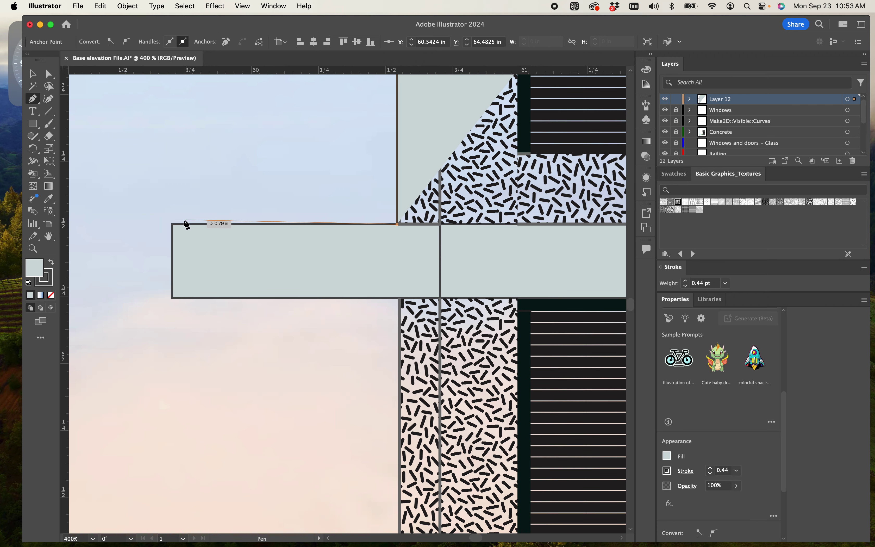
left_click(173, 224)
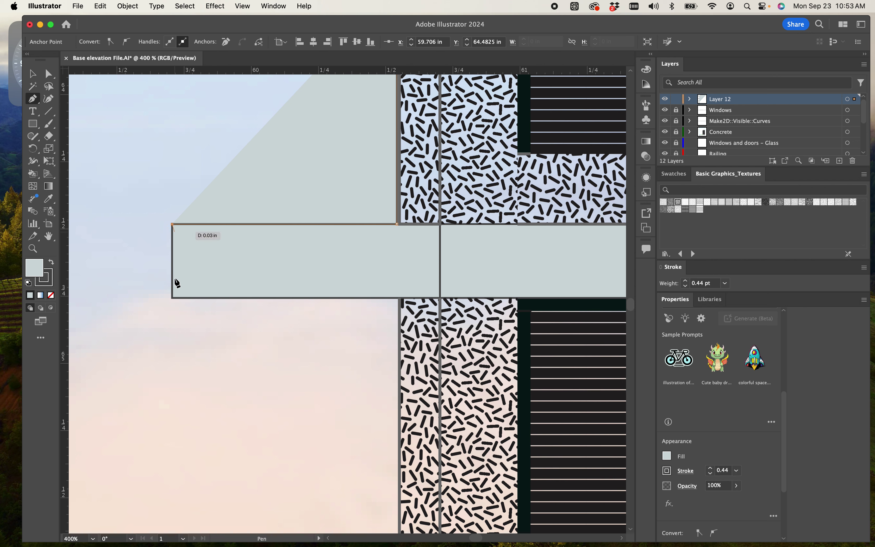
left_click(173, 297)
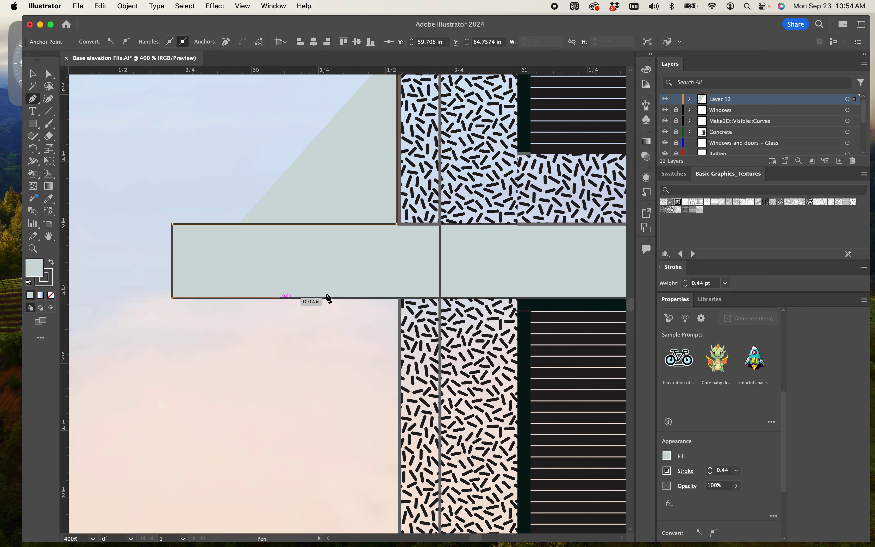
left_click(399, 298)
Extend the silhouette down the wall edge below the fourth slab and around the fifth slab's left overhang.
scroll(368, 380, "down", 10)
scroll(369, 380, "right", 2)
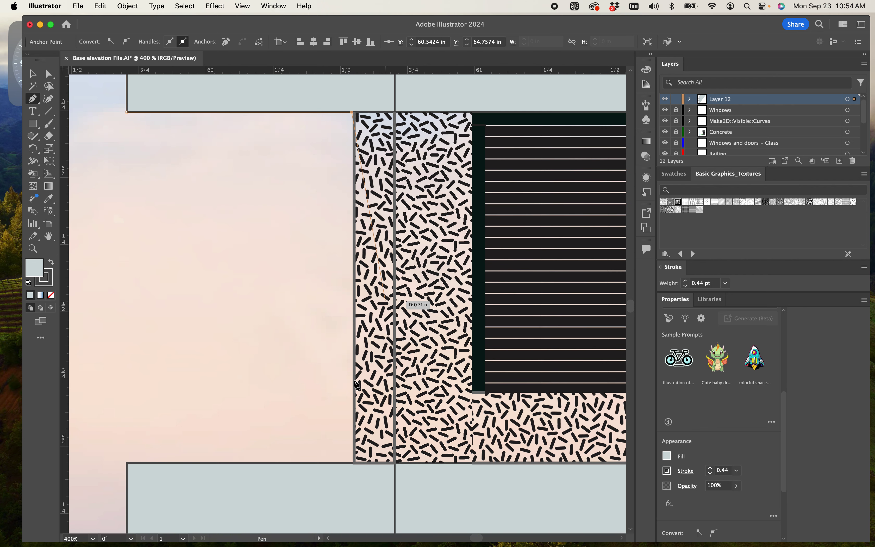
left_click(353, 463)
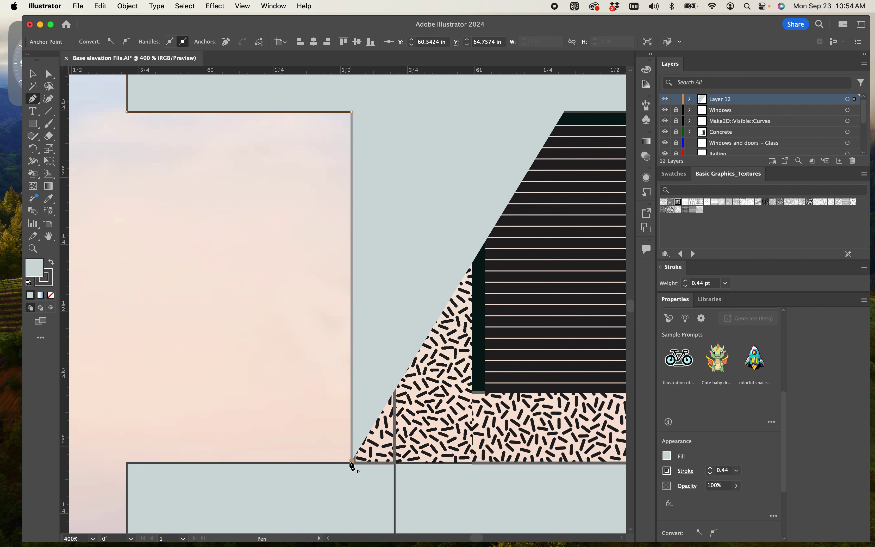
left_click_drag(472, 347, 600, 230)
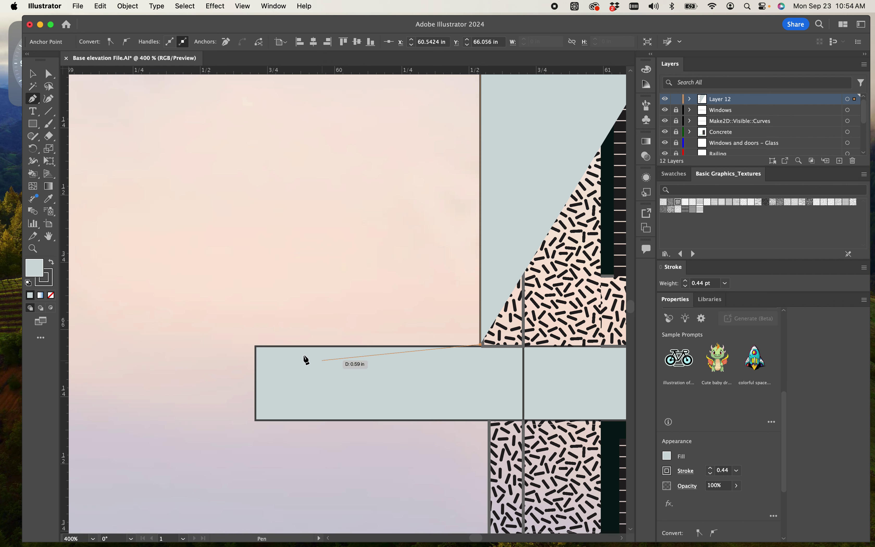
left_click(256, 346)
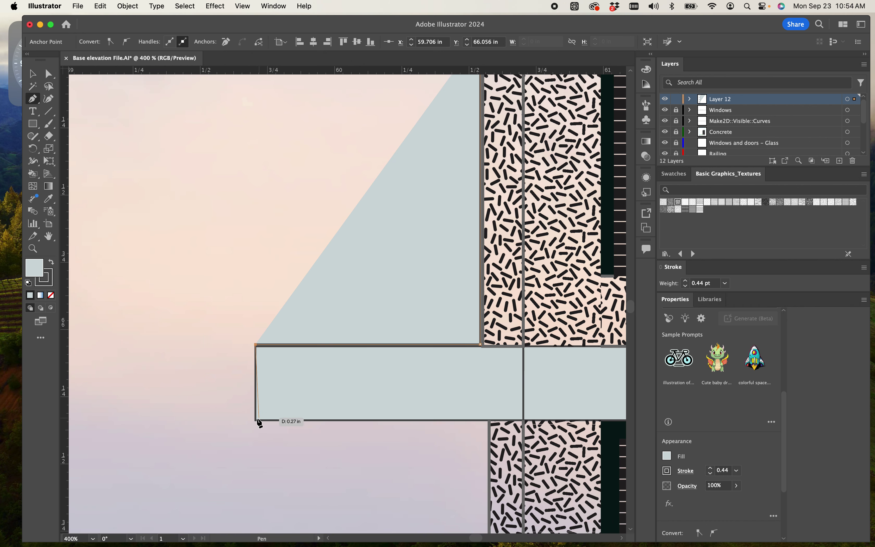
left_click(256, 420)
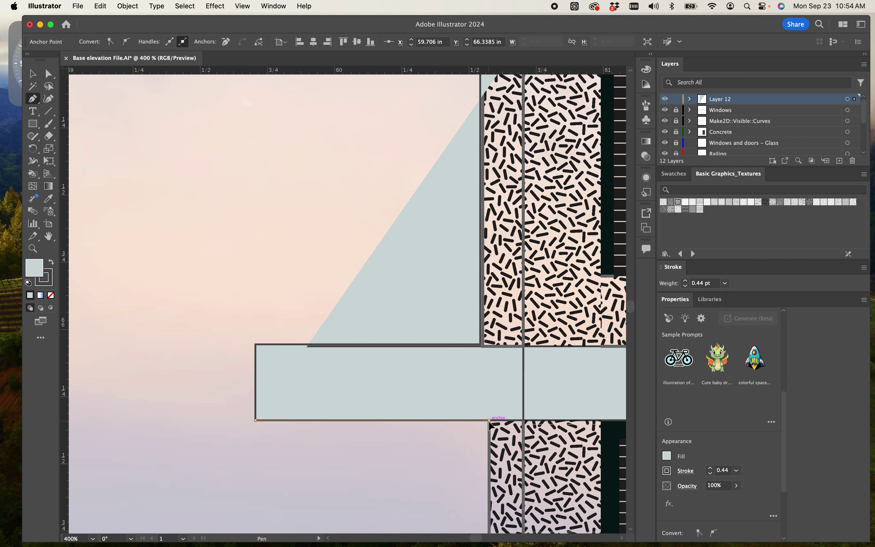
left_click(489, 421)
Trace the lowest storey's outer wall edge down to the top edge of the bottom slab.
key("space")
left_click_drag(456, 297, 397, 42)
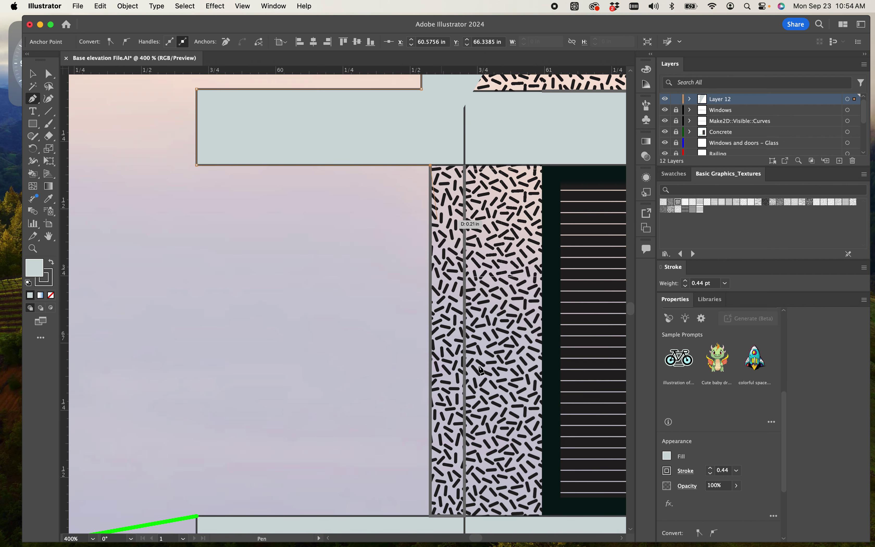
left_click(432, 517)
Trace the bottom slab's left end and underside to the green support line, and follow that line down to the ground line.
left_click_drag(445, 379, 463, 303)
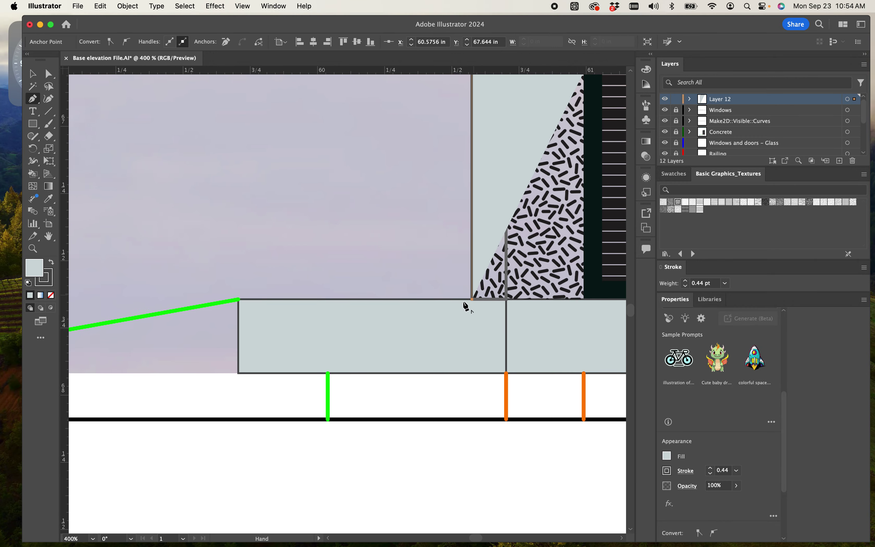
left_click(237, 299)
left_click(238, 373)
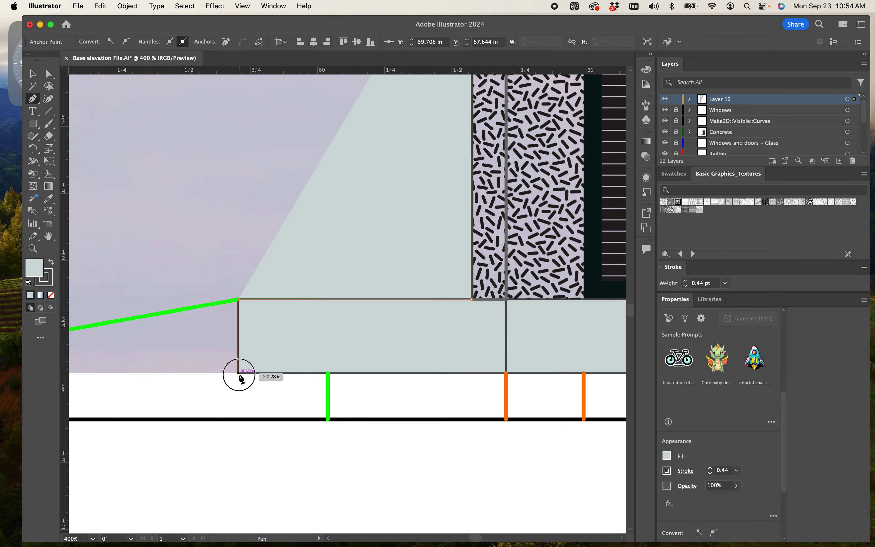
left_click(328, 373)
left_click(328, 419)
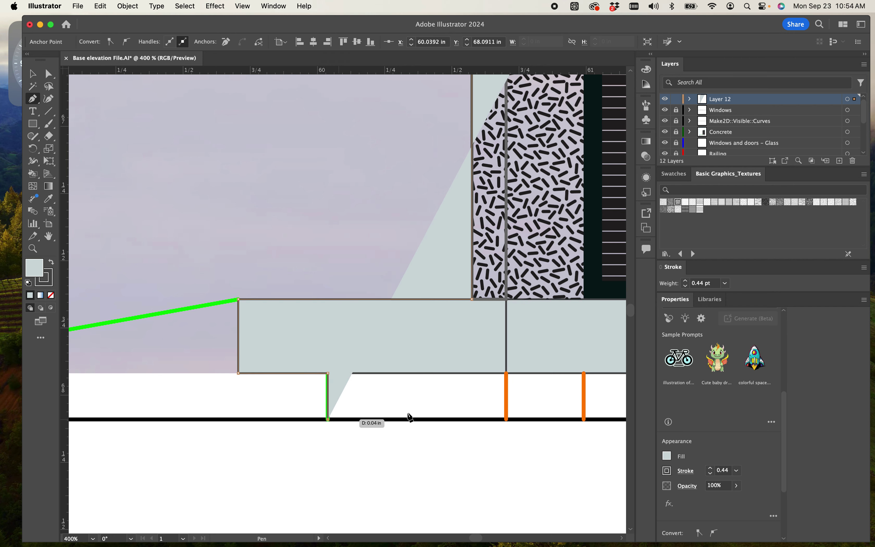
Trace along the ground line from the green support to the artboard's right edge.
left_click_drag(455, 406, 55, 371)
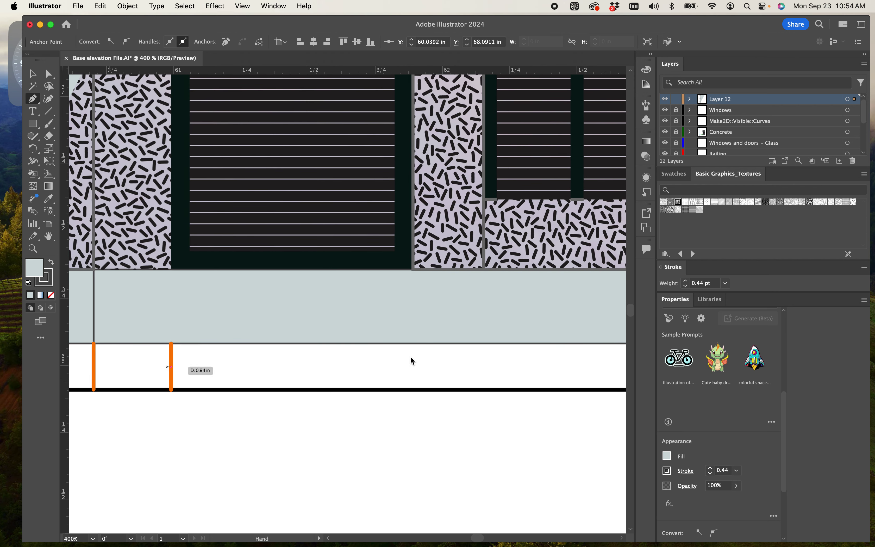
left_click_drag(474, 361, 96, 354)
left_click_drag(538, 363, 161, 350)
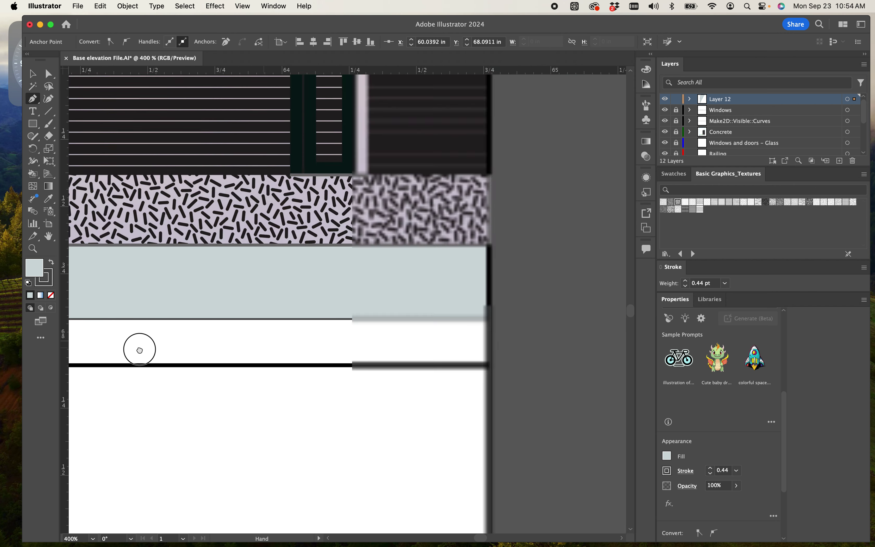
left_click(335, 371)
Close the silhouette path by tracing up the artboard's right edge to its starting corner at the roof line.
scroll(342, 358, "up", 3)
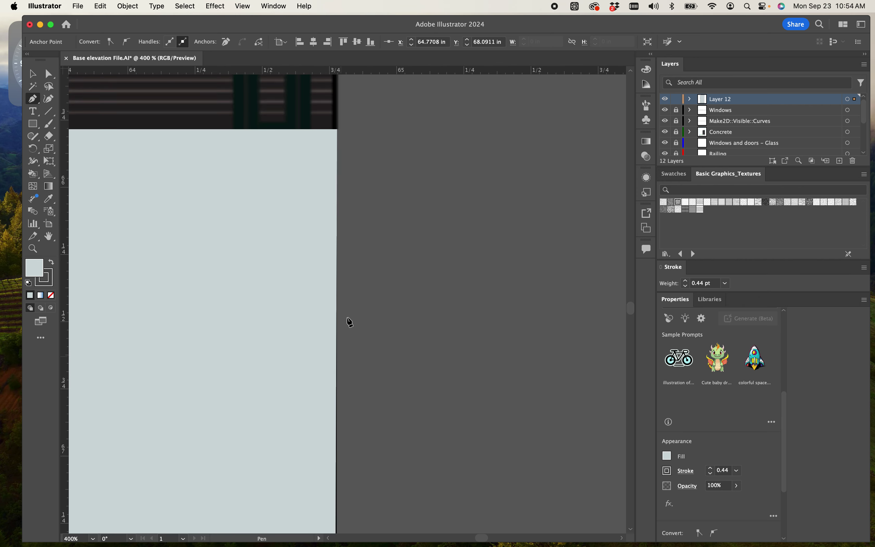
scroll(349, 315, "up", 4)
scroll(348, 294, "up", 3)
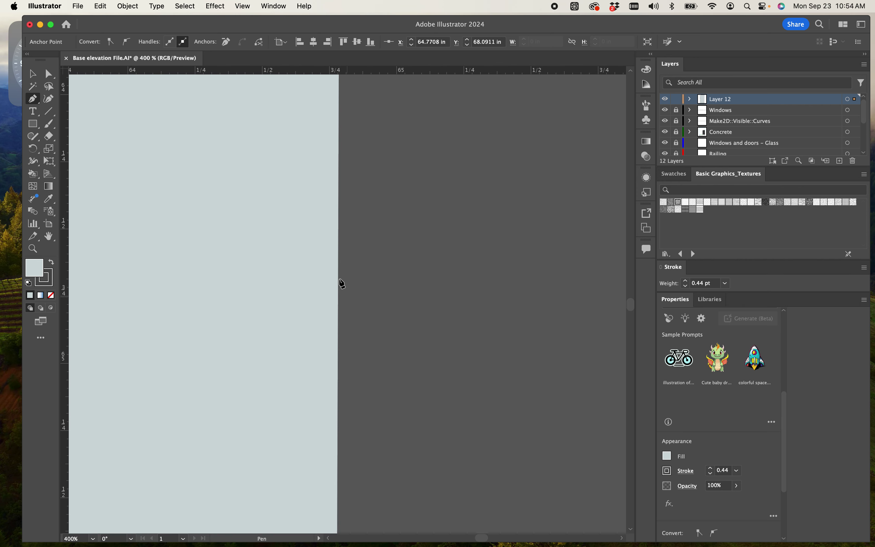
scroll(342, 253, "up", 5)
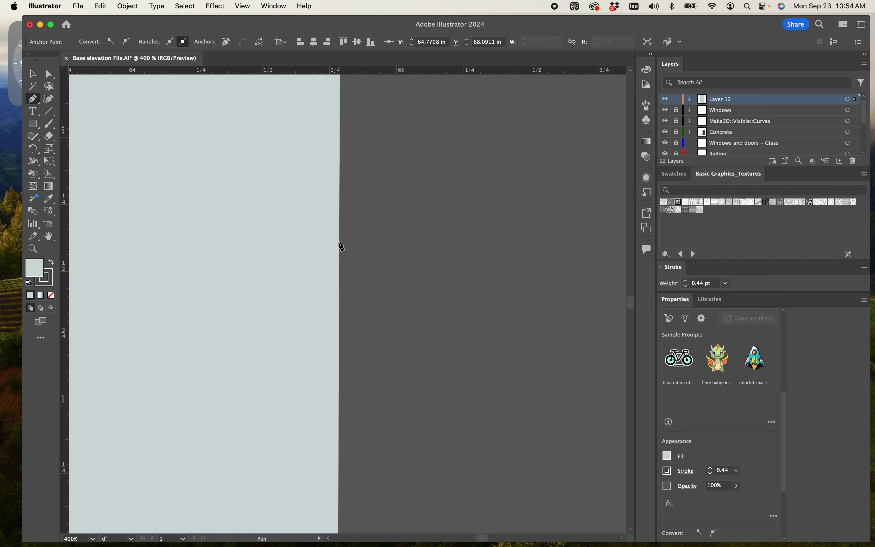
scroll(341, 244, "up", 4)
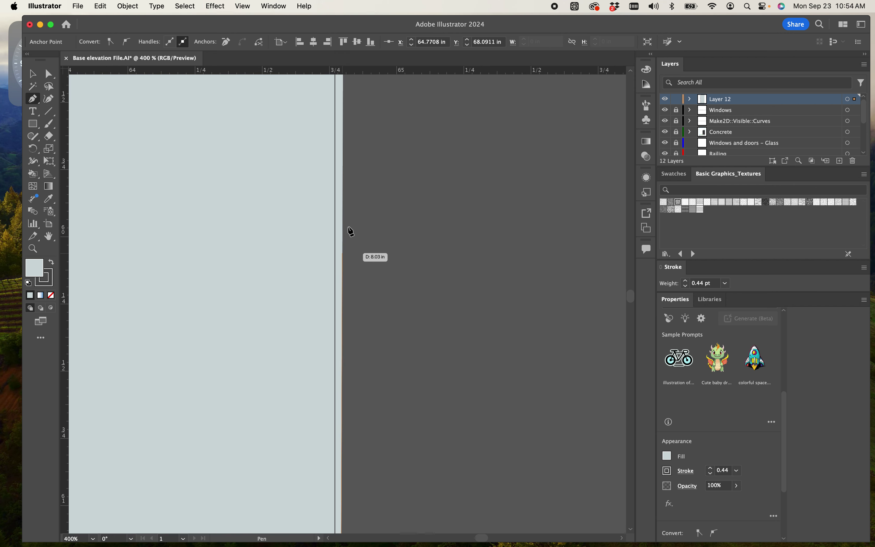
key("super+1")
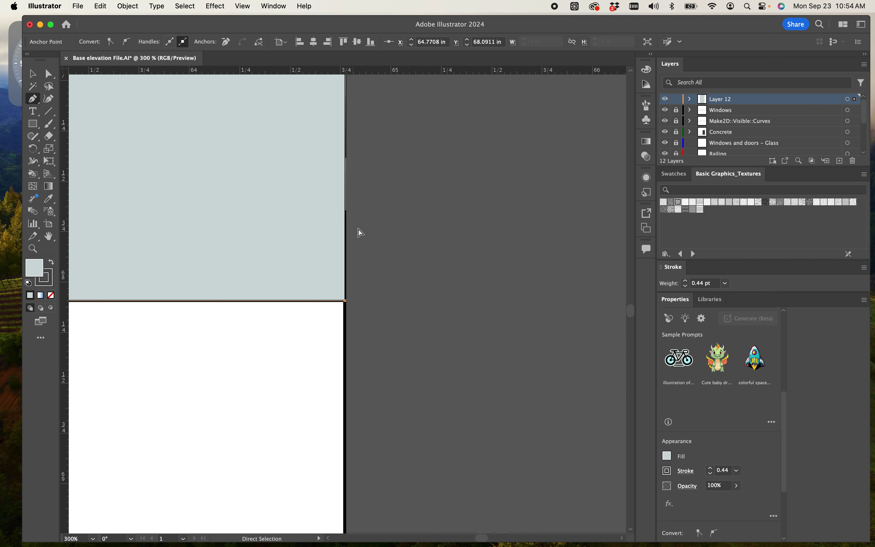
key("super+minus")
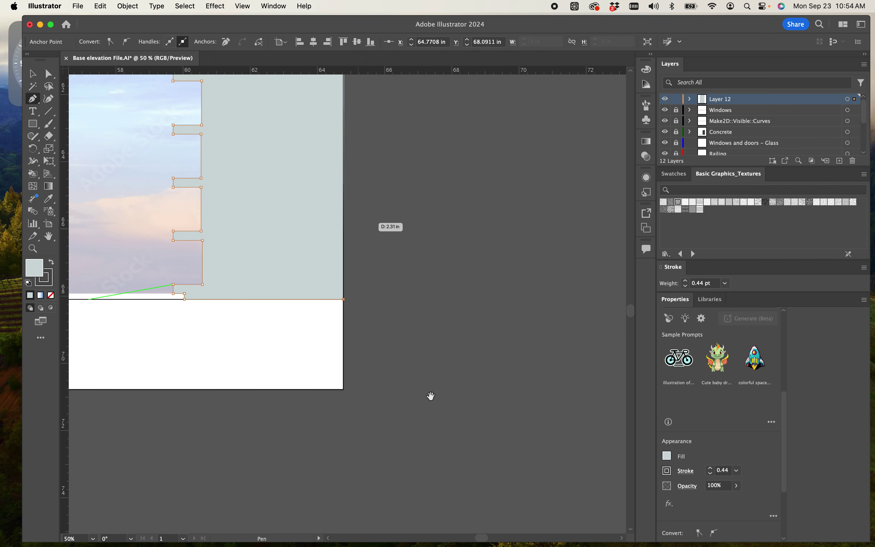
key("super+minus")
key("super+minus")
key("super+minus")
key("super+minus")
key("super+minus")
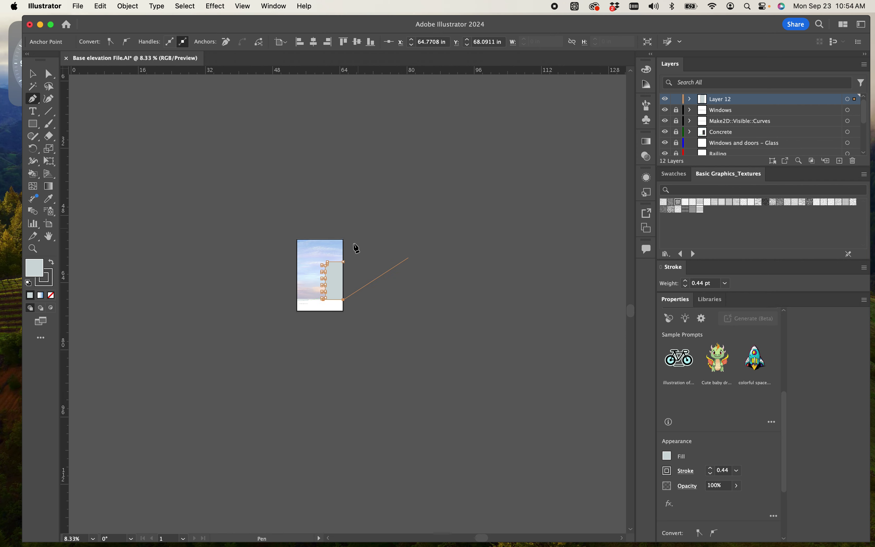
key("super+minus")
key("super+minus")
key("super+minus")
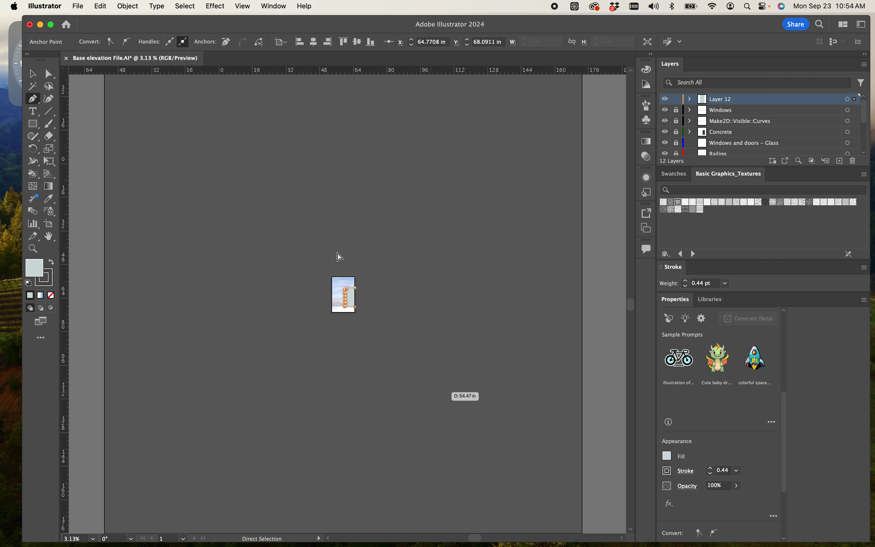
key("super+equal")
key("super+equal")
key("super+equal")
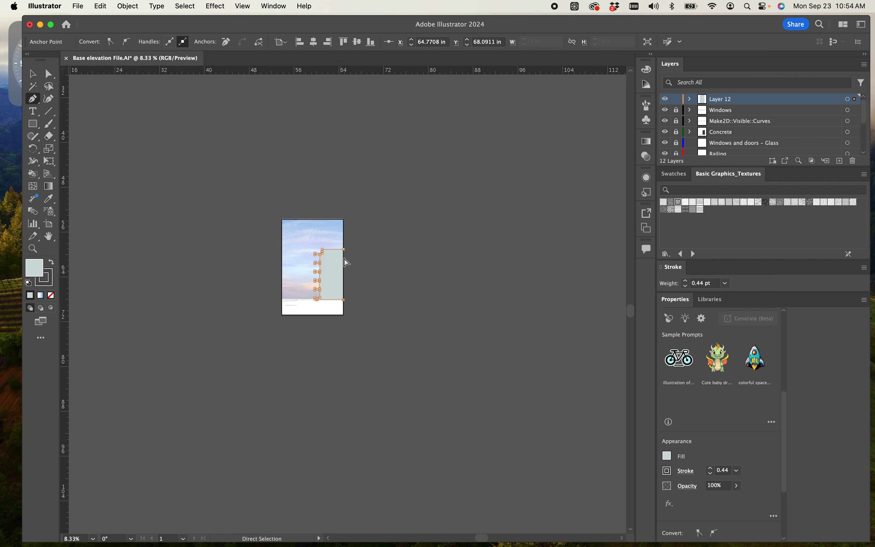
key("super+equal")
key("super+equal")
key("super+equal")
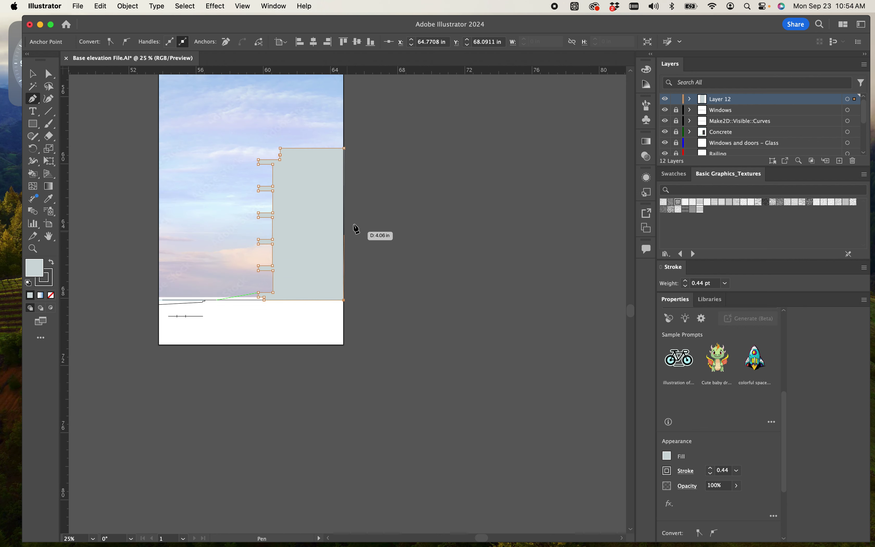
left_click(344, 149)
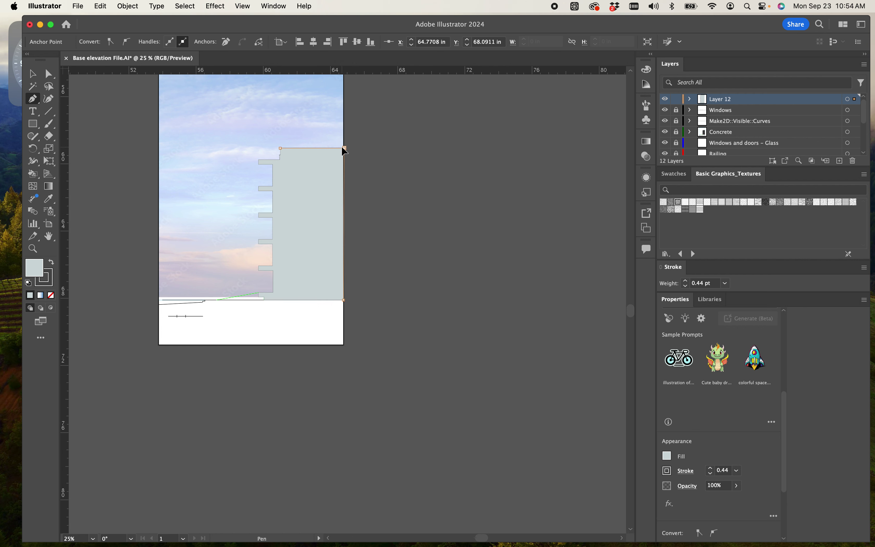
left_click(344, 149)
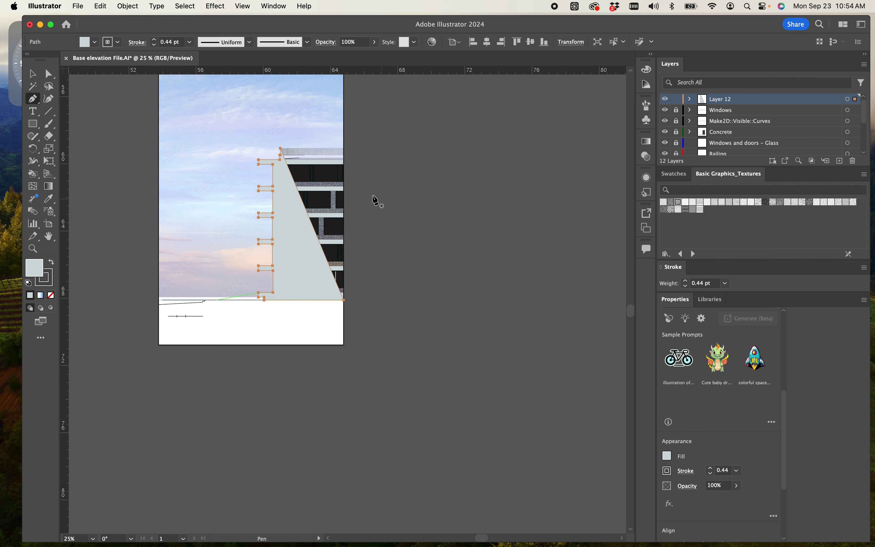
left_click(41, 78)
key("super+z")
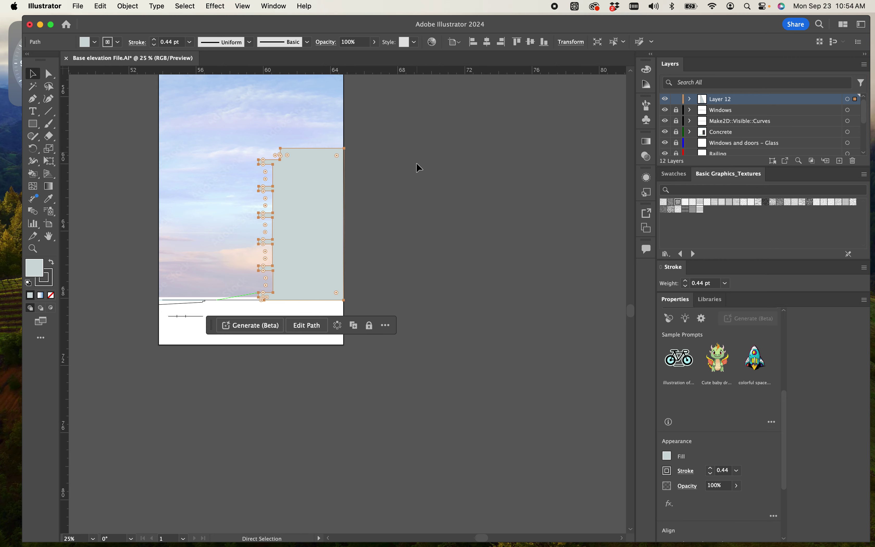
Deselect the silhouette and move Layer 12 below Outlines, directly above the Backround layer.
left_click(403, 187)
scroll(372, 213, "up", 2)
scroll(372, 214, "left", 5)
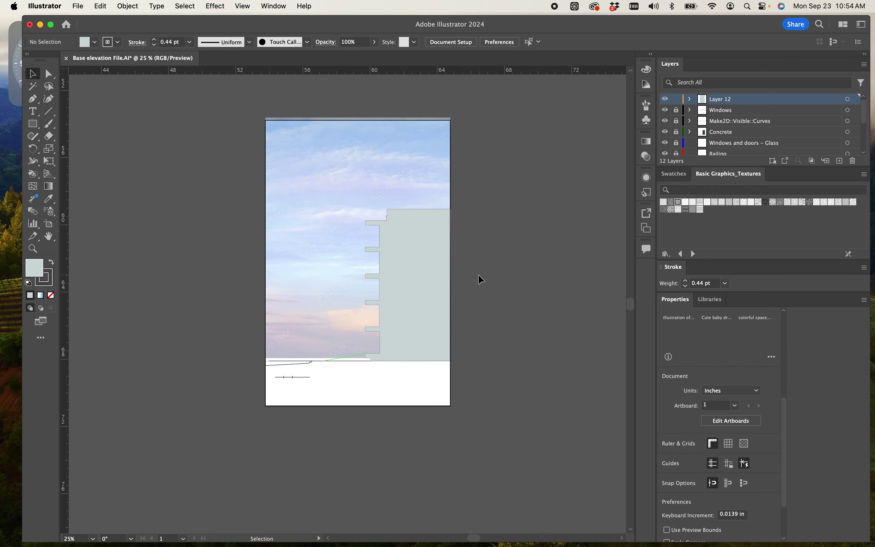
key("super+equal")
key("super+equal")
key("super+equal")
scroll(436, 297, "right", 5)
scroll(435, 297, "up", 2)
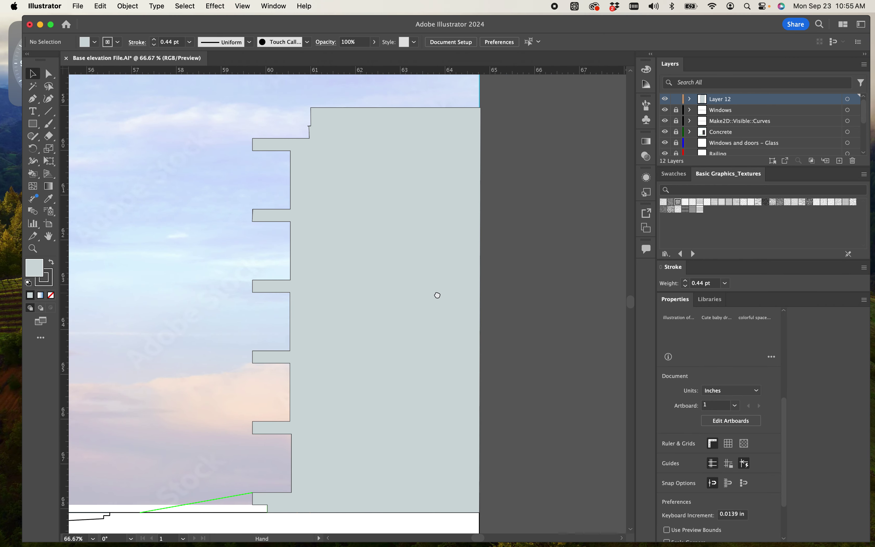
left_click_drag(728, 105, 726, 148)
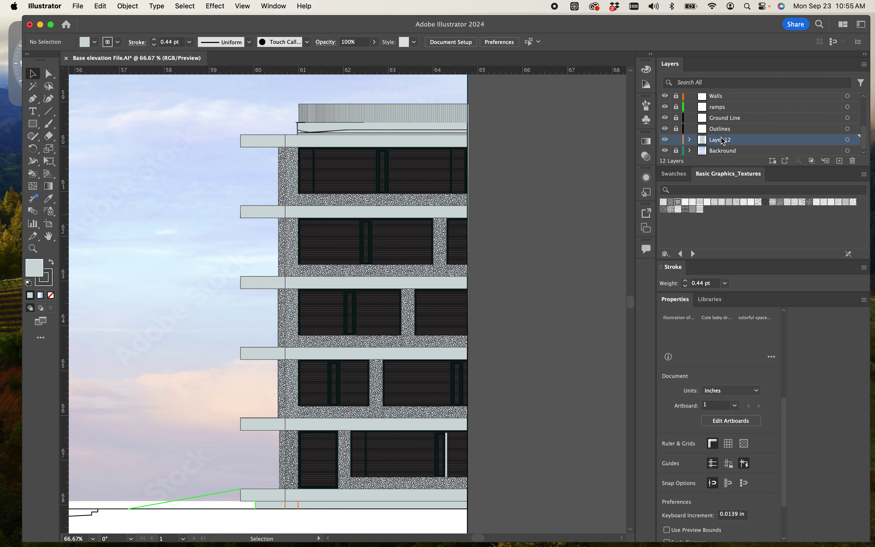
Select the silhouette on Layer 12, set its fill colour to near-white FAFCFC, and deselect it.
left_click(854, 141)
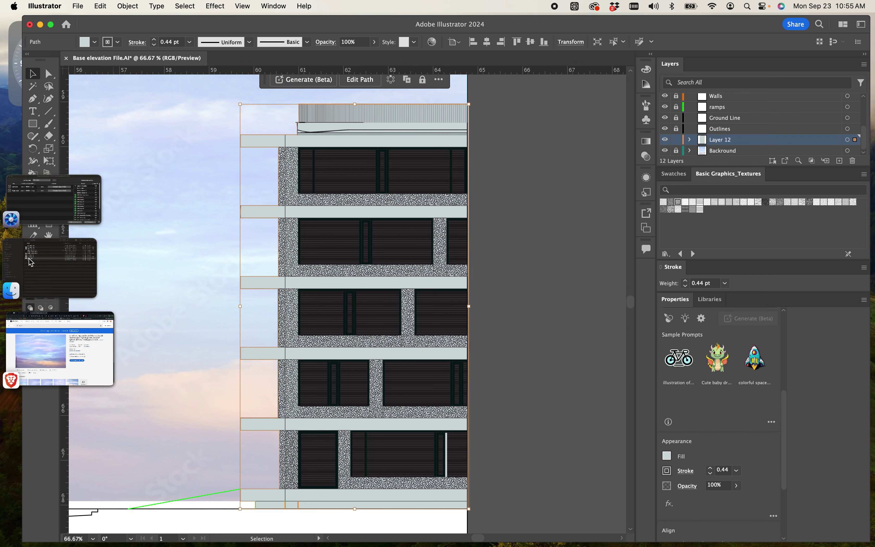
double_click(34, 270)
mouse_move(422, 272)
left_mouse_down()
mouse_move(359, 245)
mouse_move(375, 242)
mouse_move(451, 344)
mouse_move(361, 229)
mouse_move(363, 217)
mouse_move(364, 227)
left_mouse_up()
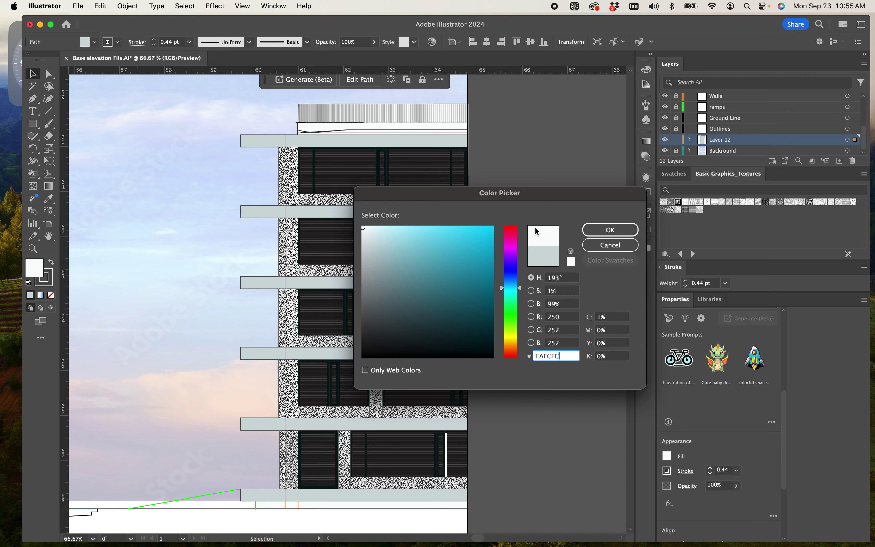
left_click(609, 230)
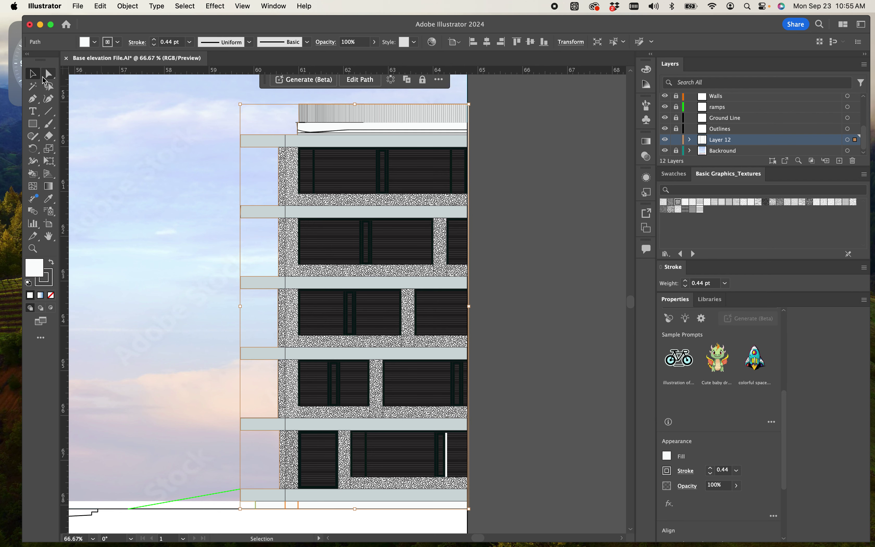
left_click(562, 255)
Examine the elevation against the sky background, checking the building's silhouette backing, slabs and ground line.
key("super+minus")
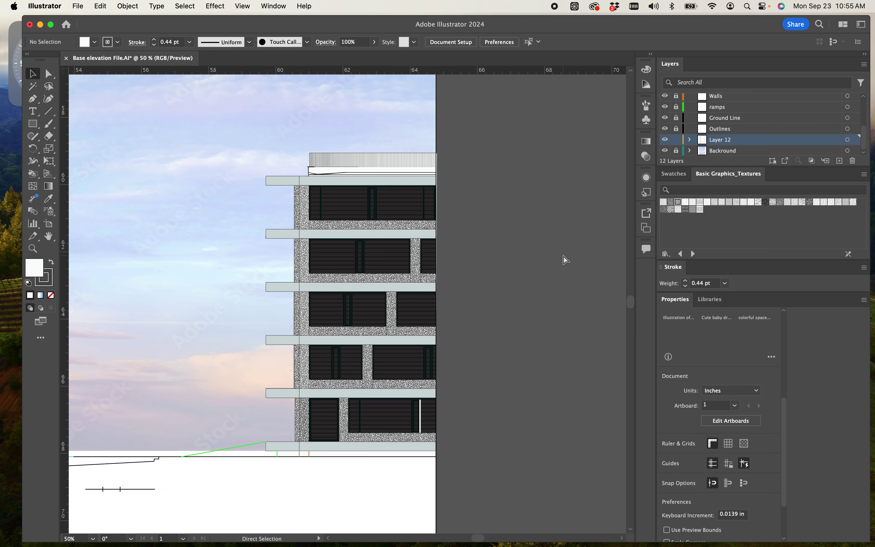
scroll(560, 341, "left", 5)
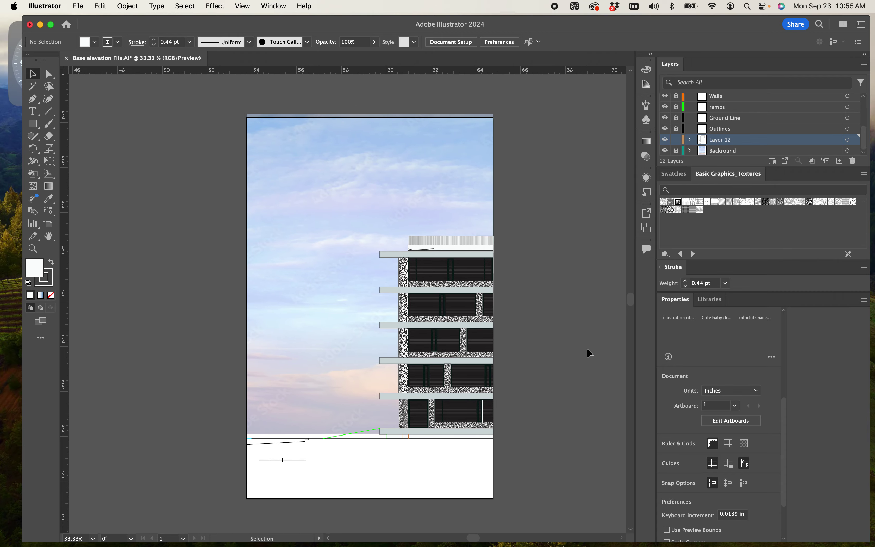
key("super+equal")
scroll(589, 349, "right", 3)
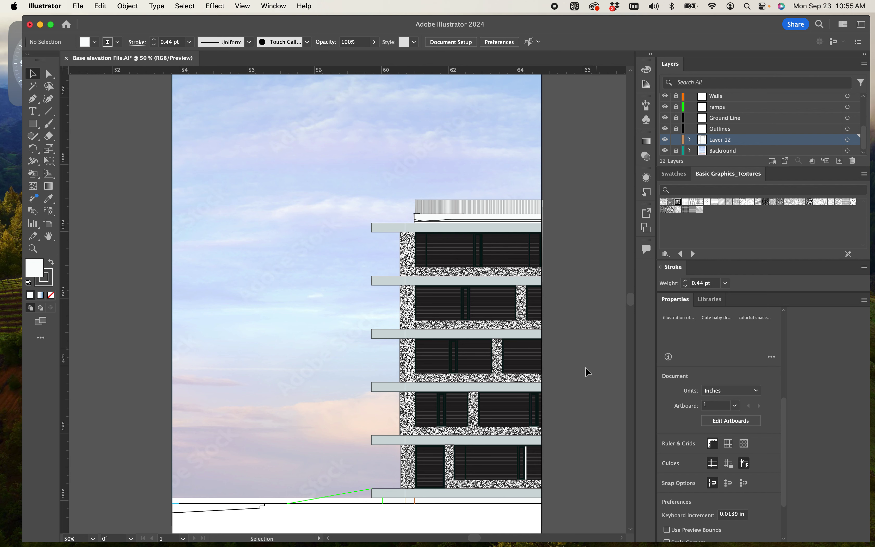
scroll(557, 442, "down", 2)
scroll(557, 442, "right", 2)
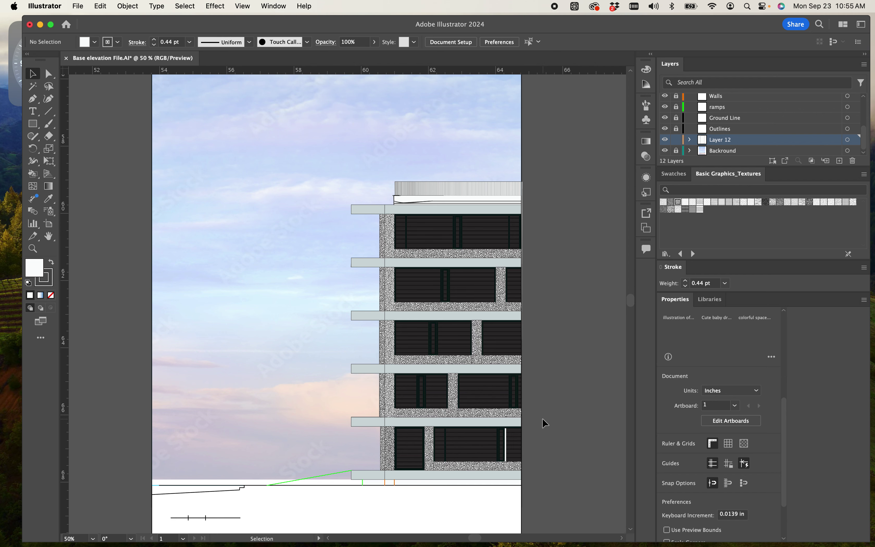
scroll(543, 404, "down", 2)
scroll(544, 404, "right", 3)
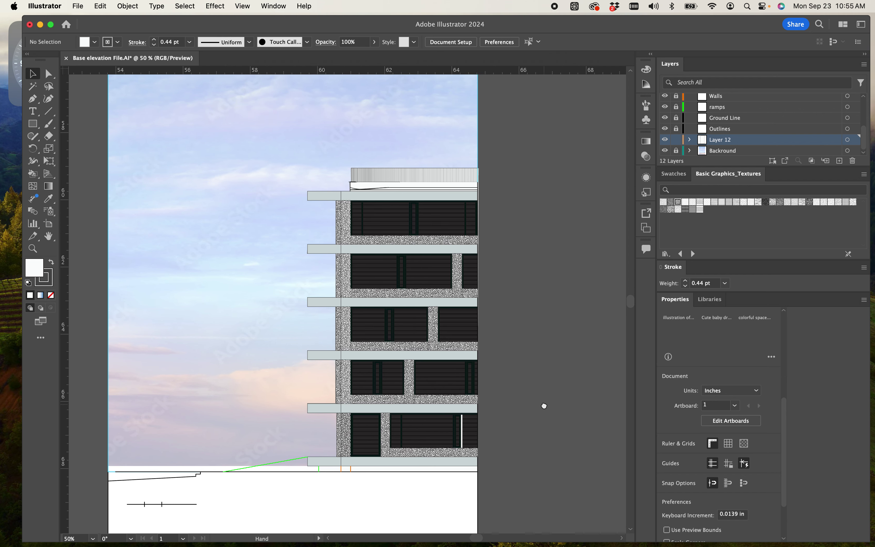
scroll(541, 394, "up", 2)
scroll(541, 394, "left", 3)
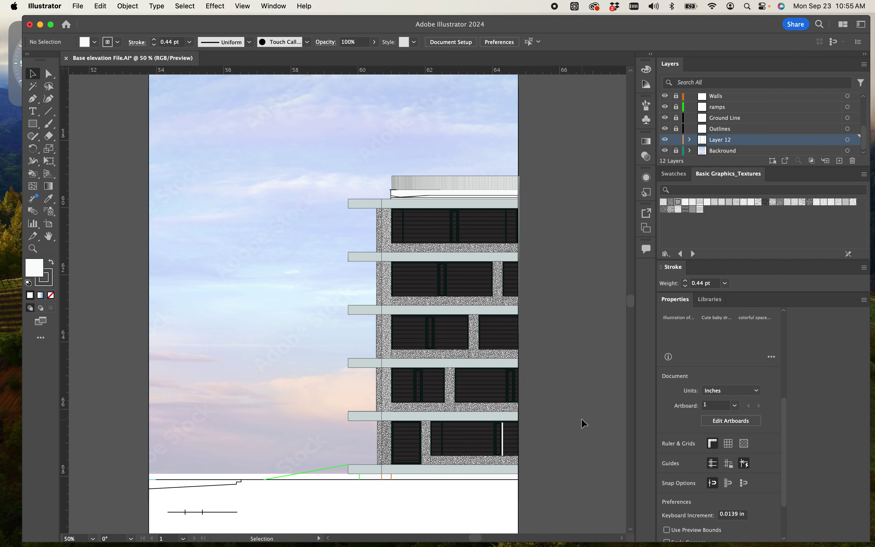
scroll(581, 419, "down", 1)
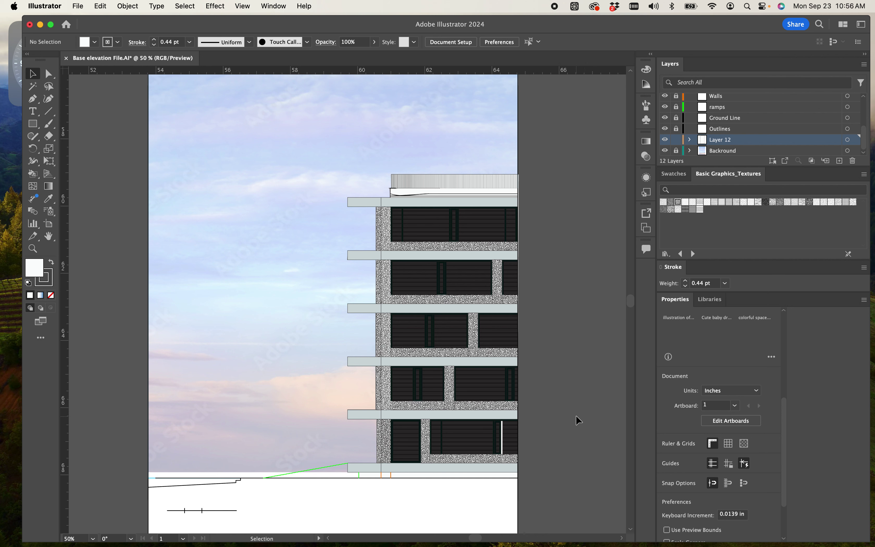
scroll(704, 415, "down", 3)
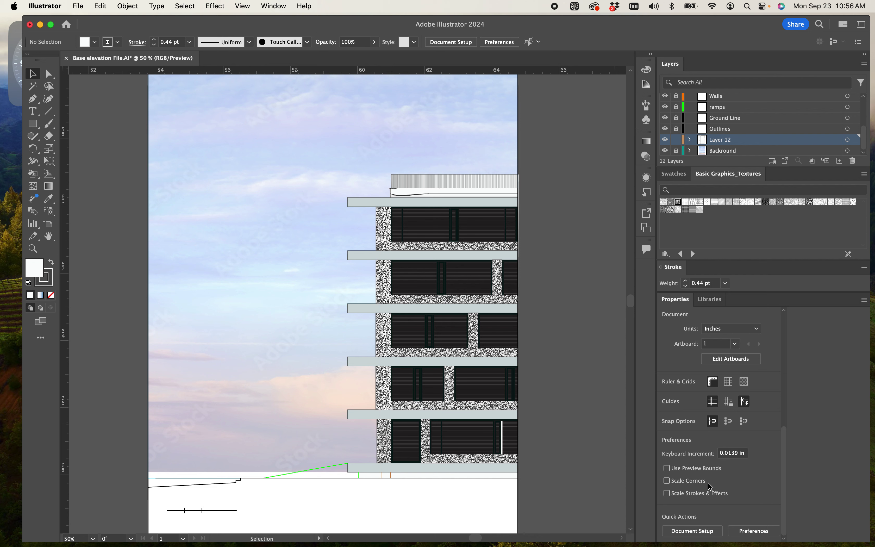
left_click(105, 6)
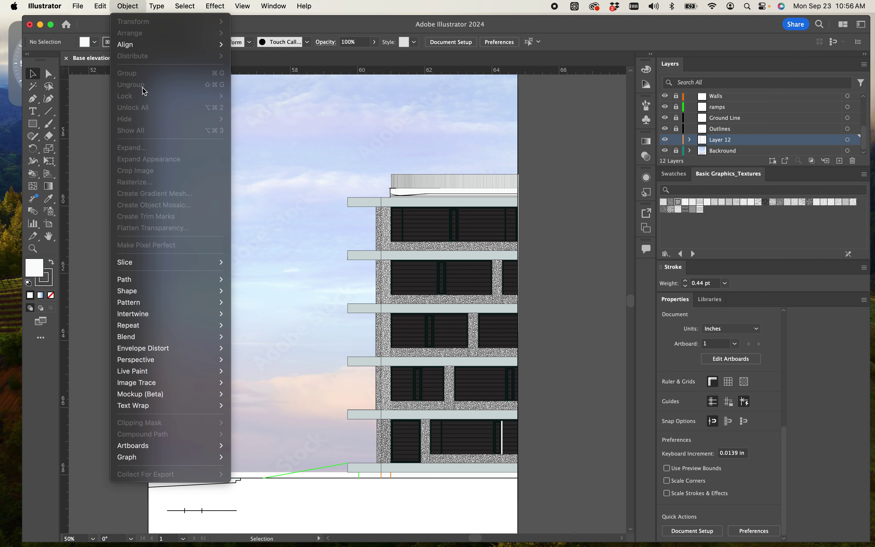
mouse_move(165, 372)
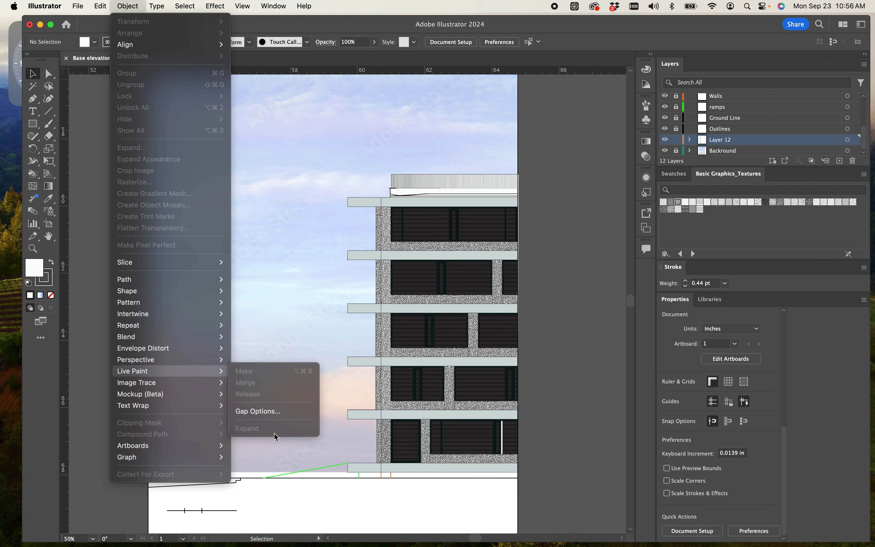
left_click(539, 391)
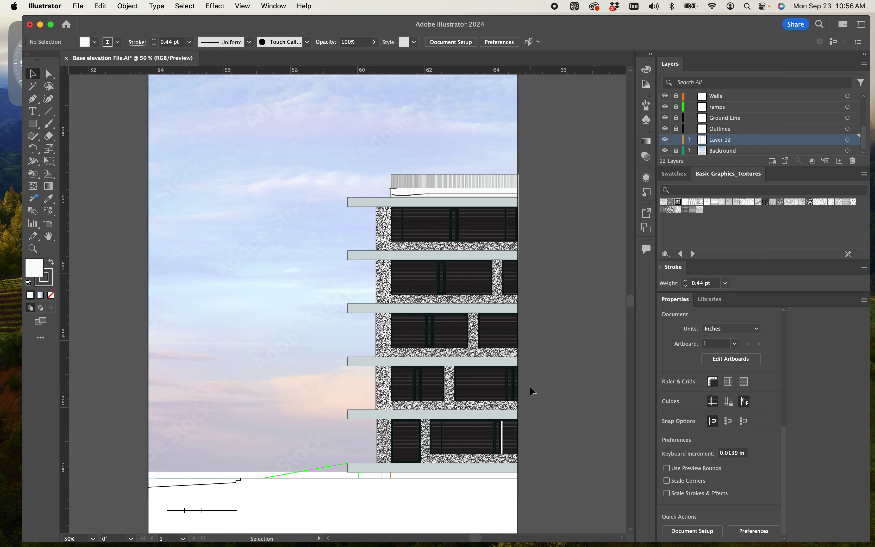